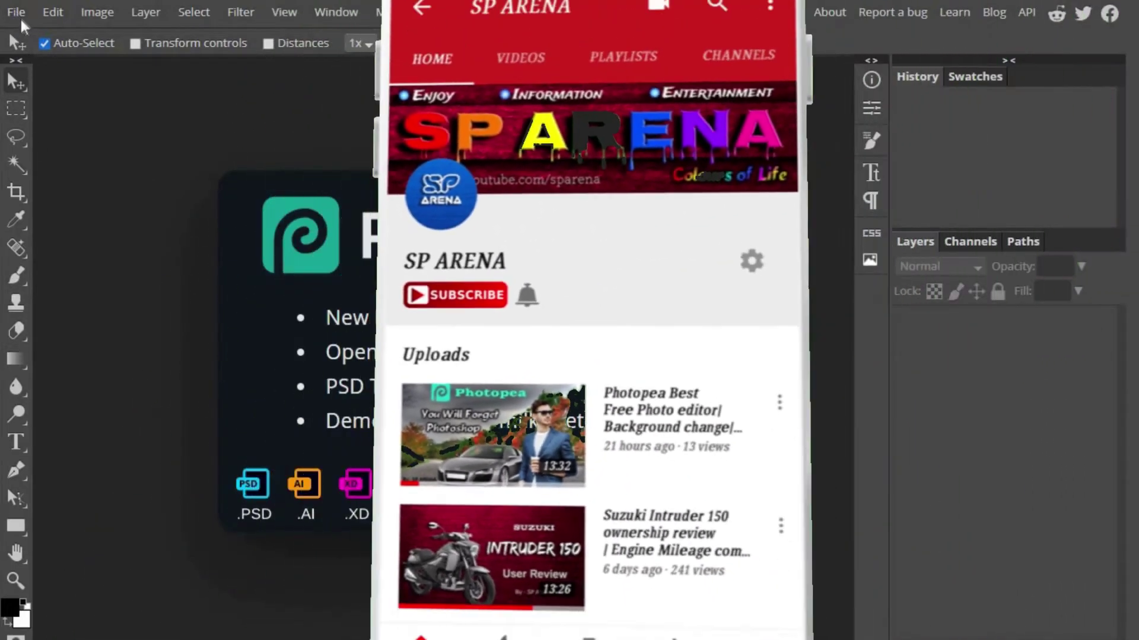
- Open repair-an-old-picture-on-photoshop.jpg from the computer
{"action": "left_click", "coordinate": [16, 13]}
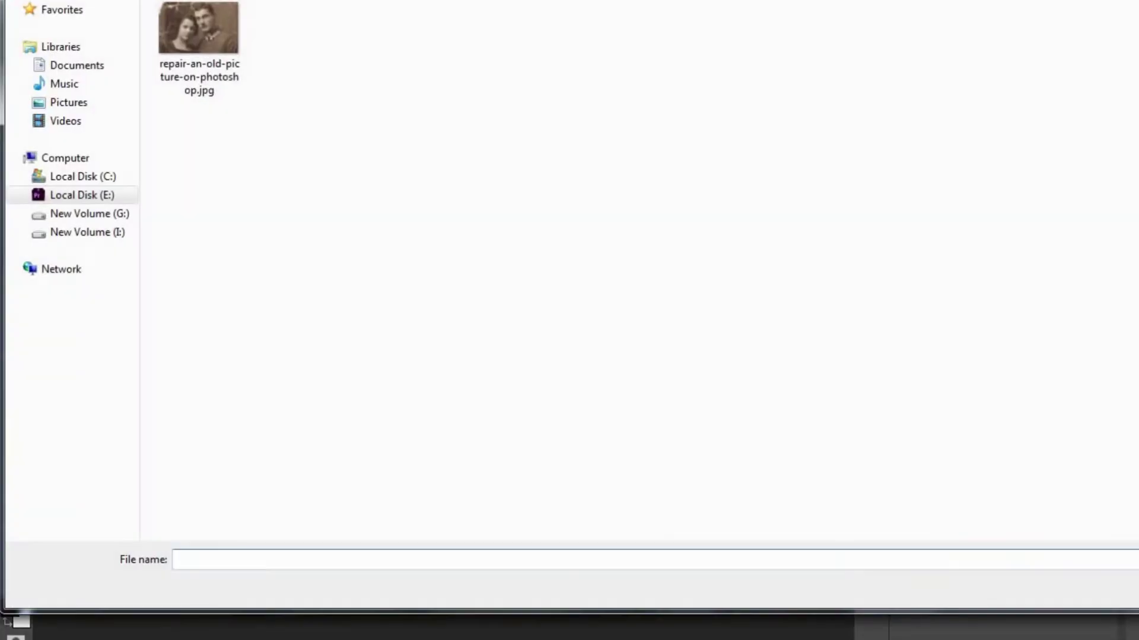
{"action": "left_click", "coordinate": [183, 31]}
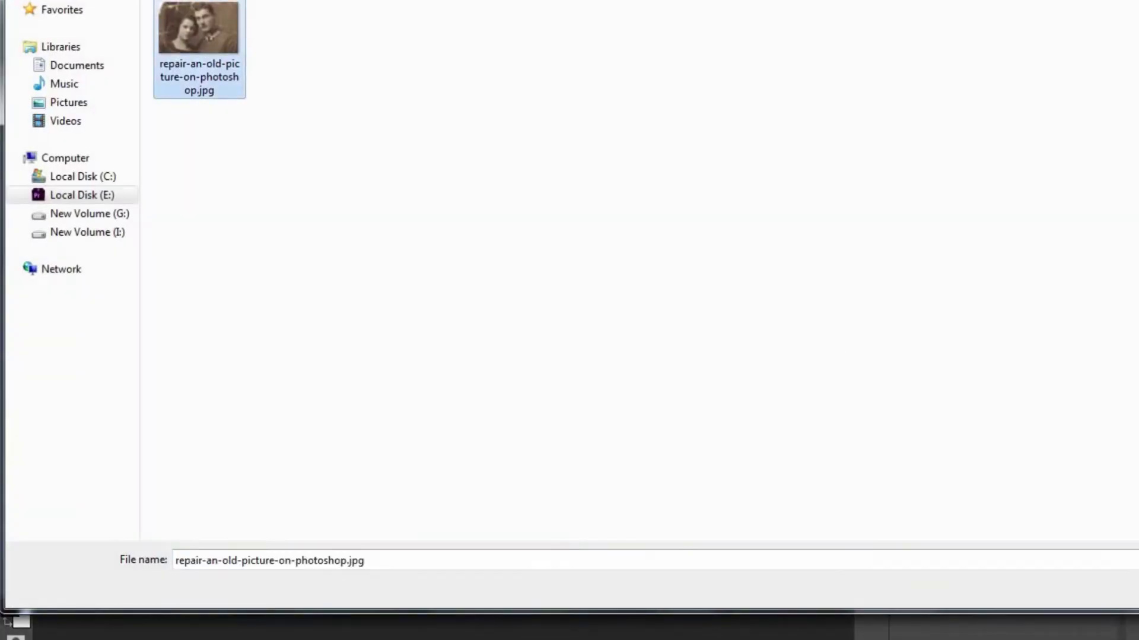
{"action": "key", "text": "Return"}
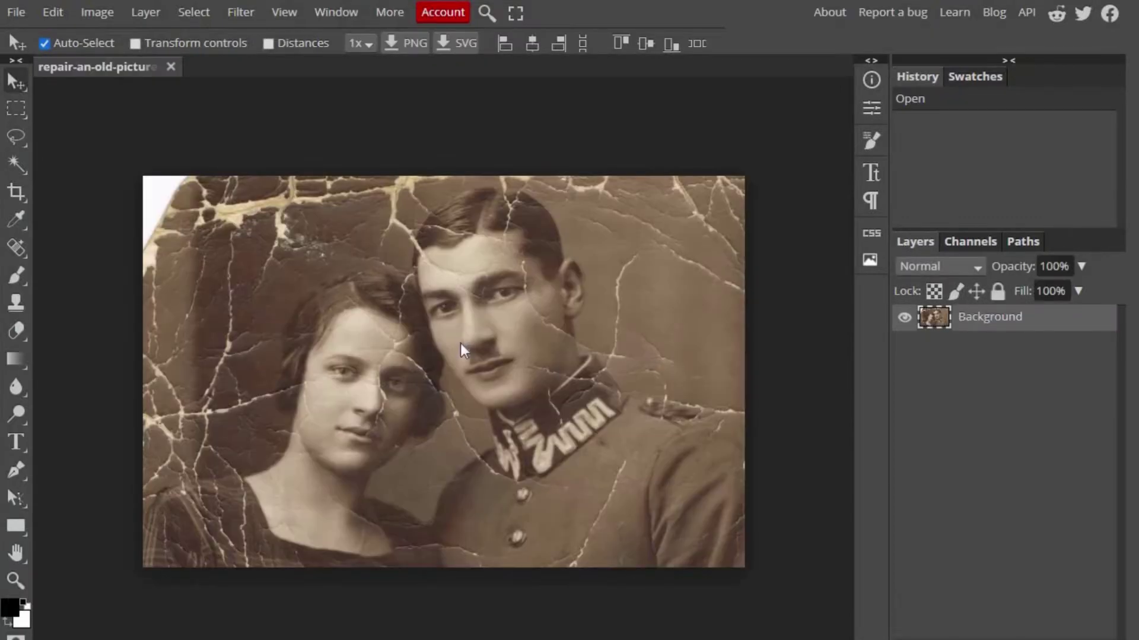
{"action": "scroll", "coordinate": [460, 343], "scroll_direction": "up", "scroll_amount": 2}
{"action": "scroll", "coordinate": [550, 321], "scroll_direction": "up", "scroll_amount": 3}
{"action": "scroll", "coordinate": [533, 320], "scroll_direction": "down", "scroll_amount": 2}
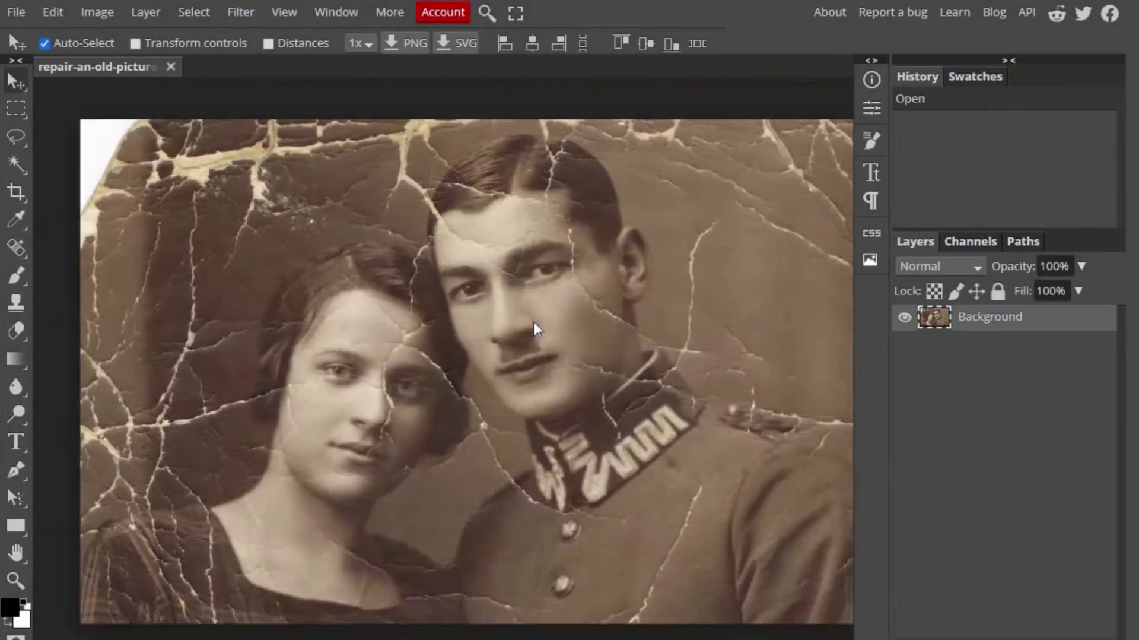
{"action": "scroll", "coordinate": [533, 319], "scroll_direction": "down", "scroll_amount": 1}
{"action": "scroll", "coordinate": [615, 322], "scroll_direction": "up", "scroll_amount": 2}
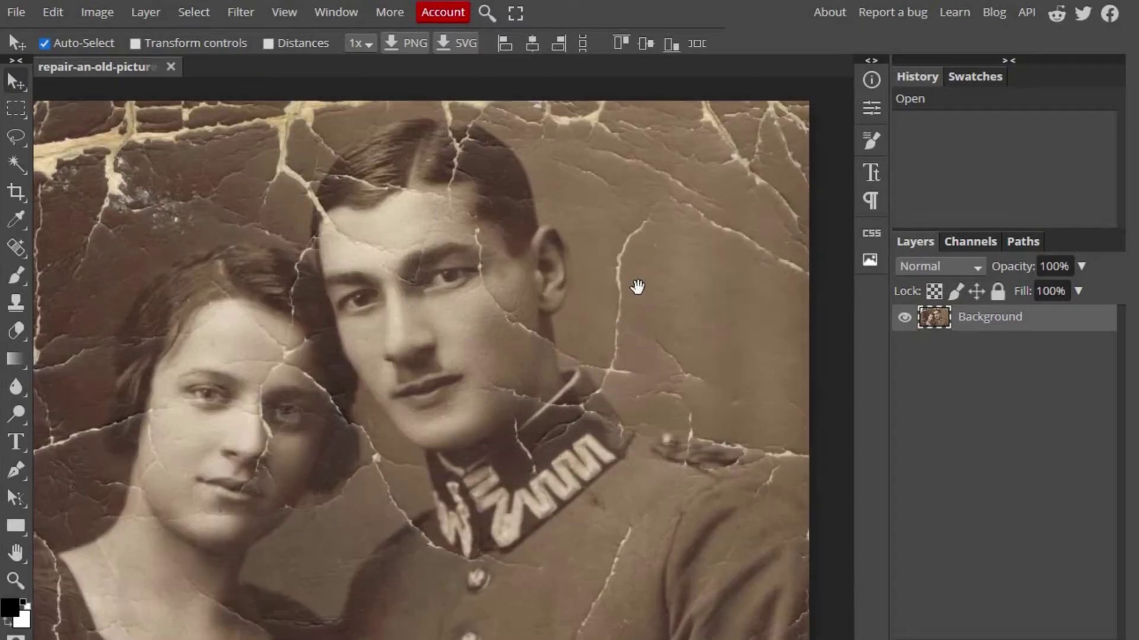
{"action": "left_click_drag", "start_coordinate": [635, 288], "coordinate": [599, 333]}
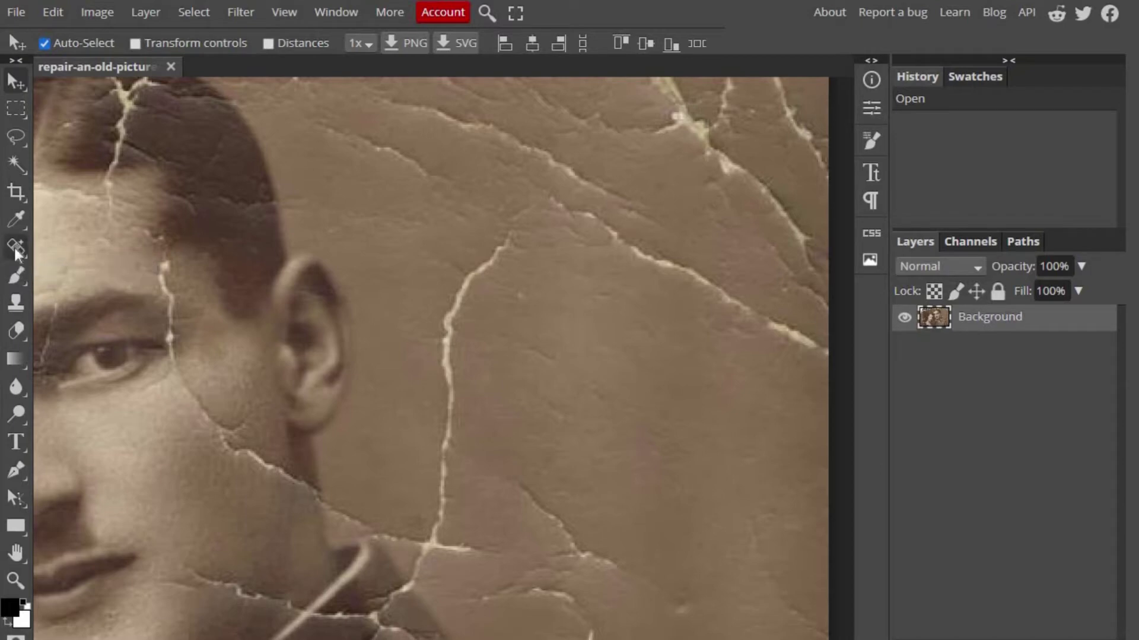
- Select the 15 px Spot Healing Brush and lower its hardness to 47%
{"action": "left_click", "coordinate": [16, 248]}
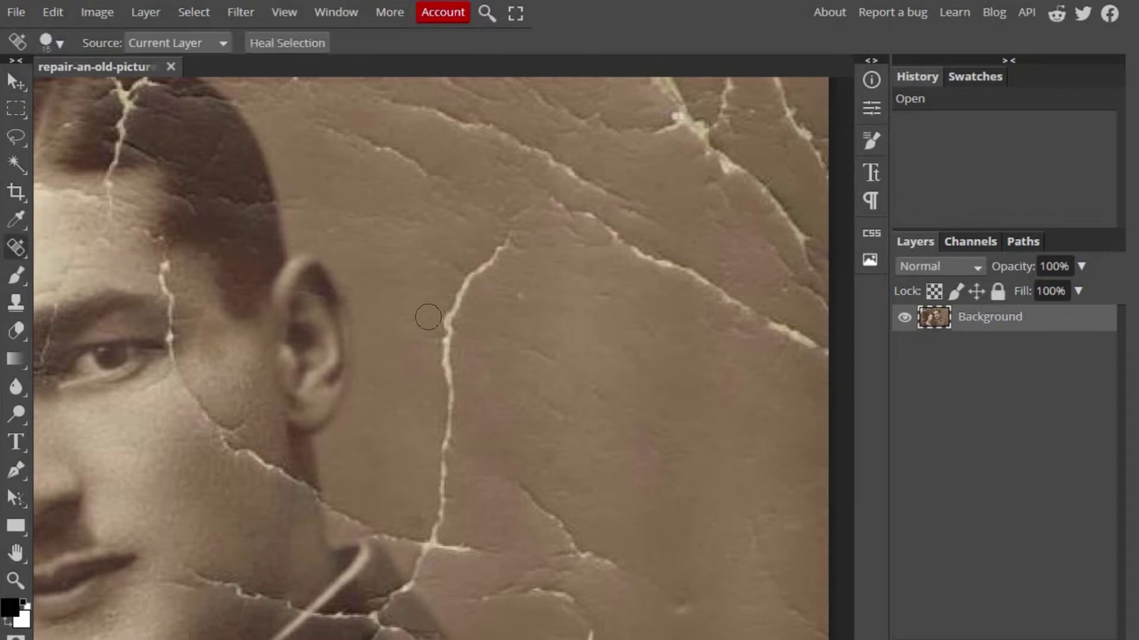
{"action": "left_click", "coordinate": [60, 43]}
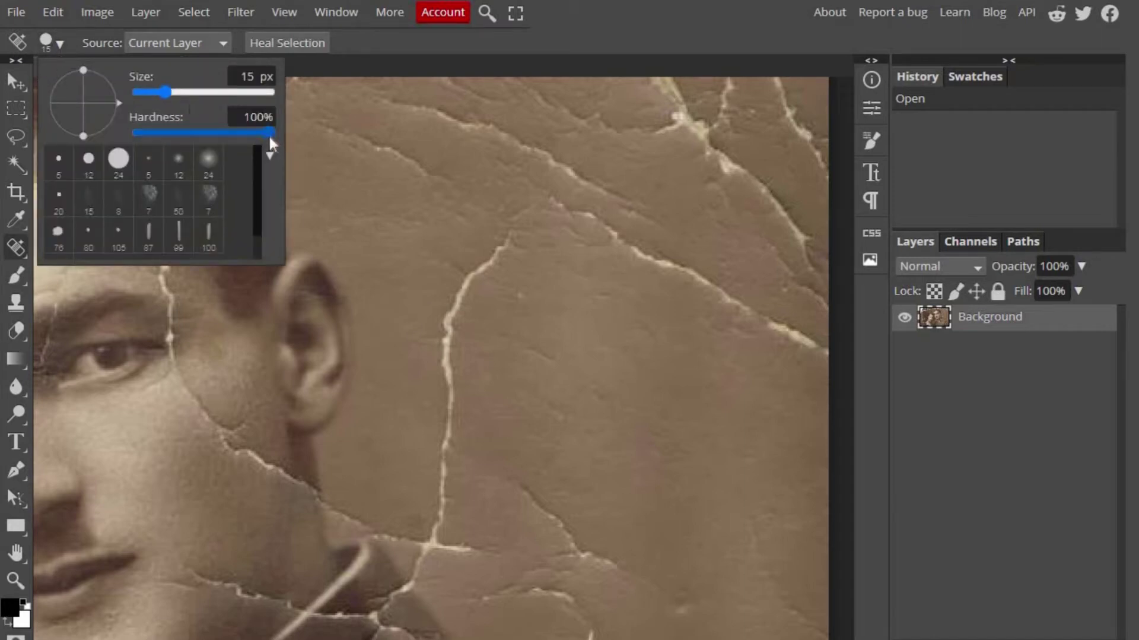
{"action": "mouse_move", "coordinate": [270, 132]}
{"action": "left_mouse_down"}
{"action": "mouse_move", "coordinate": [188, 132]}
{"action": "mouse_move", "coordinate": [198, 134]}
{"action": "left_mouse_up"}
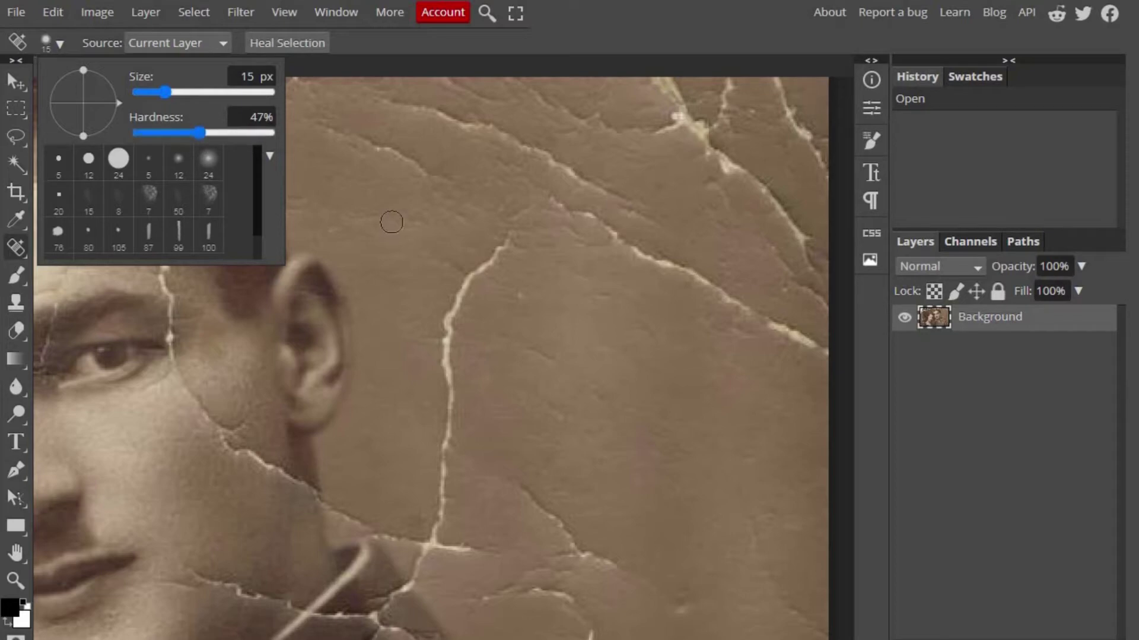
- Heal the white crack running down the background beside the man's ear
{"action": "left_click", "coordinate": [434, 47]}
{"action": "left_click_drag", "start_coordinate": [517, 351], "coordinate": [550, 297]}
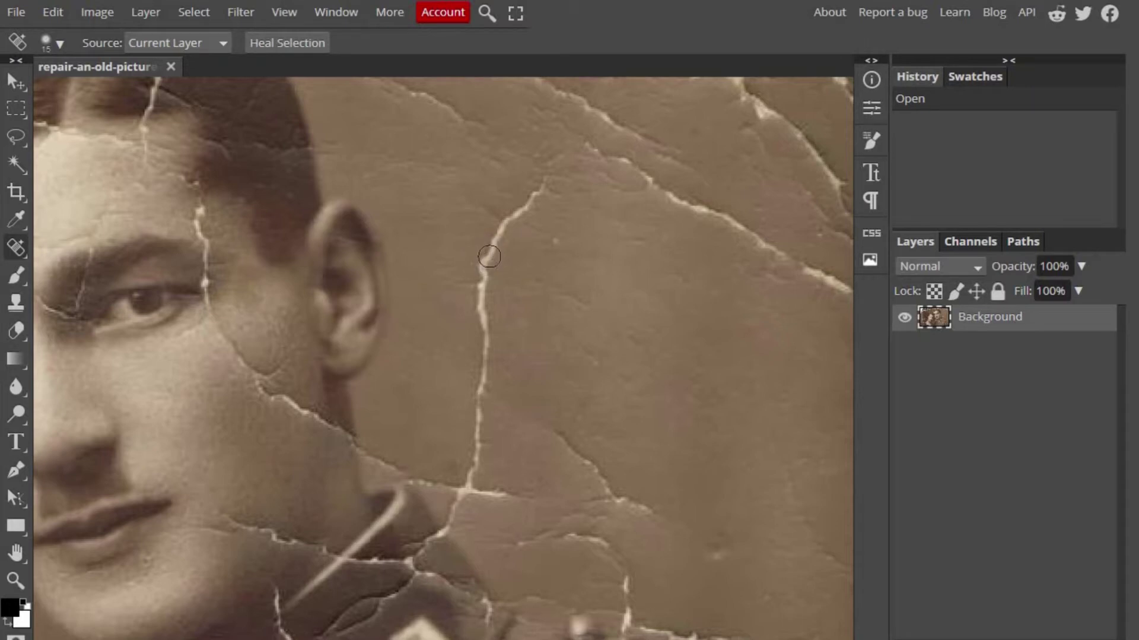
{"action": "scroll", "coordinate": [521, 230], "scroll_direction": "up", "scroll_amount": 2}
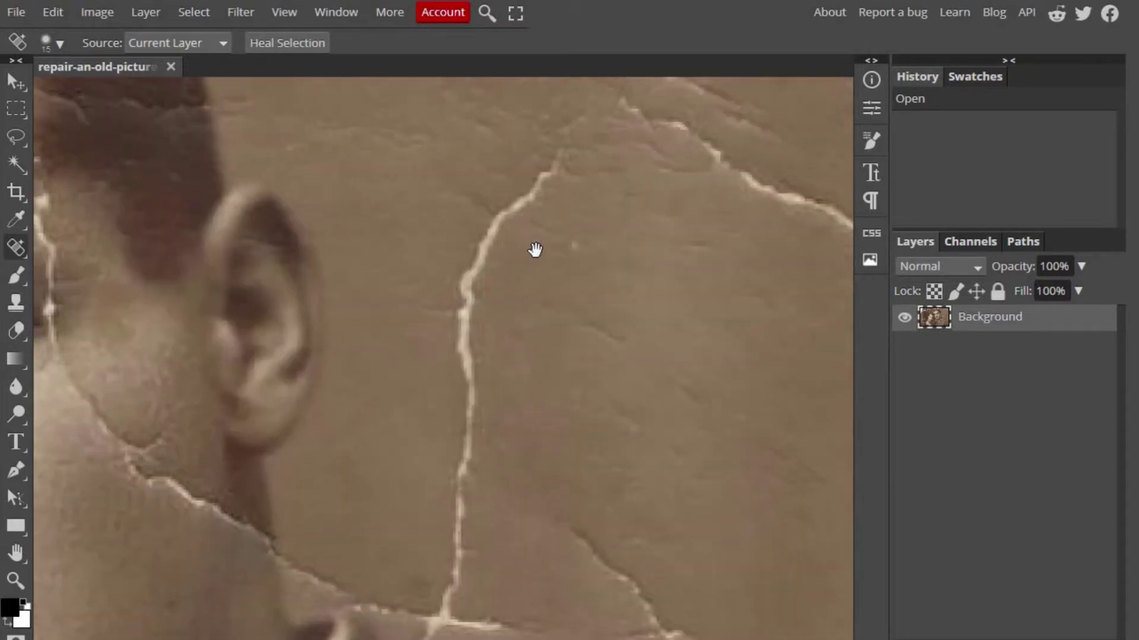
{"action": "mouse_move", "coordinate": [567, 160]}
{"action": "left_mouse_down"}
{"action": "mouse_move", "coordinate": [482, 266]}
{"action": "mouse_move", "coordinate": [457, 587]}
{"action": "left_mouse_up"}
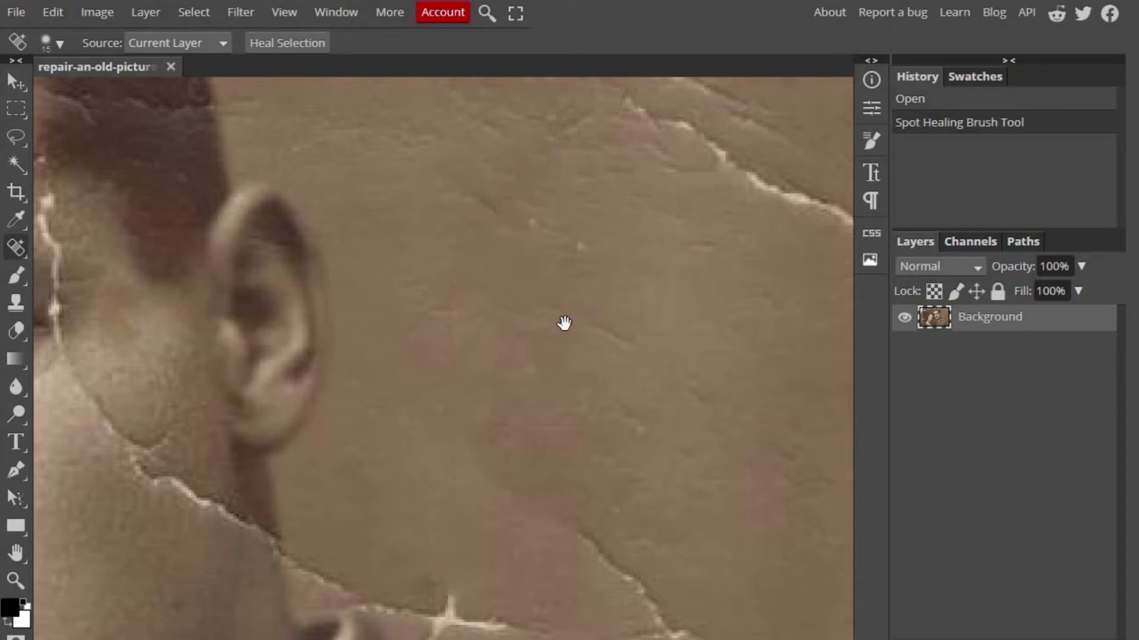
{"action": "left_click_drag", "start_coordinate": [564, 323], "coordinate": [436, 360]}
- Heal the cracks across the upper background and above the man's head
{"action": "scroll", "coordinate": [436, 360], "scroll_direction": "right", "scroll_amount": 5}
{"action": "scroll", "coordinate": [483, 356], "scroll_direction": "right", "scroll_amount": 5}
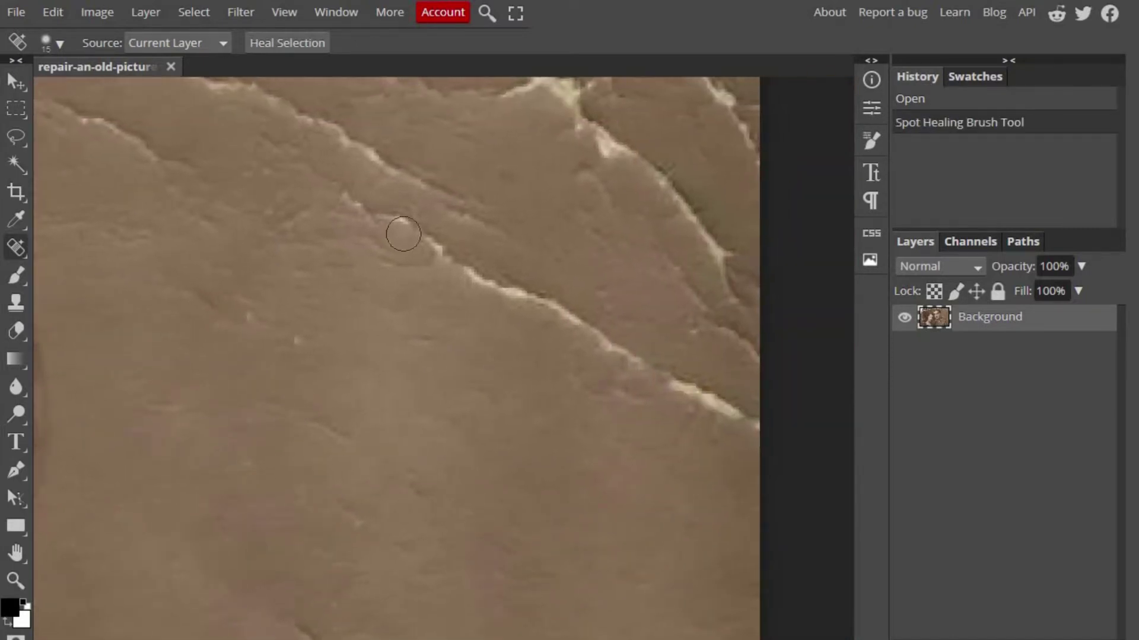
{"action": "left_click_drag", "start_coordinate": [345, 196], "coordinate": [753, 424]}
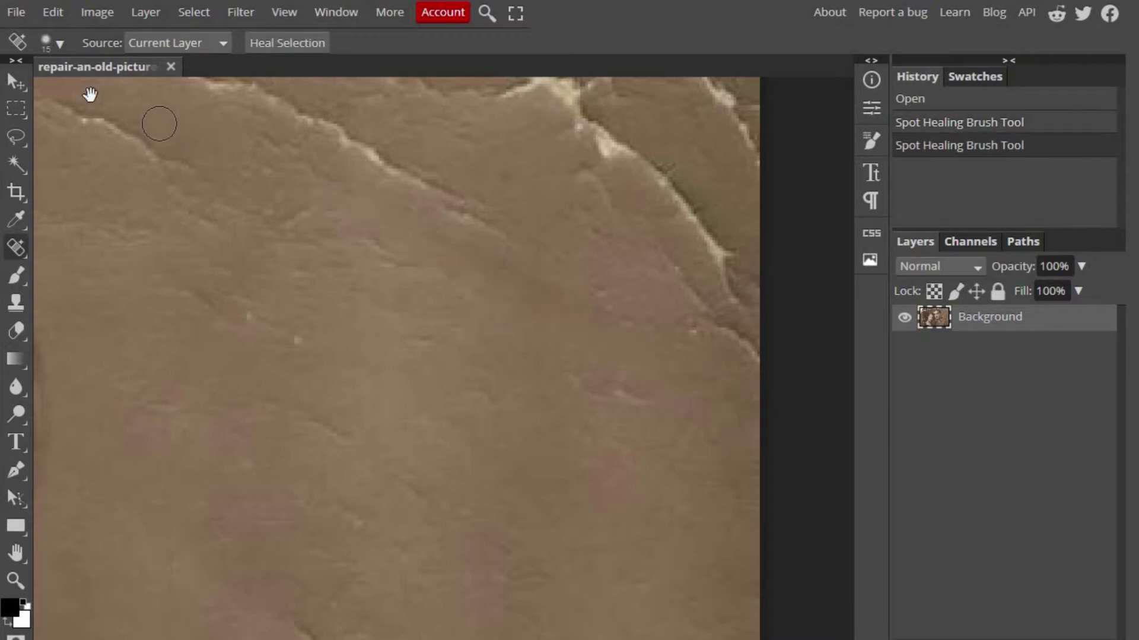
{"action": "left_click_drag", "start_coordinate": [413, 314], "coordinate": [462, 333]}
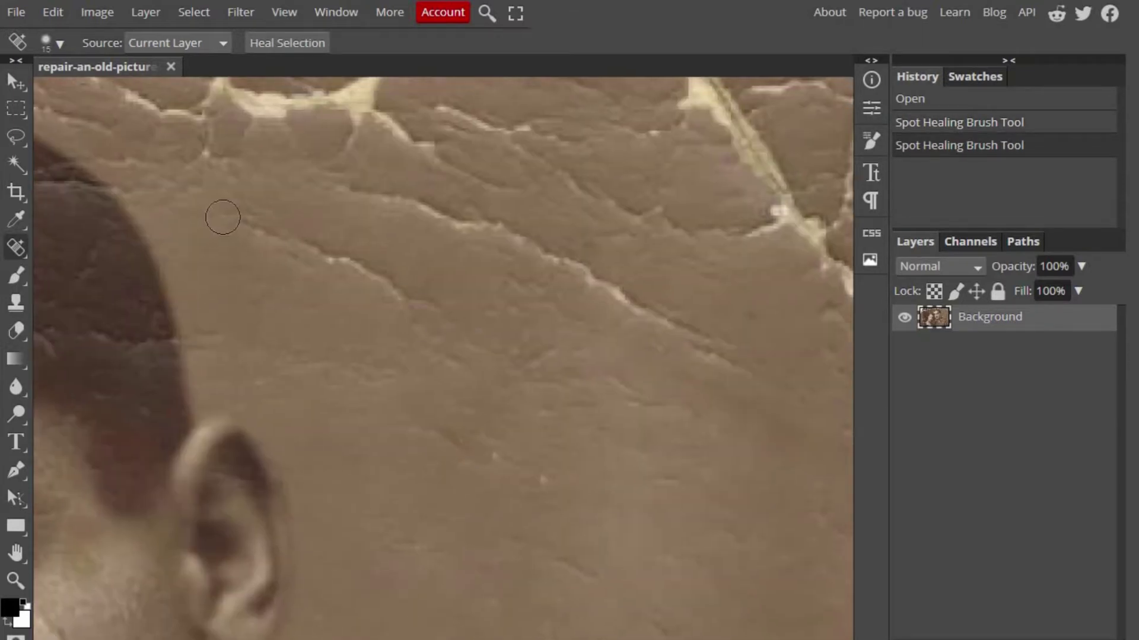
{"action": "left_click_drag", "start_coordinate": [224, 215], "coordinate": [427, 313]}
{"action": "mouse_move", "coordinate": [327, 353]}
{"action": "left_mouse_down"}
{"action": "mouse_move", "coordinate": [594, 255]}
{"action": "mouse_move", "coordinate": [629, 142]}
{"action": "left_mouse_up"}
{"action": "mouse_move", "coordinate": [626, 348]}
{"action": "left_mouse_down"}
{"action": "mouse_move", "coordinate": [601, 257]}
{"action": "mouse_move", "coordinate": [597, 268]}
{"action": "left_mouse_up"}
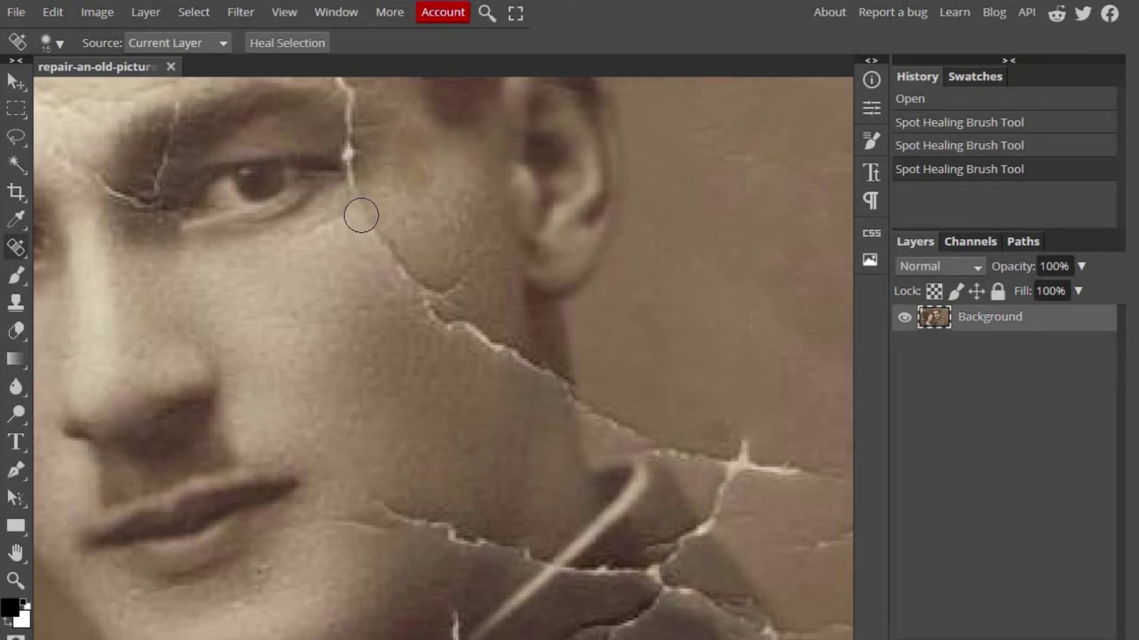
- Heal the cracks on the man's cheek, jaw, chin, eyebrow and forehead
{"action": "mouse_move", "coordinate": [370, 214]}
{"action": "left_mouse_down"}
{"action": "mouse_move", "coordinate": [434, 303]}
{"action": "mouse_move", "coordinate": [554, 379]}
{"action": "left_mouse_up"}
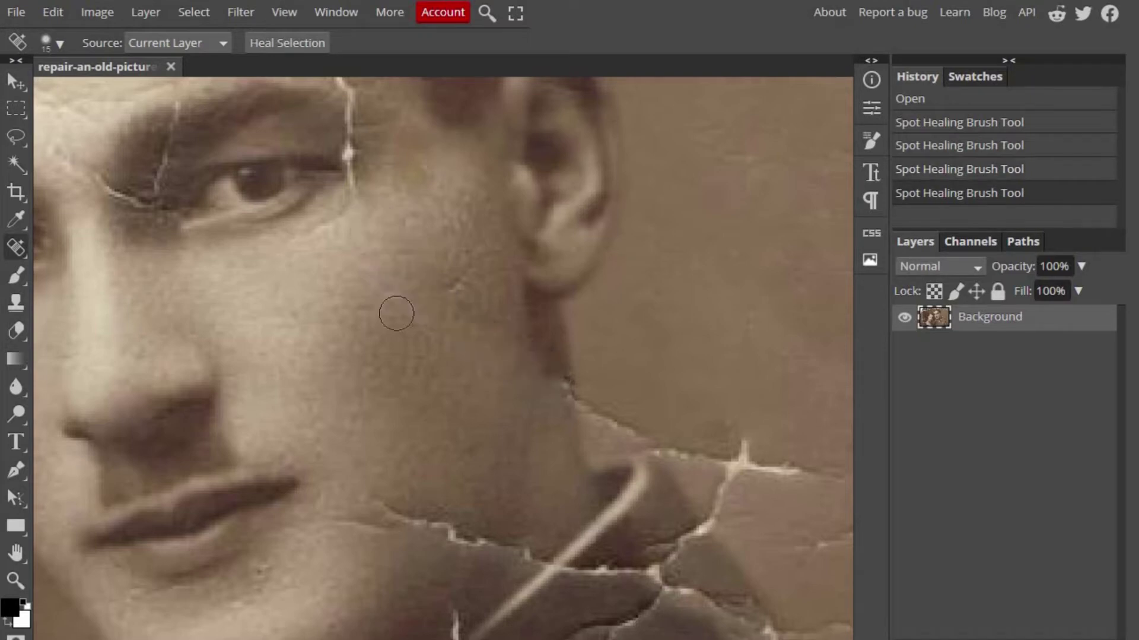
{"action": "left_click_drag", "start_coordinate": [500, 257], "coordinate": [434, 293]}
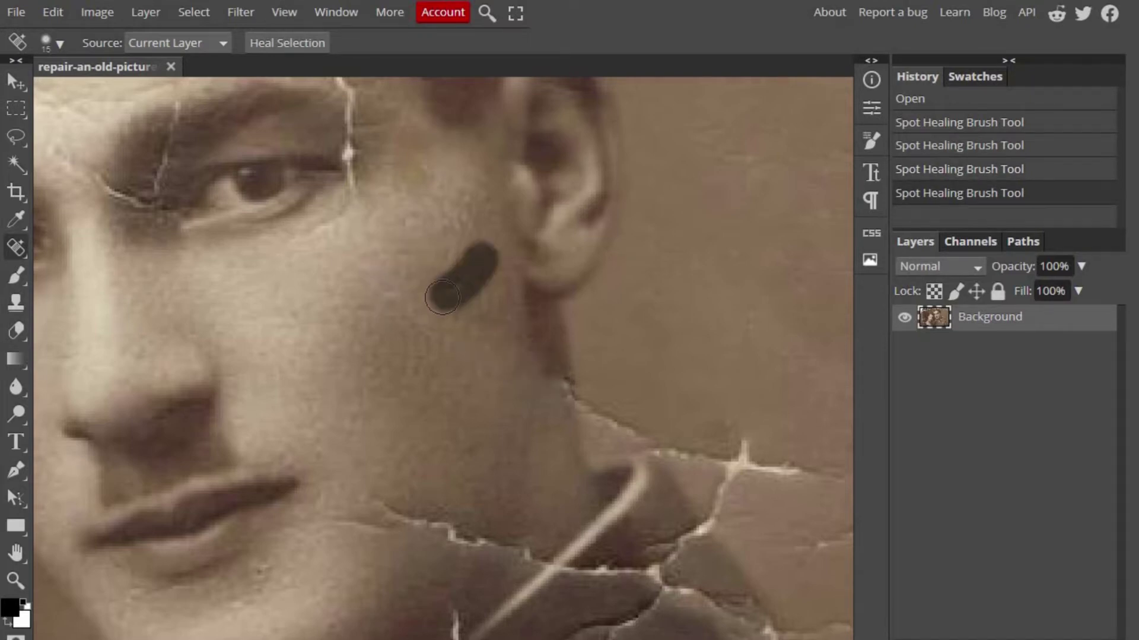
{"action": "left_click_drag", "start_coordinate": [590, 349], "coordinate": [500, 231]}
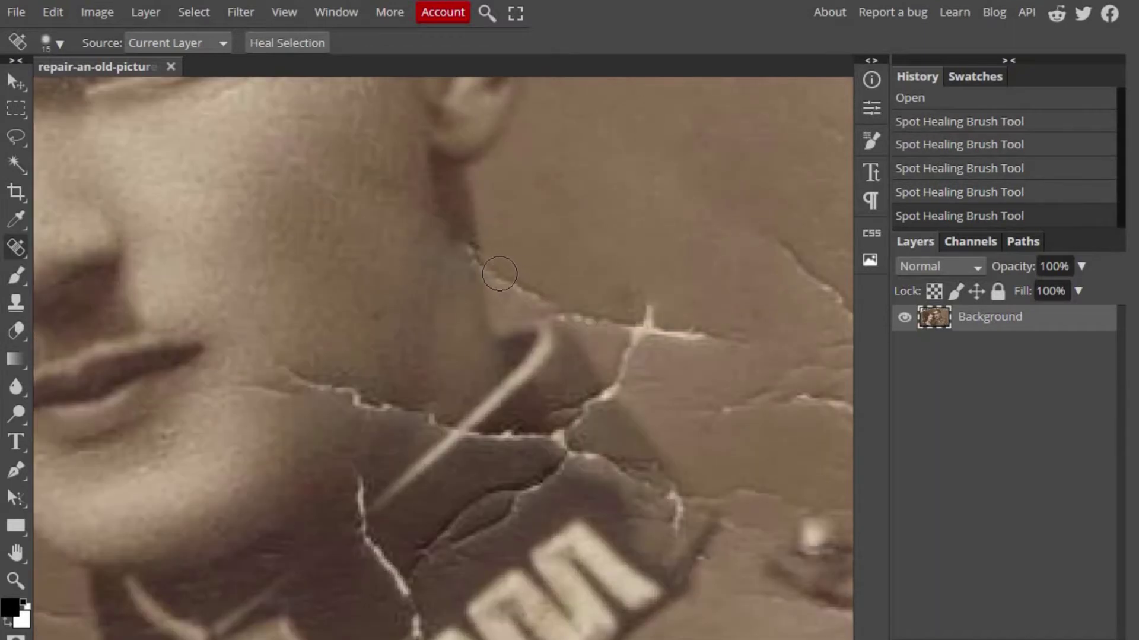
{"action": "mouse_move", "coordinate": [500, 273]}
{"action": "left_mouse_down"}
{"action": "mouse_move", "coordinate": [567, 313]}
{"action": "mouse_move", "coordinate": [534, 305]}
{"action": "mouse_move", "coordinate": [692, 339]}
{"action": "mouse_move", "coordinate": [626, 368]}
{"action": "mouse_move", "coordinate": [624, 383]}
{"action": "left_mouse_up"}
{"action": "left_click_drag", "start_coordinate": [636, 300], "coordinate": [737, 229]}
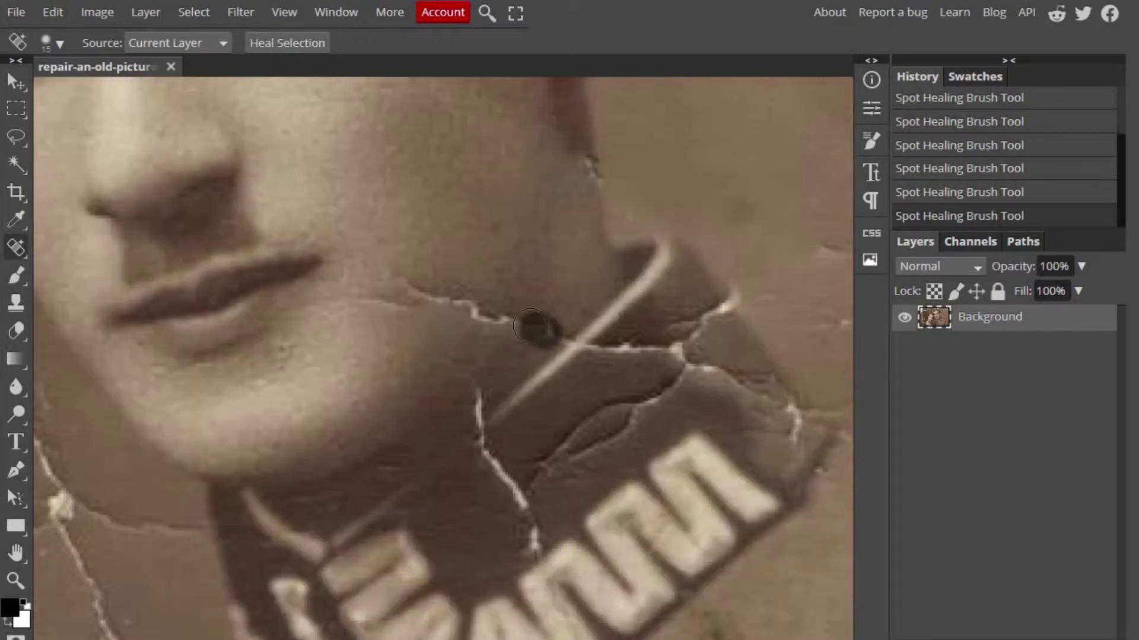
{"action": "left_click_drag", "start_coordinate": [534, 330], "coordinate": [393, 282]}
{"action": "mouse_move", "coordinate": [329, 299]}
{"action": "left_mouse_down"}
{"action": "mouse_move", "coordinate": [395, 284]}
{"action": "mouse_move", "coordinate": [686, 394]}
{"action": "left_mouse_up"}
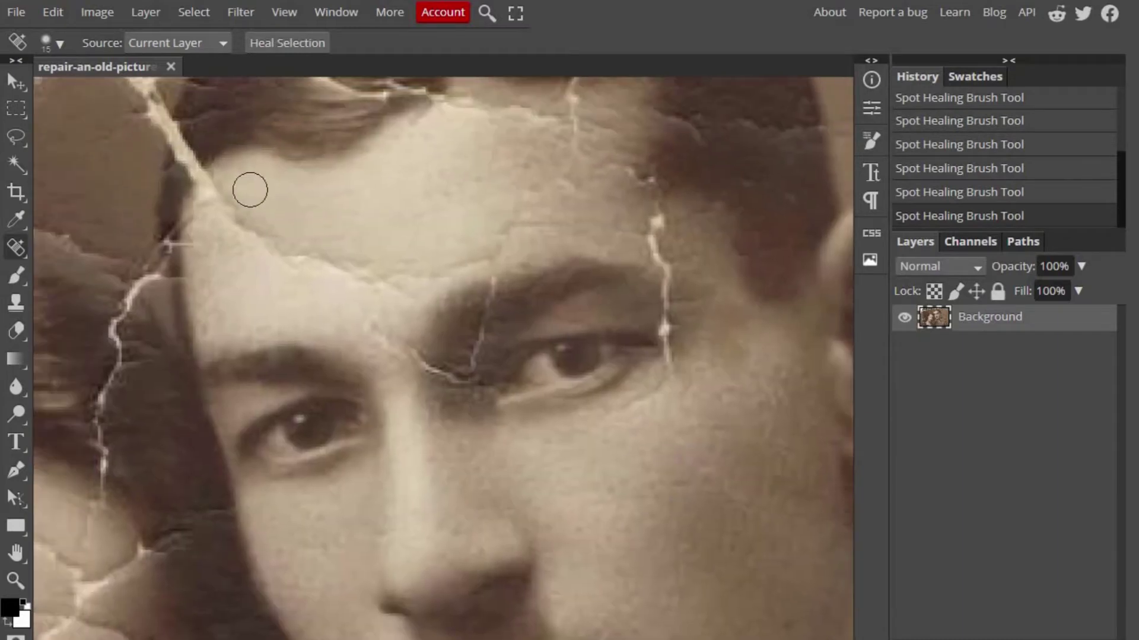
{"action": "left_click_drag", "start_coordinate": [190, 178], "coordinate": [331, 268]}
{"action": "mouse_move", "coordinate": [454, 102]}
{"action": "left_mouse_down"}
{"action": "mouse_move", "coordinate": [638, 196]}
{"action": "mouse_move", "coordinate": [626, 191]}
{"action": "left_mouse_up"}
- Heal the chin crack and the cracks in the background above his head
{"action": "scroll", "coordinate": [539, 159], "scroll_direction": "down", "scroll_amount": 10}
{"action": "scroll", "coordinate": [491, 261], "scroll_direction": "down", "scroll_amount": 1}
{"action": "scroll", "coordinate": [491, 261], "scroll_direction": "up", "scroll_amount": 3, "text": "alt"}
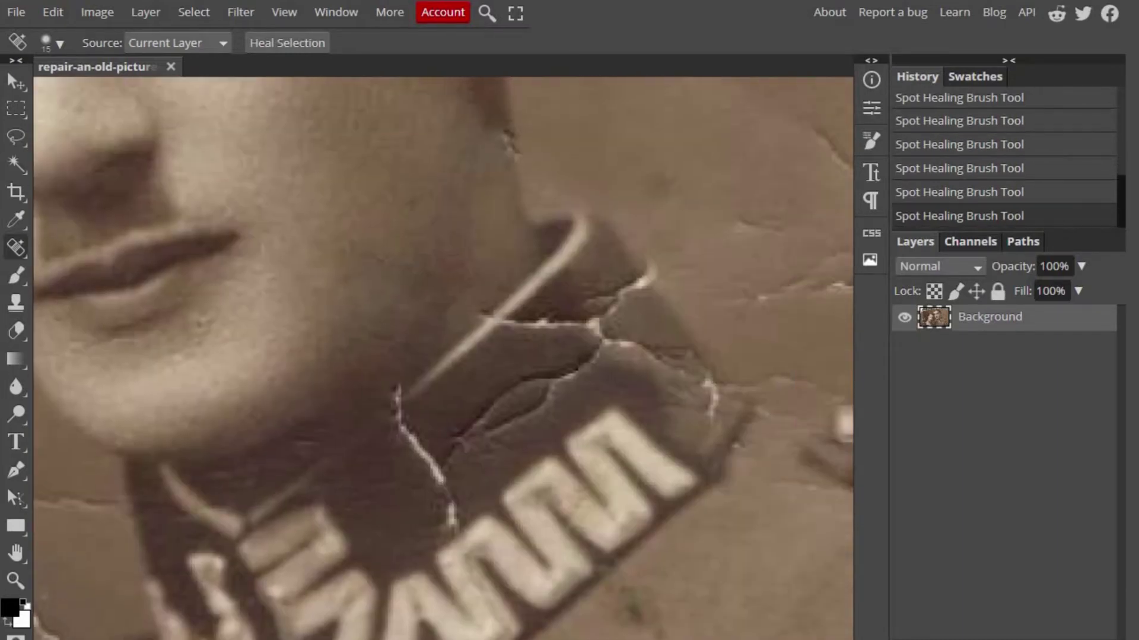
{"action": "left_click_drag", "start_coordinate": [526, 327], "coordinate": [451, 457]}
{"action": "scroll", "coordinate": [552, 374], "scroll_direction": "down", "scroll_amount": 3, "text": "alt"}
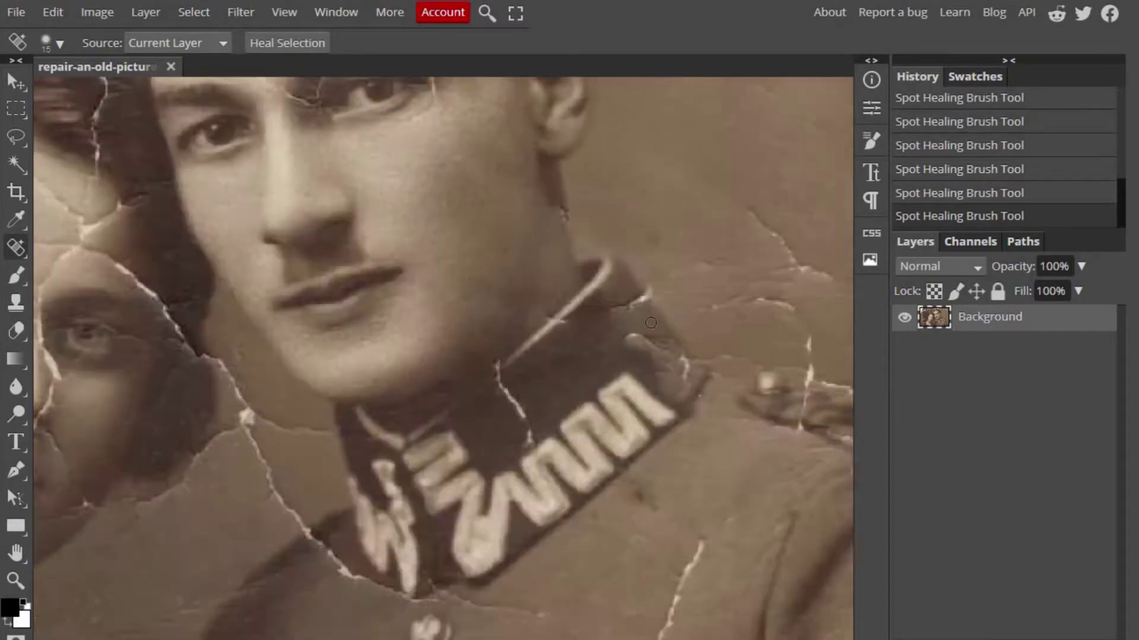
{"action": "scroll", "coordinate": [552, 374], "scroll_direction": "down", "scroll_amount": 2, "text": "alt"}
{"action": "scroll", "coordinate": [552, 373], "scroll_direction": "down", "scroll_amount": 1}
{"action": "scroll", "coordinate": [585, 427], "scroll_direction": "right", "scroll_amount": 3}
{"action": "scroll", "coordinate": [585, 427], "scroll_direction": "up", "scroll_amount": 4, "text": "alt"}
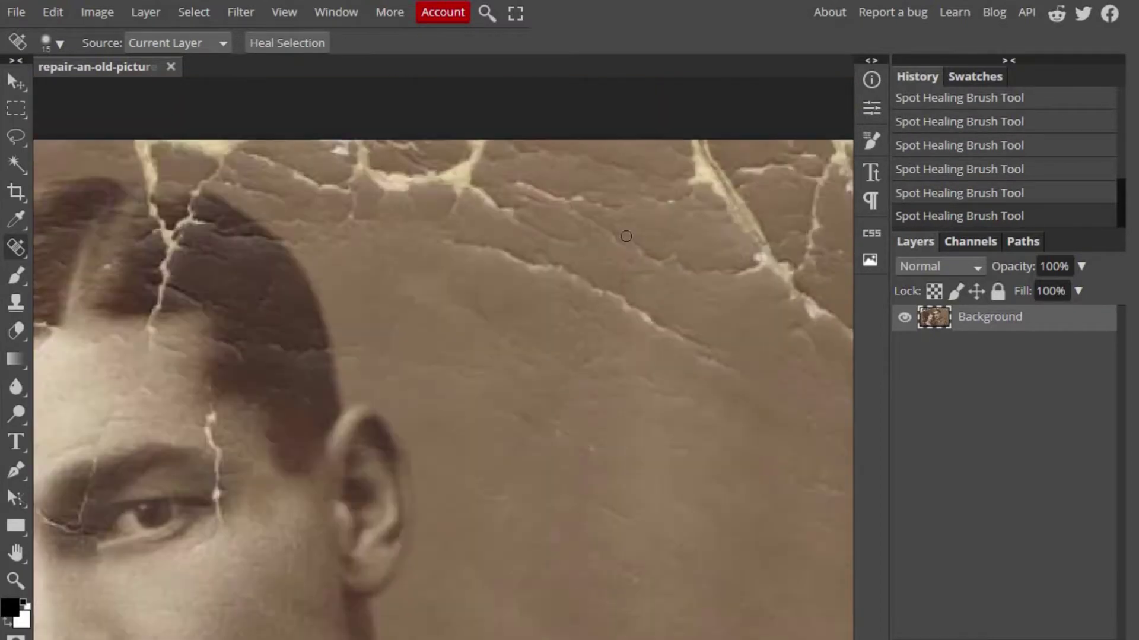
{"action": "mouse_move", "coordinate": [391, 240]}
{"action": "left_mouse_down"}
{"action": "mouse_move", "coordinate": [563, 298]}
{"action": "mouse_move", "coordinate": [742, 407]}
{"action": "left_mouse_up"}
{"action": "scroll", "coordinate": [442, 296], "scroll_direction": "up", "scroll_amount": 1}
{"action": "scroll", "coordinate": [442, 296], "scroll_direction": "right", "scroll_amount": 2}
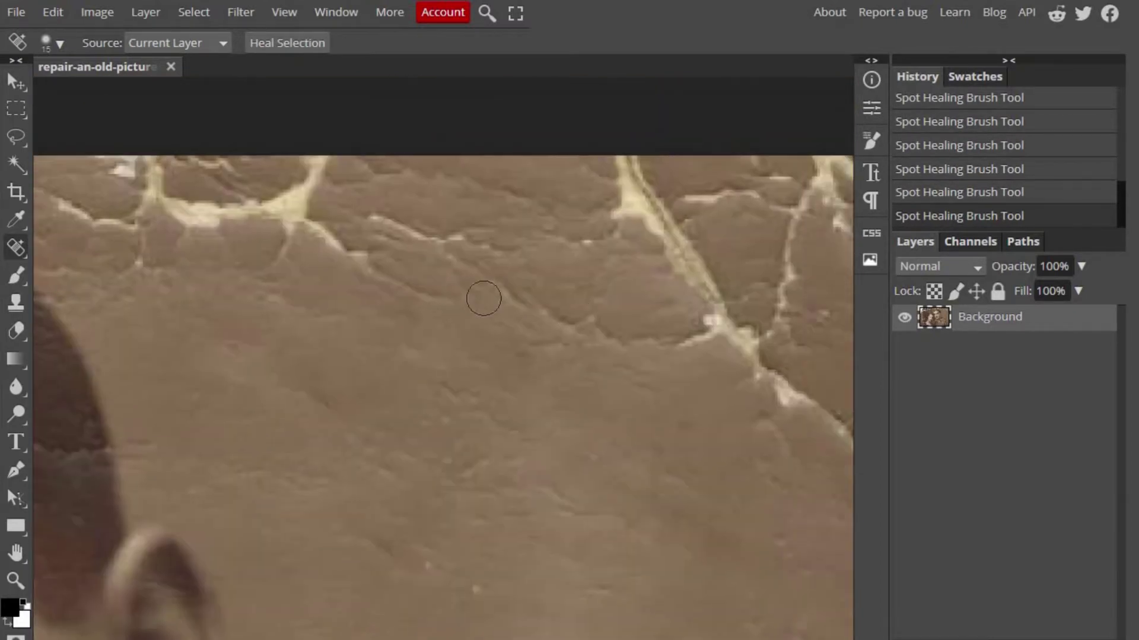
{"action": "left_click_drag", "start_coordinate": [308, 228], "coordinate": [472, 321]}
{"action": "left_click_drag", "start_coordinate": [475, 273], "coordinate": [712, 336]}
- Heal the remaining background cracks along the fold, lower area, centre and right side
{"action": "scroll", "coordinate": [594, 314], "scroll_direction": "down", "scroll_amount": 2}
{"action": "scroll", "coordinate": [594, 315], "scroll_direction": "right", "scroll_amount": 2}
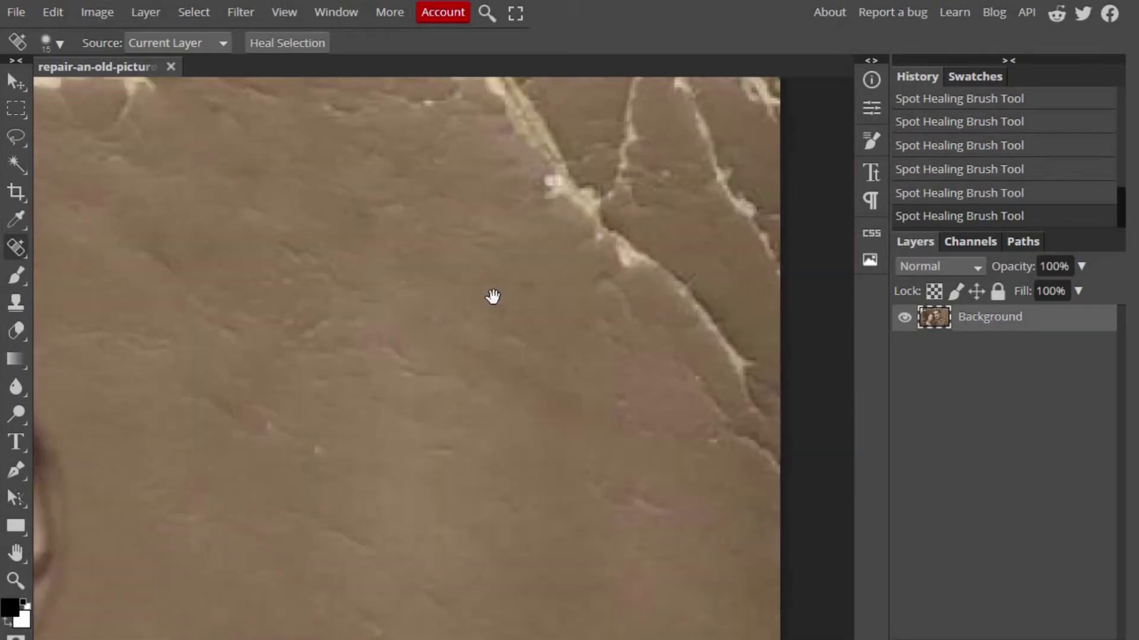
{"action": "left_click_drag", "start_coordinate": [594, 234], "coordinate": [734, 348]}
{"action": "scroll", "coordinate": [682, 372], "scroll_direction": "up", "scroll_amount": 2}
{"action": "scroll", "coordinate": [682, 371], "scroll_direction": "right", "scroll_amount": 1}
{"action": "left_click_drag", "start_coordinate": [596, 178], "coordinate": [575, 291]}
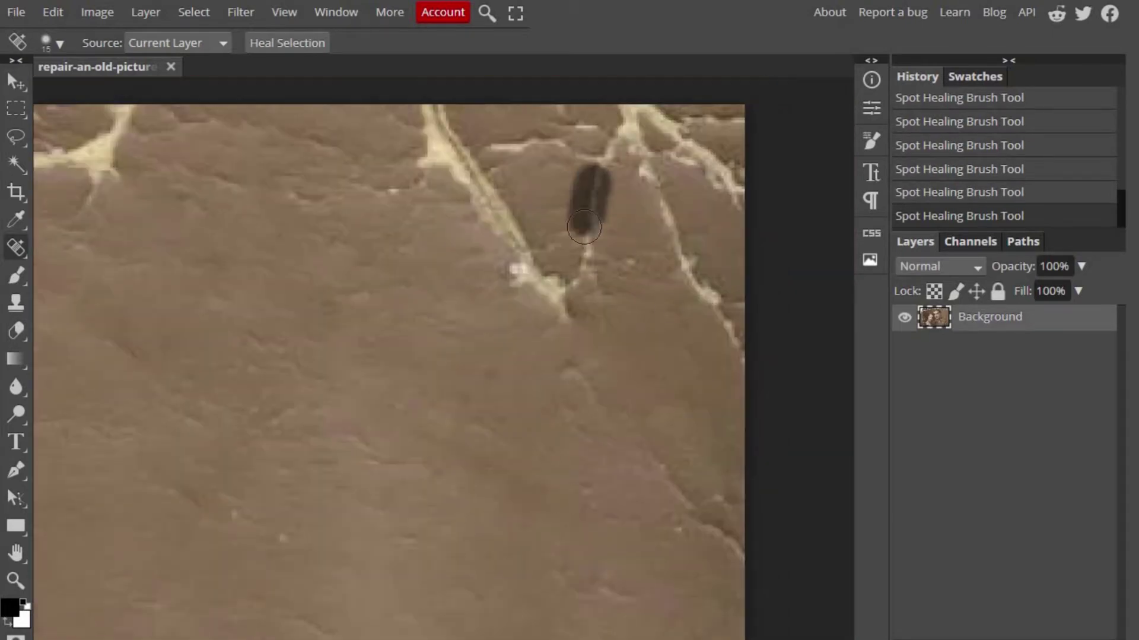
{"action": "left_click_drag", "start_coordinate": [658, 459], "coordinate": [736, 561]}
{"action": "scroll", "coordinate": [460, 401], "scroll_direction": "up", "scroll_amount": 2}
{"action": "scroll", "coordinate": [460, 401], "scroll_direction": "right", "scroll_amount": 1}
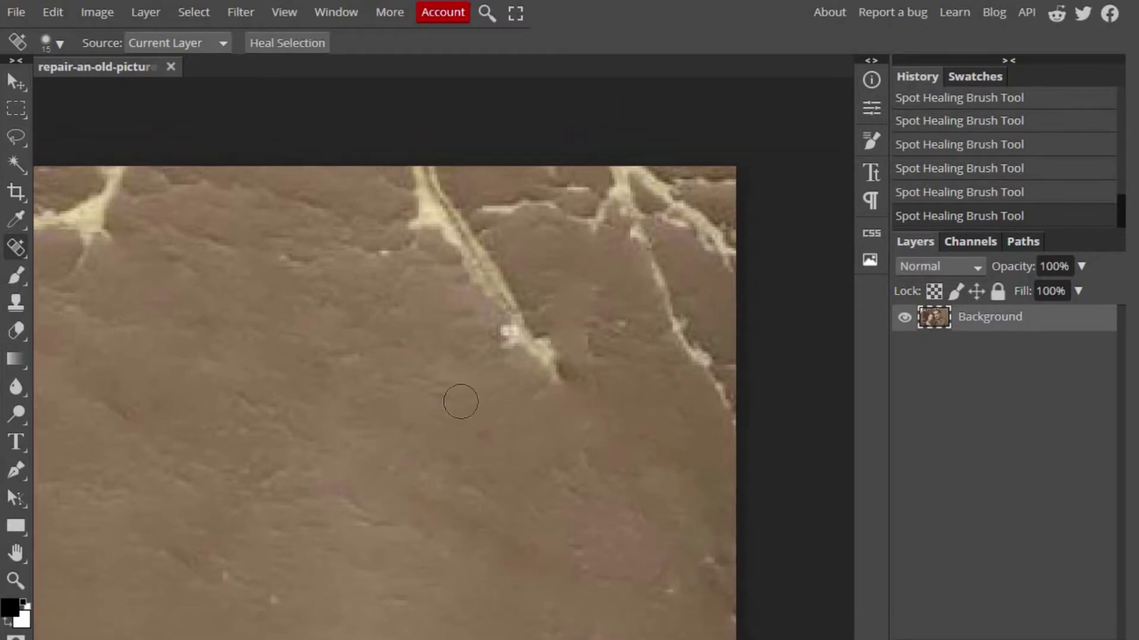
{"action": "left_click_drag", "start_coordinate": [493, 294], "coordinate": [555, 398]}
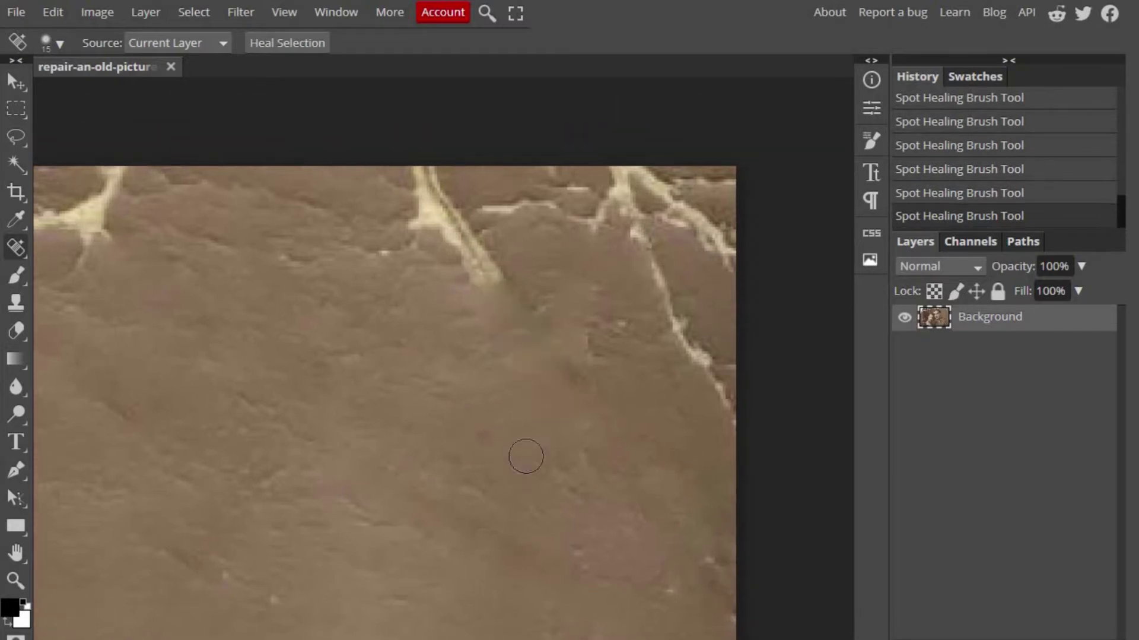
{"action": "left_click_drag", "start_coordinate": [626, 235], "coordinate": [700, 385]}
{"action": "scroll", "coordinate": [633, 320], "scroll_direction": "down", "scroll_amount": 5}
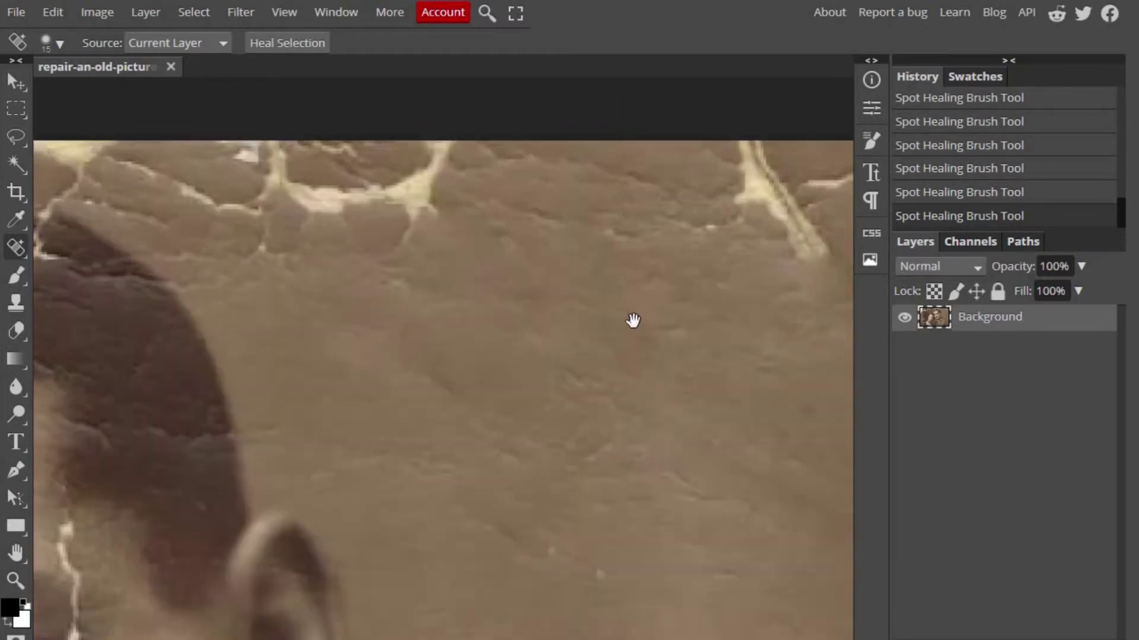
{"action": "scroll", "coordinate": [492, 389], "scroll_direction": "left", "scroll_amount": 2}
{"action": "scroll", "coordinate": [492, 389], "scroll_direction": "left", "scroll_amount": 4}
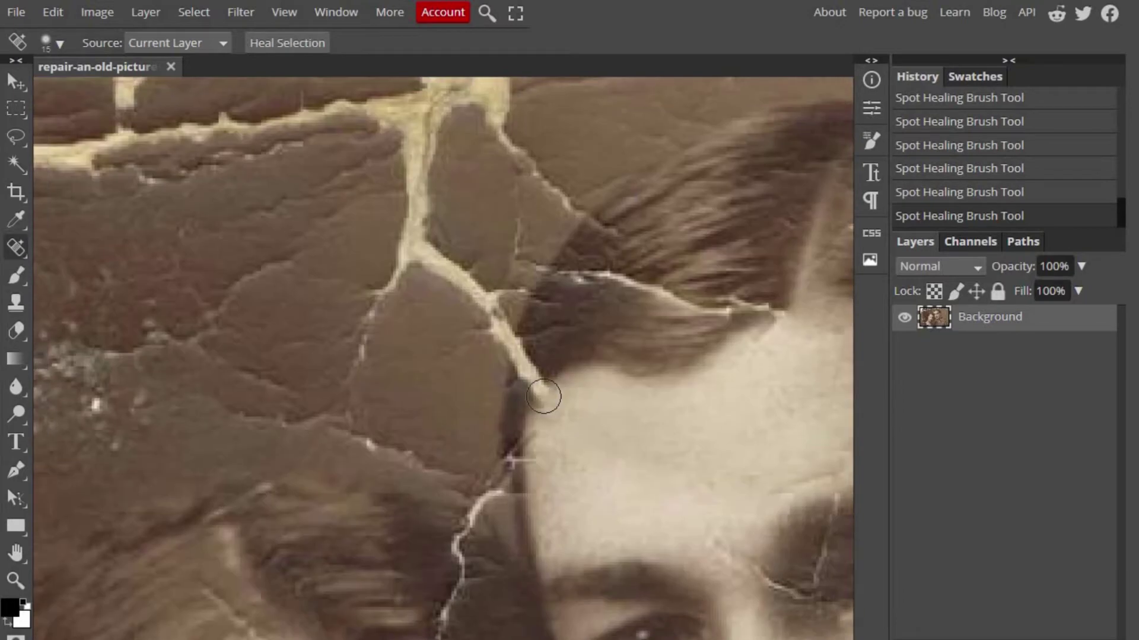
{"action": "scroll", "coordinate": [593, 356], "scroll_direction": "down", "scroll_amount": 5}
{"action": "scroll", "coordinate": [623, 410], "scroll_direction": "up", "scroll_amount": 8}
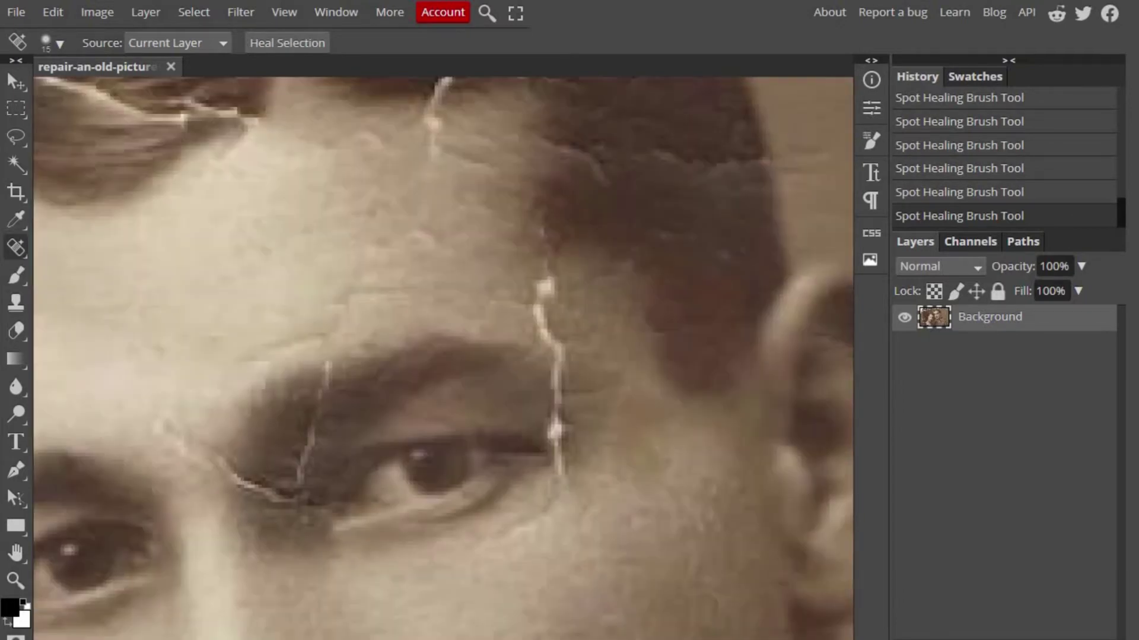
- Adjust the healing brush size and heal the crack down the man's brow
{"action": "left_click", "coordinate": [59, 42]}
{"action": "mouse_move", "coordinate": [172, 92]}
{"action": "left_mouse_down"}
{"action": "mouse_move", "coordinate": [151, 95]}
{"action": "mouse_move", "coordinate": [166, 94]}
{"action": "left_mouse_up"}
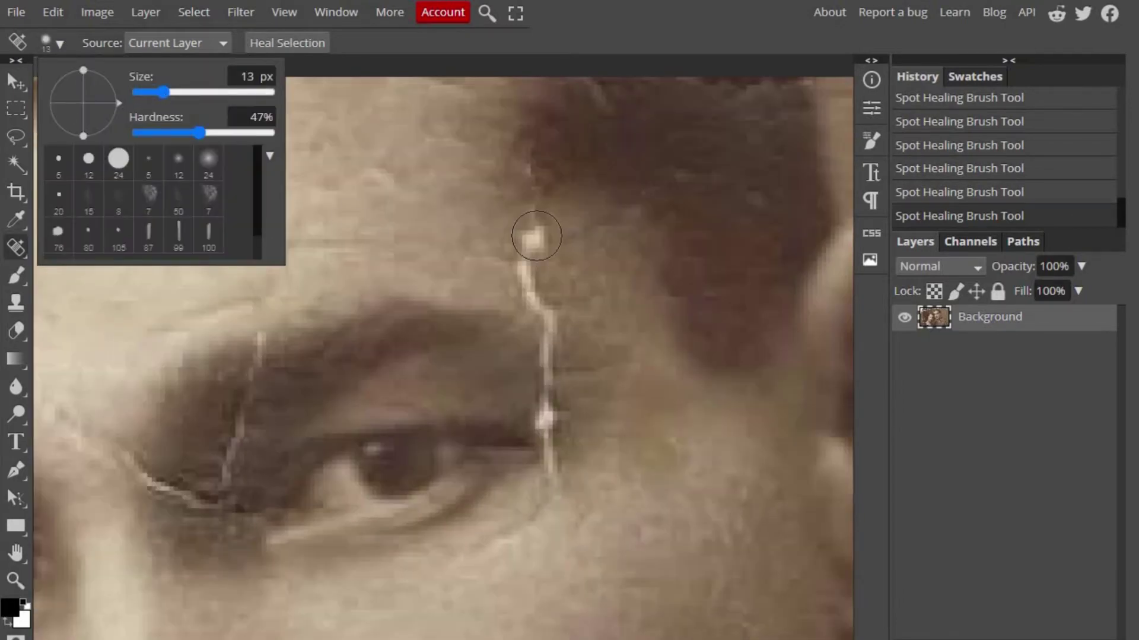
{"action": "mouse_move", "coordinate": [531, 234]}
{"action": "left_mouse_down"}
{"action": "mouse_move", "coordinate": [546, 463]}
{"action": "mouse_move", "coordinate": [516, 567]}
{"action": "left_mouse_up"}
{"action": "scroll", "coordinate": [417, 494], "scroll_direction": "up", "scroll_amount": 3}
- Enlarge the healing brush to 19 px and heal cracks along the photo's top and right edges
{"action": "left_click", "coordinate": [50, 43]}
{"action": "left_click_drag", "start_coordinate": [178, 90], "coordinate": [199, 90]}
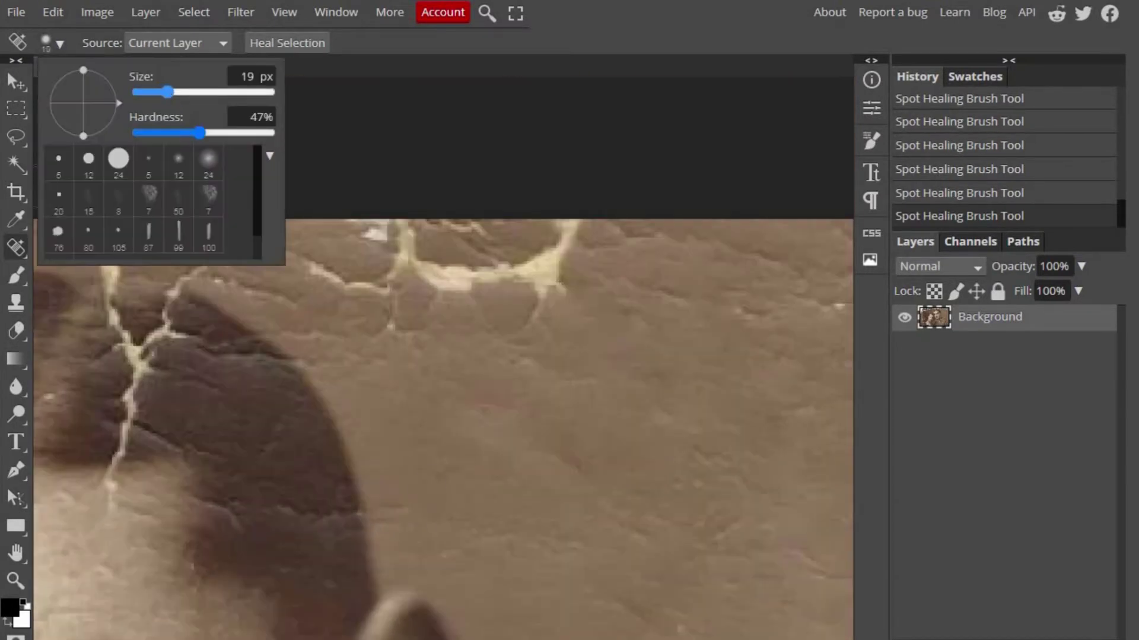
{"action": "left_click_drag", "start_coordinate": [742, 241], "coordinate": [408, 286]}
{"action": "left_click_drag", "start_coordinate": [498, 308], "coordinate": [505, 344]}
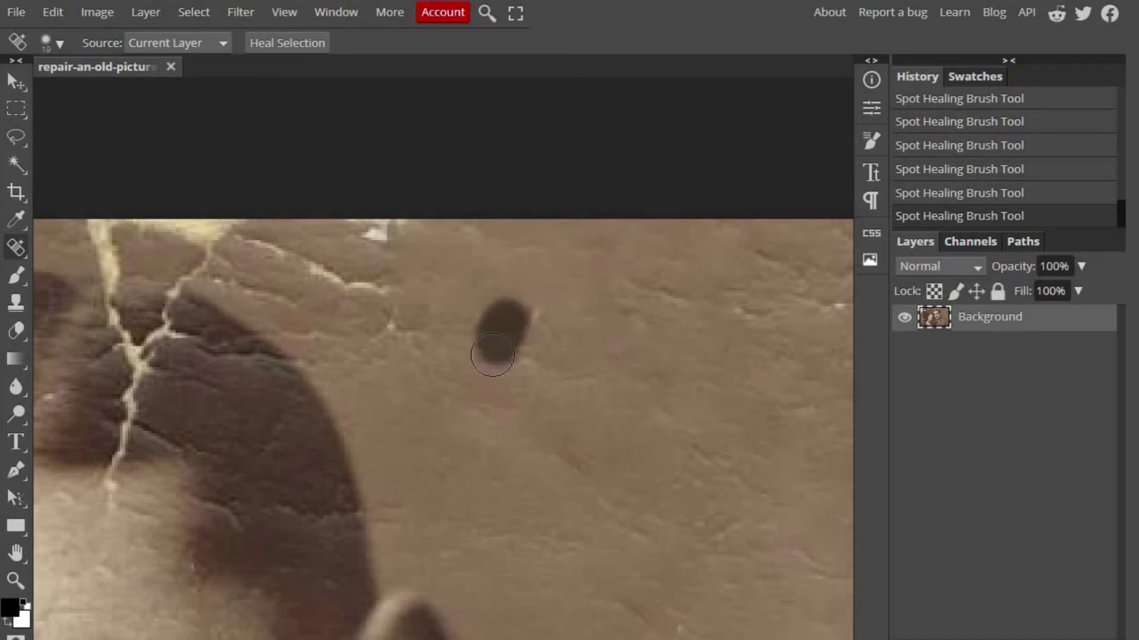
{"action": "mouse_move", "coordinate": [679, 288]}
{"action": "left_mouse_down"}
{"action": "mouse_move", "coordinate": [460, 304]}
{"action": "mouse_move", "coordinate": [612, 332]}
{"action": "left_mouse_up"}
{"action": "mouse_move", "coordinate": [736, 356]}
{"action": "left_mouse_down"}
{"action": "mouse_move", "coordinate": [650, 246]}
{"action": "mouse_move", "coordinate": [478, 338]}
{"action": "mouse_move", "coordinate": [700, 368]}
{"action": "left_mouse_up"}
{"action": "left_click_drag", "start_coordinate": [701, 457], "coordinate": [724, 475]}
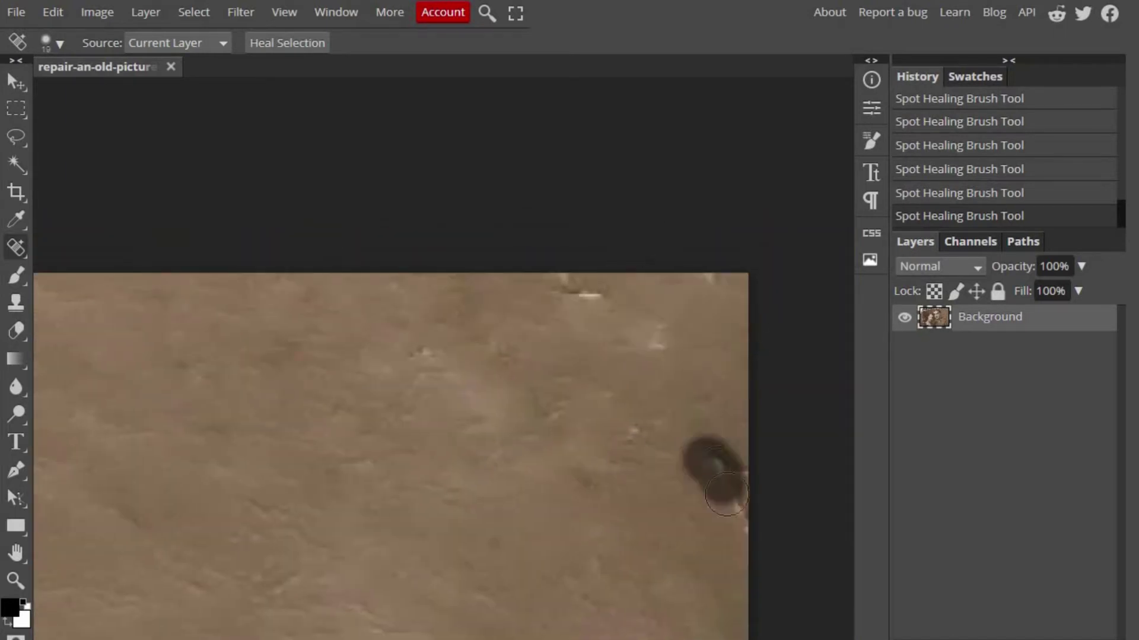
{"action": "mouse_move", "coordinate": [522, 386]}
{"action": "left_mouse_down"}
{"action": "mouse_move", "coordinate": [424, 431]}
{"action": "mouse_move", "coordinate": [446, 488]}
{"action": "left_mouse_up"}
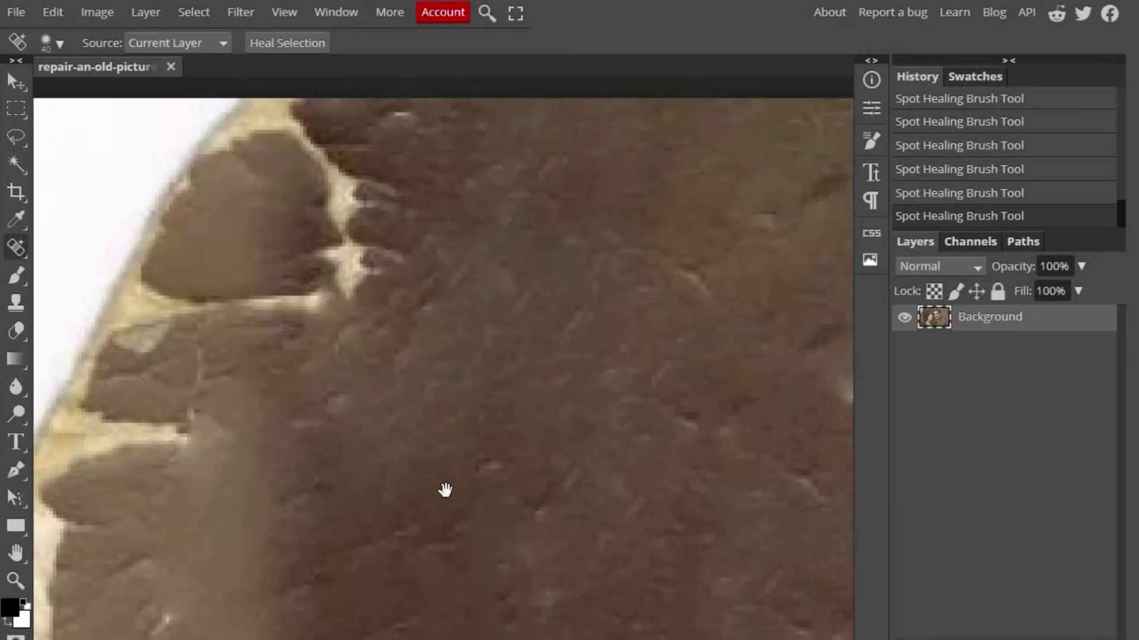
{"action": "left_click_drag", "start_coordinate": [321, 279], "coordinate": [341, 283]}
{"action": "mouse_move", "coordinate": [232, 391]}
{"action": "left_mouse_down"}
{"action": "mouse_move", "coordinate": [313, 379]}
{"action": "mouse_move", "coordinate": [356, 332]}
{"action": "mouse_move", "coordinate": [612, 415]}
{"action": "mouse_move", "coordinate": [605, 370]}
{"action": "left_mouse_up"}
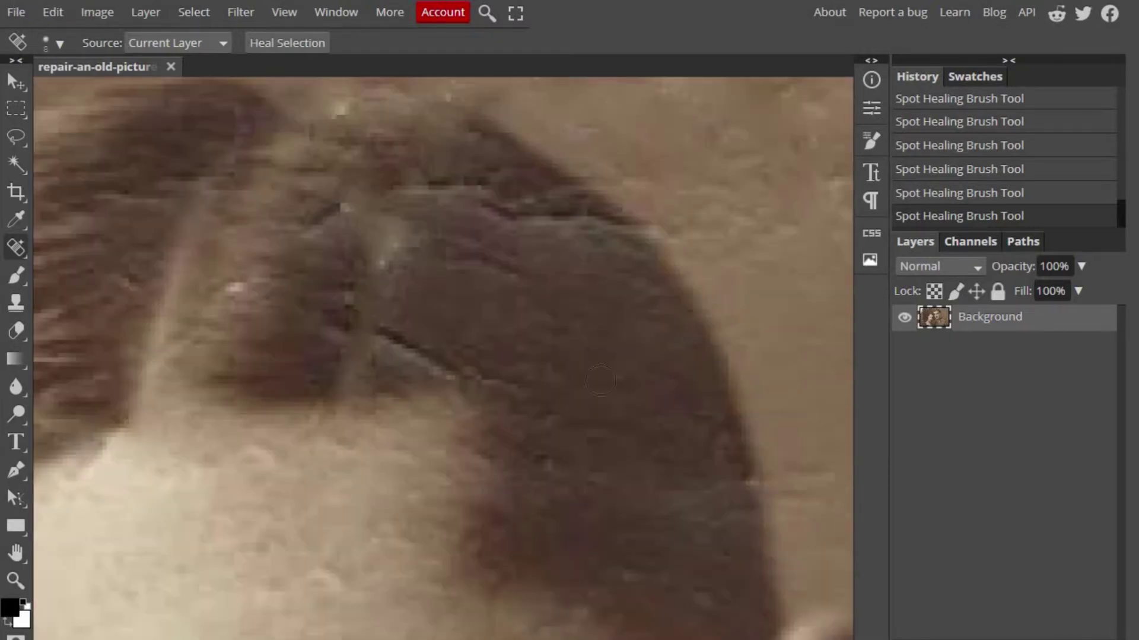
- Heal the cracks across the top and edge of the man's hair
{"action": "mouse_move", "coordinate": [385, 330]}
{"action": "left_mouse_down"}
{"action": "mouse_move", "coordinate": [522, 390]}
{"action": "mouse_move", "coordinate": [460, 310]}
{"action": "left_mouse_up"}
{"action": "left_click_drag", "start_coordinate": [460, 310], "coordinate": [633, 358]}
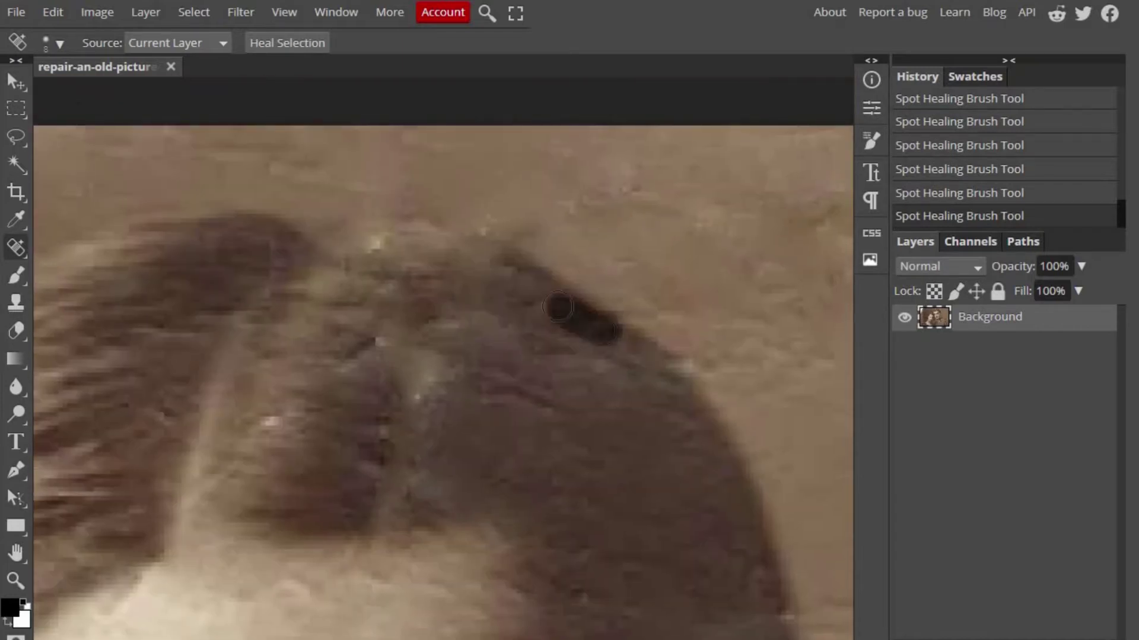
{"action": "left_click_drag", "start_coordinate": [226, 474], "coordinate": [452, 359]}
{"action": "scroll", "coordinate": [452, 359], "scroll_direction": "down", "scroll_amount": 2}
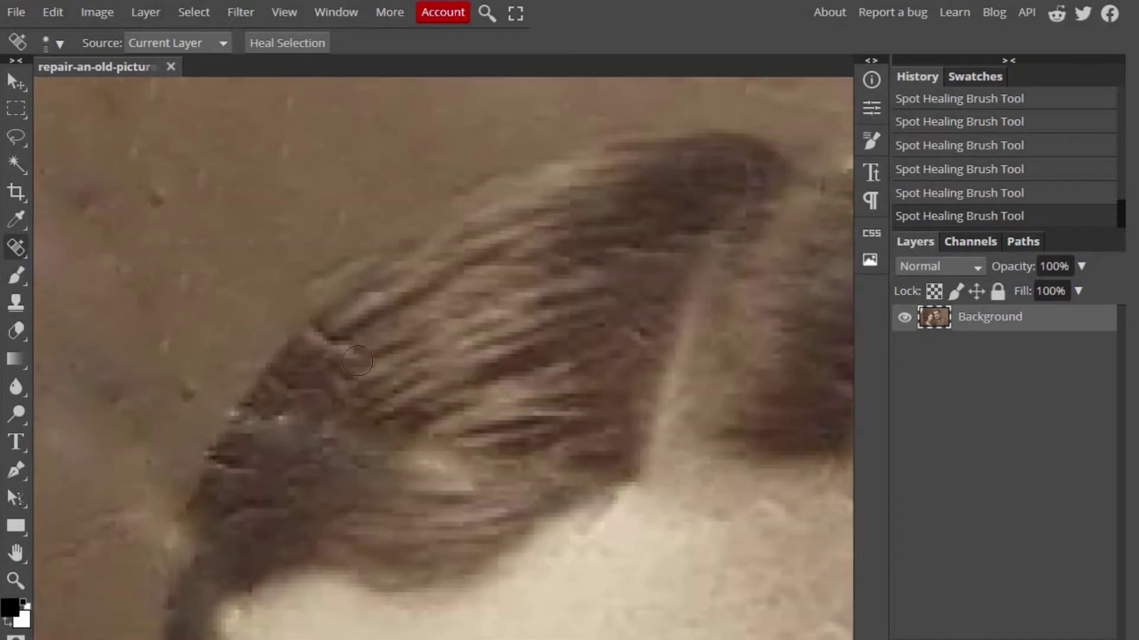
{"action": "scroll", "coordinate": [473, 390], "scroll_direction": "down", "scroll_amount": 2}
{"action": "scroll", "coordinate": [472, 390], "scroll_direction": "down", "scroll_amount": 3}
{"action": "scroll", "coordinate": [473, 390], "scroll_direction": "up", "scroll_amount": 5}
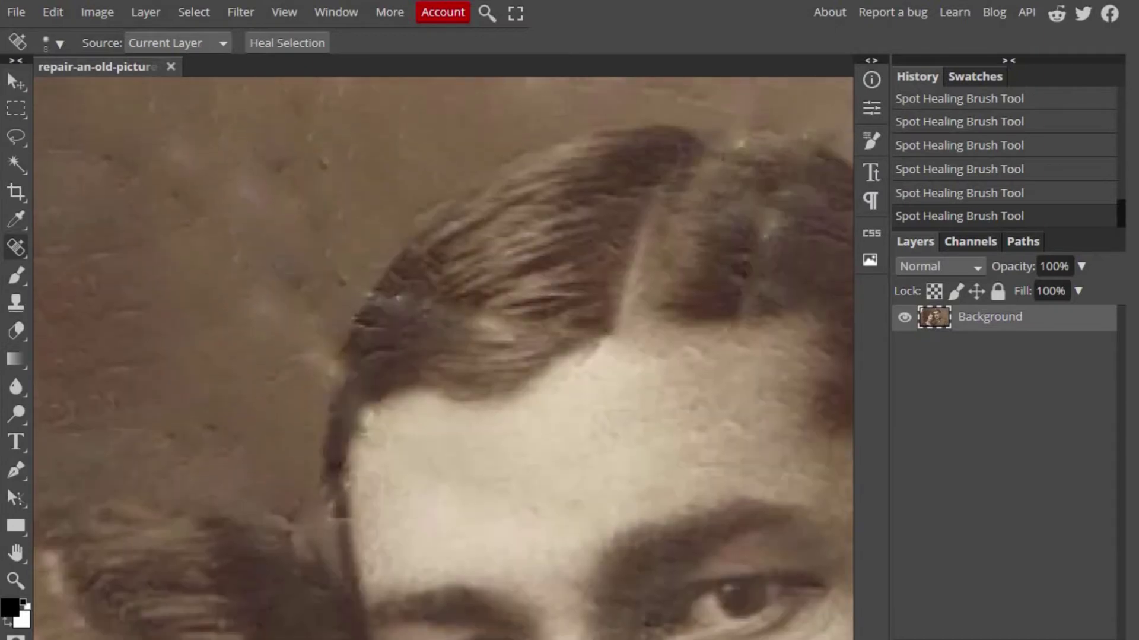
{"action": "left_click_drag", "start_coordinate": [400, 399], "coordinate": [435, 237]}
{"action": "scroll", "coordinate": [477, 287], "scroll_direction": "down", "scroll_amount": 3}
- Heal the crack below the man's collar
{"action": "scroll", "coordinate": [484, 522], "scroll_direction": "up", "scroll_amount": 3}
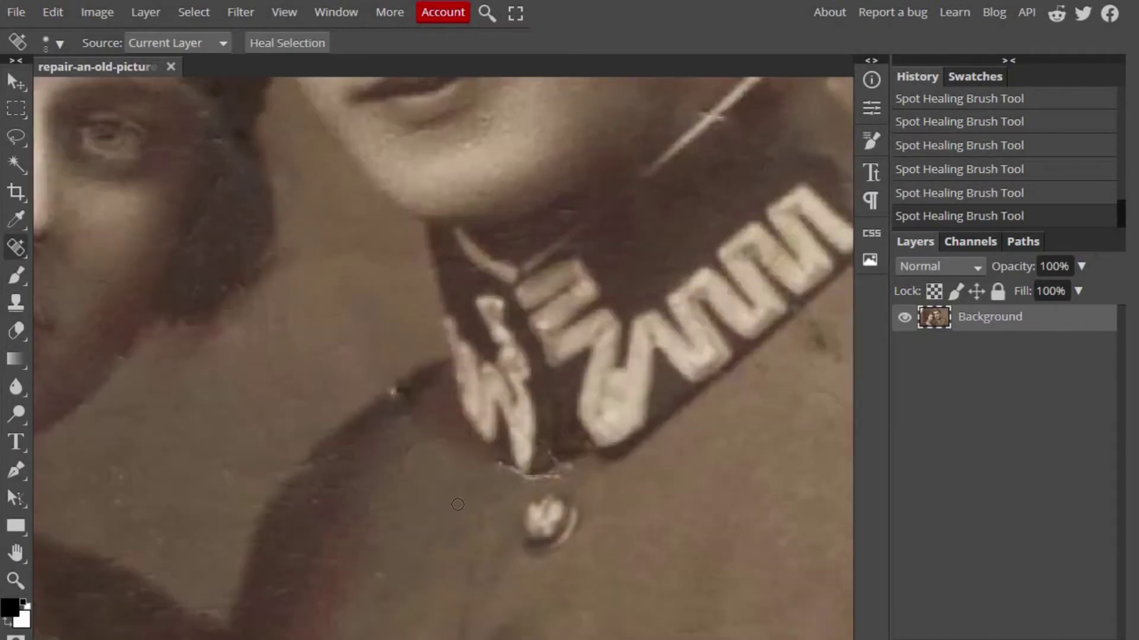
{"action": "scroll", "coordinate": [483, 523], "scroll_direction": "up", "scroll_amount": 3}
{"action": "left_click_drag", "start_coordinate": [403, 383], "coordinate": [519, 378]}
{"action": "scroll", "coordinate": [519, 377], "scroll_direction": "down", "scroll_amount": 5}
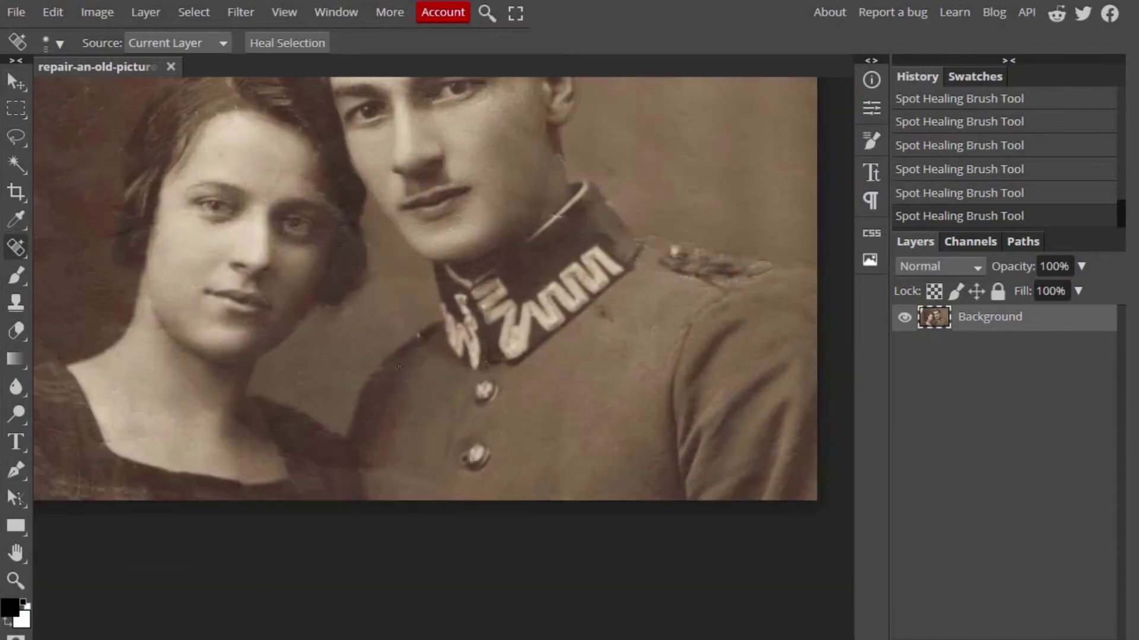
{"action": "scroll", "coordinate": [529, 394], "scroll_direction": "up", "scroll_amount": 1}
{"action": "scroll", "coordinate": [529, 394], "scroll_direction": "up", "scroll_amount": 1}
{"action": "scroll", "coordinate": [353, 455], "scroll_direction": "up", "scroll_amount": 1}
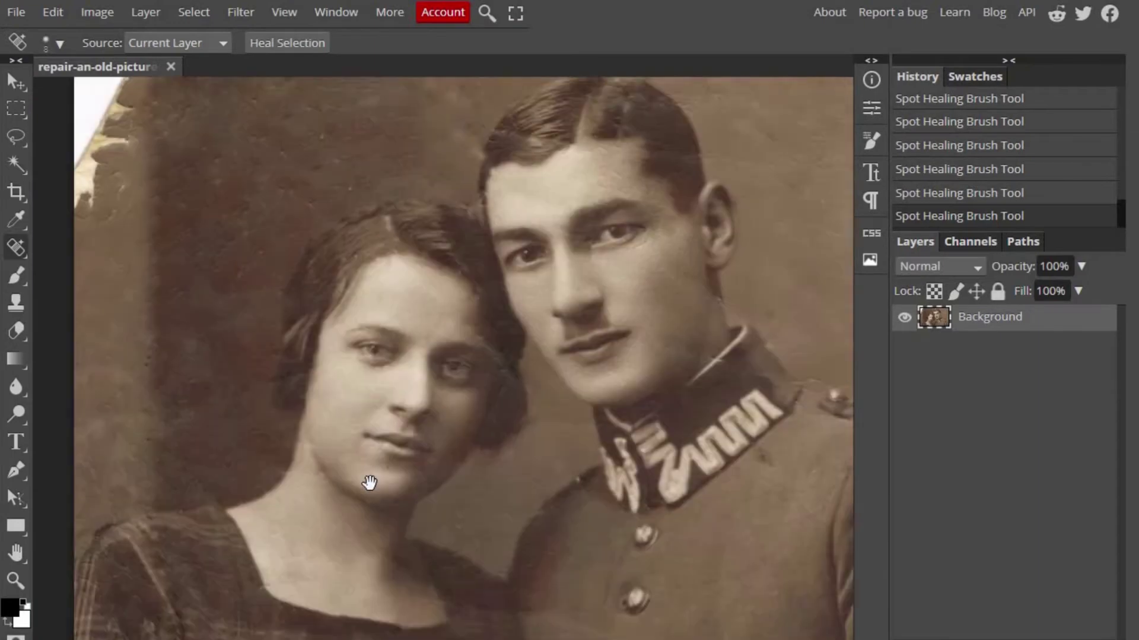
{"action": "scroll", "coordinate": [353, 455], "scroll_direction": "down", "scroll_amount": 2}
{"action": "scroll", "coordinate": [376, 458], "scroll_direction": "up", "scroll_amount": 2}
{"action": "scroll", "coordinate": [398, 401], "scroll_direction": "down", "scroll_amount": 2}
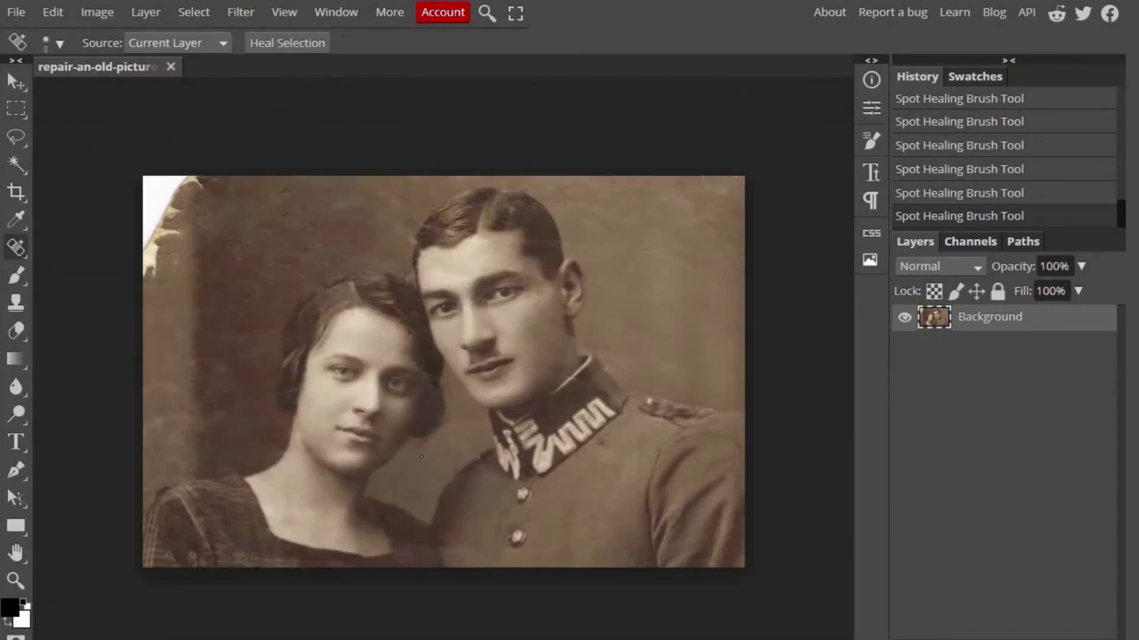
{"action": "scroll", "coordinate": [421, 456], "scroll_direction": "up", "scroll_amount": 2}
{"action": "scroll", "coordinate": [406, 413], "scroll_direction": "up", "scroll_amount": 2}
{"action": "scroll", "coordinate": [406, 413], "scroll_direction": "down", "scroll_amount": 1}
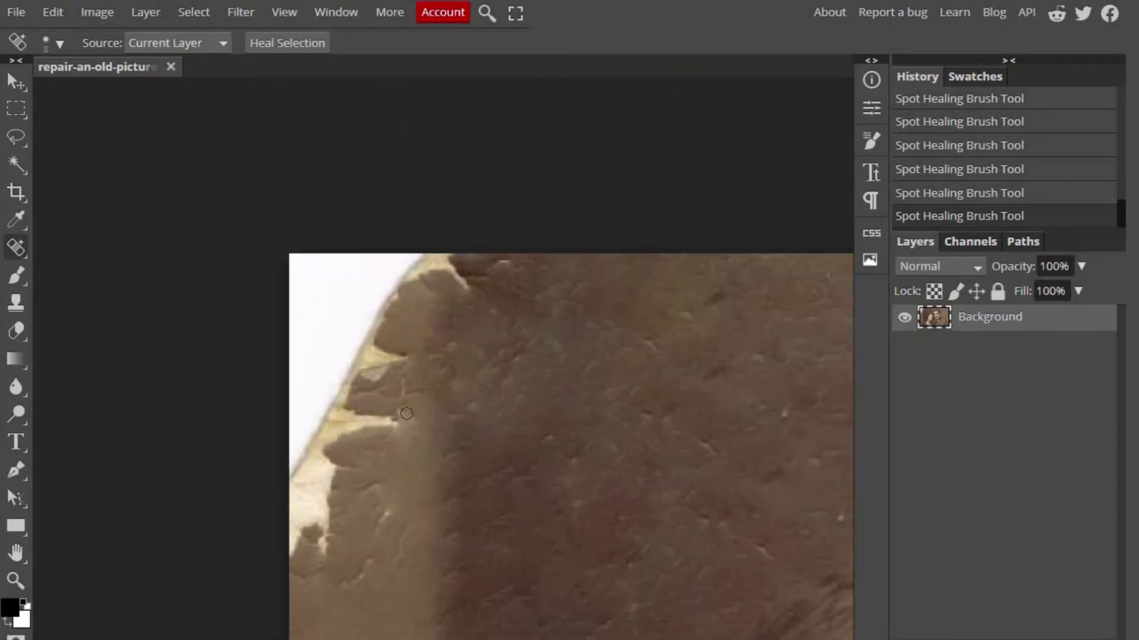
- Nudge the photo layer slightly right and select the Clone Stamp tool
{"action": "key", "text": "v"}
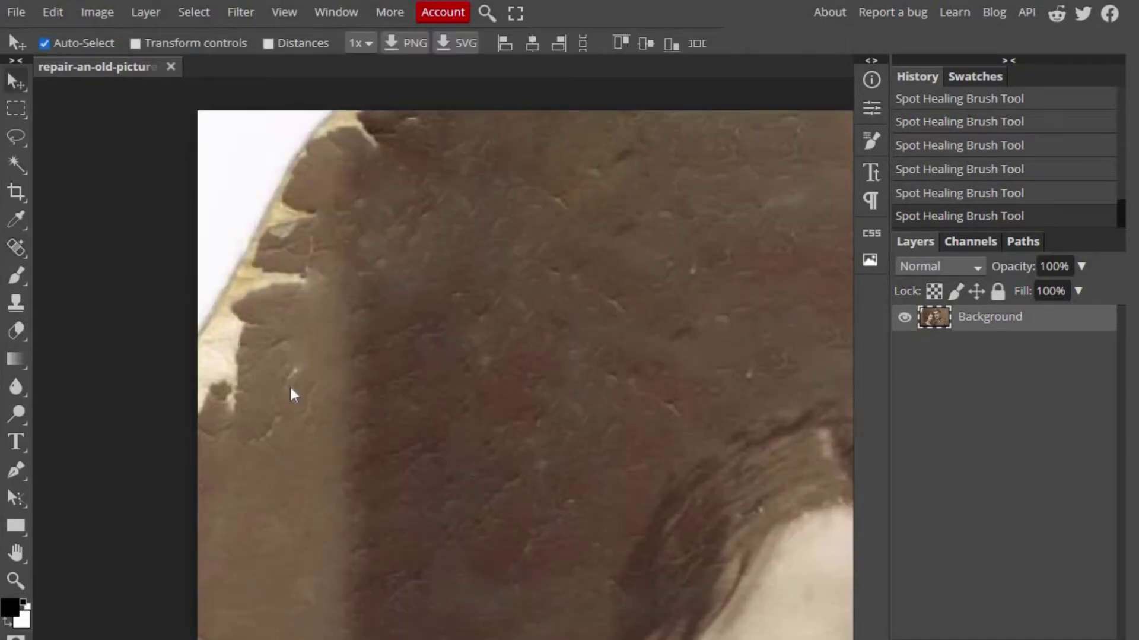
{"action": "mouse_move", "coordinate": [290, 385]}
{"action": "left_mouse_down"}
{"action": "mouse_move", "coordinate": [330, 305]}
{"action": "mouse_move", "coordinate": [319, 304]}
{"action": "left_mouse_up"}
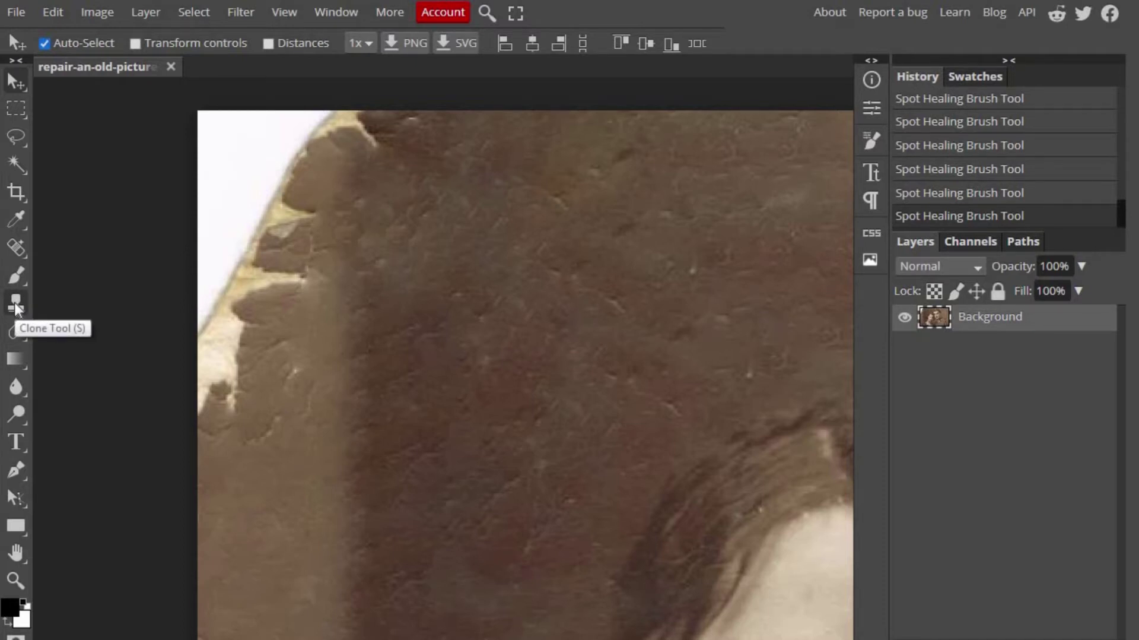
{"action": "left_click", "coordinate": [17, 302]}
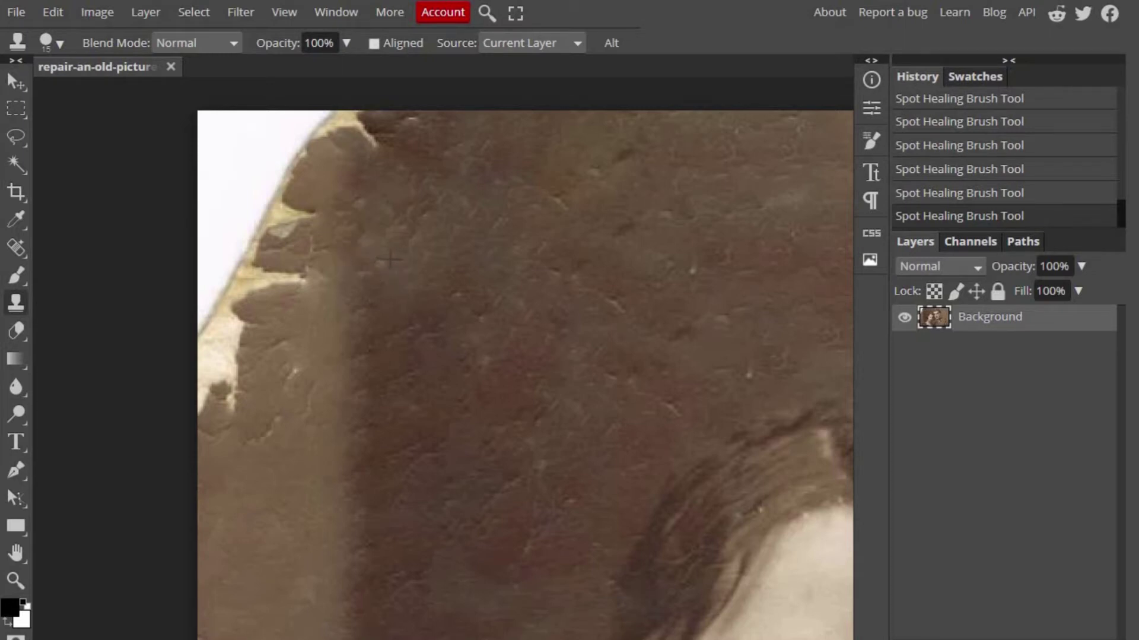
- Set the Clone Stamp to 62 px and clone brown background over the torn top-left corner
{"action": "left_click", "coordinate": [60, 43]}
{"action": "left_click_drag", "start_coordinate": [164, 92], "coordinate": [185, 92]}
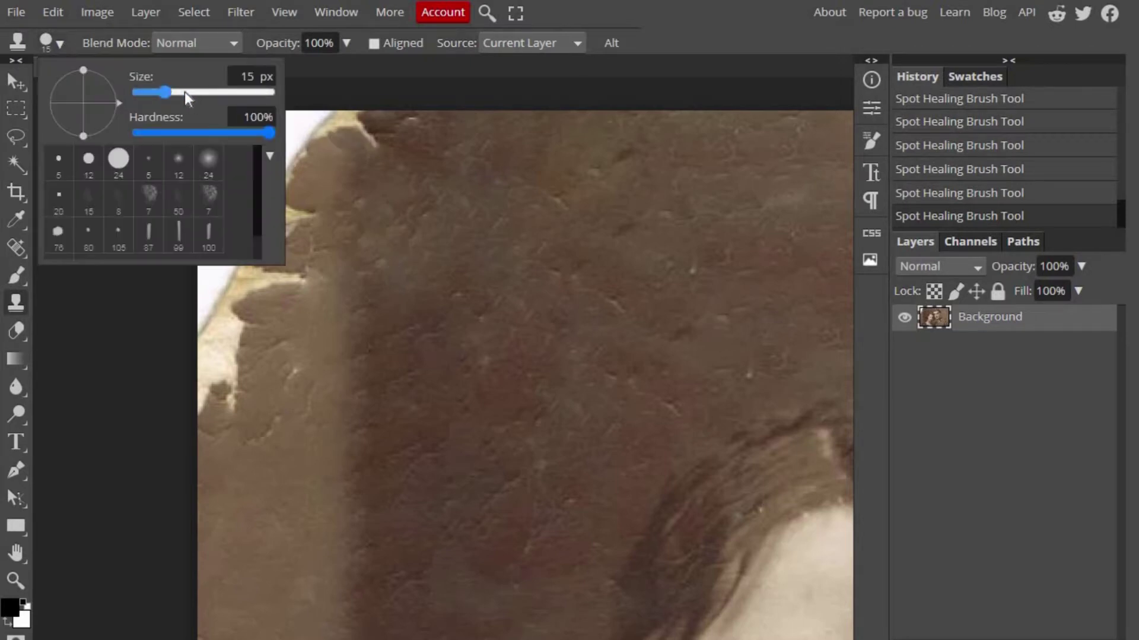
{"action": "left_click", "coordinate": [369, 170]}
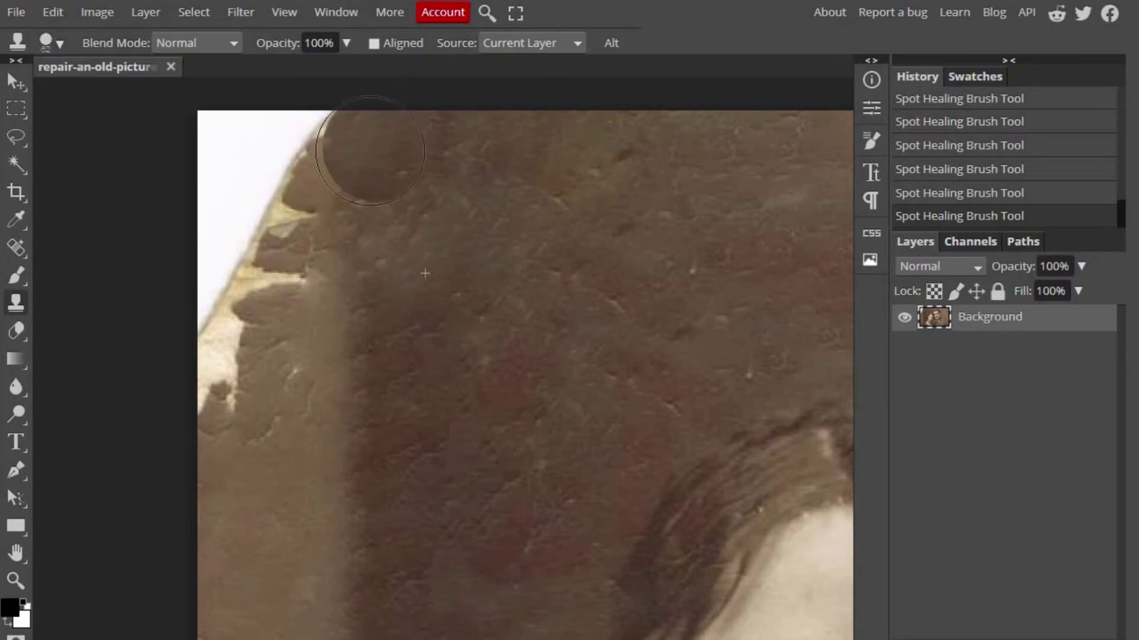
{"action": "mouse_move", "coordinate": [370, 150]}
{"action": "left_mouse_down"}
{"action": "mouse_move", "coordinate": [228, 312]}
{"action": "mouse_move", "coordinate": [285, 121]}
{"action": "left_mouse_up"}
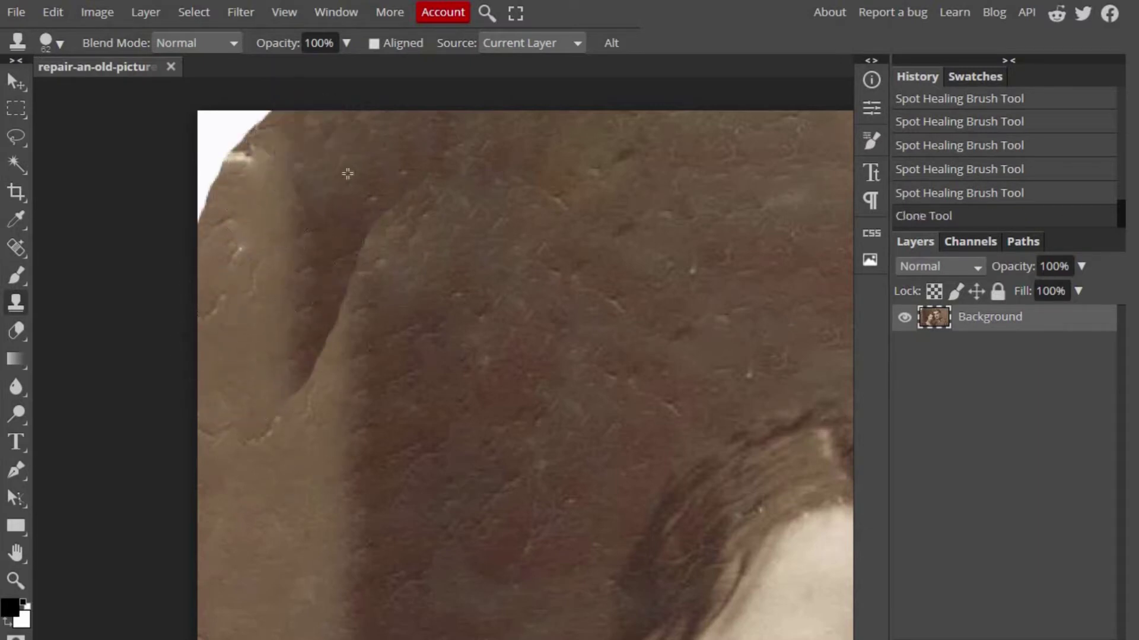
{"action": "left_click_drag", "start_coordinate": [348, 173], "coordinate": [202, 178]}
{"action": "left_click_drag", "start_coordinate": [368, 226], "coordinate": [356, 338]}
{"action": "left_click", "coordinate": [252, 202]}
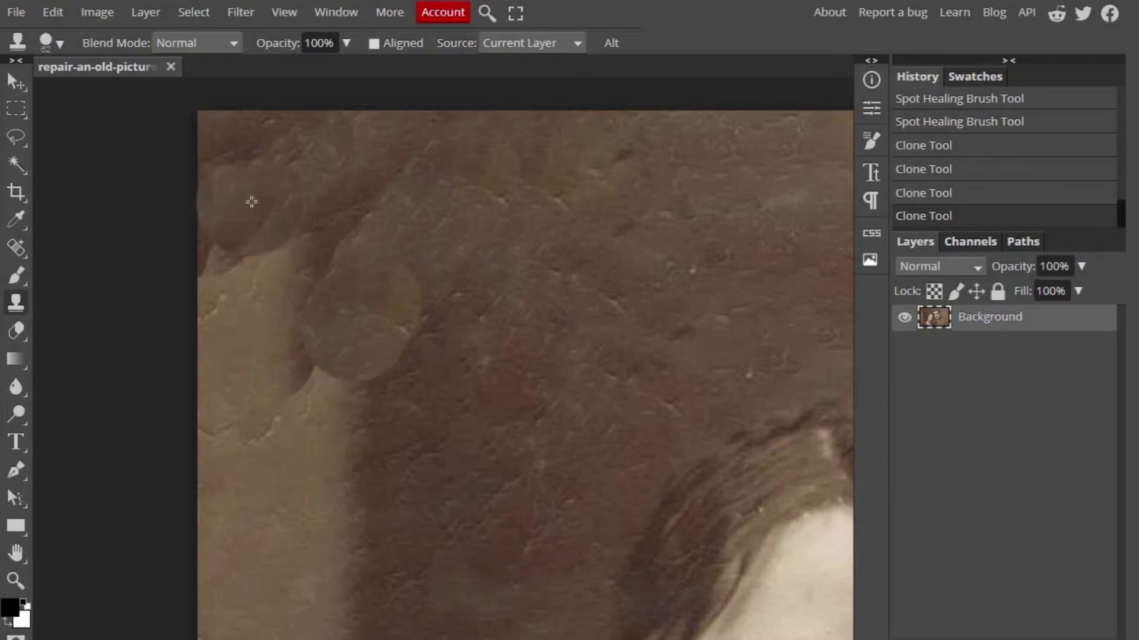
{"action": "left_click_drag", "start_coordinate": [252, 202], "coordinate": [244, 333]}
{"action": "left_click_drag", "start_coordinate": [638, 427], "coordinate": [711, 393]}
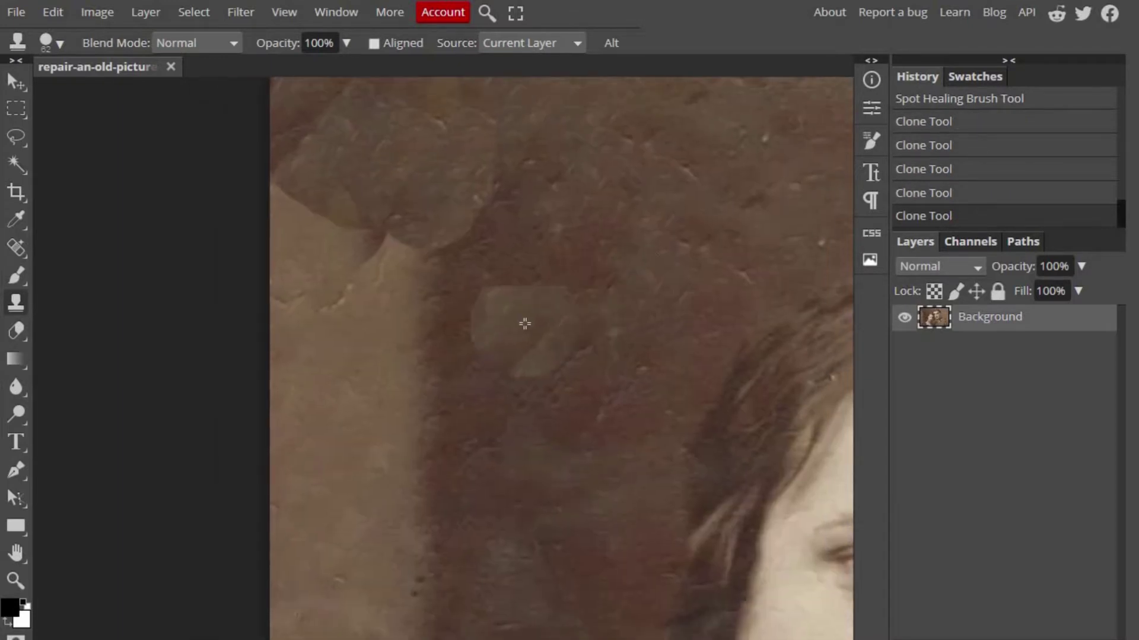
- Spot-heal the seam along the photo's left strip
{"action": "left_click", "coordinate": [16, 247]}
{"action": "left_click", "coordinate": [51, 42]}
{"action": "mouse_move", "coordinate": [323, 215]}
{"action": "left_mouse_down"}
{"action": "mouse_move", "coordinate": [293, 156]}
{"action": "mouse_move", "coordinate": [432, 438]}
{"action": "left_mouse_up"}
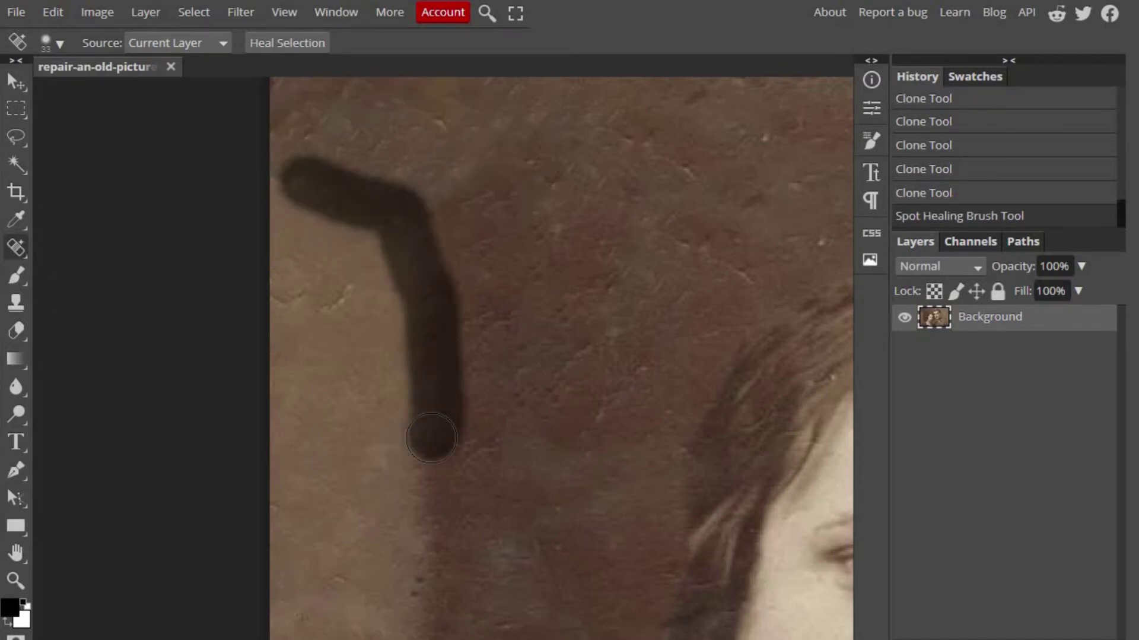
- Clone background texture over the pale strip along the photo's left edge
{"action": "scroll", "coordinate": [452, 358], "scroll_direction": "down", "scroll_amount": 1}
{"action": "left_click", "coordinate": [16, 303]}
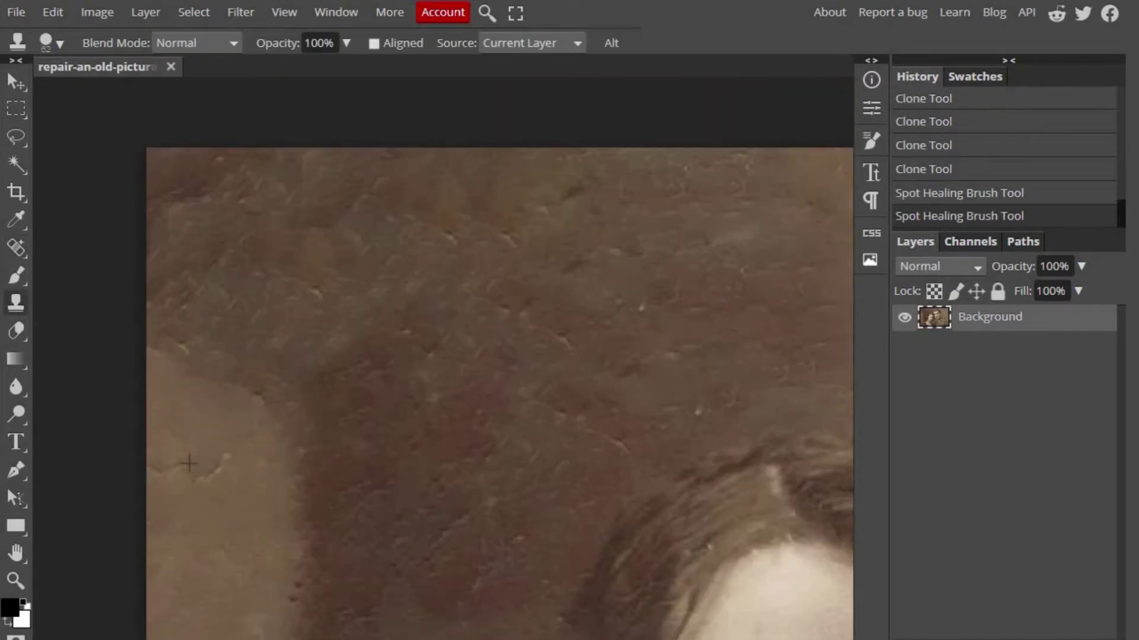
{"action": "left_click", "coordinate": [194, 395]}
{"action": "left_click", "coordinate": [313, 400]}
{"action": "scroll", "coordinate": [411, 365], "scroll_direction": "down", "scroll_amount": 3}
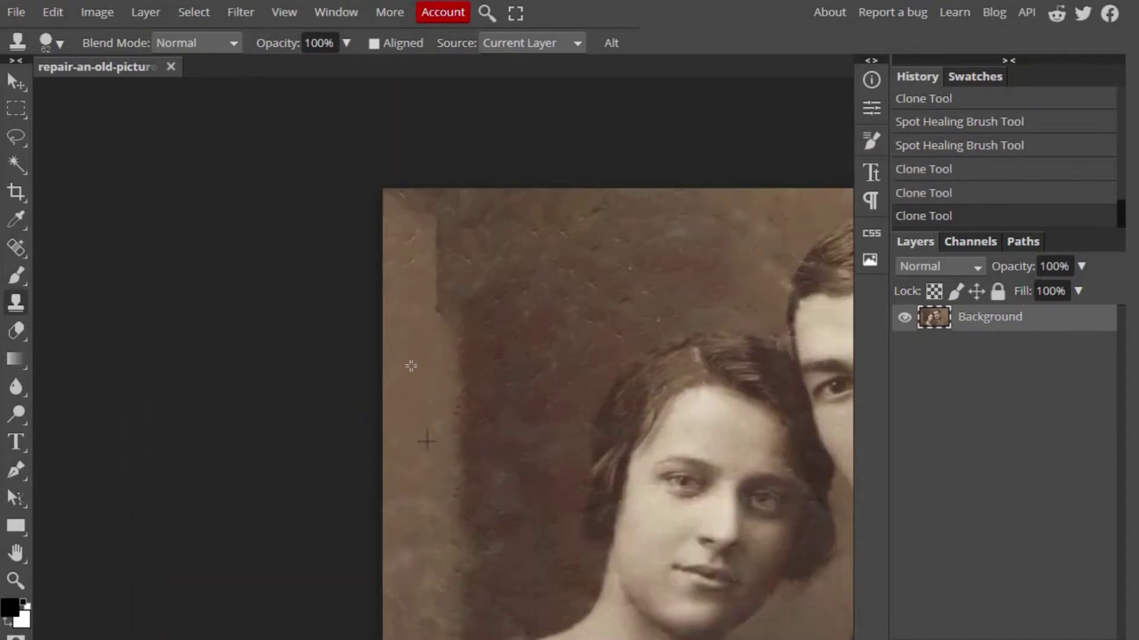
{"action": "left_click_drag", "start_coordinate": [411, 366], "coordinate": [457, 241]}
{"action": "scroll", "coordinate": [499, 439], "scroll_direction": "up", "scroll_amount": 1}
{"action": "scroll", "coordinate": [146, 527], "scroll_direction": "up", "scroll_amount": 2}
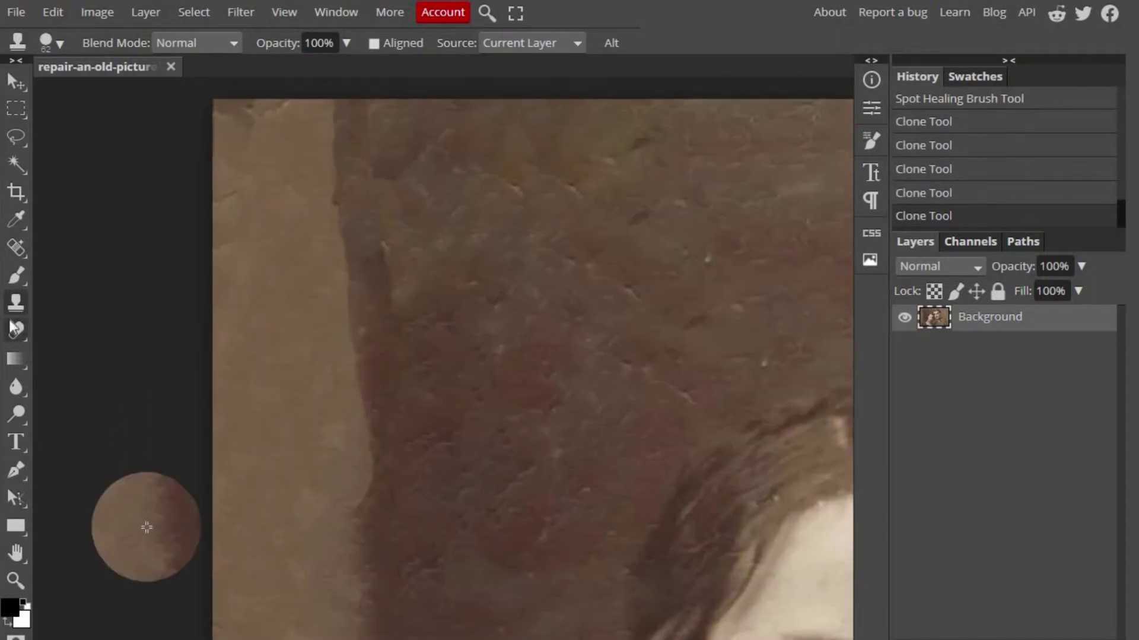
{"action": "left_click_drag", "start_coordinate": [254, 199], "coordinate": [387, 310]}
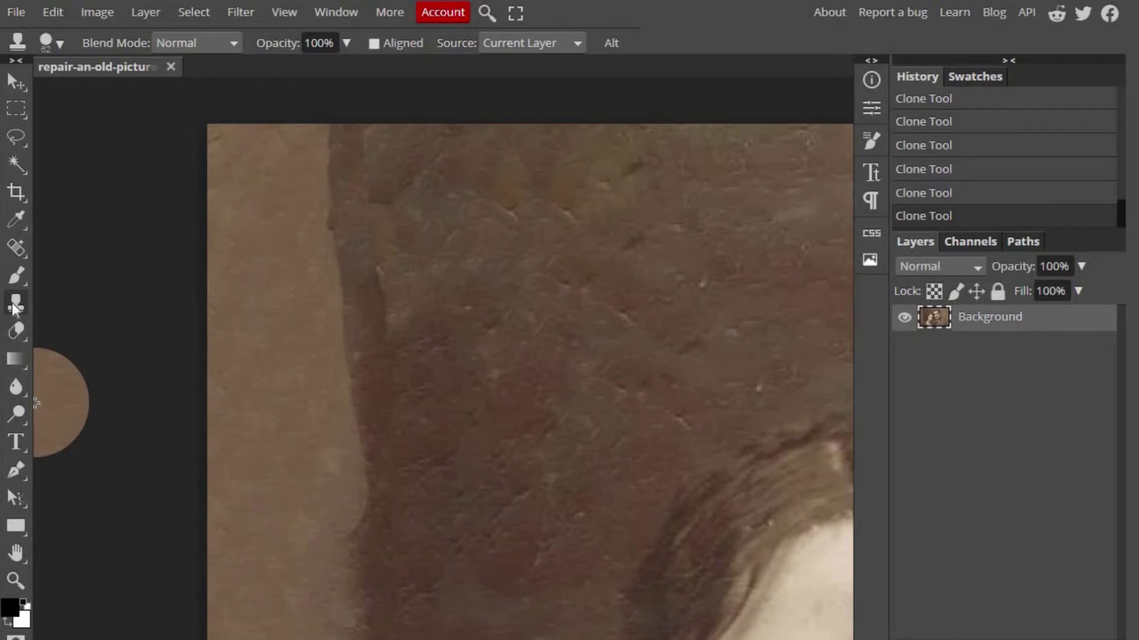
- Spot-heal the two seams running down the left strip
{"action": "left_click", "coordinate": [16, 247]}
{"action": "left_click_drag", "start_coordinate": [333, 128], "coordinate": [366, 557]}
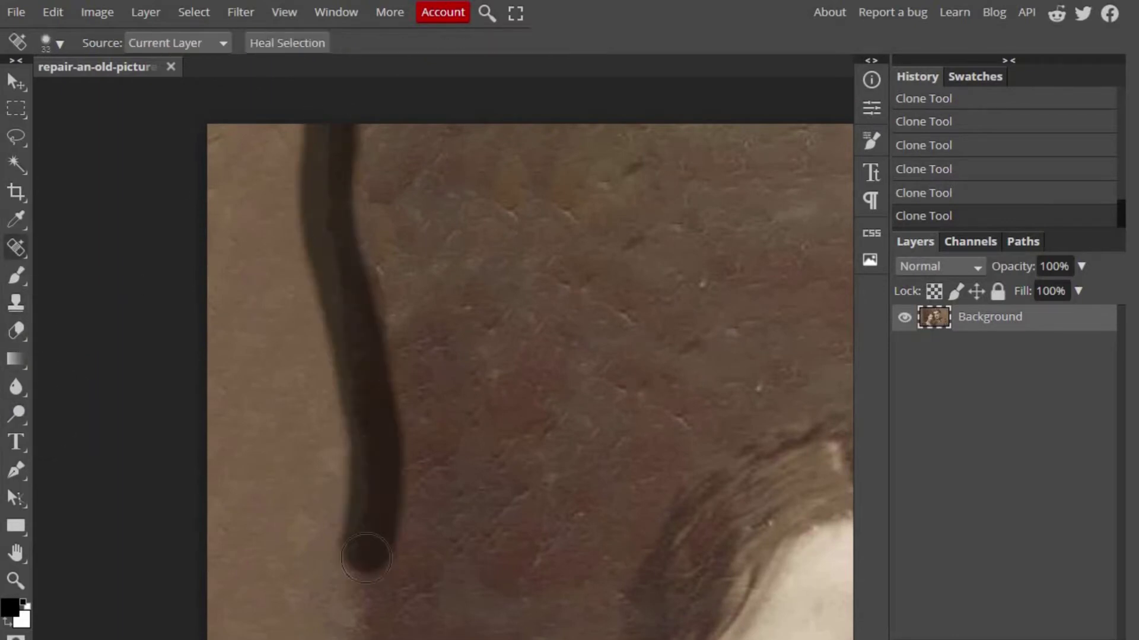
{"action": "left_click_drag", "start_coordinate": [356, 128], "coordinate": [390, 317]}
{"action": "scroll", "coordinate": [364, 337], "scroll_direction": "down", "scroll_amount": 3}
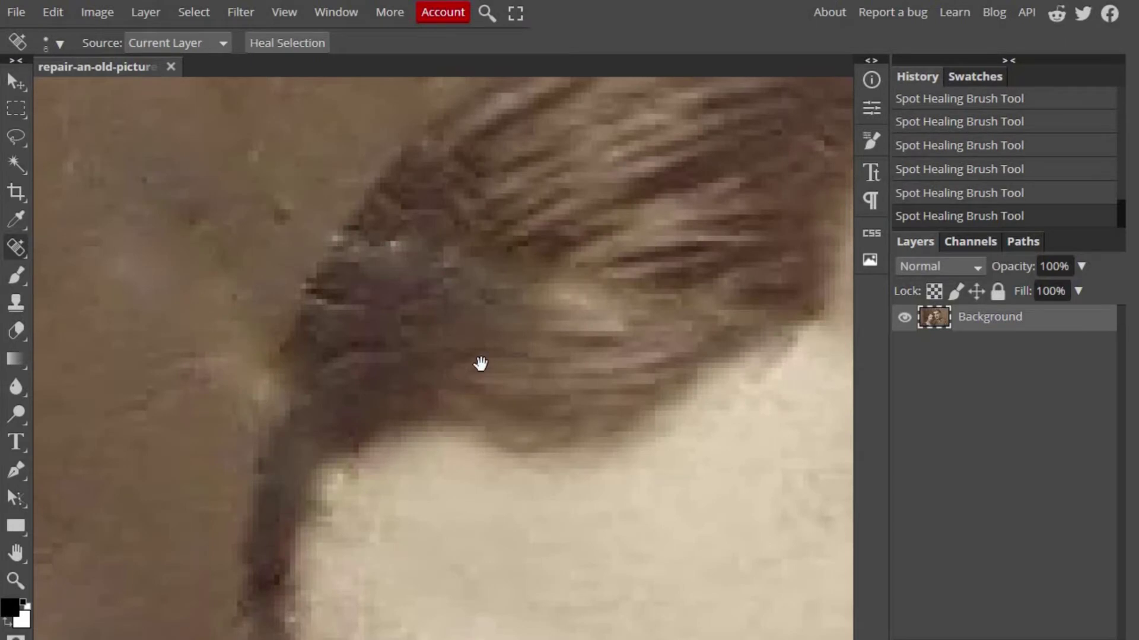
{"action": "left_click_drag", "start_coordinate": [481, 364], "coordinate": [531, 359]}
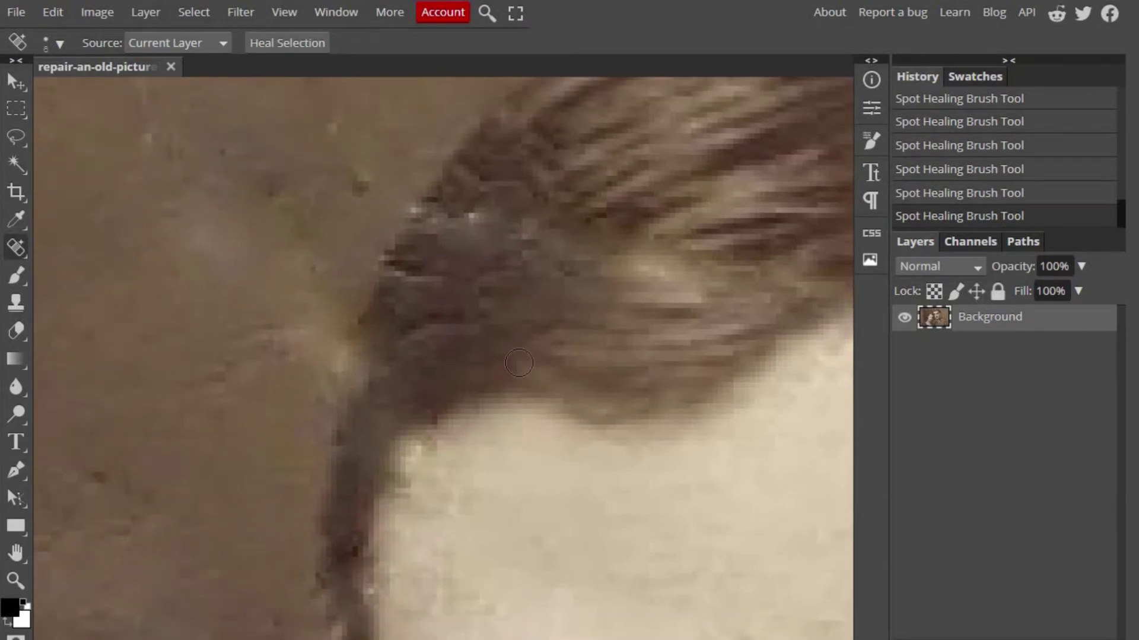
- Set the Clone Stamp brush to 6 px size with 8% hardness
{"action": "mouse_move", "coordinate": [505, 334]}
{"action": "left_mouse_down"}
{"action": "mouse_move", "coordinate": [496, 376]}
{"action": "mouse_move", "coordinate": [505, 359]}
{"action": "left_mouse_up"}
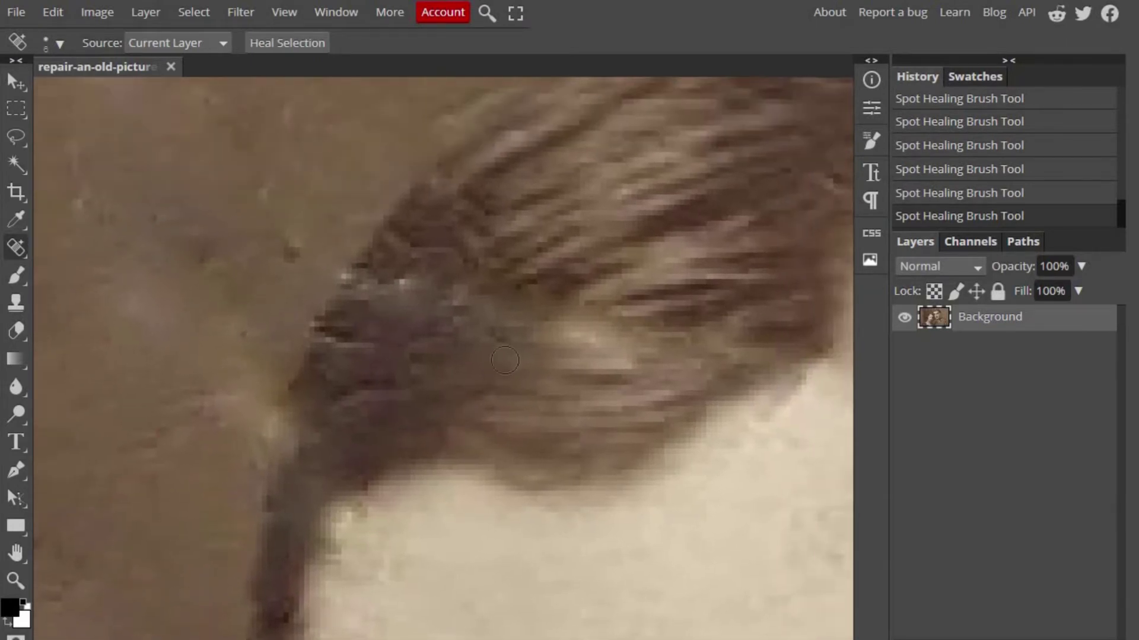
{"action": "left_click", "coordinate": [16, 302]}
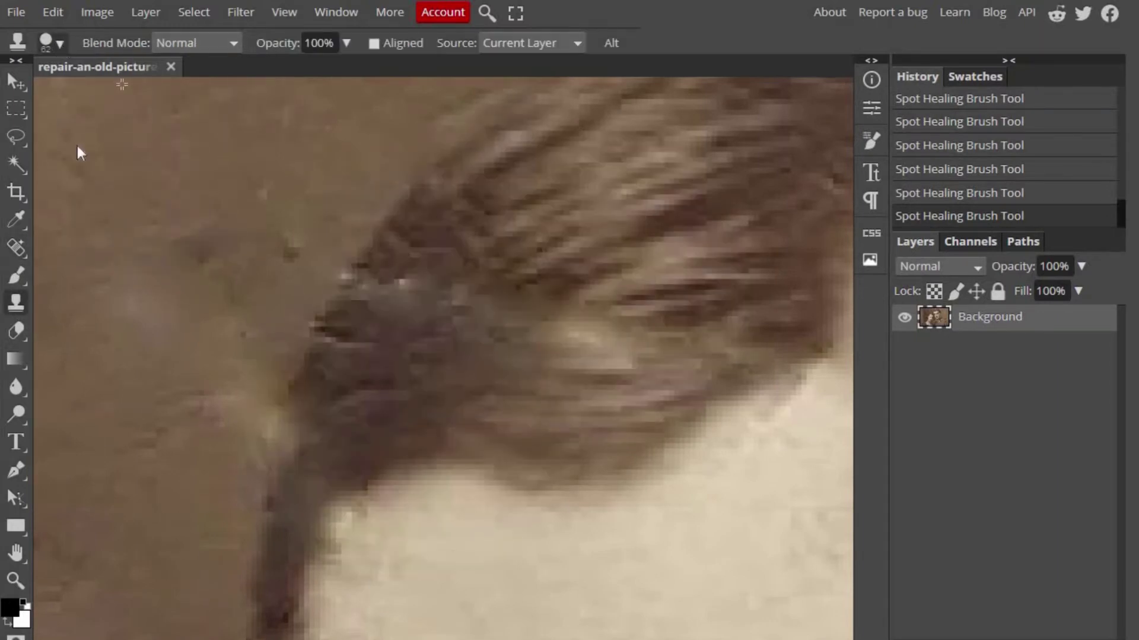
{"action": "left_click", "coordinate": [53, 43]}
{"action": "left_click_drag", "start_coordinate": [191, 90], "coordinate": [144, 92]}
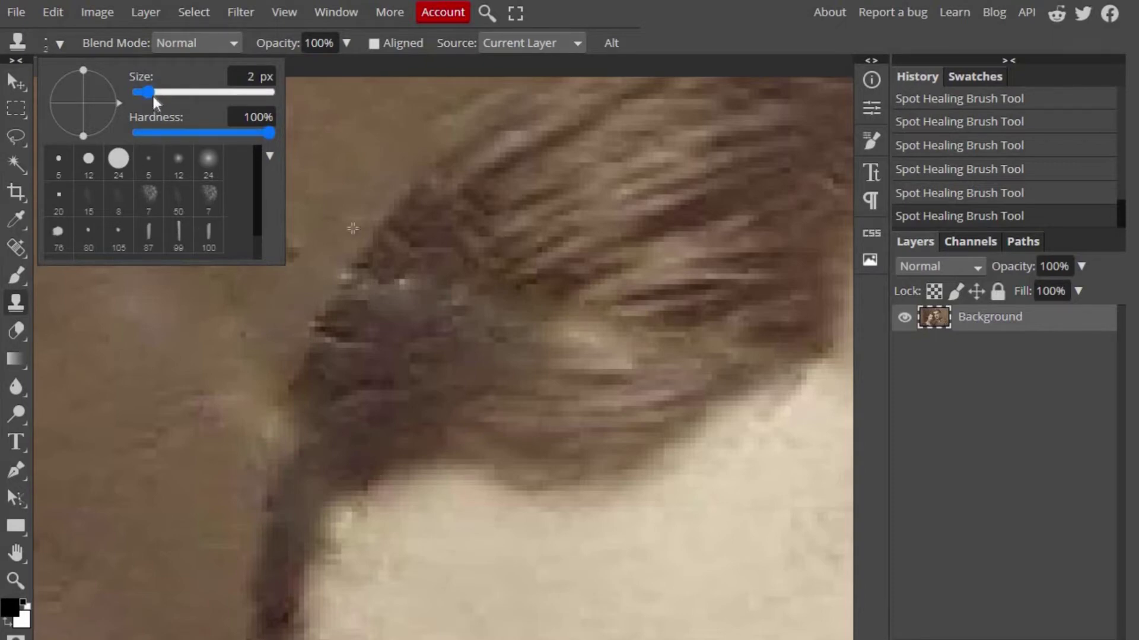
{"action": "left_click_drag", "start_coordinate": [152, 94], "coordinate": [155, 94]}
{"action": "left_click_drag", "start_coordinate": [268, 132], "coordinate": [133, 133]}
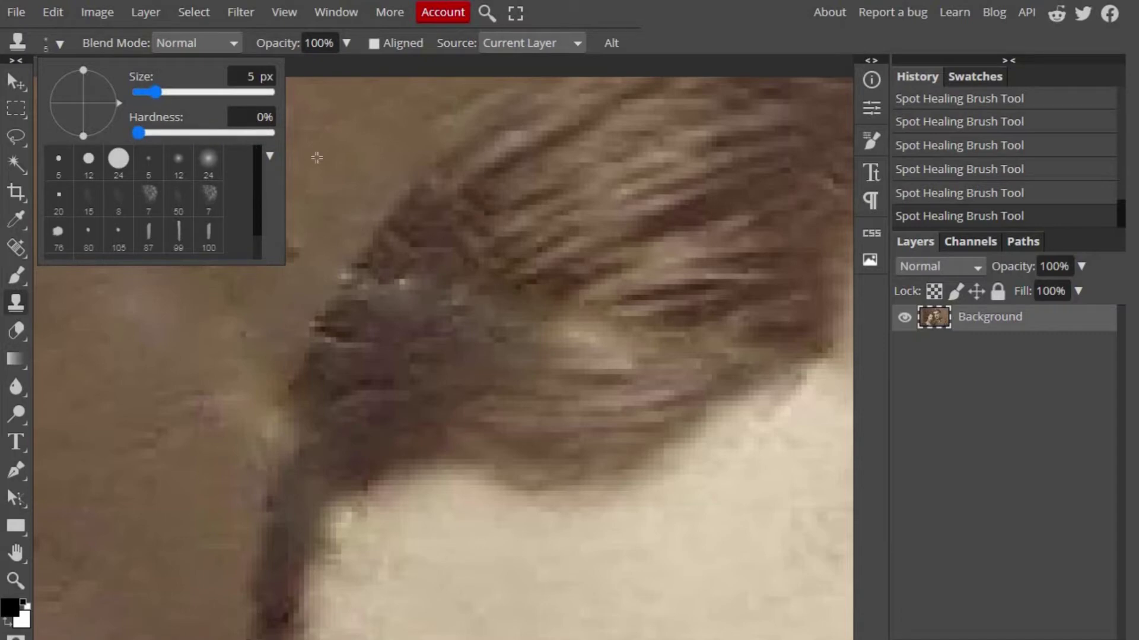
{"action": "left_click_drag", "start_coordinate": [162, 93], "coordinate": [172, 93]}
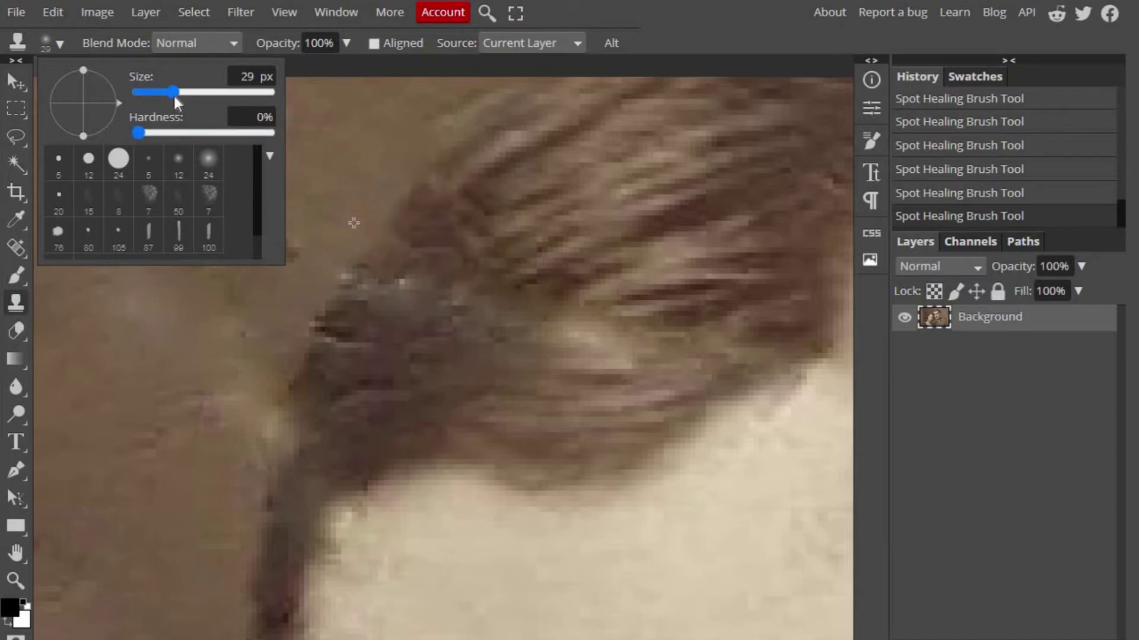
{"action": "left_click", "coordinate": [156, 91]}
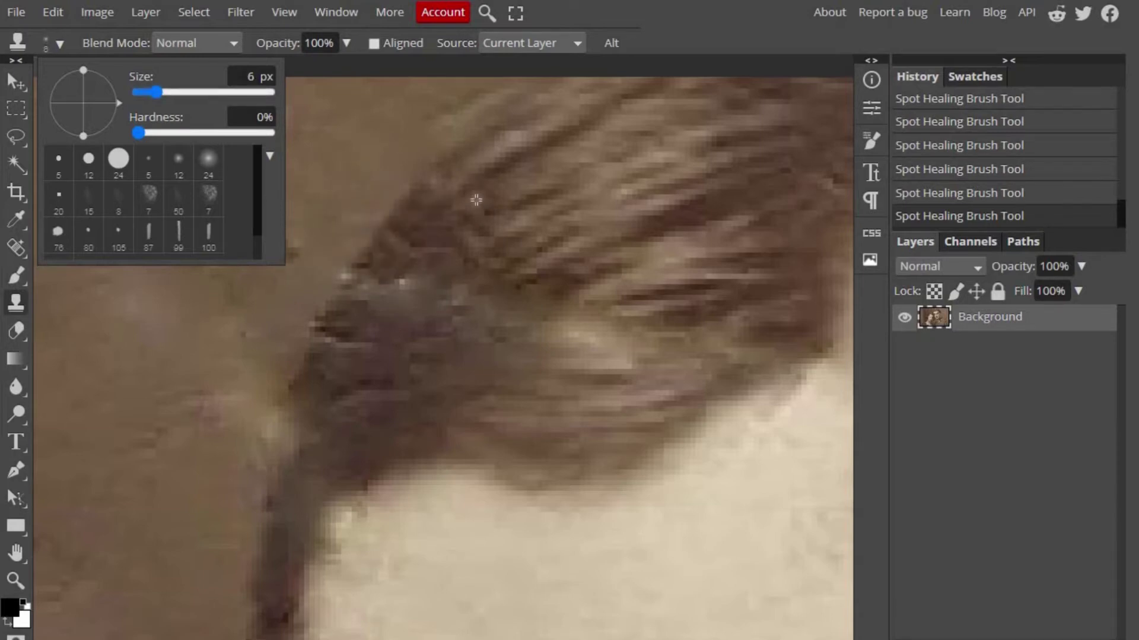
{"action": "left_click_drag", "start_coordinate": [137, 133], "coordinate": [148, 131]}
{"action": "left_click", "coordinate": [538, 214]}
- Sample the dark hair and clone strands along the hair's ragged upper edge
{"action": "left_click", "coordinate": [513, 271], "text": "alt"}
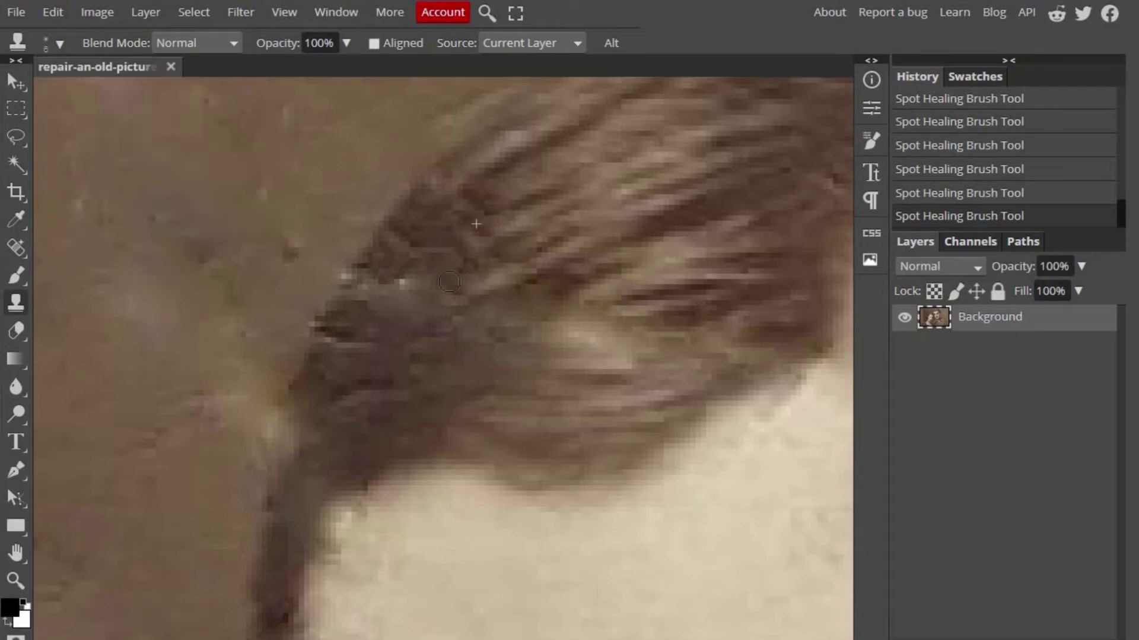
{"action": "left_click_drag", "start_coordinate": [448, 305], "coordinate": [589, 317]}
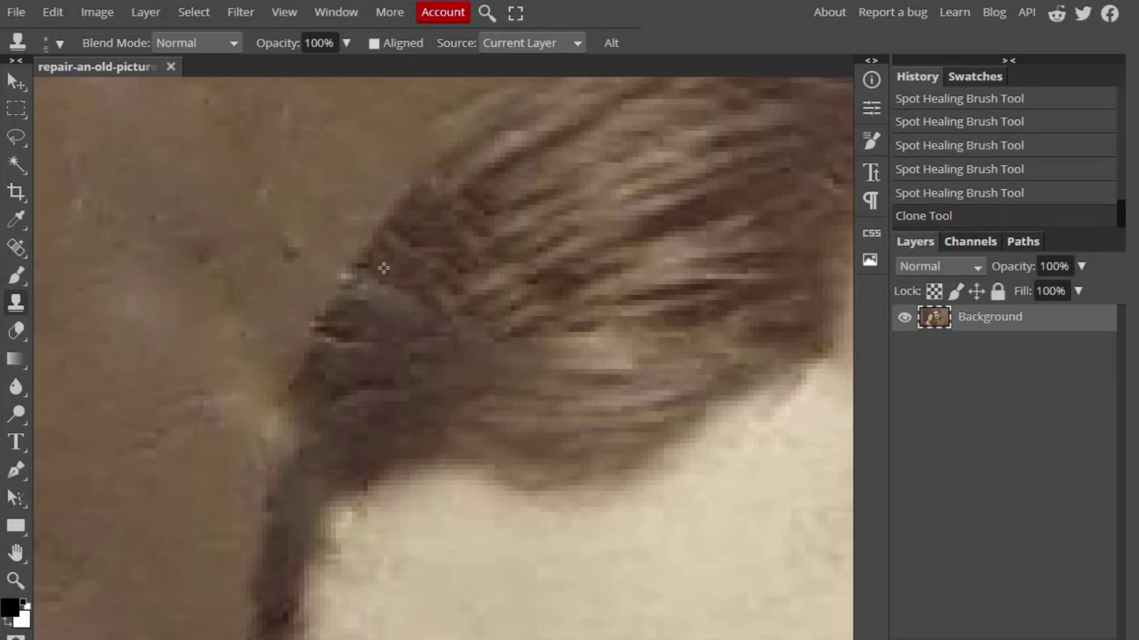
{"action": "left_click", "coordinate": [346, 44]}
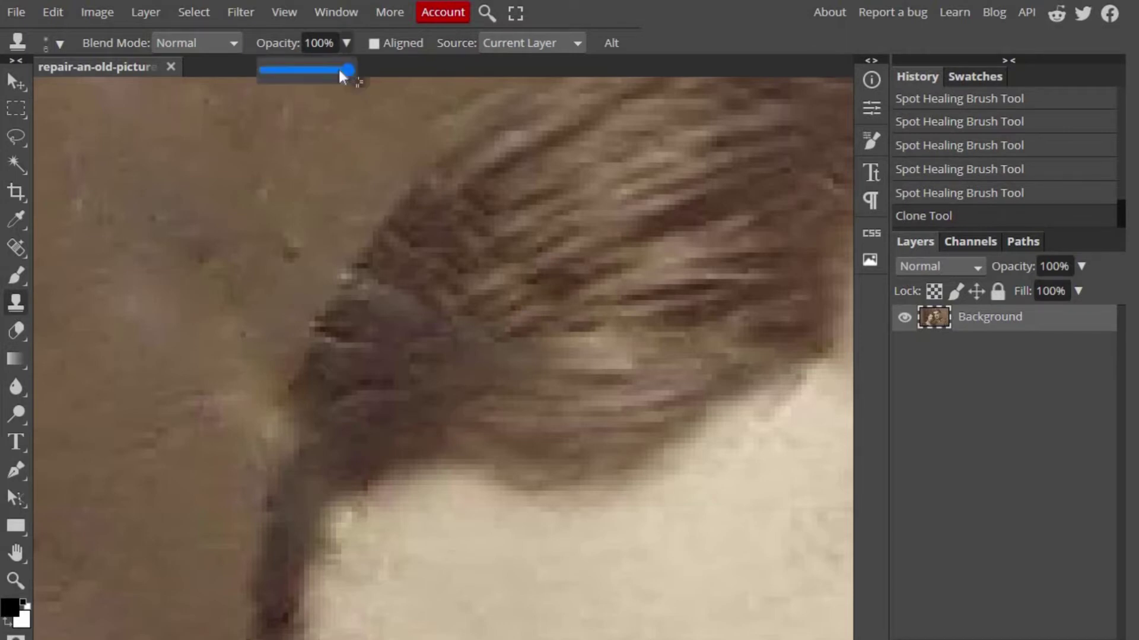
- Lower the Clone Stamp opacity to 43% and stamp a cloned patch on the hair edge
{"action": "left_click", "coordinate": [301, 75]}
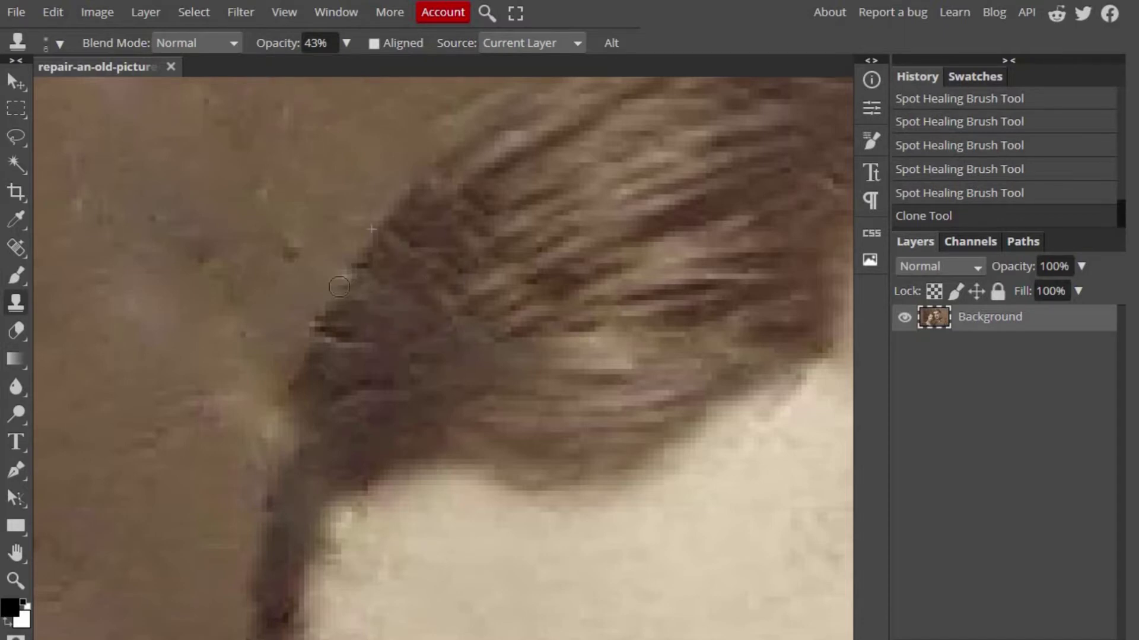
{"action": "left_click", "coordinate": [364, 271]}
{"action": "scroll", "coordinate": [593, 364], "scroll_direction": "up", "scroll_amount": 1}
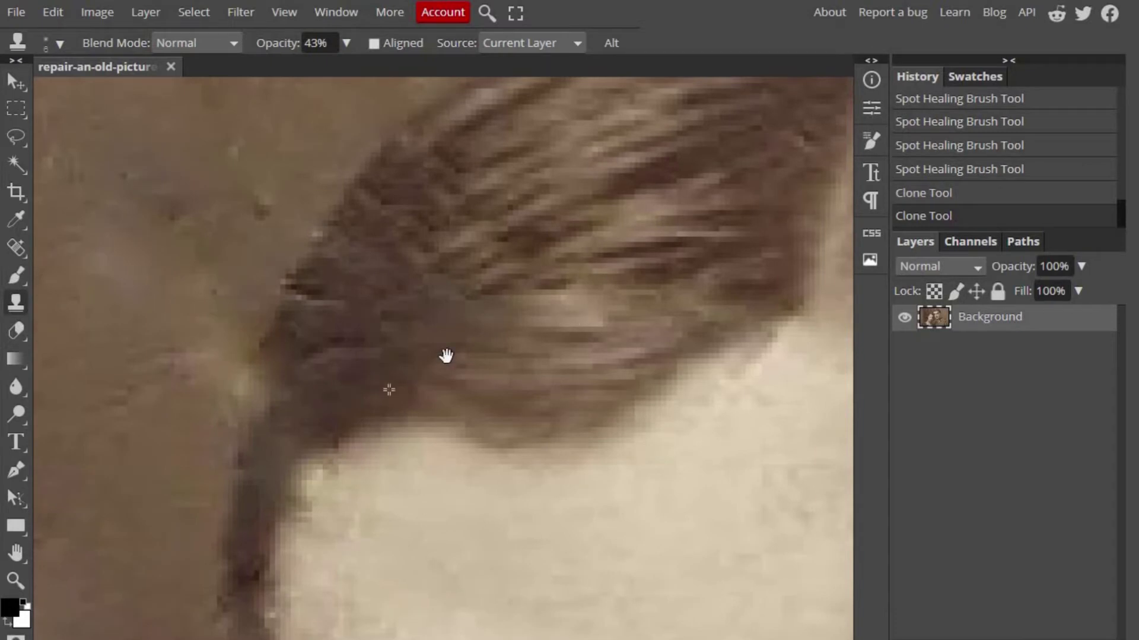
{"action": "scroll", "coordinate": [445, 356], "scroll_direction": "up", "scroll_amount": 1}
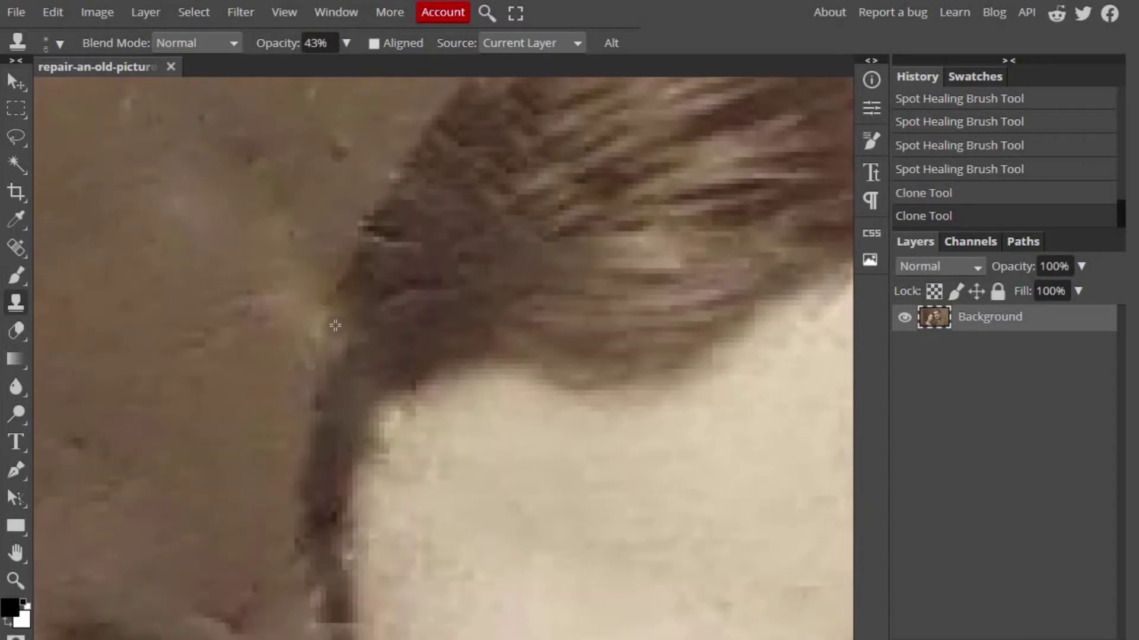
- Paint more clone strokes along the ragged dark hair outline
{"action": "left_click_drag", "start_coordinate": [337, 331], "coordinate": [324, 361]}
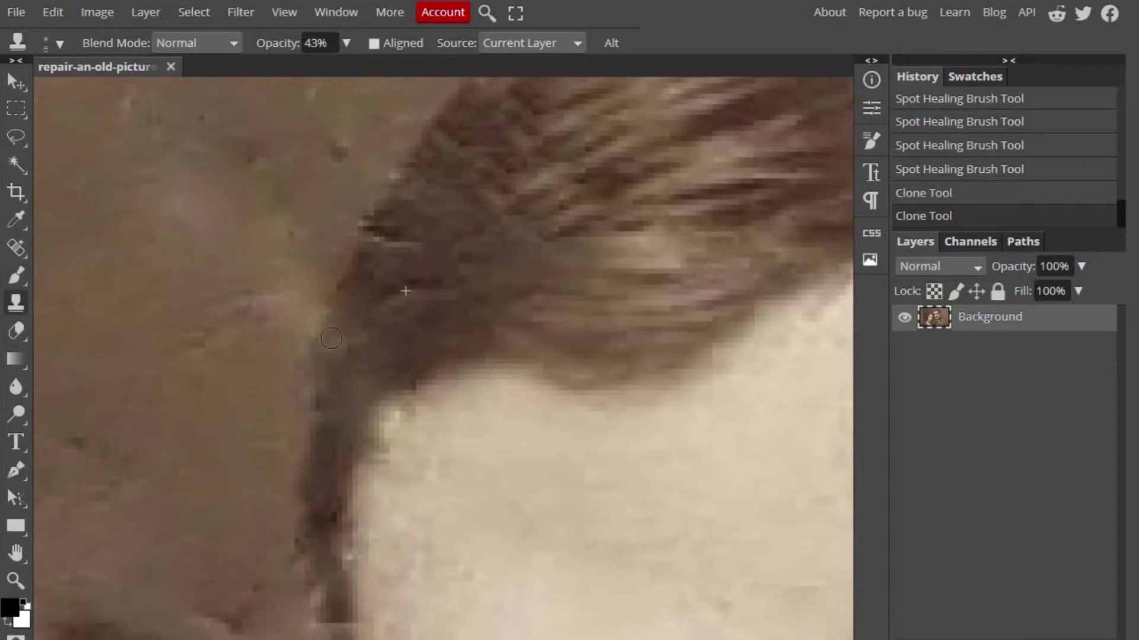
{"action": "left_click", "coordinate": [416, 253]}
{"action": "mouse_move", "coordinate": [542, 237]}
{"action": "left_mouse_down"}
{"action": "mouse_move", "coordinate": [473, 292]}
{"action": "mouse_move", "coordinate": [522, 323]}
{"action": "mouse_move", "coordinate": [451, 376]}
{"action": "mouse_move", "coordinate": [279, 379]}
{"action": "left_mouse_up"}
{"action": "left_click", "coordinate": [444, 240]}
{"action": "left_click_drag", "start_coordinate": [444, 285], "coordinate": [415, 237]}
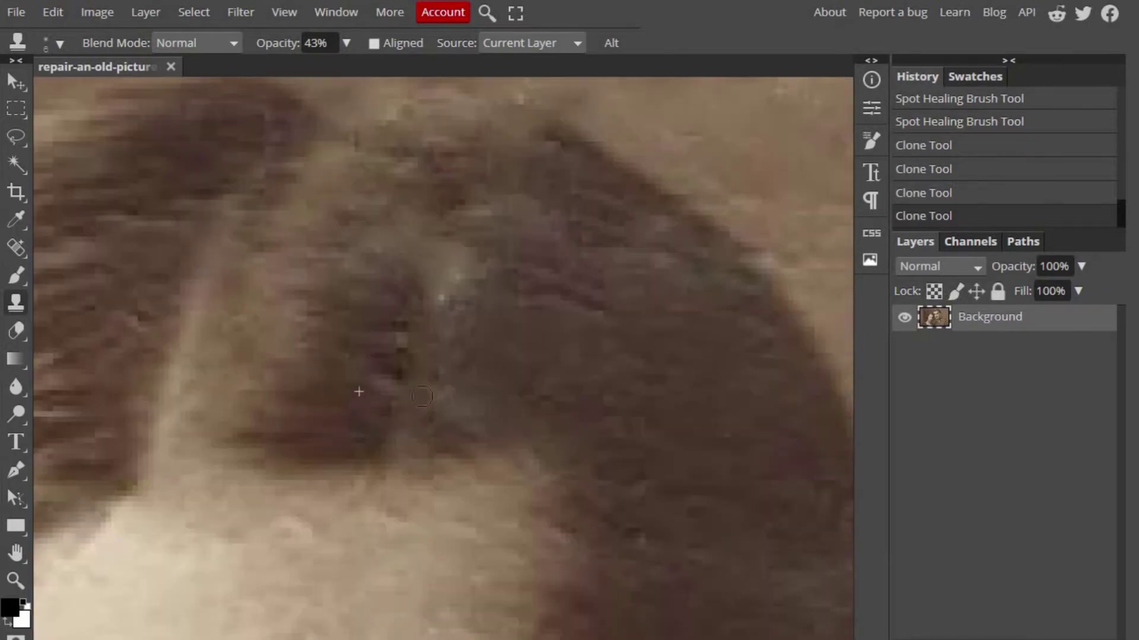
- Stamp one more cloned patch on the hair, then zoom out
{"action": "left_click", "coordinate": [414, 296]}
{"action": "scroll", "coordinate": [416, 297], "scroll_direction": "down", "scroll_amount": 3}
{"action": "scroll", "coordinate": [441, 322], "scroll_direction": "down", "scroll_amount": 2}
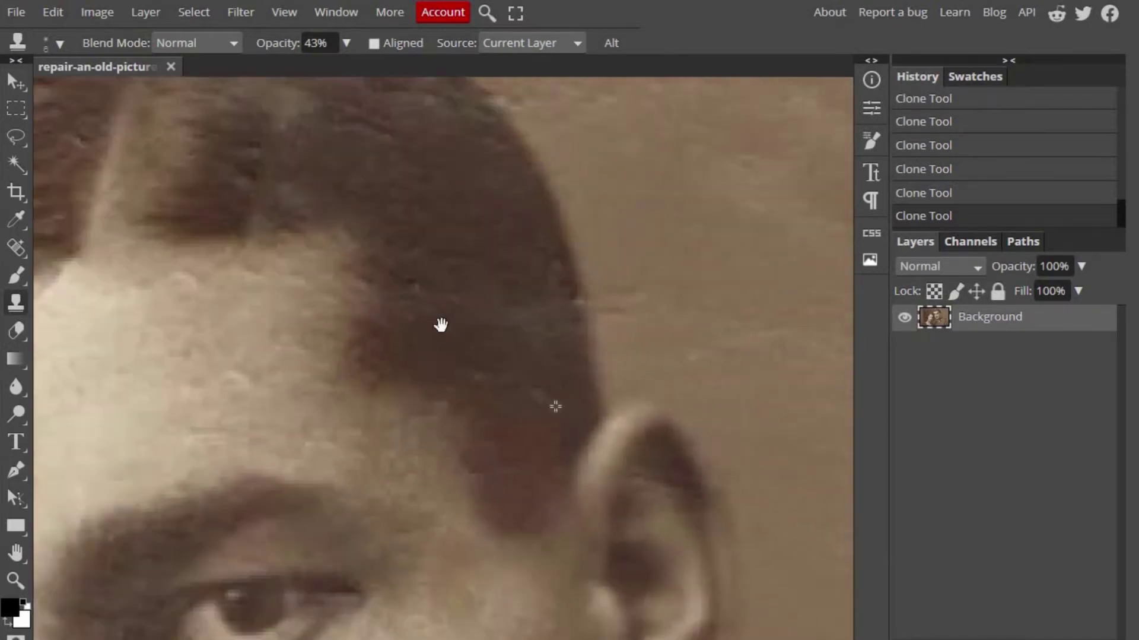
{"action": "scroll", "coordinate": [504, 468], "scroll_direction": "up", "scroll_amount": 10}
{"action": "scroll", "coordinate": [503, 468], "scroll_direction": "down", "scroll_amount": 6}
{"action": "scroll", "coordinate": [625, 364], "scroll_direction": "down", "scroll_amount": 2}
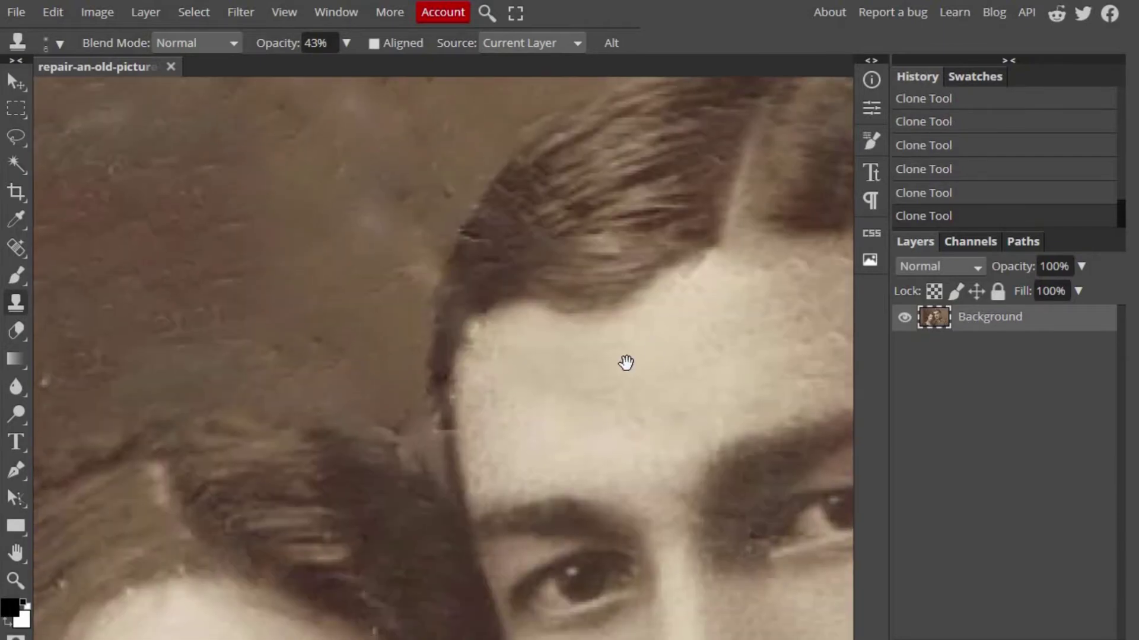
{"action": "scroll", "coordinate": [626, 364], "scroll_direction": "down", "scroll_amount": 2}
{"action": "scroll", "coordinate": [506, 299], "scroll_direction": "up", "scroll_amount": 3}
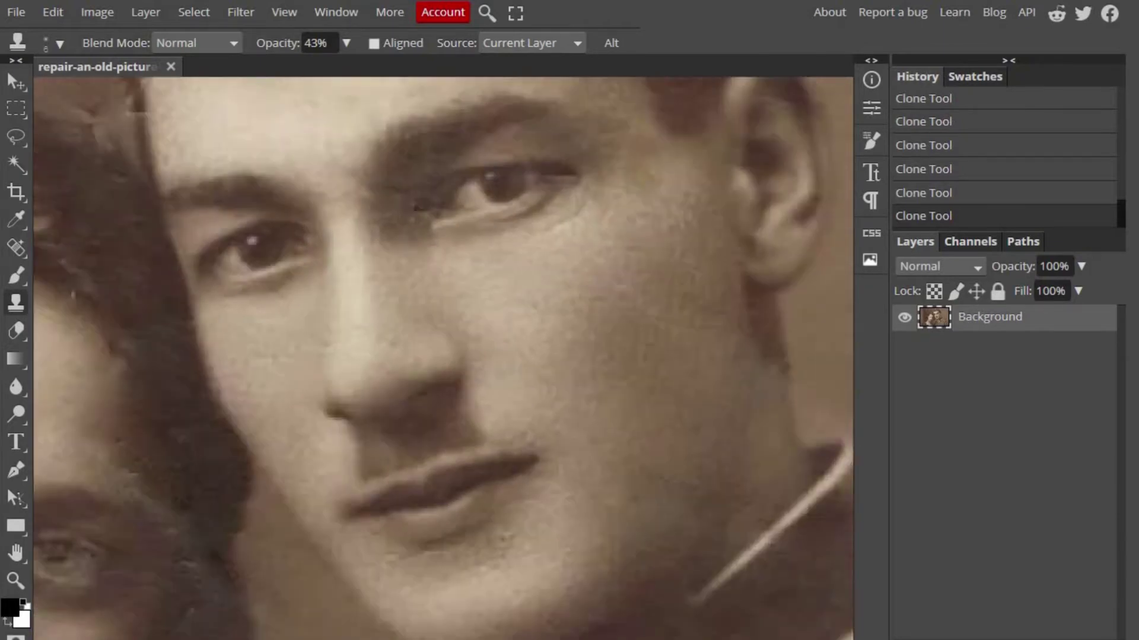
{"action": "scroll", "coordinate": [484, 509], "scroll_direction": "up", "scroll_amount": 2}
- Pan to the man's eyes and forehead and switch to the Blur tool at 50% strength
{"action": "left_click_drag", "start_coordinate": [484, 509], "coordinate": [517, 505]}
{"action": "scroll", "coordinate": [582, 491], "scroll_direction": "up", "scroll_amount": 2}
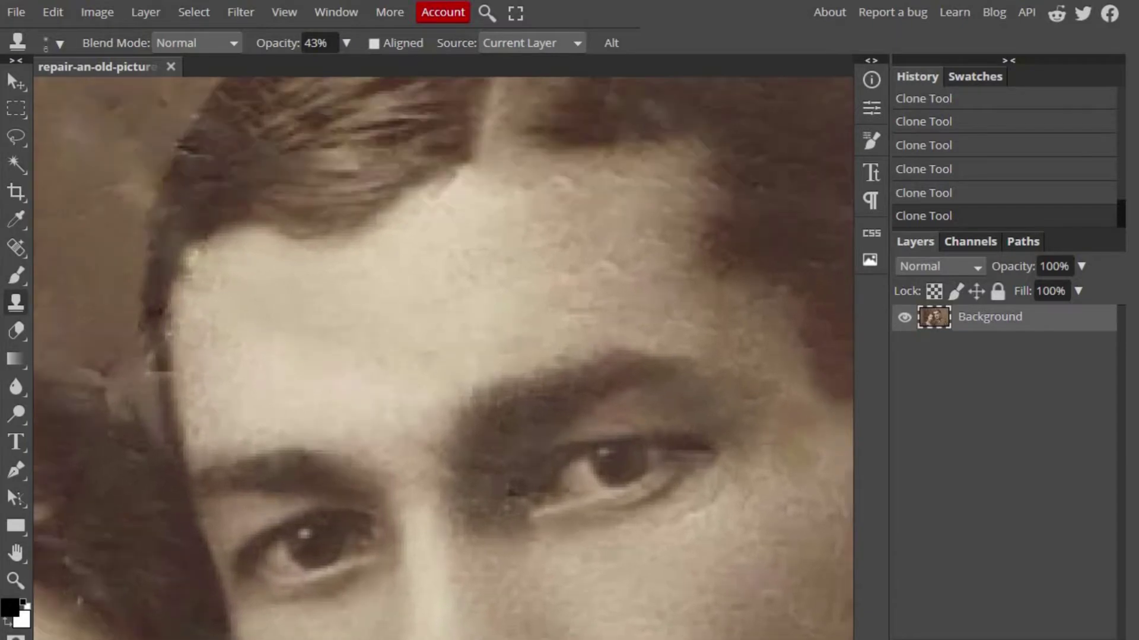
{"action": "left_click_drag", "start_coordinate": [582, 491], "coordinate": [565, 454]}
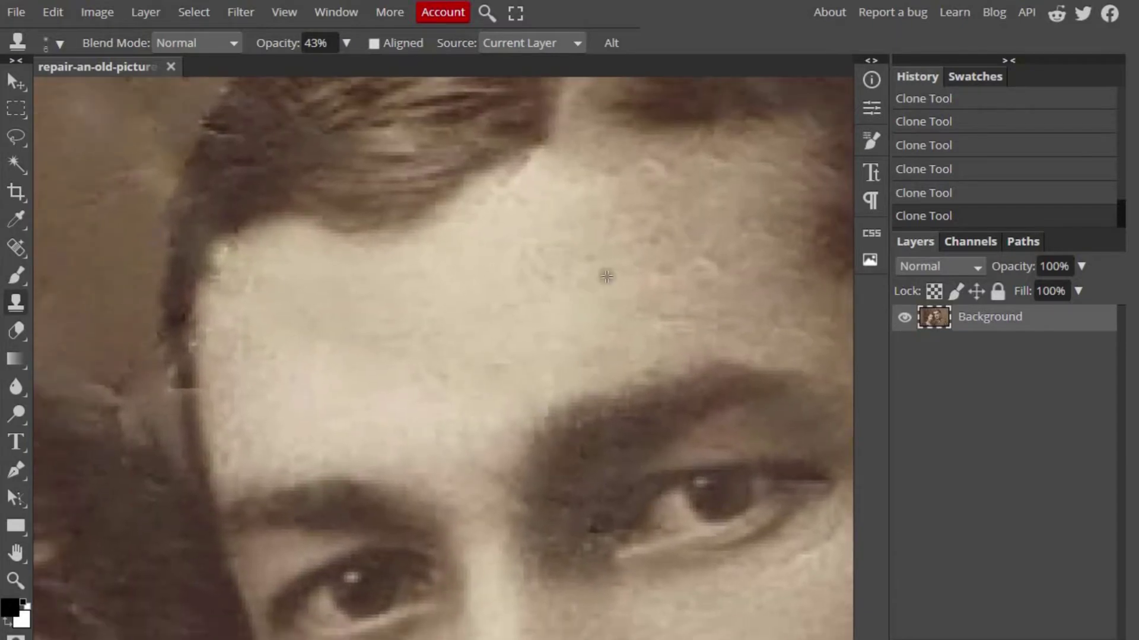
{"action": "left_click_drag", "start_coordinate": [409, 383], "coordinate": [411, 269]}
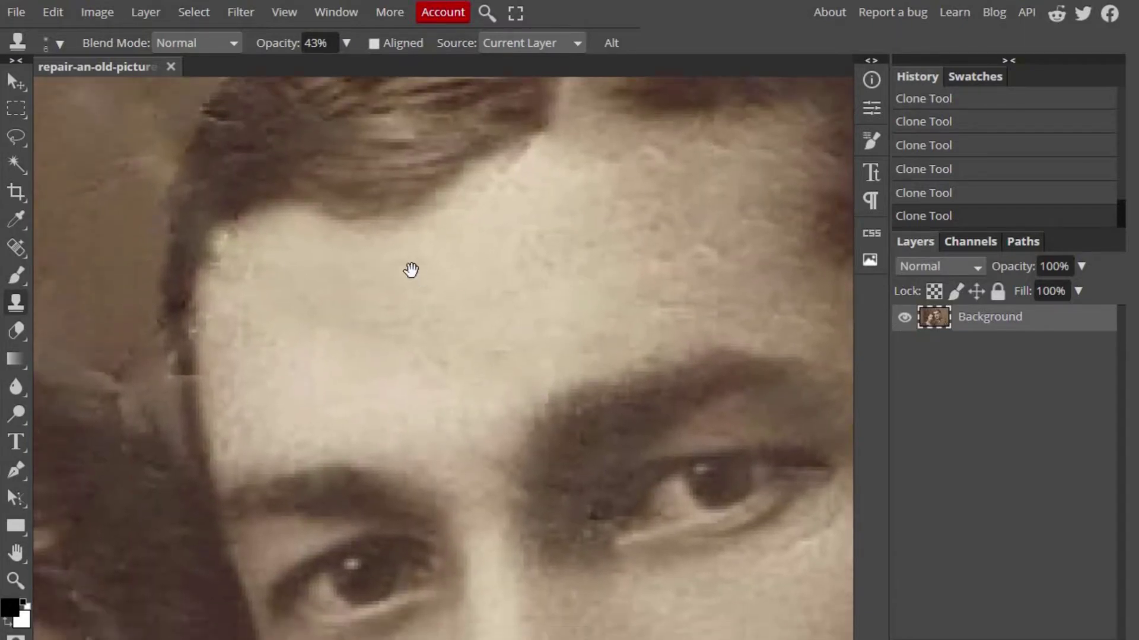
{"action": "mouse_move", "coordinate": [643, 514]}
{"action": "left_mouse_down"}
{"action": "mouse_move", "coordinate": [533, 355]}
{"action": "mouse_move", "coordinate": [522, 232]}
{"action": "left_mouse_up"}
{"action": "mouse_move", "coordinate": [597, 479]}
{"action": "left_mouse_down"}
{"action": "mouse_move", "coordinate": [588, 369]}
{"action": "mouse_move", "coordinate": [522, 285]}
{"action": "left_mouse_up"}
{"action": "left_click_drag", "start_coordinate": [475, 427], "coordinate": [600, 518]}
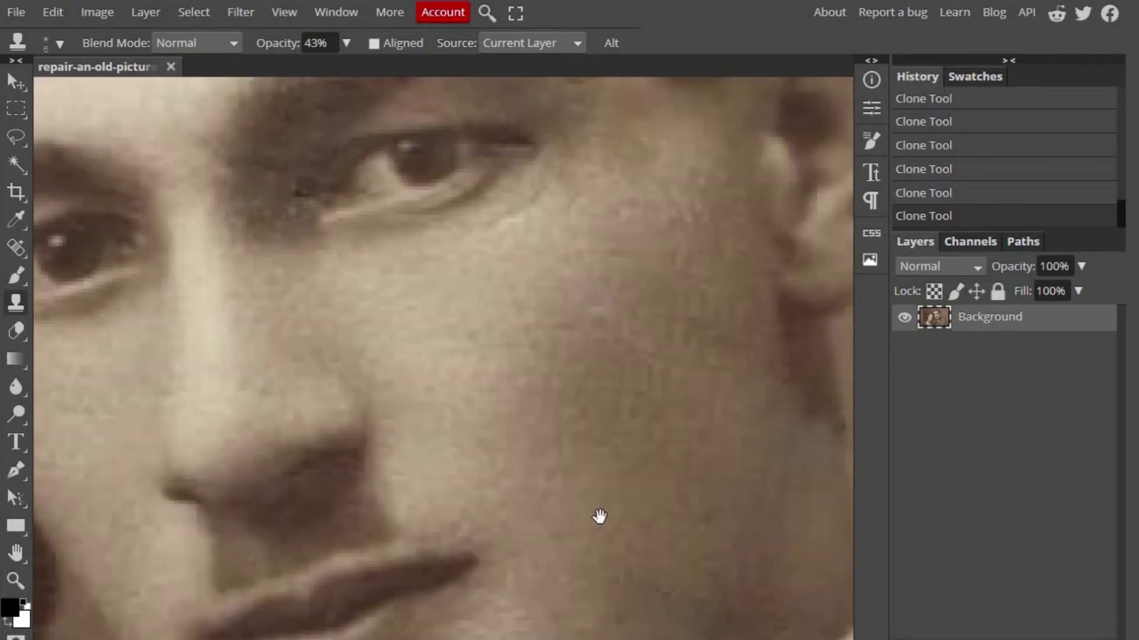
{"action": "left_click_drag", "start_coordinate": [393, 363], "coordinate": [559, 520]}
{"action": "left_click_drag", "start_coordinate": [359, 224], "coordinate": [484, 390]}
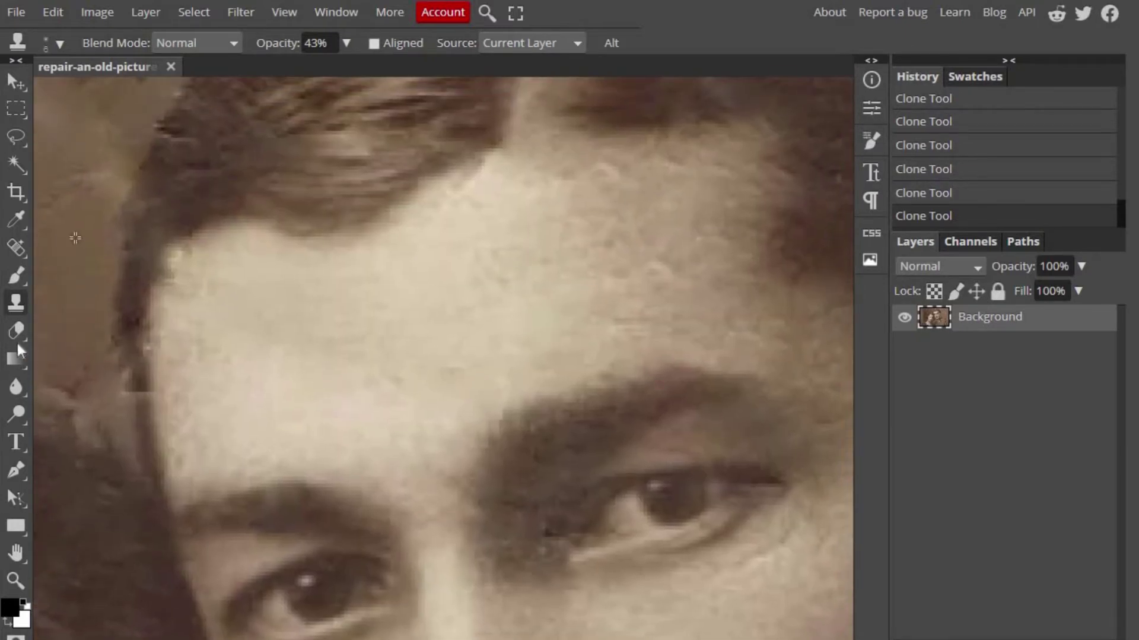
{"action": "left_click", "coordinate": [17, 390]}
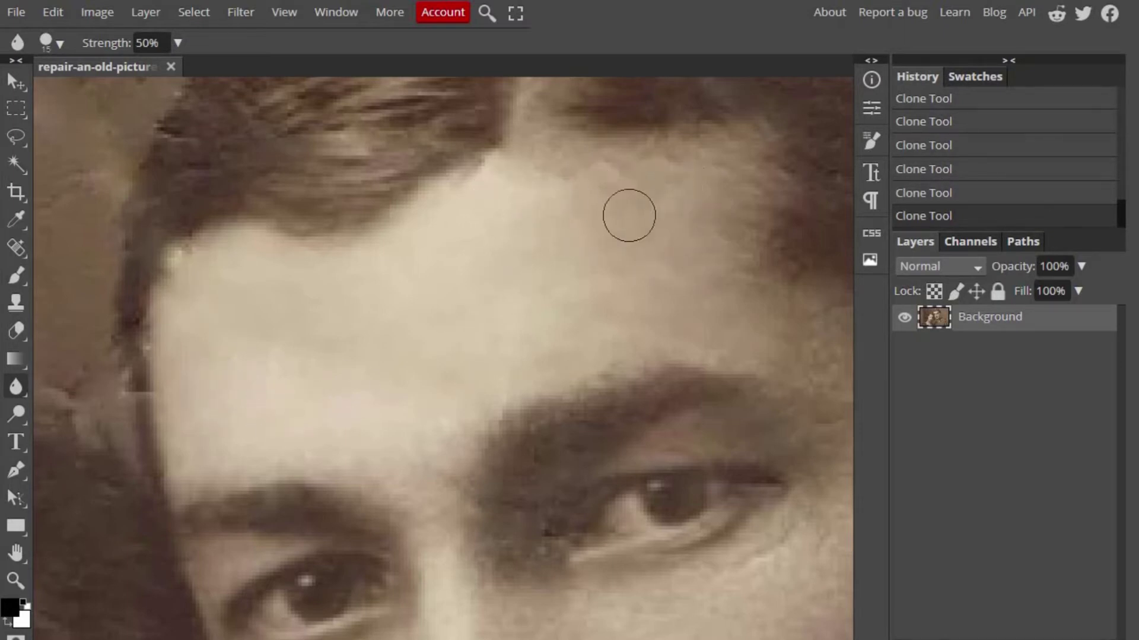
- Blur the grainy skin on the man's forehead and temple
{"action": "left_click_drag", "start_coordinate": [721, 201], "coordinate": [720, 237]}
{"action": "scroll", "coordinate": [720, 236], "scroll_direction": "down", "scroll_amount": 3}
{"action": "scroll", "coordinate": [720, 237], "scroll_direction": "right", "scroll_amount": 5}
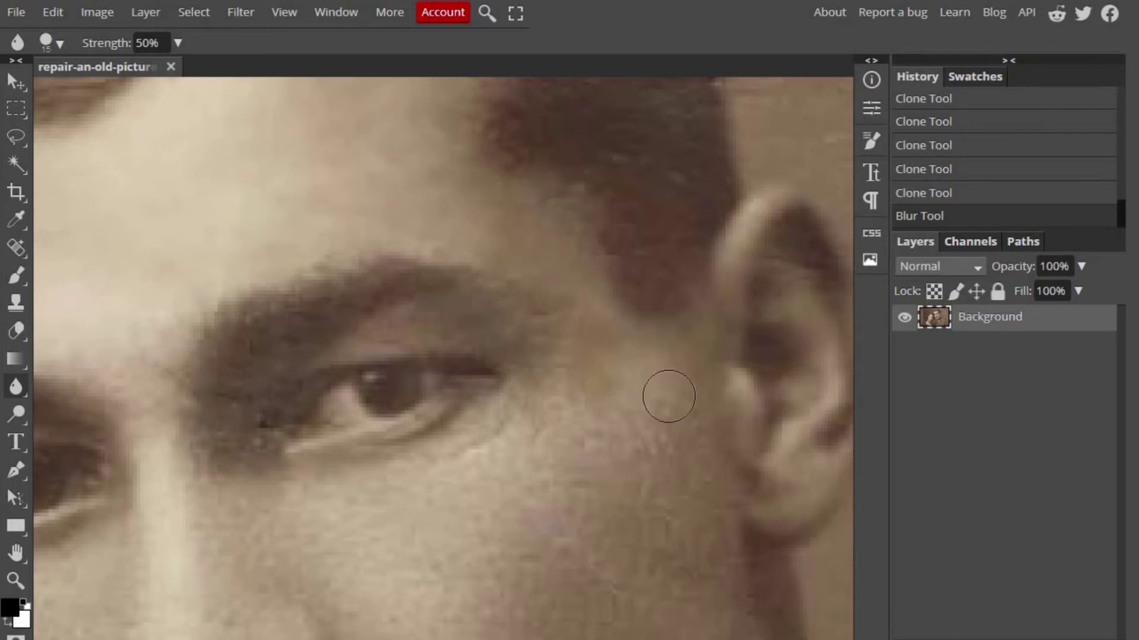
{"action": "left_click_drag", "start_coordinate": [561, 275], "coordinate": [677, 445]}
{"action": "scroll", "coordinate": [607, 256], "scroll_direction": "down", "scroll_amount": 2}
{"action": "scroll", "coordinate": [607, 255], "scroll_direction": "left", "scroll_amount": 3}
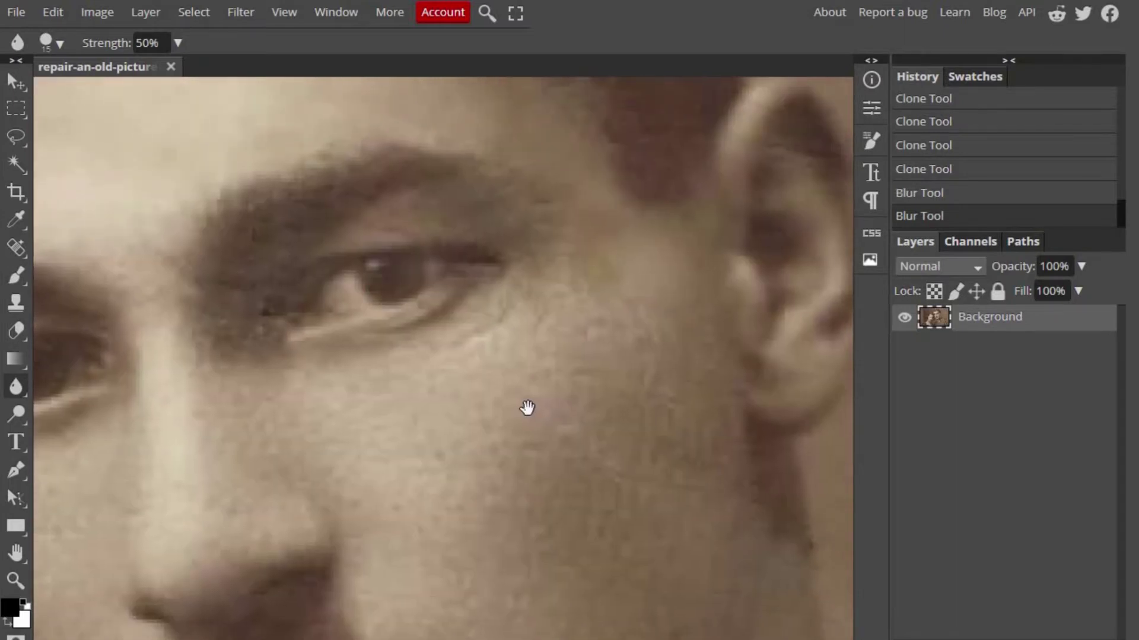
{"action": "scroll", "coordinate": [527, 407], "scroll_direction": "down", "scroll_amount": 1}
{"action": "scroll", "coordinate": [526, 406], "scroll_direction": "left", "scroll_amount": 2}
{"action": "scroll", "coordinate": [229, 322], "scroll_direction": "up", "scroll_amount": 2}
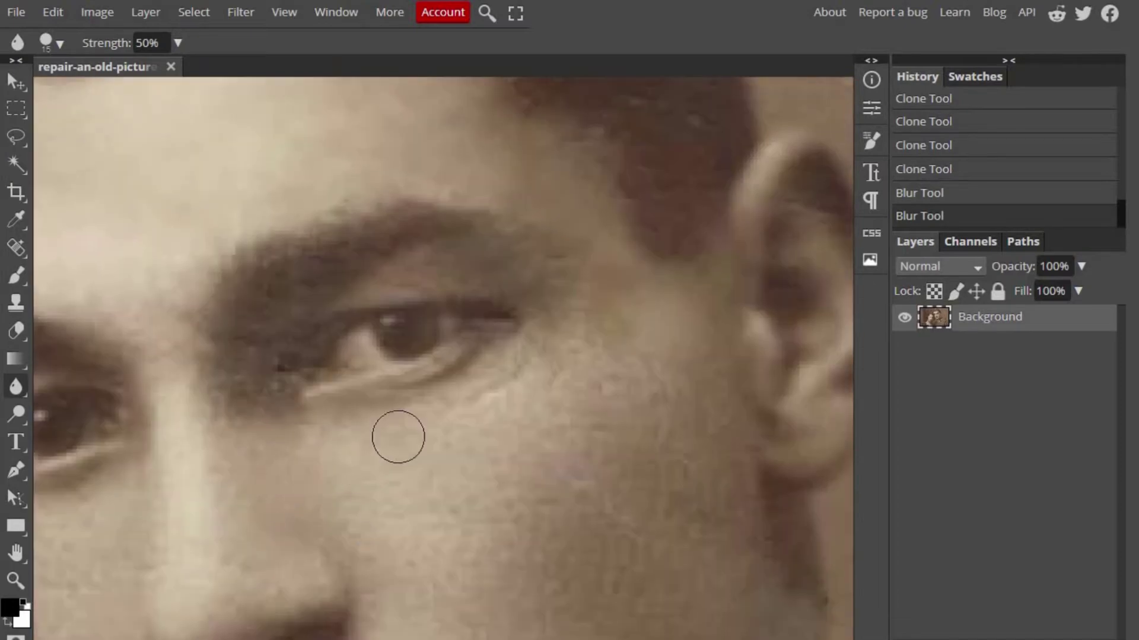
- Blur the man's cheek below the eye and the lower cheek
{"action": "left_click_drag", "start_coordinate": [257, 460], "coordinate": [626, 381]}
{"action": "scroll", "coordinate": [630, 193], "scroll_direction": "down", "scroll_amount": 3}
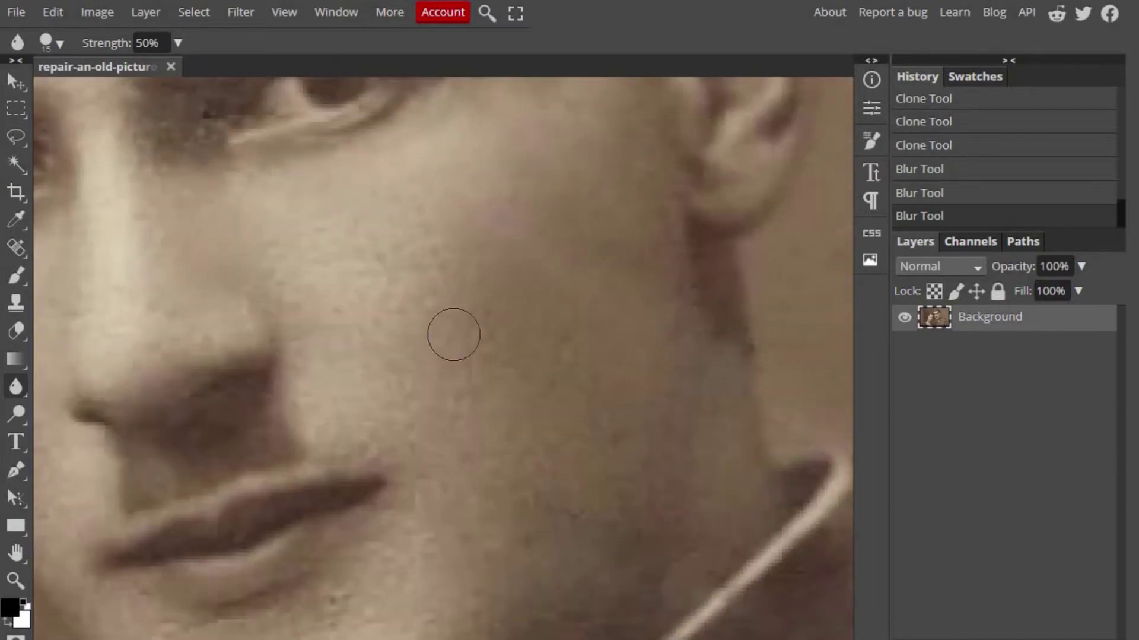
{"action": "left_click_drag", "start_coordinate": [503, 378], "coordinate": [490, 378]}
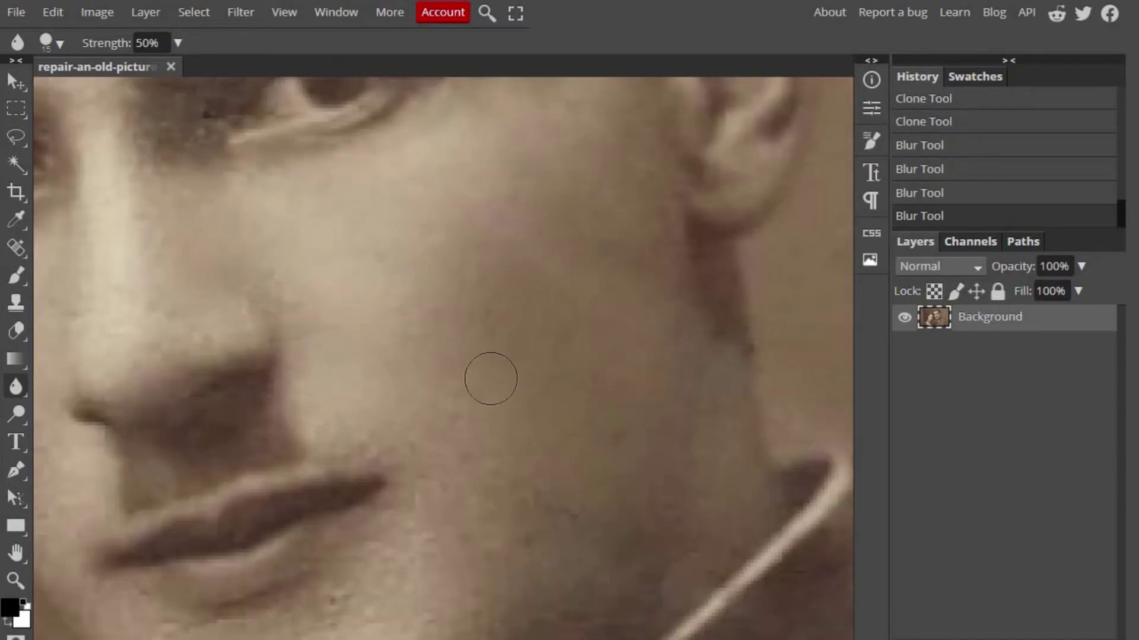
{"action": "left_click", "coordinate": [412, 385]}
{"action": "scroll", "coordinate": [560, 276], "scroll_direction": "down", "scroll_amount": 3}
{"action": "scroll", "coordinate": [560, 276], "scroll_direction": "left", "scroll_amount": 1}
- Soften the skin near the chin and on the neck, then zoom out to the whole photo
{"action": "left_click_drag", "start_coordinate": [559, 276], "coordinate": [623, 264]}
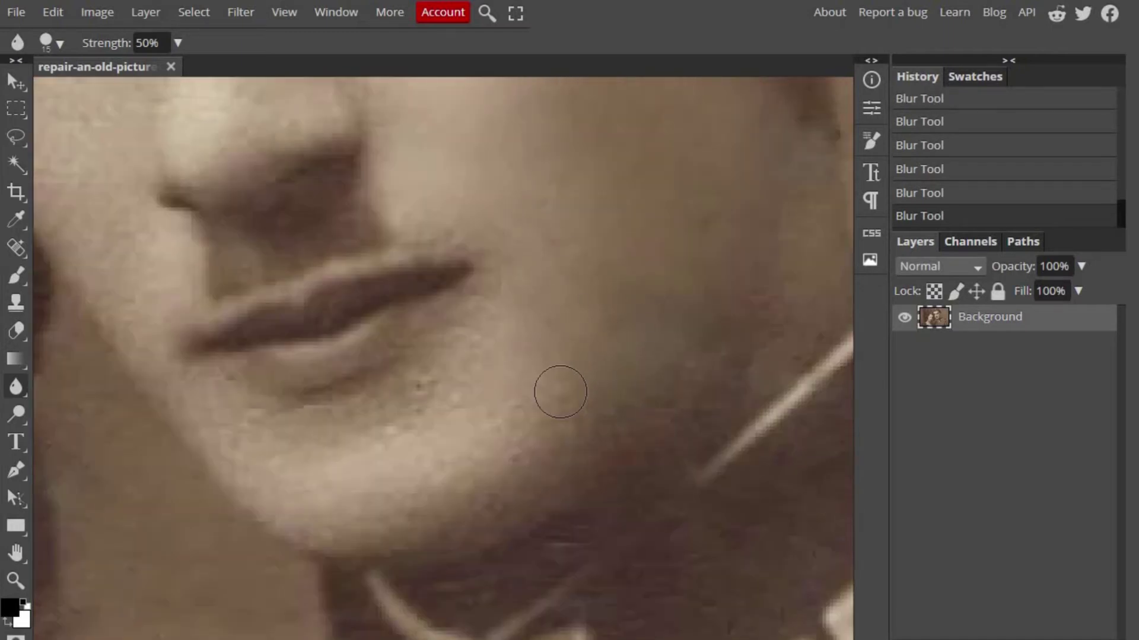
{"action": "scroll", "coordinate": [559, 392], "scroll_direction": "down", "scroll_amount": 5}
{"action": "scroll", "coordinate": [536, 435], "scroll_direction": "down", "scroll_amount": 5}
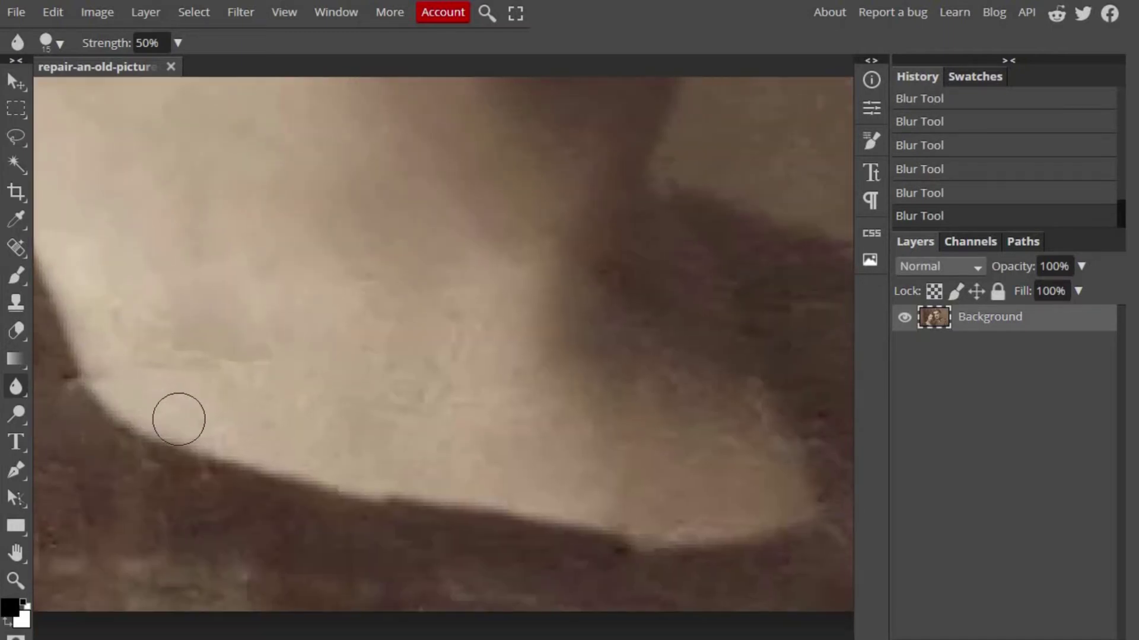
{"action": "left_click_drag", "start_coordinate": [307, 454], "coordinate": [148, 347]}
{"action": "scroll", "coordinate": [504, 472], "scroll_direction": "up", "scroll_amount": 3}
{"action": "scroll", "coordinate": [492, 415], "scroll_direction": "up", "scroll_amount": 3}
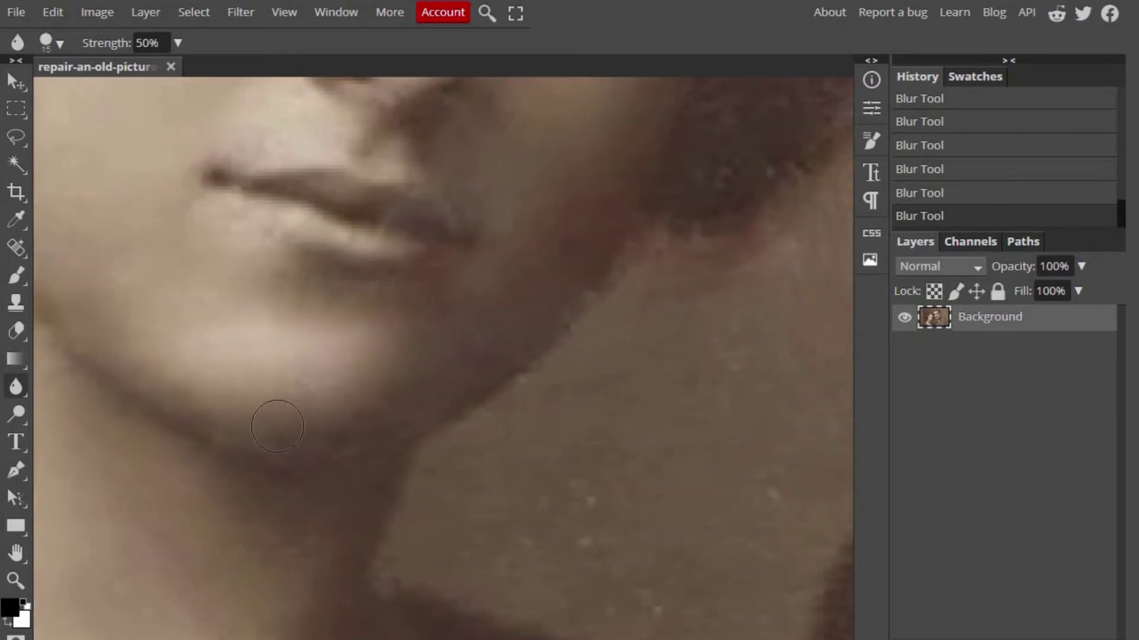
{"action": "scroll", "coordinate": [530, 232], "scroll_direction": "down", "scroll_amount": 3}
{"action": "scroll", "coordinate": [530, 267], "scroll_direction": "down", "scroll_amount": 3}
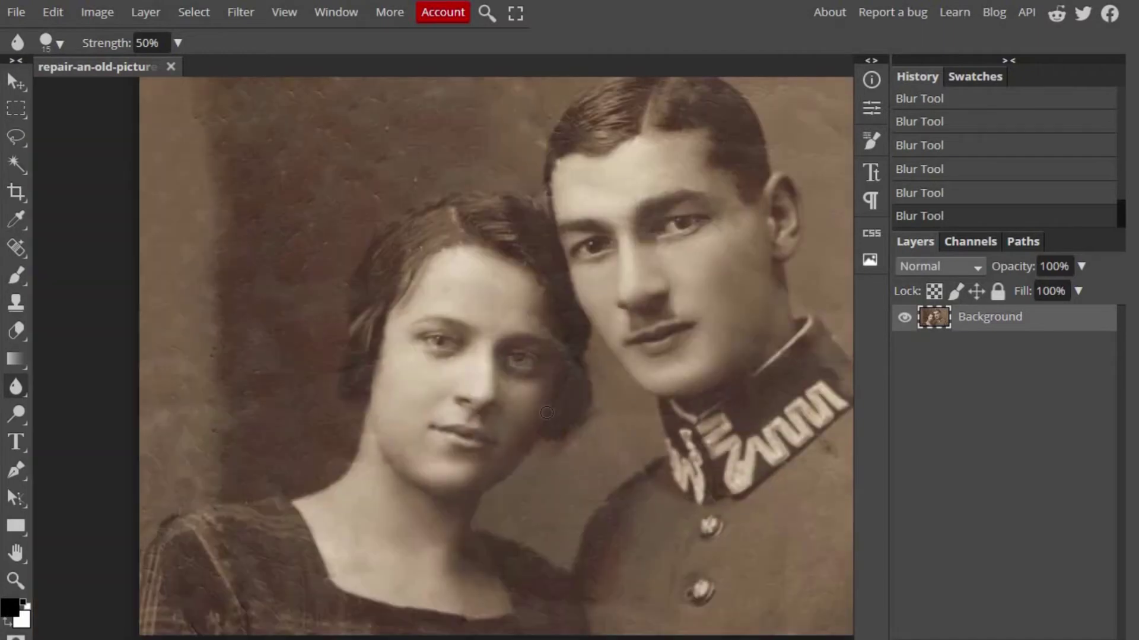
{"action": "scroll", "coordinate": [542, 356], "scroll_direction": "down", "scroll_amount": 1}
- Select the upper Background layer and toggle its visibility to compare against the cracked original
{"action": "scroll", "coordinate": [517, 336], "scroll_direction": "down", "scroll_amount": 1}
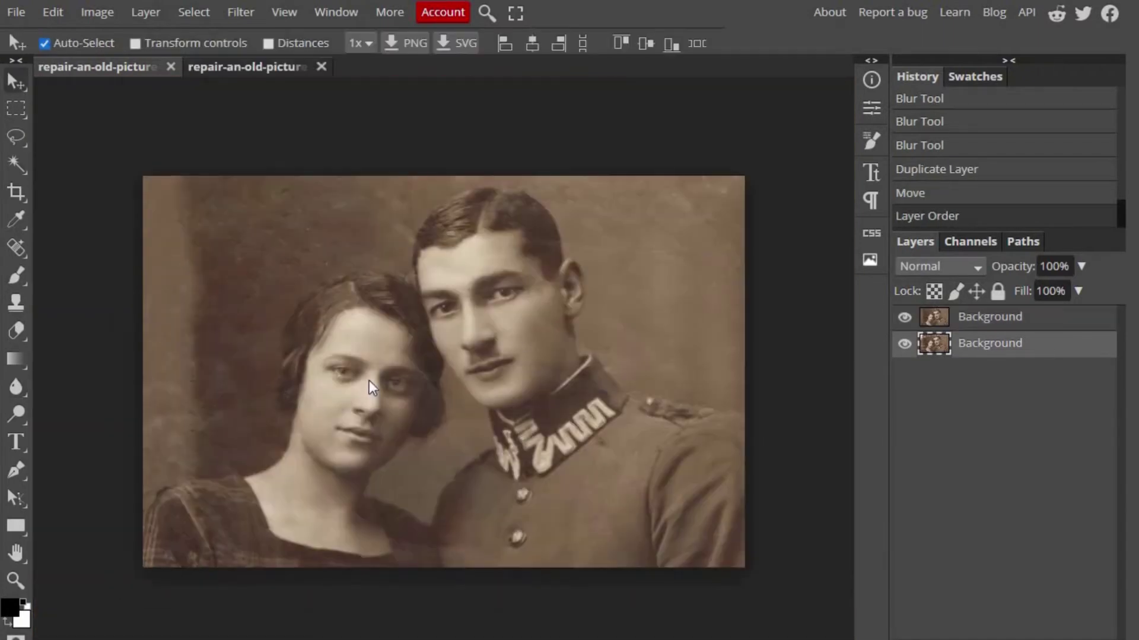
{"action": "left_click", "coordinate": [460, 329]}
{"action": "scroll", "coordinate": [454, 341], "scroll_direction": "down", "scroll_amount": 3}
{"action": "scroll", "coordinate": [453, 340], "scroll_direction": "up", "scroll_amount": 5}
{"action": "scroll", "coordinate": [453, 341], "scroll_direction": "down", "scroll_amount": 2}
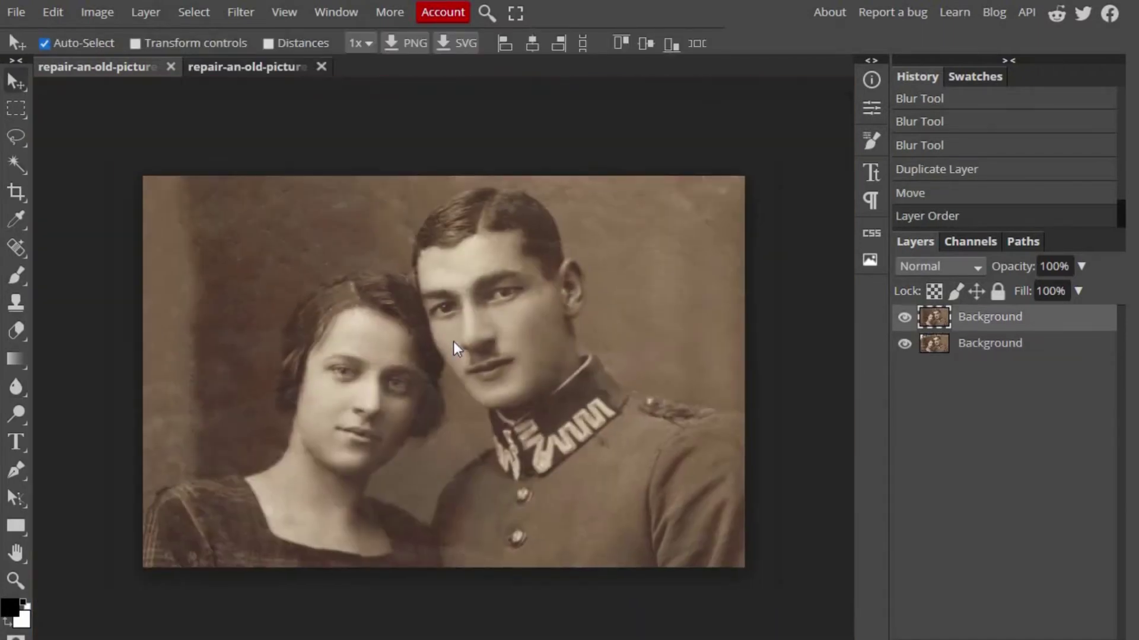
{"action": "left_click", "coordinate": [904, 317]}
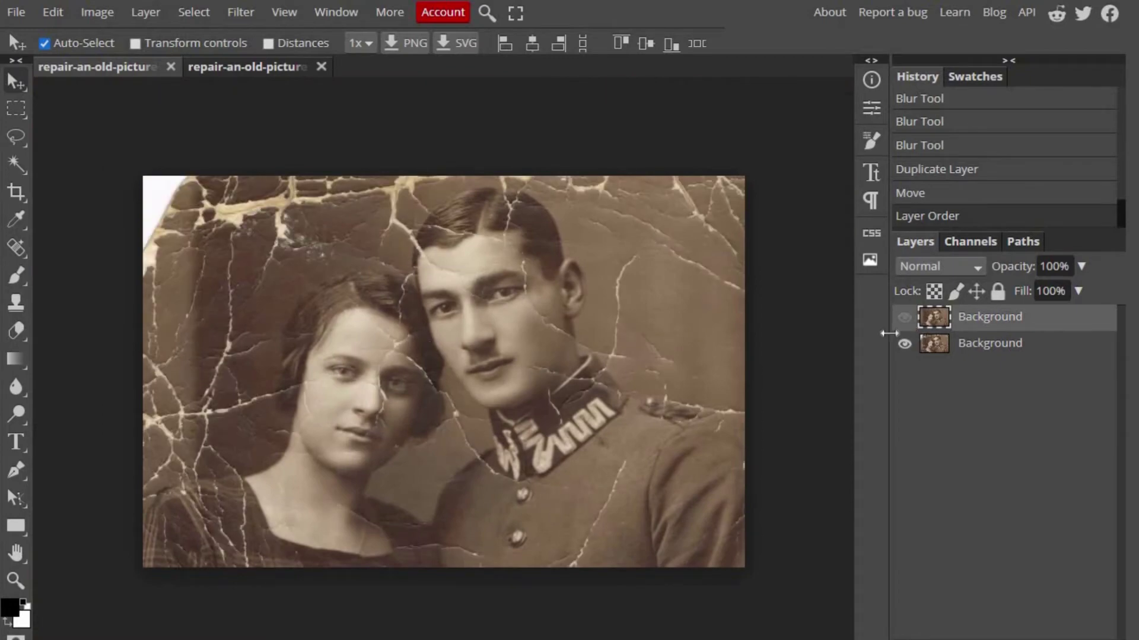
{"action": "left_click", "coordinate": [904, 317]}
{"action": "left_click", "coordinate": [905, 317]}
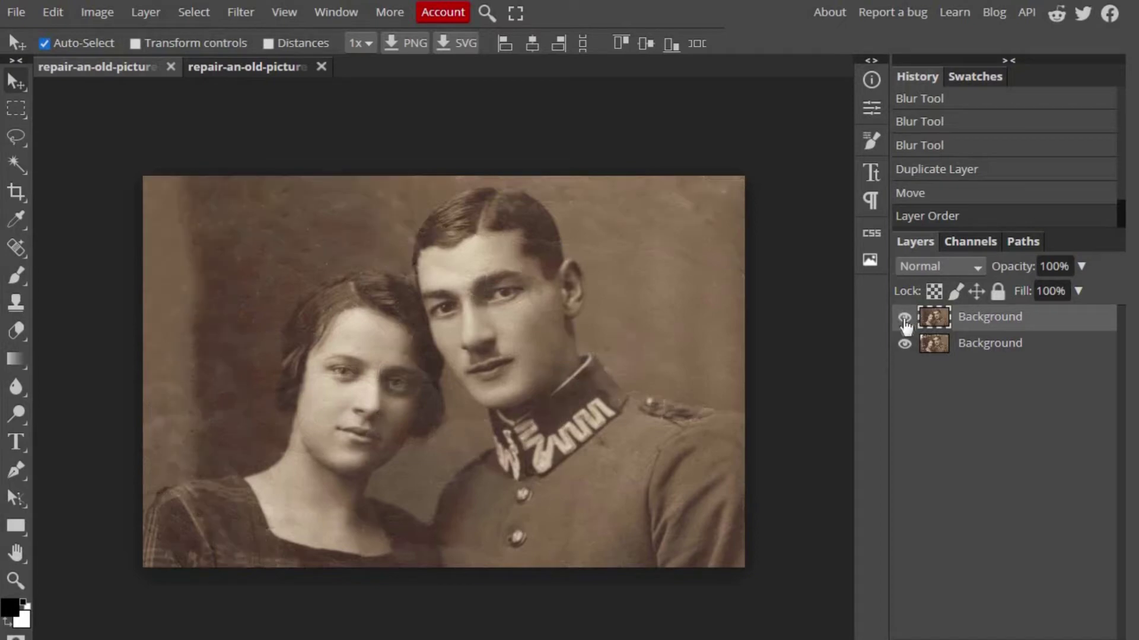
{"action": "scroll", "coordinate": [347, 410], "scroll_direction": "up", "scroll_amount": 2}
{"action": "scroll", "coordinate": [348, 410], "scroll_direction": "down", "scroll_amount": 2}
{"action": "scroll", "coordinate": [202, 279], "scroll_direction": "up", "scroll_amount": 2}
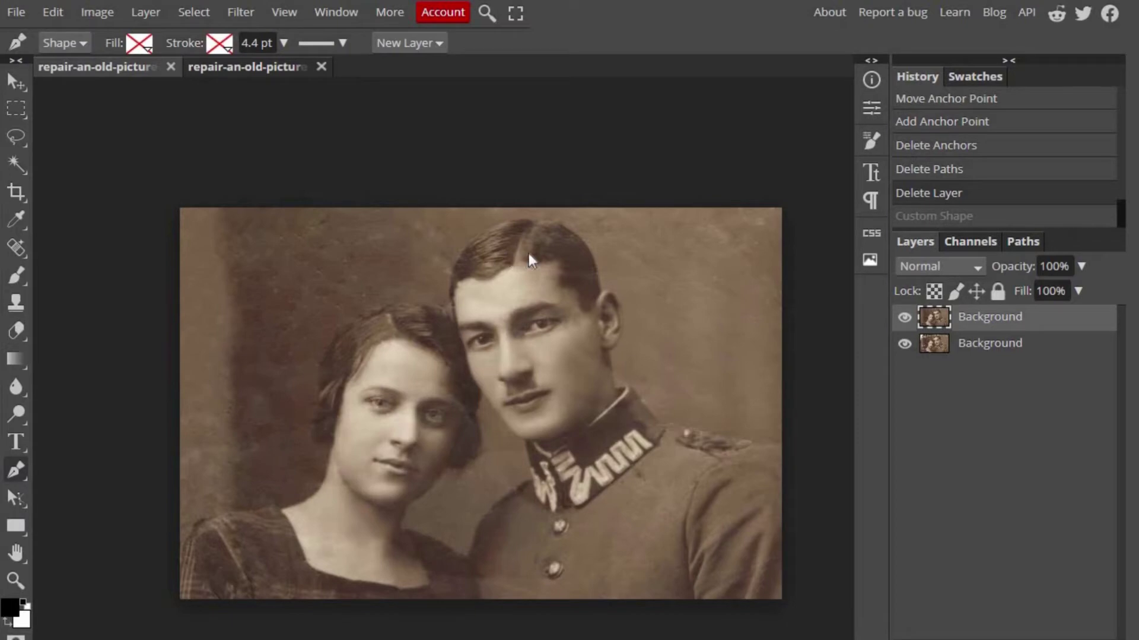
- Zoom in on the man's hair, keep shape fill at none, and place the first anchor beside his ear
{"action": "scroll", "coordinate": [534, 232], "scroll_direction": "up", "scroll_amount": 3}
{"action": "scroll", "coordinate": [558, 308], "scroll_direction": "up", "scroll_amount": 2}
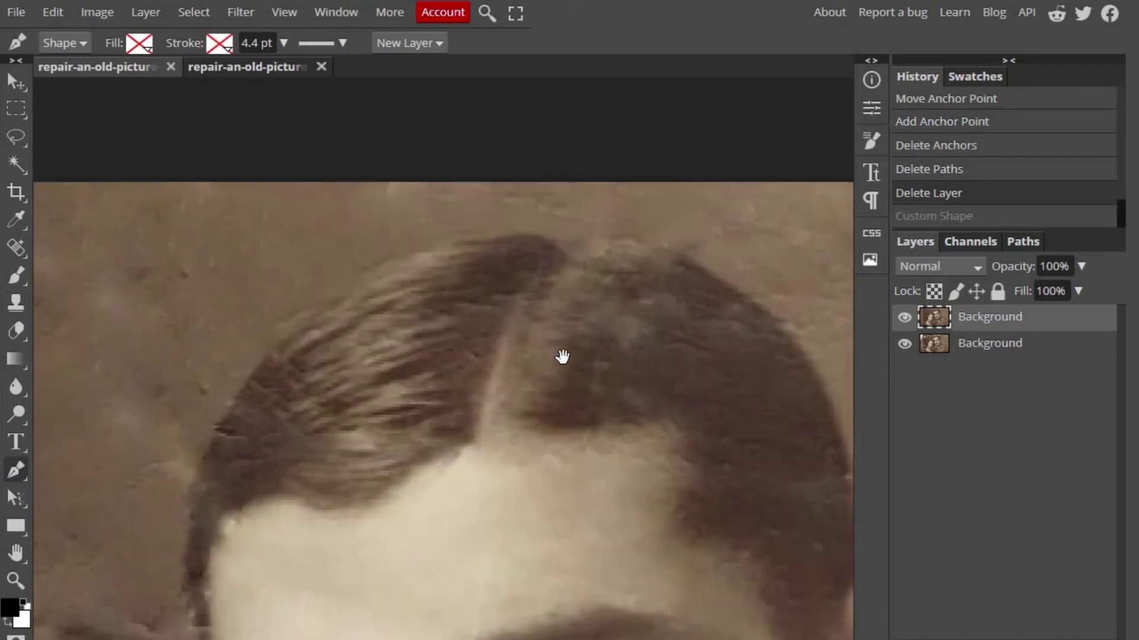
{"action": "scroll", "coordinate": [651, 255], "scroll_direction": "up", "scroll_amount": 2}
{"action": "scroll", "coordinate": [651, 255], "scroll_direction": "left", "scroll_amount": 2}
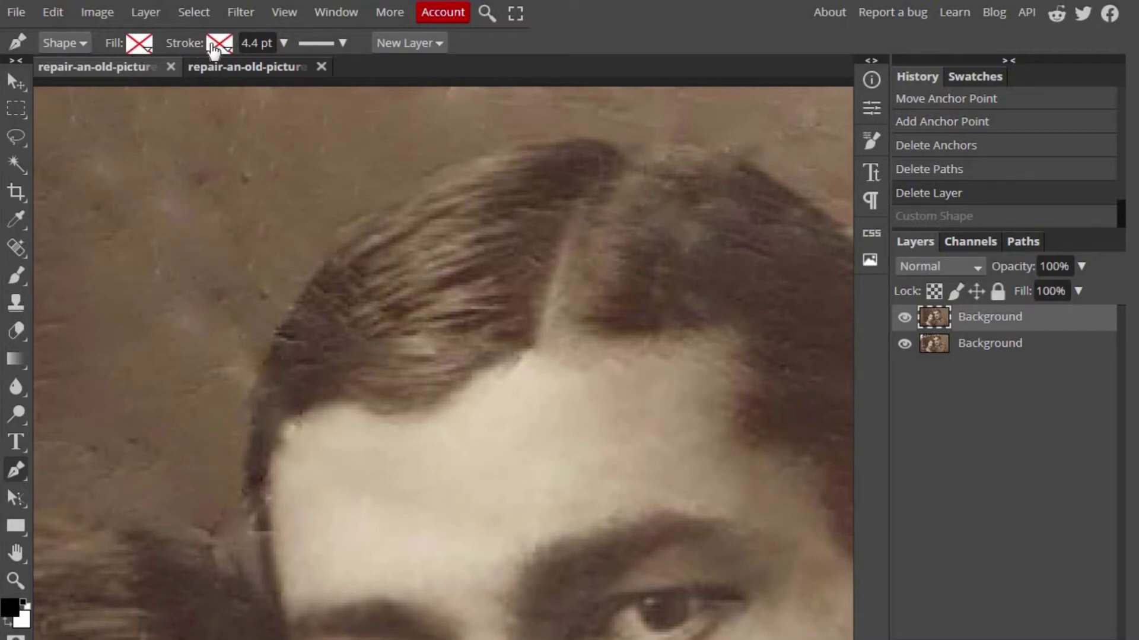
{"action": "left_click", "coordinate": [151, 51]}
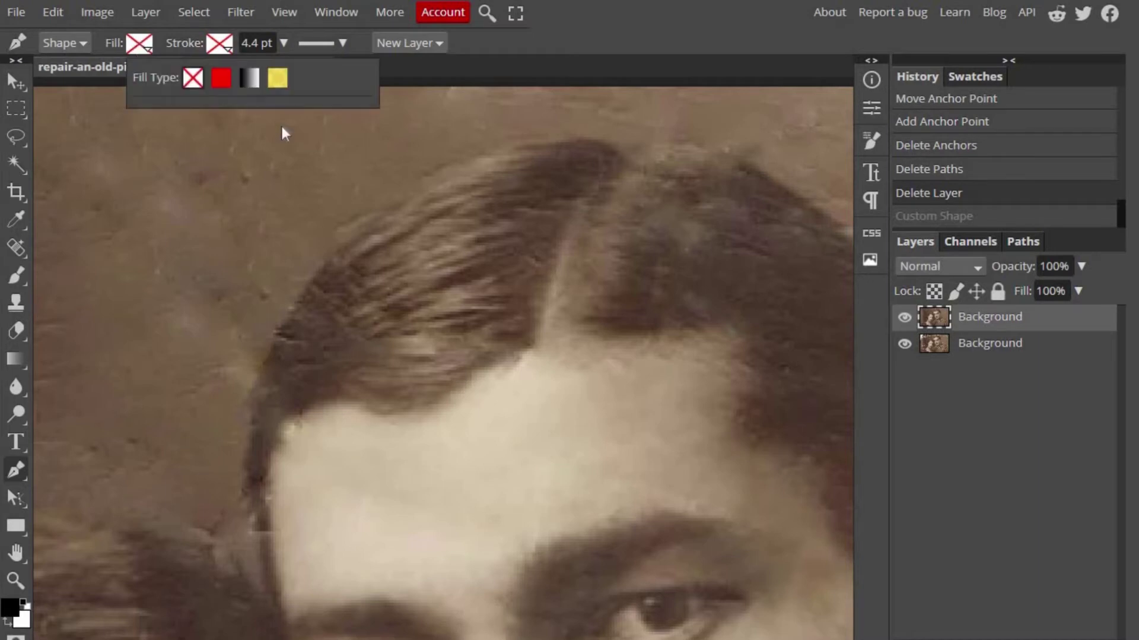
{"action": "left_click", "coordinate": [521, 46]}
{"action": "scroll", "coordinate": [448, 274], "scroll_direction": "down", "scroll_amount": 3}
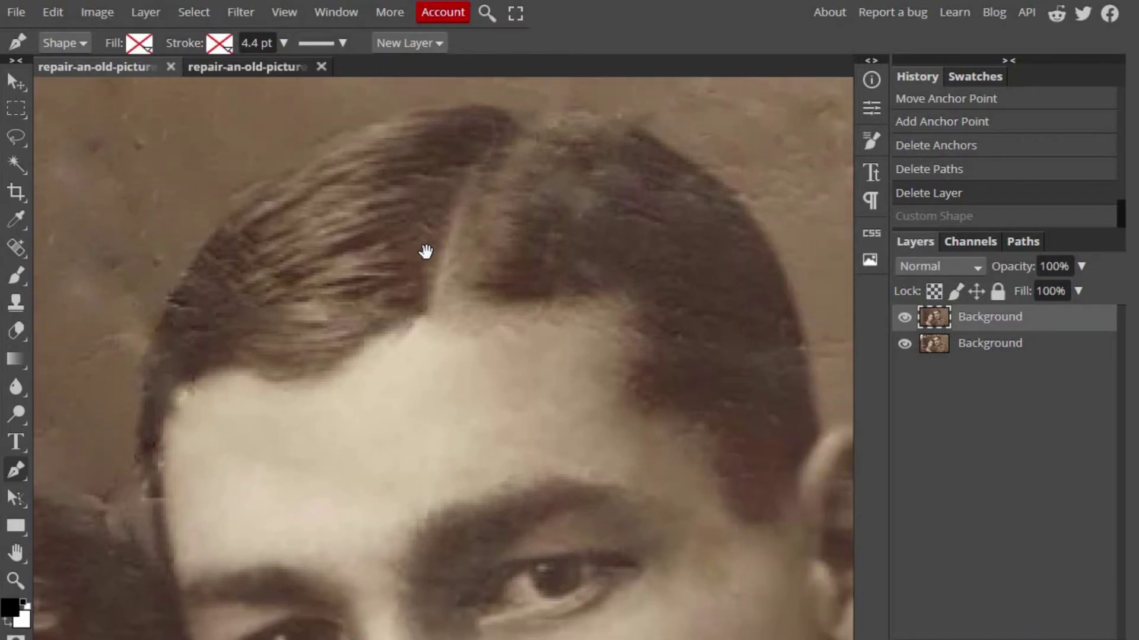
{"action": "left_click", "coordinate": [738, 447]}
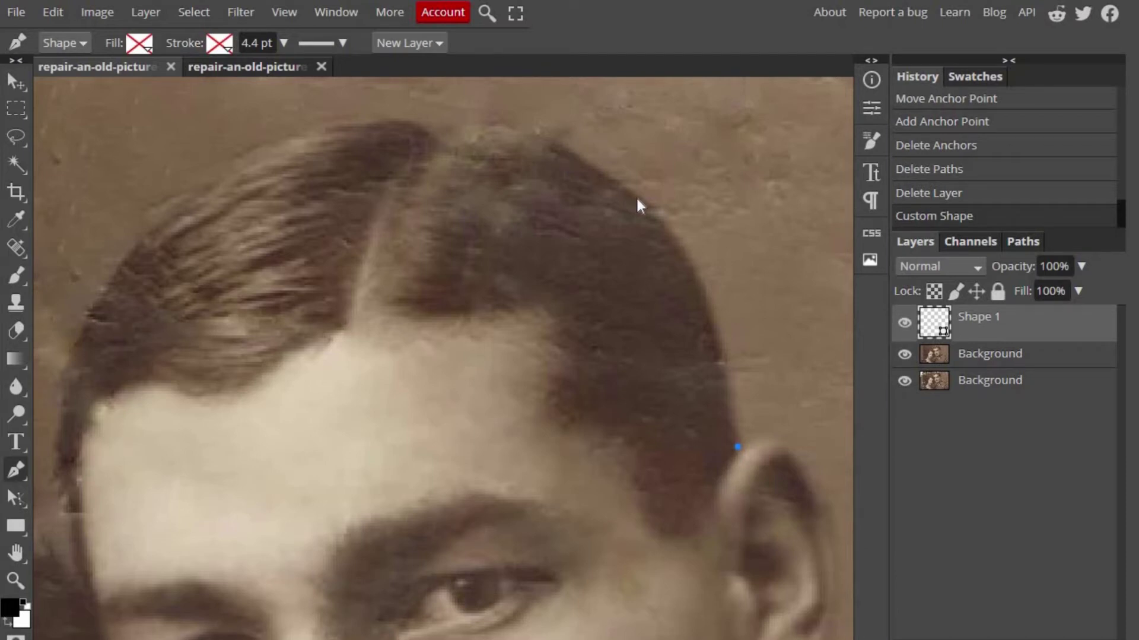
- Trace curved pen anchors from above the ear up across the top of the man's hair
{"action": "left_click_drag", "start_coordinate": [637, 197], "coordinate": [546, 138]}
{"action": "mouse_move", "coordinate": [546, 138]}
{"action": "left_mouse_down"}
{"action": "mouse_move", "coordinate": [528, 127]}
{"action": "mouse_move", "coordinate": [522, 172]}
{"action": "mouse_move", "coordinate": [564, 92]}
{"action": "left_mouse_up"}
{"action": "scroll", "coordinate": [534, 165], "scroll_direction": "up", "scroll_amount": 2}
{"action": "mouse_move", "coordinate": [505, 240]}
{"action": "left_mouse_down"}
{"action": "mouse_move", "coordinate": [562, 225]}
{"action": "mouse_move", "coordinate": [553, 212]}
{"action": "left_mouse_up"}
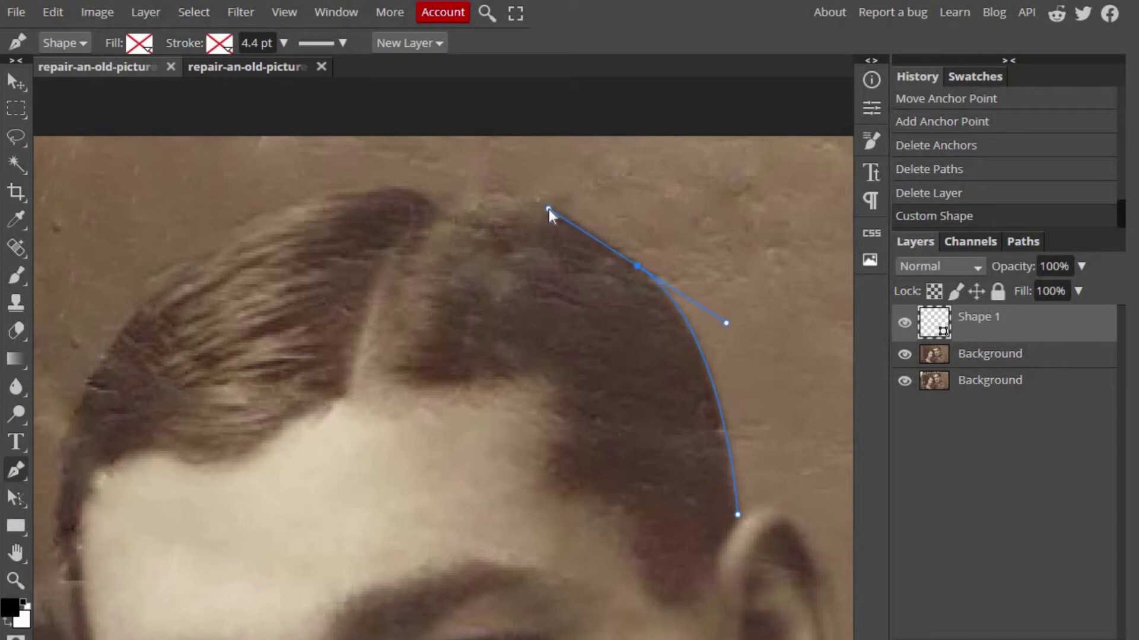
{"action": "left_click_drag", "start_coordinate": [549, 209], "coordinate": [549, 208]}
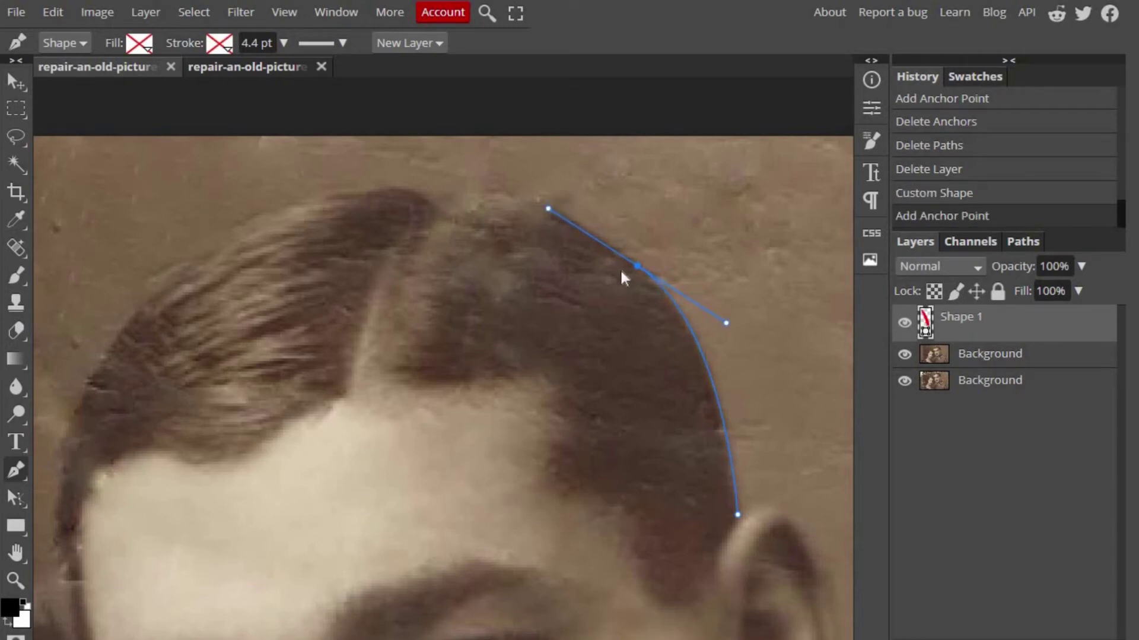
{"action": "left_click", "coordinate": [637, 265]}
{"action": "scroll", "coordinate": [587, 311], "scroll_direction": "left", "scroll_amount": 2}
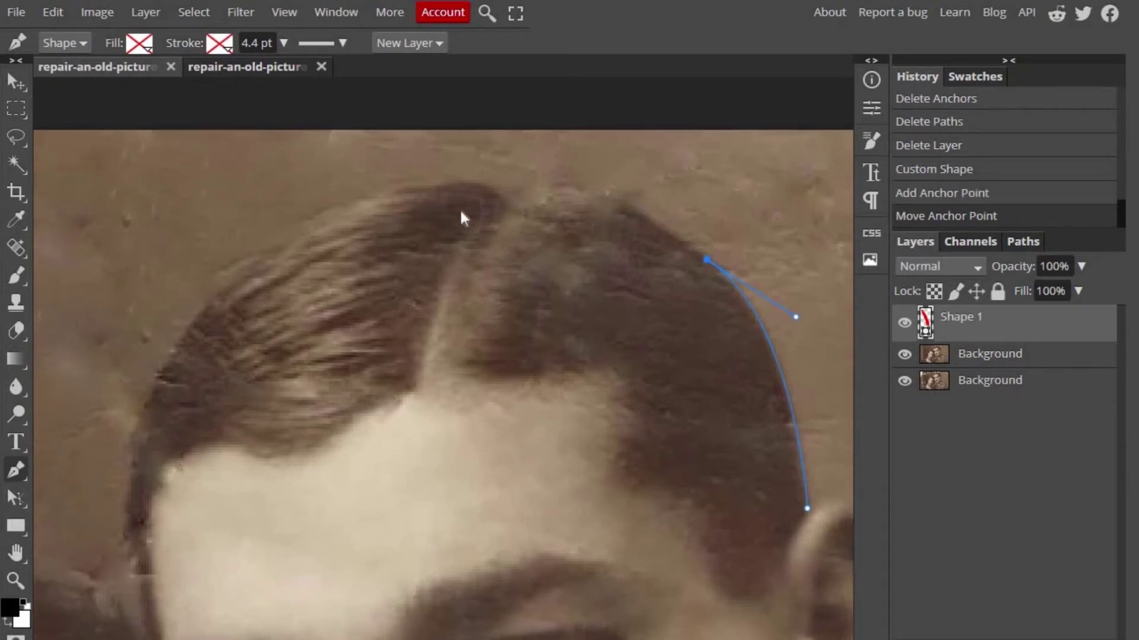
{"action": "mouse_move", "coordinate": [514, 203]}
{"action": "left_mouse_down"}
{"action": "mouse_move", "coordinate": [425, 244]}
{"action": "mouse_move", "coordinate": [426, 258]}
{"action": "left_mouse_up"}
{"action": "left_click", "coordinate": [514, 204]}
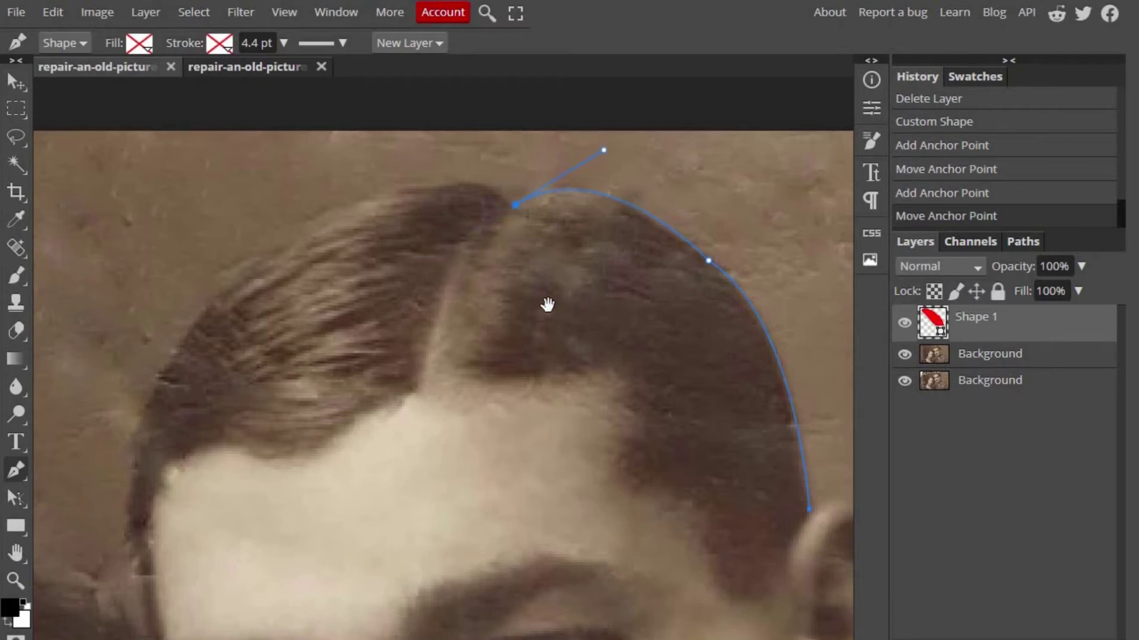
- Continue the path over the hair parting and down the left side of the hair
{"action": "scroll", "coordinate": [475, 285], "scroll_direction": "left", "scroll_amount": 3}
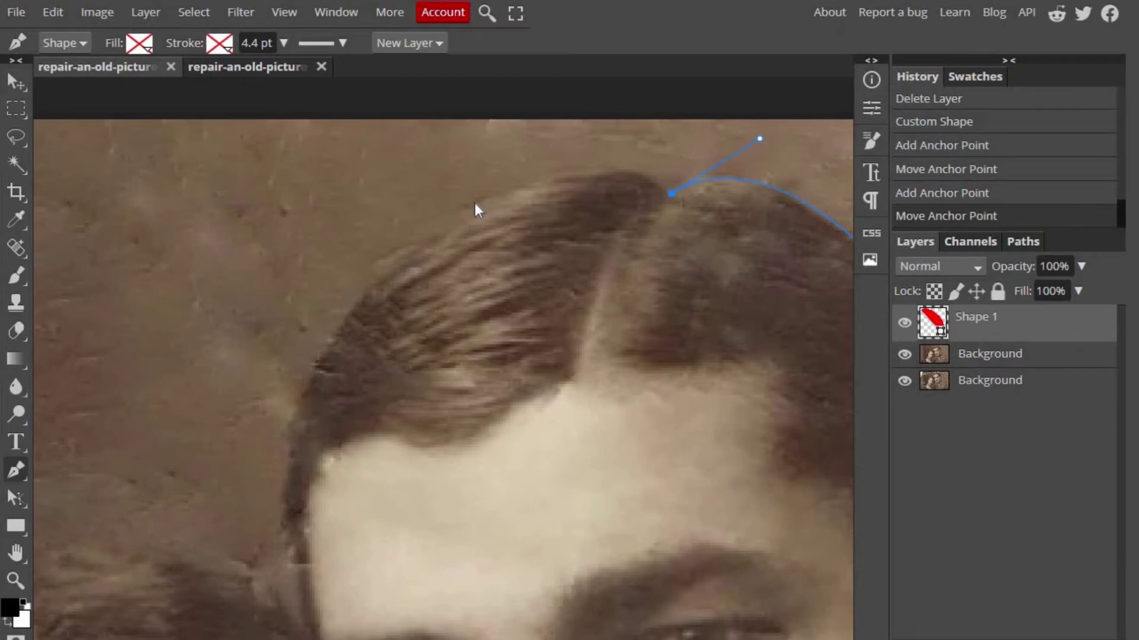
{"action": "left_click_drag", "start_coordinate": [473, 201], "coordinate": [316, 275]}
{"action": "left_click_drag", "start_coordinate": [294, 275], "coordinate": [296, 275]}
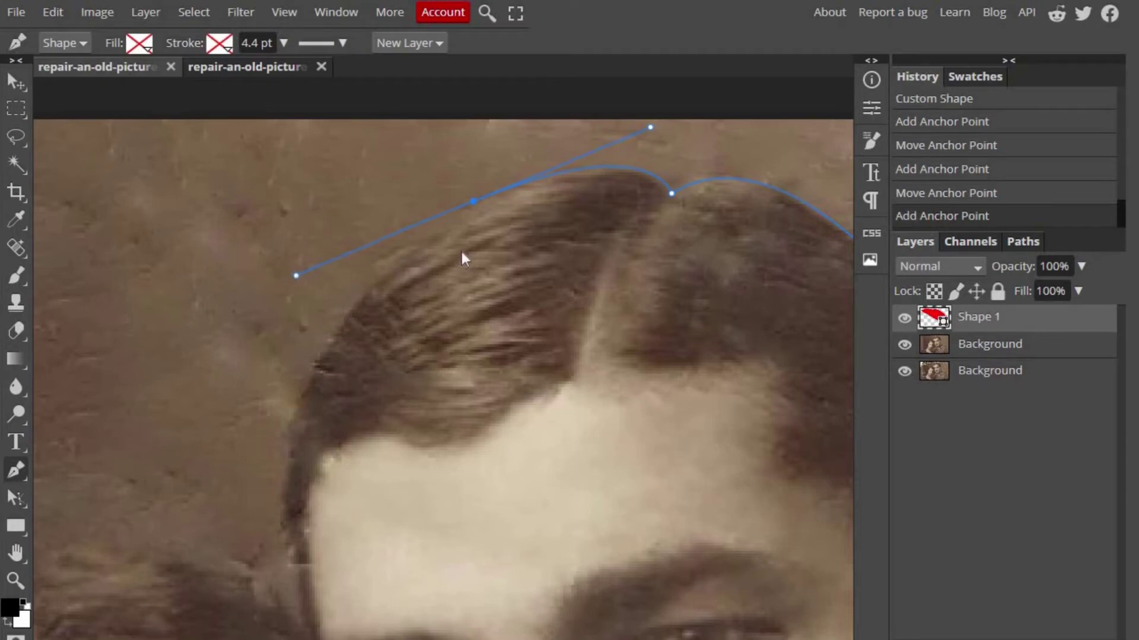
{"action": "left_click", "coordinate": [470, 199]}
{"action": "scroll", "coordinate": [493, 278], "scroll_direction": "down", "scroll_amount": 2}
{"action": "scroll", "coordinate": [492, 279], "scroll_direction": "left", "scroll_amount": 2}
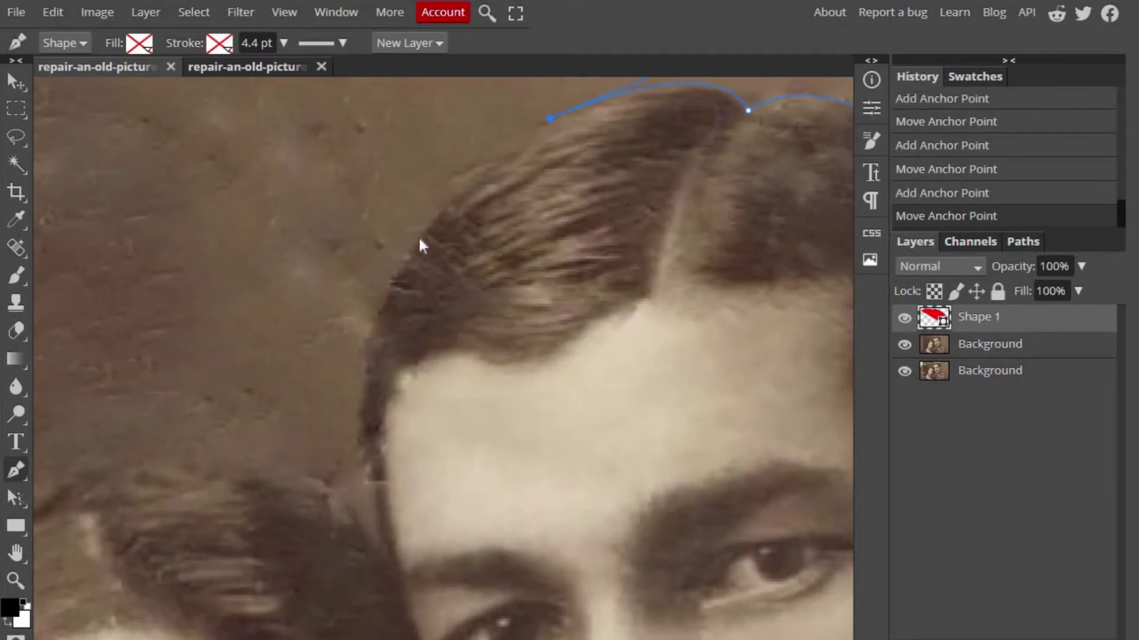
{"action": "mouse_move", "coordinate": [419, 236]}
{"action": "left_mouse_down"}
{"action": "mouse_move", "coordinate": [367, 297]}
{"action": "mouse_move", "coordinate": [376, 302]}
{"action": "left_mouse_up"}
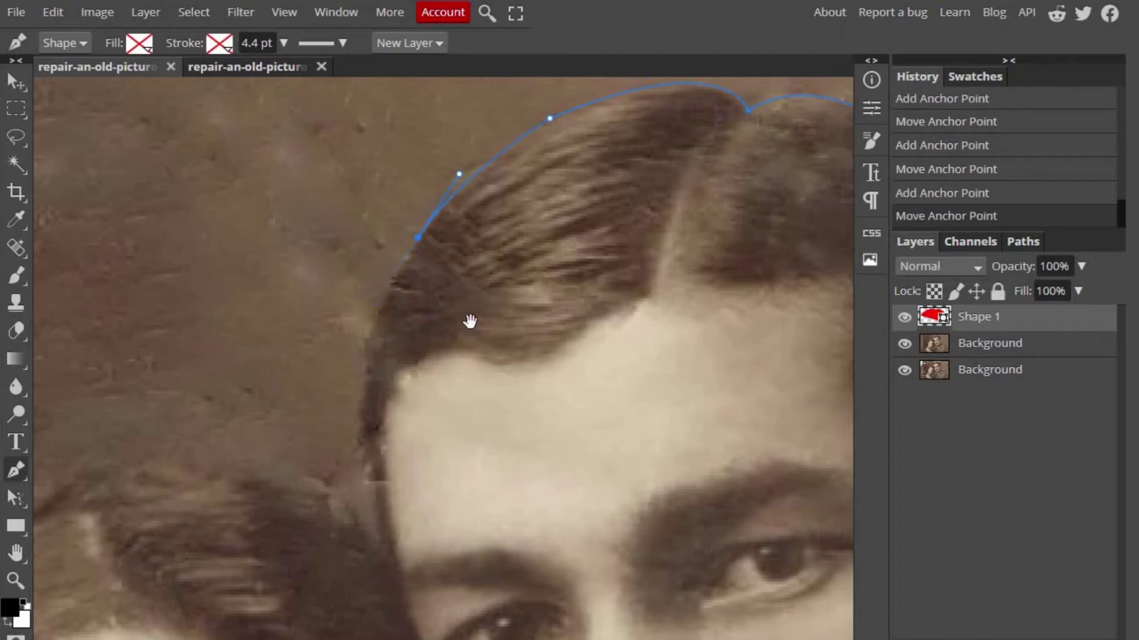
{"action": "scroll", "coordinate": [533, 271], "scroll_direction": "down", "scroll_amount": 1}
{"action": "scroll", "coordinate": [533, 271], "scroll_direction": "left", "scroll_amount": 2}
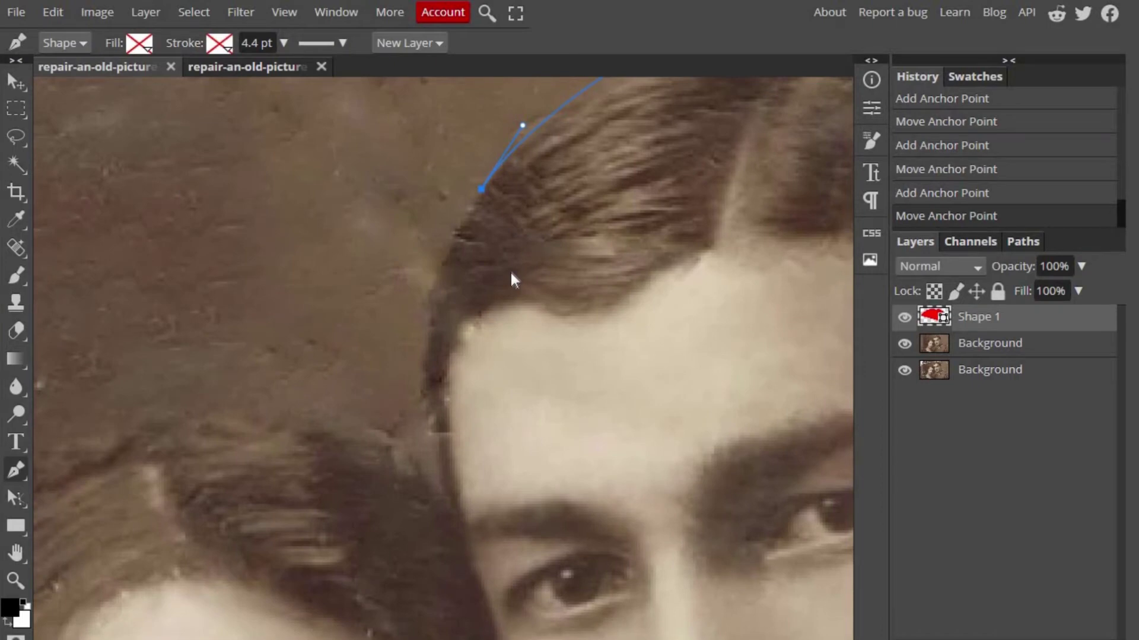
{"action": "scroll", "coordinate": [438, 315], "scroll_direction": "down", "scroll_amount": 1}
{"action": "scroll", "coordinate": [438, 315], "scroll_direction": "left", "scroll_amount": 2}
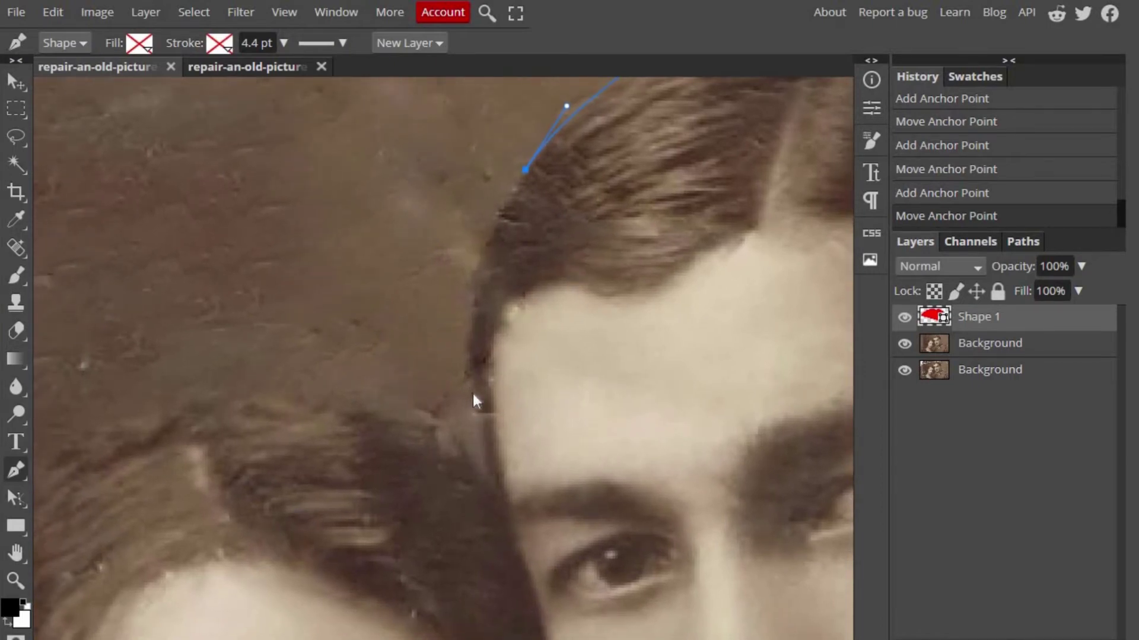
{"action": "left_click_drag", "start_coordinate": [468, 386], "coordinate": [480, 539]}
{"action": "left_click", "coordinate": [467, 385], "text": "alt"}
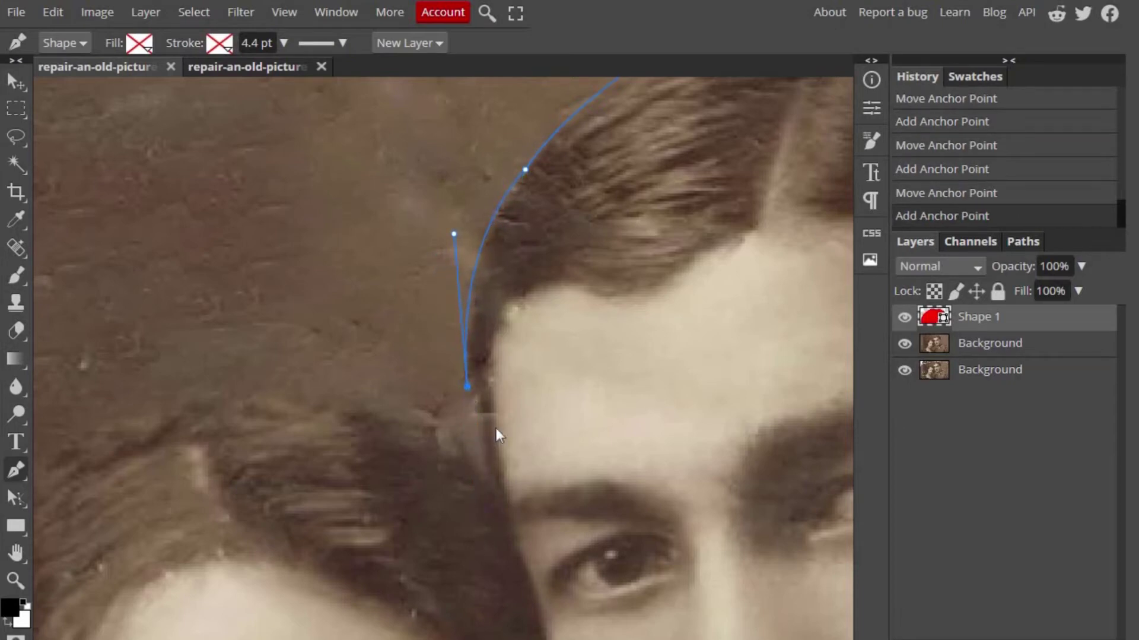
{"action": "scroll", "coordinate": [536, 425], "scroll_direction": "down", "scroll_amount": 2}
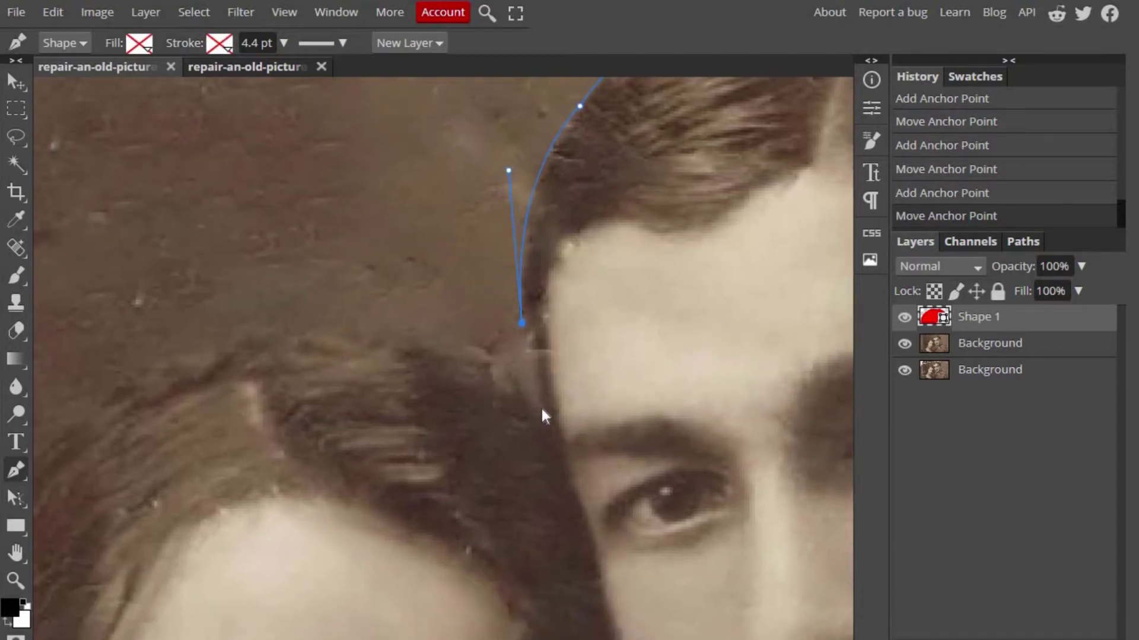
- Trace curved Pen anchors across the top of the woman's hair
{"action": "left_click", "coordinate": [541, 408]}
{"action": "left_click_drag", "start_coordinate": [522, 464], "coordinate": [616, 431]}
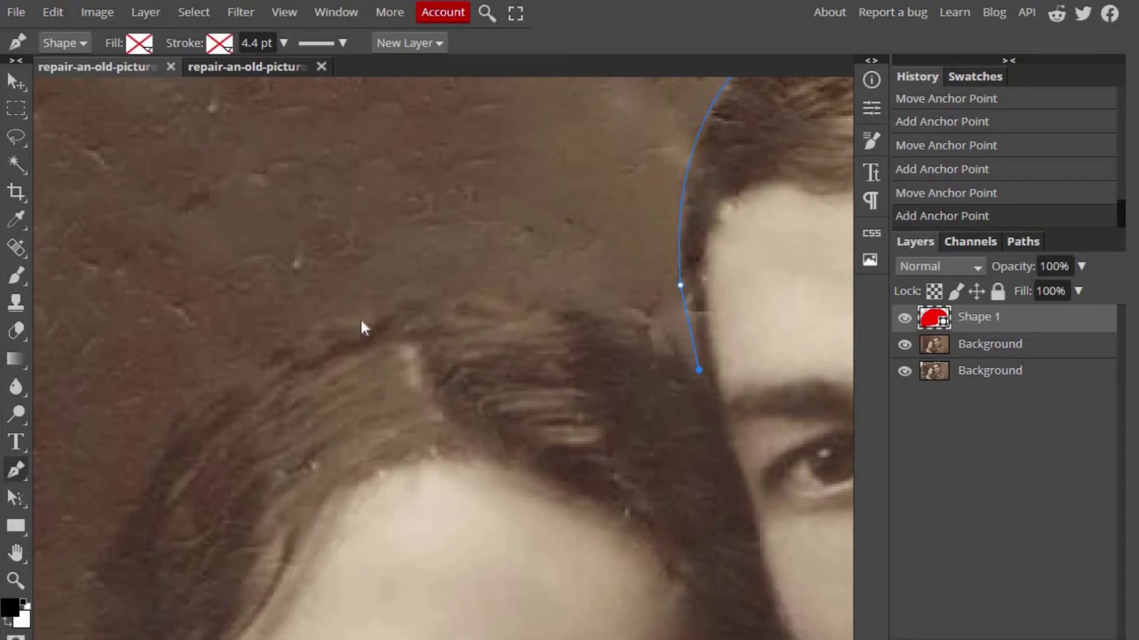
{"action": "left_click_drag", "start_coordinate": [407, 303], "coordinate": [259, 355]}
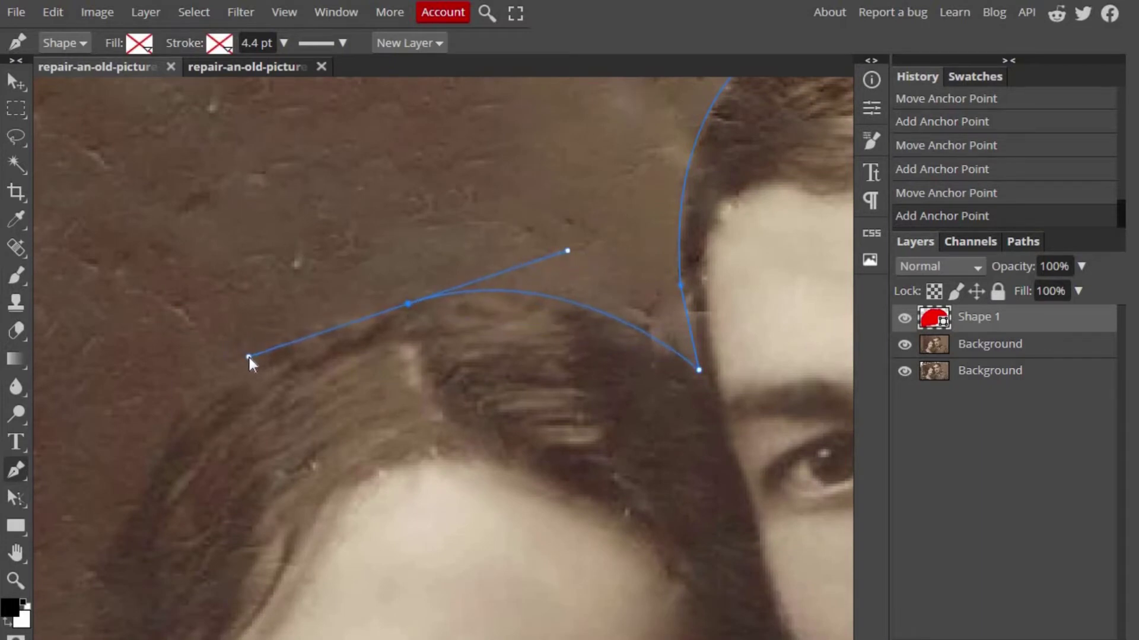
{"action": "left_click_drag", "start_coordinate": [249, 357], "coordinate": [209, 340]}
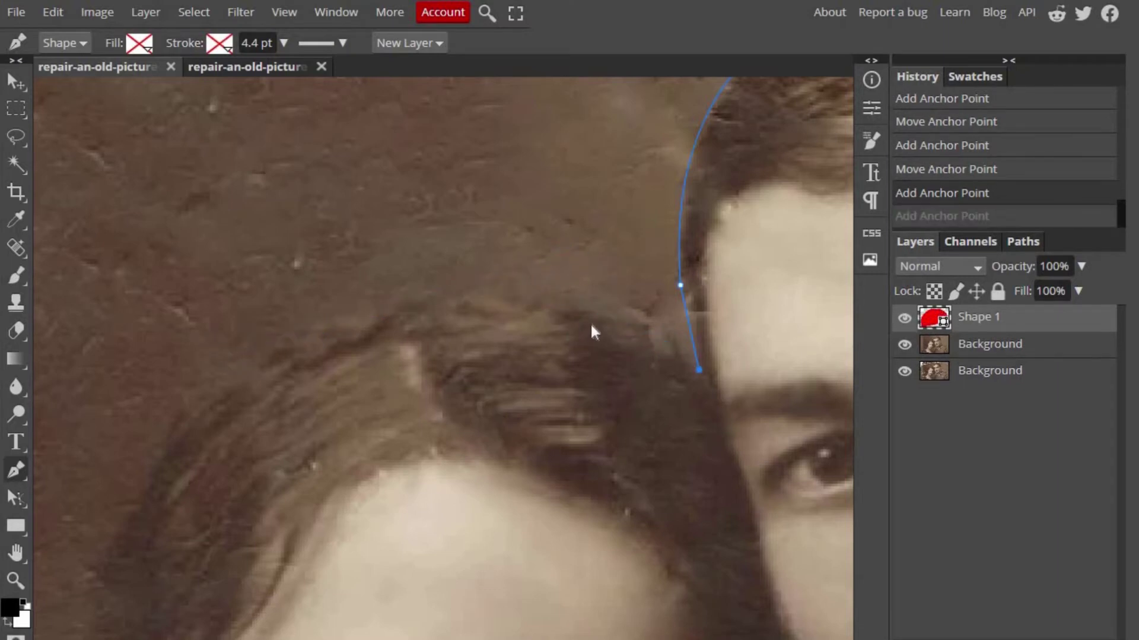
{"action": "mouse_move", "coordinate": [596, 309]}
{"action": "left_mouse_down"}
{"action": "mouse_move", "coordinate": [505, 312]}
{"action": "mouse_move", "coordinate": [525, 312]}
{"action": "left_mouse_up"}
{"action": "scroll", "coordinate": [525, 279], "scroll_direction": "left", "scroll_amount": 5}
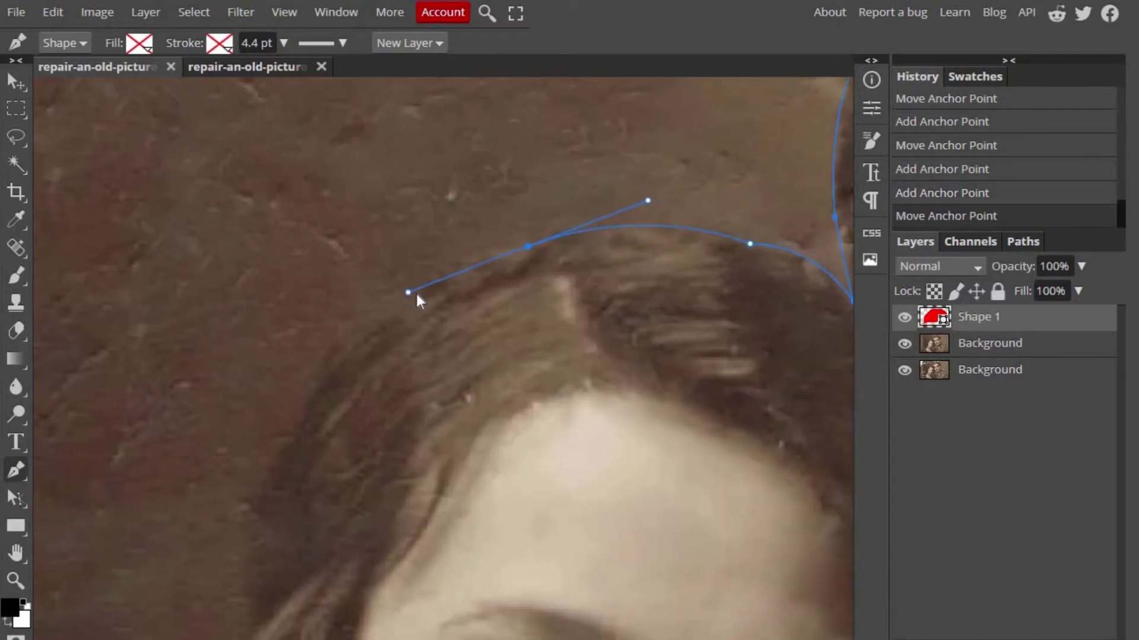
{"action": "mouse_move", "coordinate": [416, 290]}
{"action": "left_mouse_down"}
{"action": "mouse_move", "coordinate": [450, 301]}
{"action": "mouse_move", "coordinate": [354, 437]}
{"action": "left_mouse_up"}
- Continue the path down the side of her hair, along her face edge and hairline
{"action": "scroll", "coordinate": [441, 339], "scroll_direction": "down", "scroll_amount": 3}
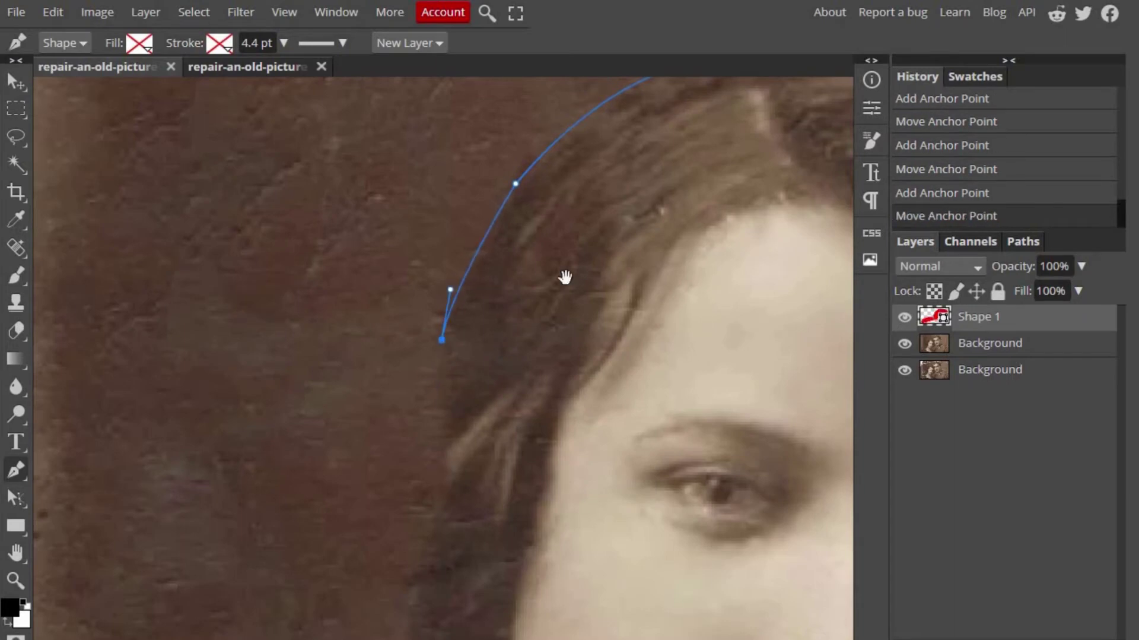
{"action": "left_click_drag", "start_coordinate": [486, 343], "coordinate": [493, 396]}
{"action": "scroll", "coordinate": [507, 416], "scroll_direction": "down", "scroll_amount": 3}
{"action": "left_click", "coordinate": [520, 440]}
{"action": "scroll", "coordinate": [512, 421], "scroll_direction": "up", "scroll_amount": 3}
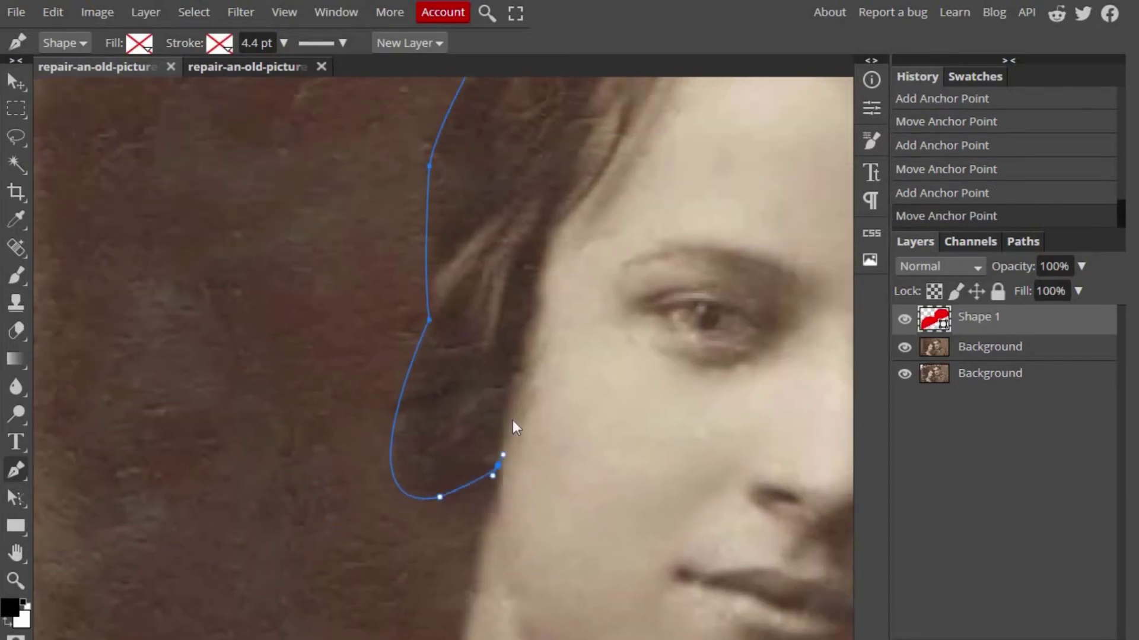
{"action": "scroll", "coordinate": [474, 451], "scroll_direction": "up", "scroll_amount": 3}
{"action": "scroll", "coordinate": [451, 475], "scroll_direction": "right", "scroll_amount": 3}
{"action": "left_click", "coordinate": [433, 482]}
{"action": "left_click_drag", "start_coordinate": [465, 338], "coordinate": [501, 252]}
{"action": "scroll", "coordinate": [493, 475], "scroll_direction": "up", "scroll_amount": 3}
{"action": "scroll", "coordinate": [493, 475], "scroll_direction": "right", "scroll_amount": 3}
{"action": "left_click", "coordinate": [438, 332]}
{"action": "left_click", "coordinate": [595, 255]}
- Extend the outline down the woman's hair edge, undoing misplaced anchors
{"action": "scroll", "coordinate": [691, 312], "scroll_direction": "down", "scroll_amount": 3}
{"action": "scroll", "coordinate": [691, 312], "scroll_direction": "right", "scroll_amount": 3}
{"action": "scroll", "coordinate": [504, 332], "scroll_direction": "up", "scroll_amount": 2}
{"action": "scroll", "coordinate": [503, 356], "scroll_direction": "right", "scroll_amount": 3}
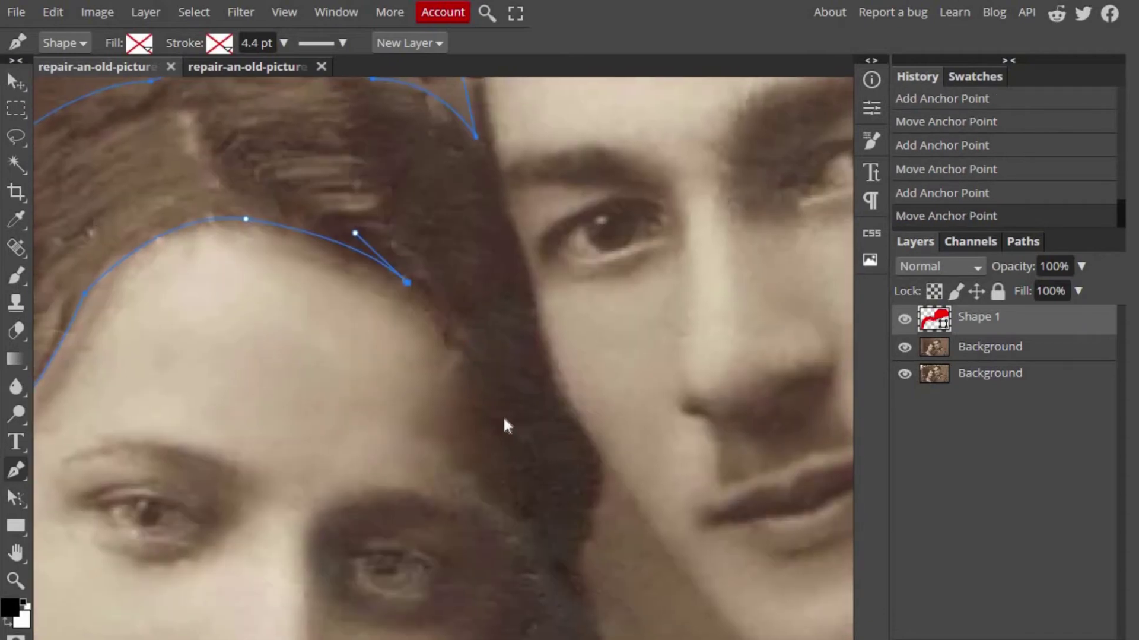
{"action": "left_click", "coordinate": [522, 503]}
{"action": "scroll", "coordinate": [583, 411], "scroll_direction": "down", "scroll_amount": 3}
{"action": "scroll", "coordinate": [555, 415], "scroll_direction": "up", "scroll_amount": 3}
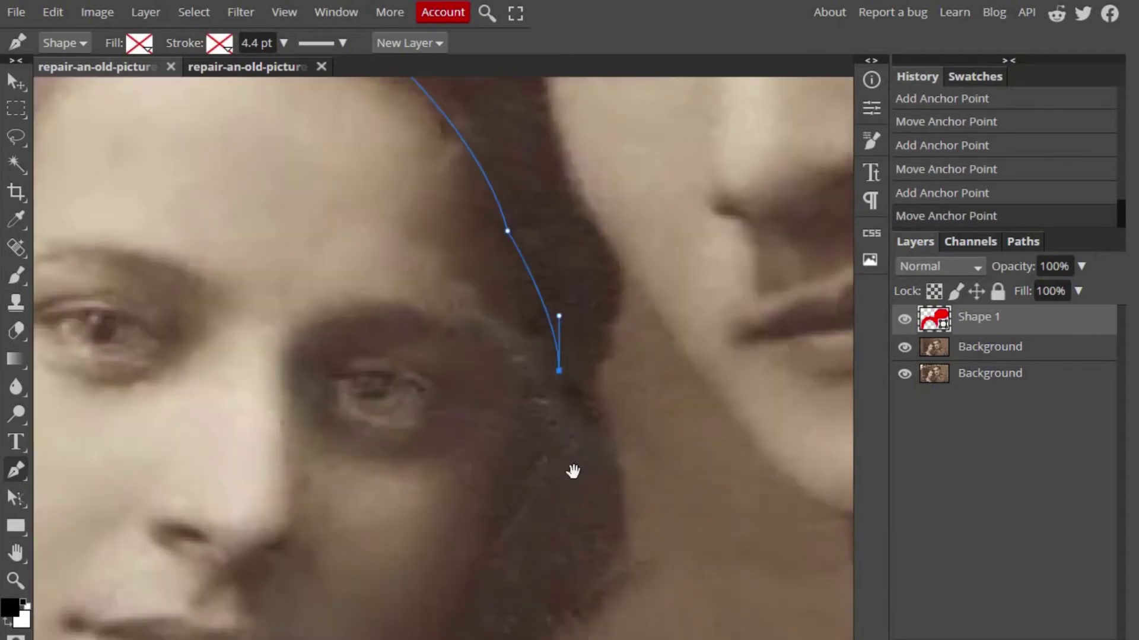
{"action": "left_click", "coordinate": [589, 436]}
{"action": "key", "text": "ctrl+z"}
{"action": "key", "text": "ctrl+z"}
{"action": "left_click_drag", "start_coordinate": [610, 367], "coordinate": [616, 394]}
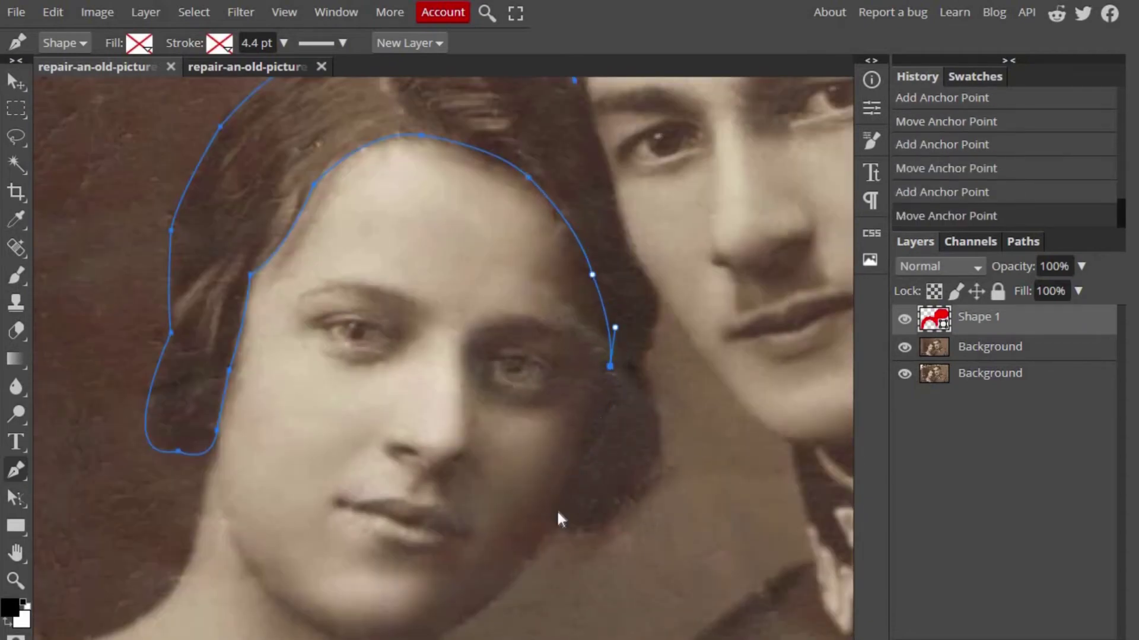
{"action": "left_click", "coordinate": [561, 512]}
{"action": "left_click", "coordinate": [505, 630]}
{"action": "key", "text": "ctrl+z"}
- Finish the bottom of her hair and carry the path toward the man's cheek
{"action": "left_click", "coordinate": [633, 496]}
{"action": "scroll", "coordinate": [634, 494], "scroll_direction": "up", "scroll_amount": 3}
{"action": "scroll", "coordinate": [634, 494], "scroll_direction": "right", "scroll_amount": 2}
{"action": "left_click_drag", "start_coordinate": [596, 442], "coordinate": [546, 336]}
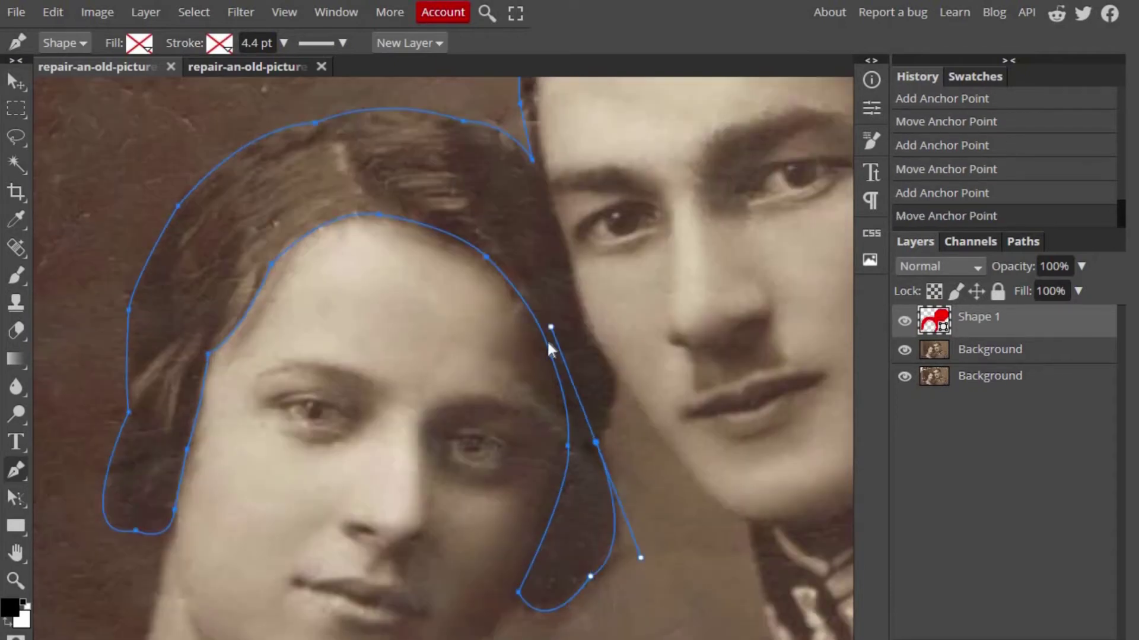
{"action": "scroll", "coordinate": [585, 391], "scroll_direction": "up", "scroll_amount": 2}
{"action": "scroll", "coordinate": [585, 392], "scroll_direction": "left", "scroll_amount": 1}
{"action": "left_click", "coordinate": [651, 439]}
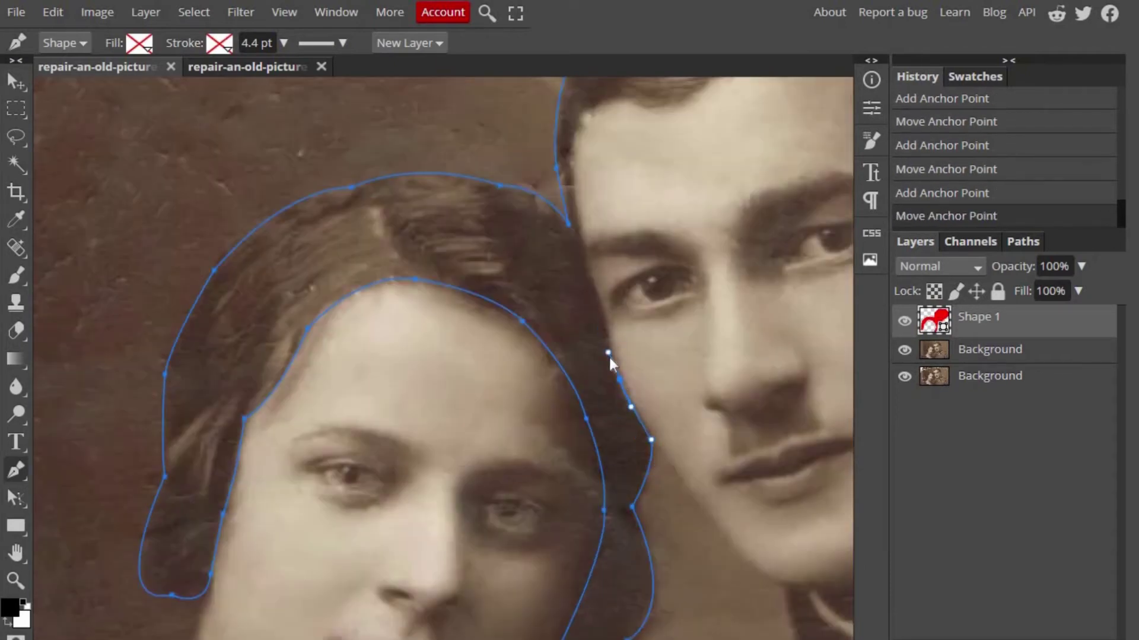
{"action": "left_click", "coordinate": [620, 378]}
{"action": "left_click_drag", "start_coordinate": [620, 380], "coordinate": [621, 386]}
- Place curved anchors along the man's hairline
{"action": "scroll", "coordinate": [617, 368], "scroll_direction": "up", "scroll_amount": 2}
{"action": "scroll", "coordinate": [617, 368], "scroll_direction": "left", "scroll_amount": 2}
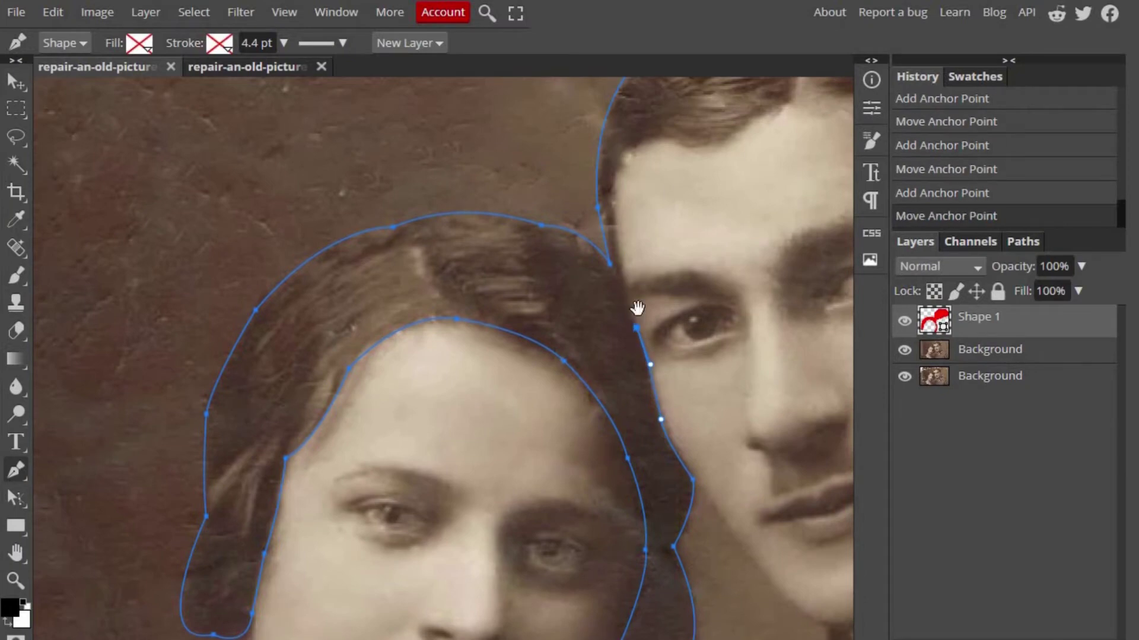
{"action": "scroll", "coordinate": [636, 308], "scroll_direction": "up", "scroll_amount": 3}
{"action": "scroll", "coordinate": [635, 307], "scroll_direction": "right", "scroll_amount": 2}
{"action": "left_click_drag", "start_coordinate": [617, 222], "coordinate": [674, 234]}
{"action": "scroll", "coordinate": [674, 233], "scroll_direction": "up", "scroll_amount": 3}
{"action": "scroll", "coordinate": [674, 234], "scroll_direction": "right", "scroll_amount": 3}
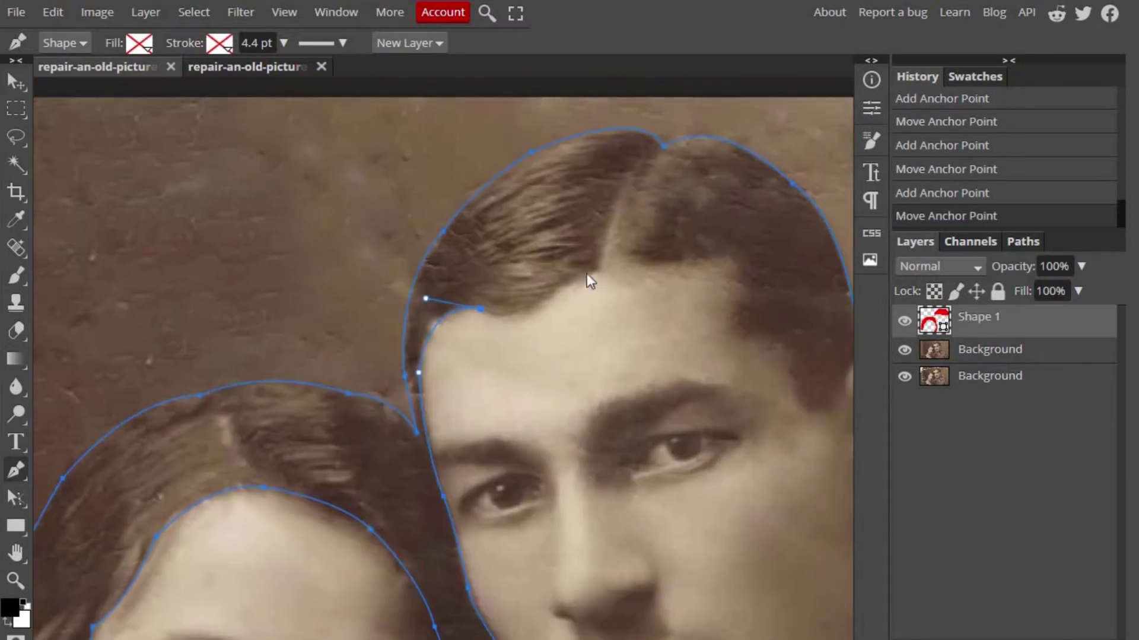
{"action": "mouse_move", "coordinate": [598, 269]}
{"action": "left_mouse_down"}
{"action": "mouse_move", "coordinate": [607, 272]}
{"action": "mouse_move", "coordinate": [580, 270]}
{"action": "left_mouse_up"}
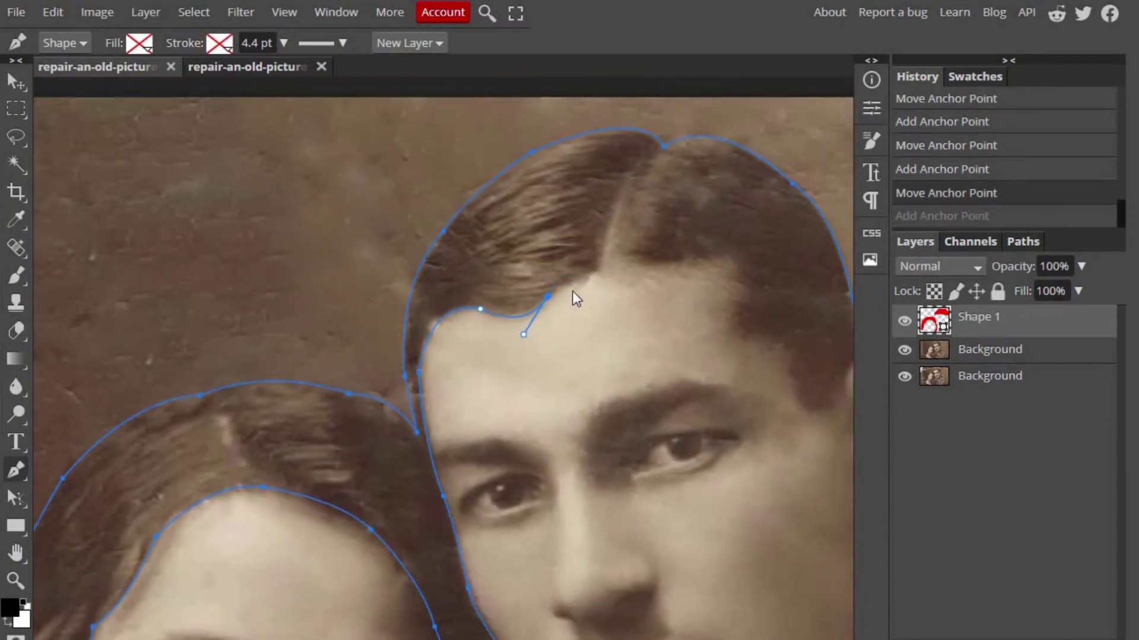
{"action": "left_click", "coordinate": [605, 244]}
{"action": "left_click", "coordinate": [675, 262]}
- Curve the outline around his temple and ear, closing it at the start anchor
{"action": "scroll", "coordinate": [674, 265], "scroll_direction": "right", "scroll_amount": 2}
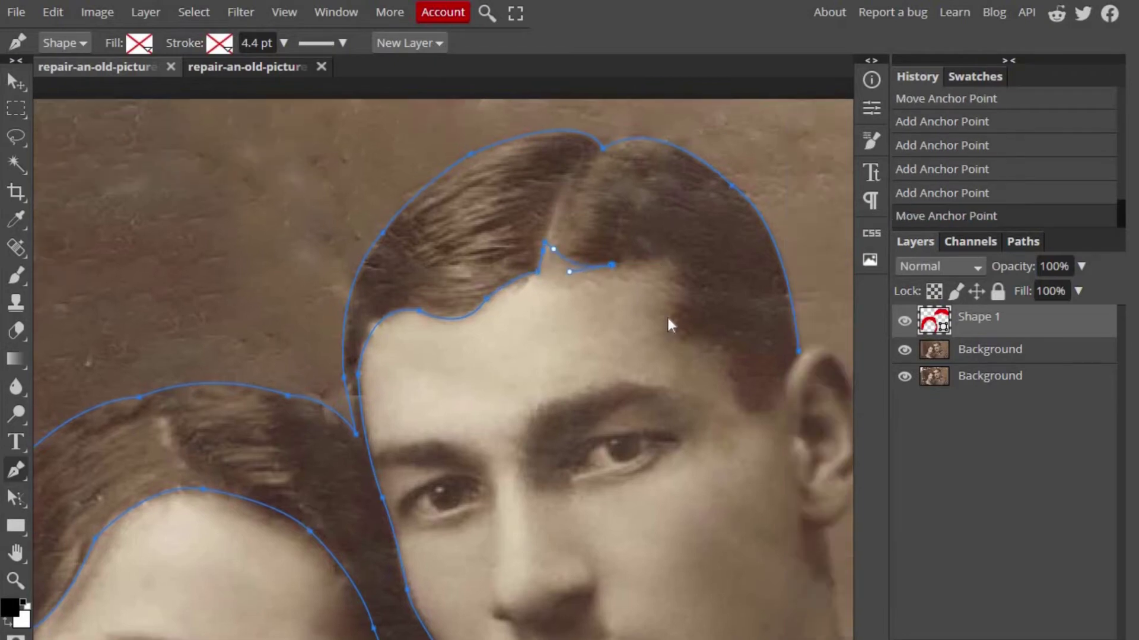
{"action": "mouse_move", "coordinate": [679, 319]}
{"action": "left_mouse_down"}
{"action": "mouse_move", "coordinate": [646, 389]}
{"action": "mouse_move", "coordinate": [679, 363]}
{"action": "left_mouse_up"}
{"action": "scroll", "coordinate": [677, 308], "scroll_direction": "right", "scroll_amount": 3}
{"action": "left_click_drag", "start_coordinate": [646, 415], "coordinate": [649, 468]}
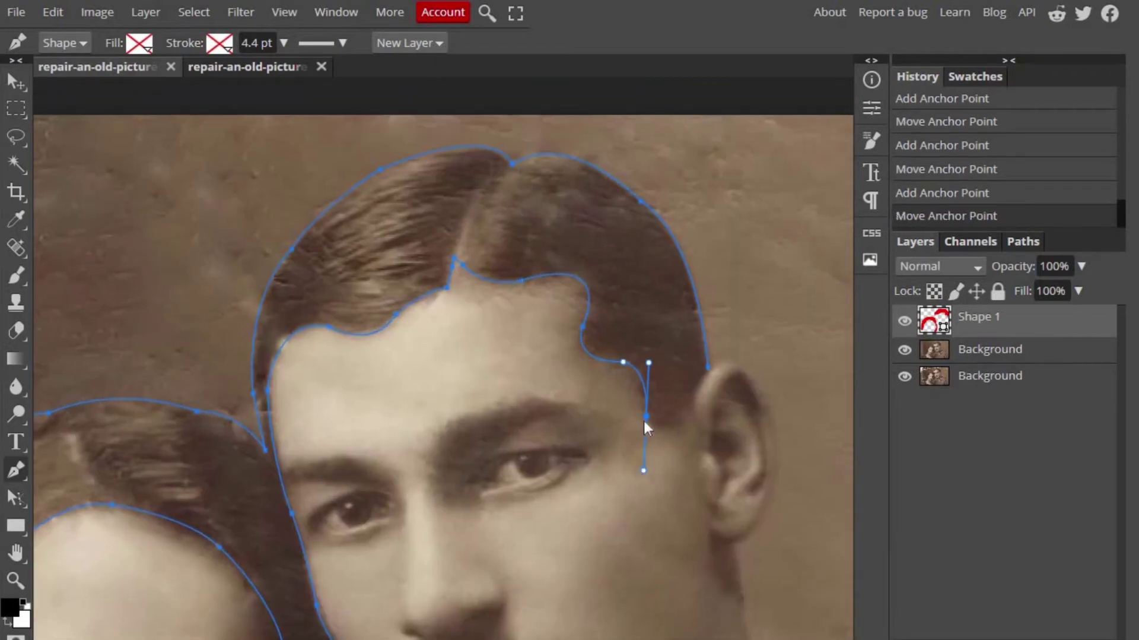
{"action": "left_click_drag", "start_coordinate": [708, 368], "coordinate": [752, 261]}
{"action": "scroll", "coordinate": [740, 400], "scroll_direction": "down", "scroll_amount": 2}
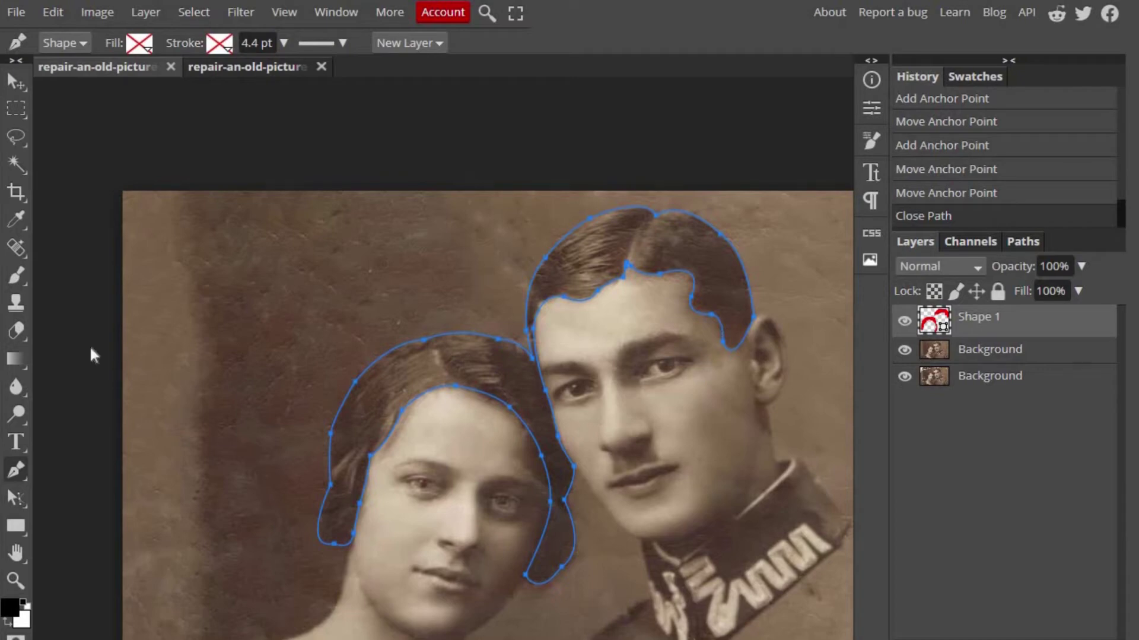
- Convert both hair paths into one selection with Make Selection in Unite mode
{"action": "right_click", "coordinate": [20, 471]}
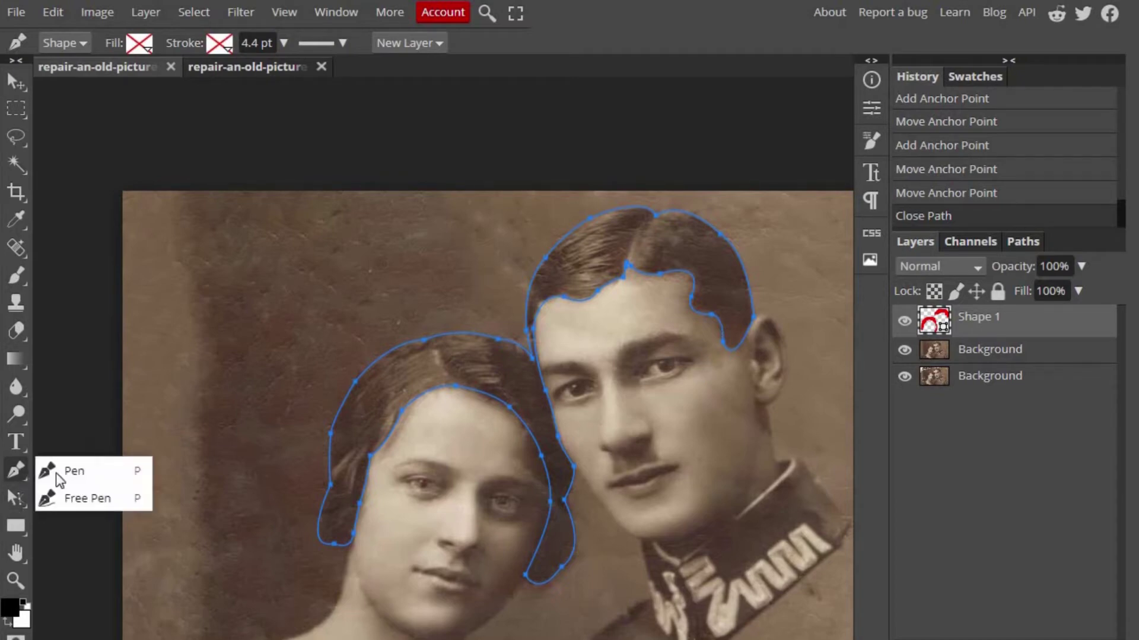
{"action": "left_click", "coordinate": [83, 470]}
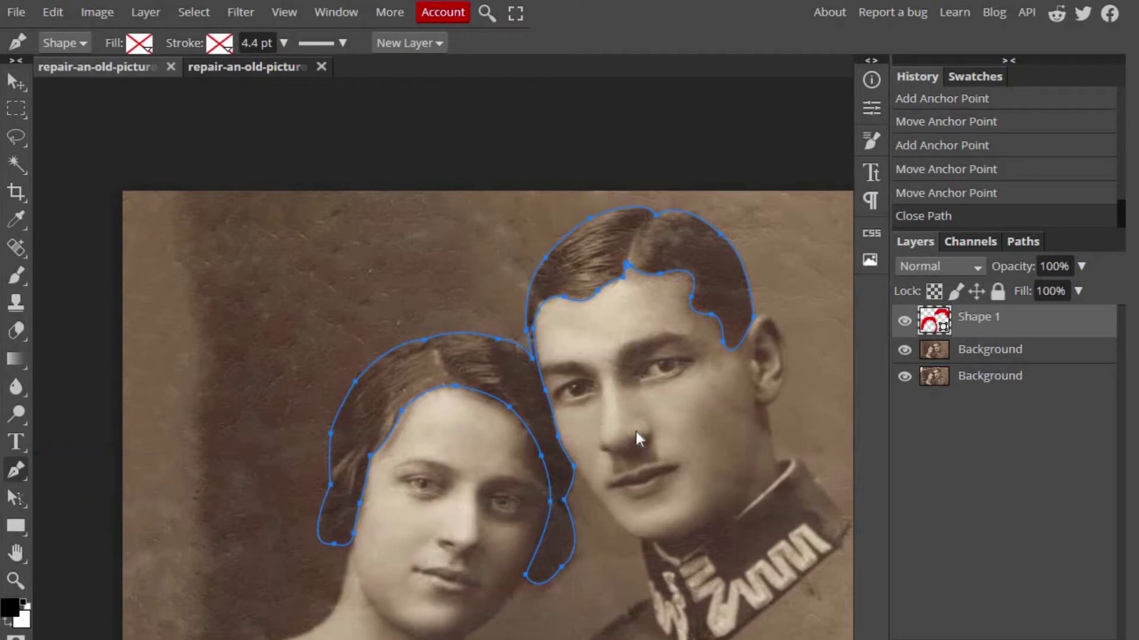
{"action": "right_click", "coordinate": [722, 336]}
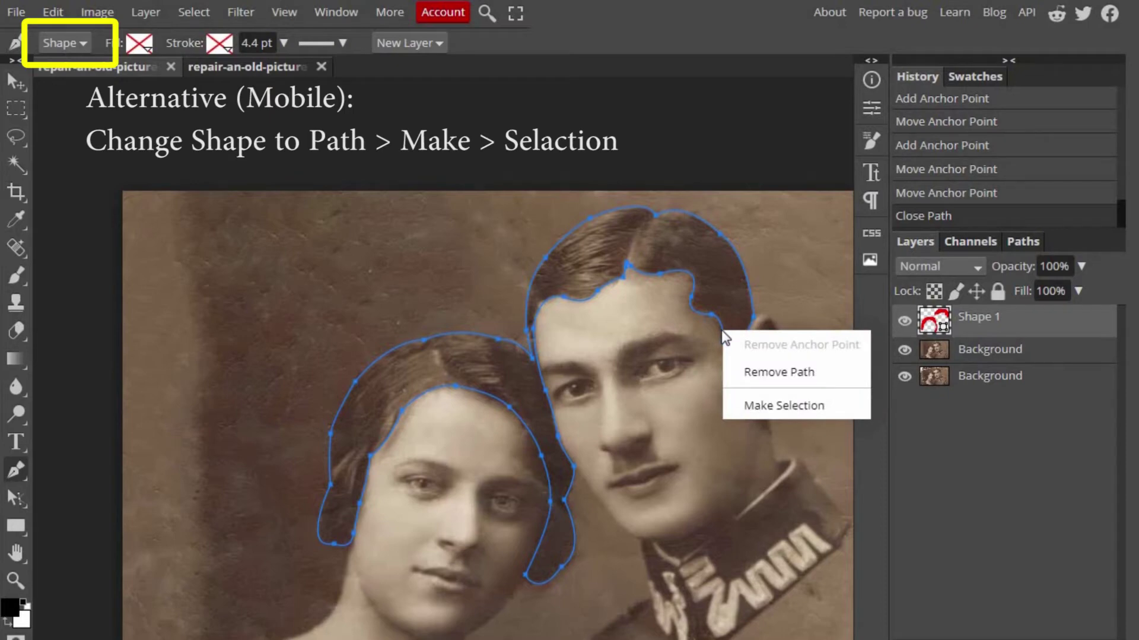
{"action": "left_click", "coordinate": [771, 404]}
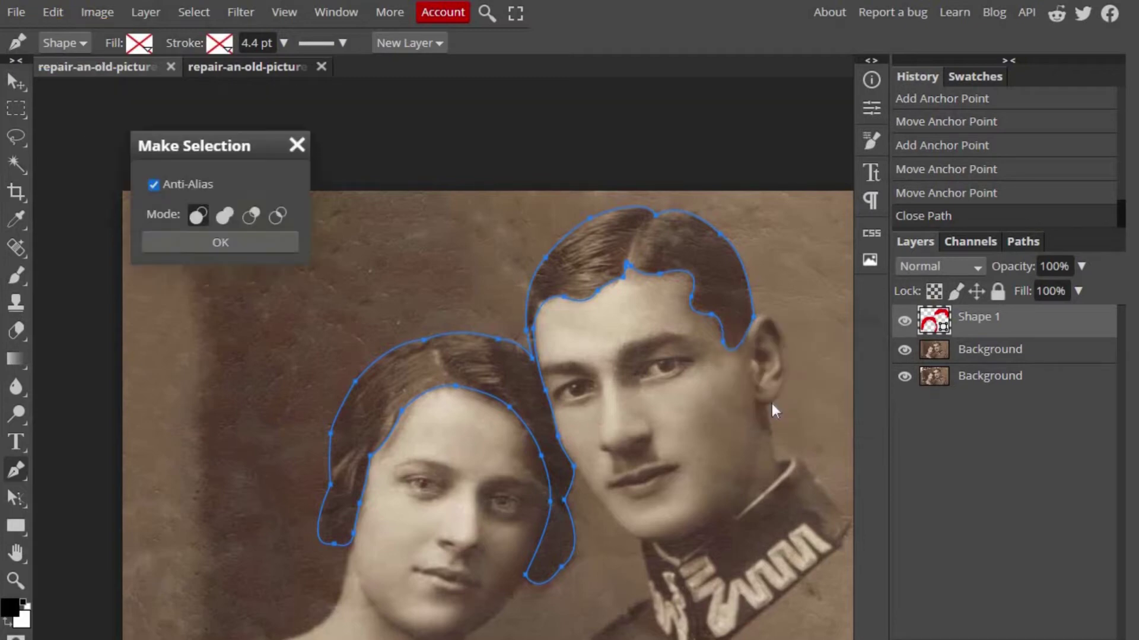
{"action": "left_click", "coordinate": [224, 216]}
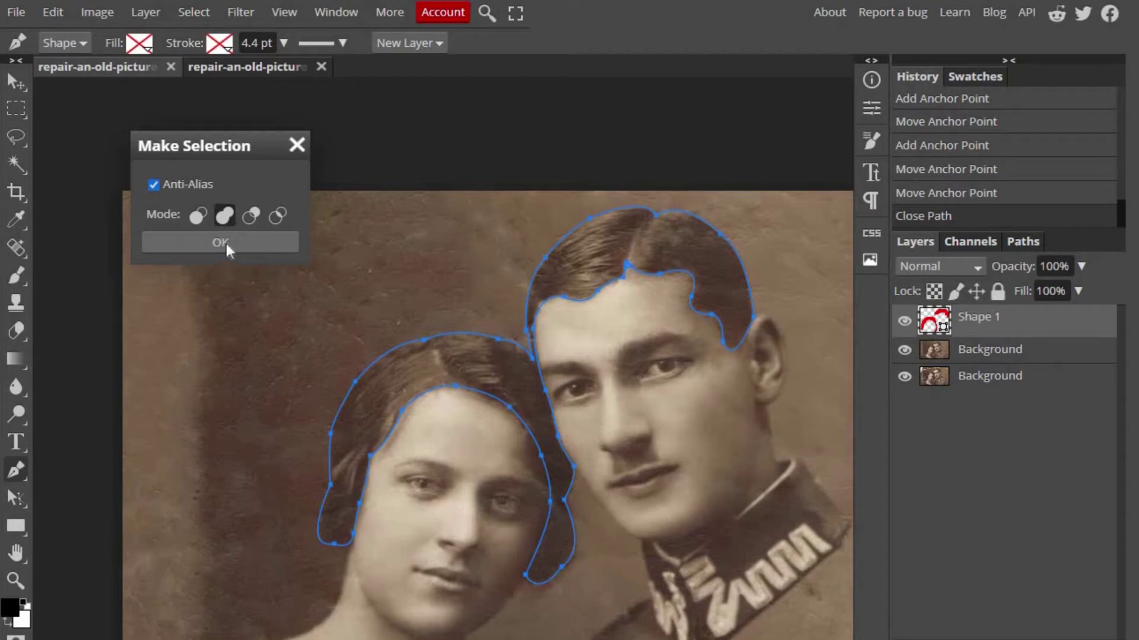
{"action": "left_click", "coordinate": [226, 243]}
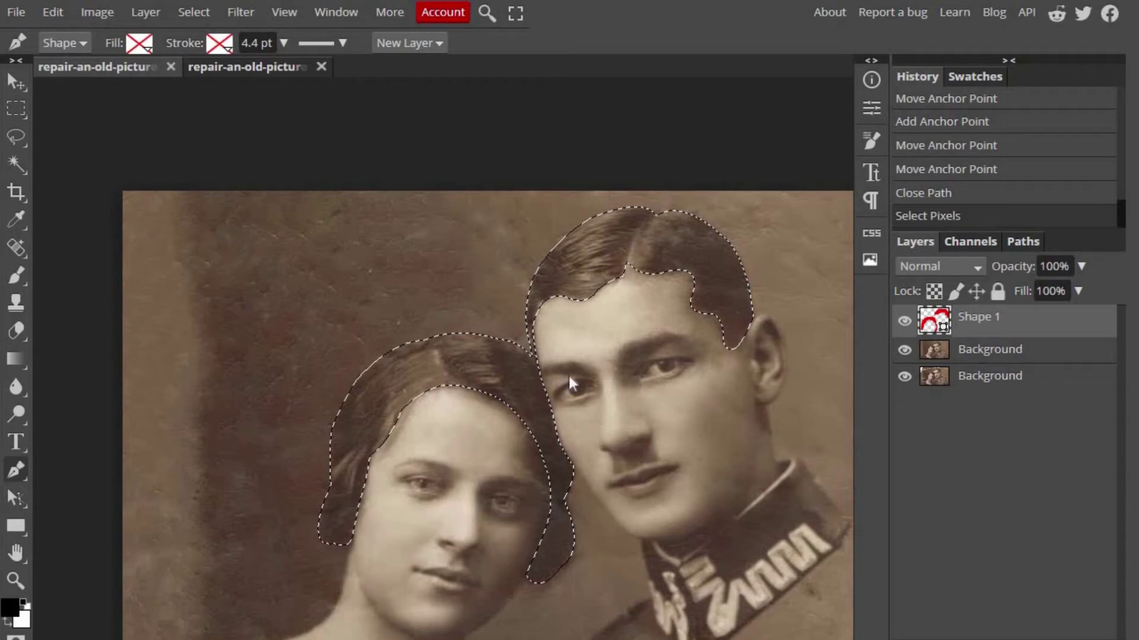
- On the upper Background layer, apply Hue/Saturation to the hair: Hue -4, Saturation -15, Lightness -22
{"action": "left_click", "coordinate": [988, 356]}
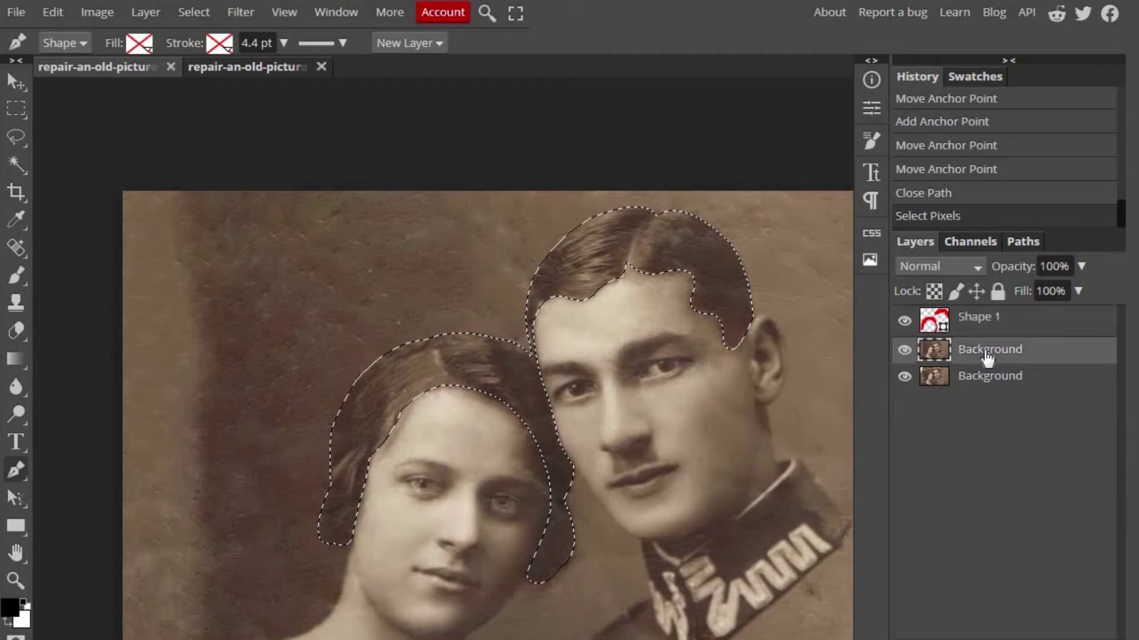
{"action": "left_click", "coordinate": [98, 13]}
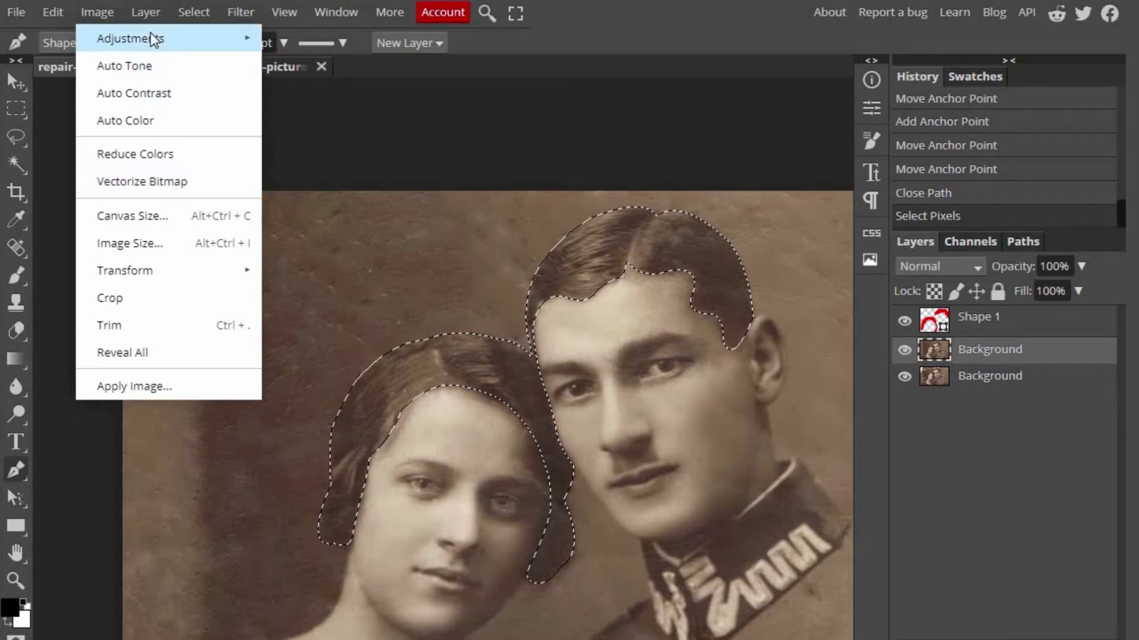
{"action": "mouse_move", "coordinate": [130, 38]}
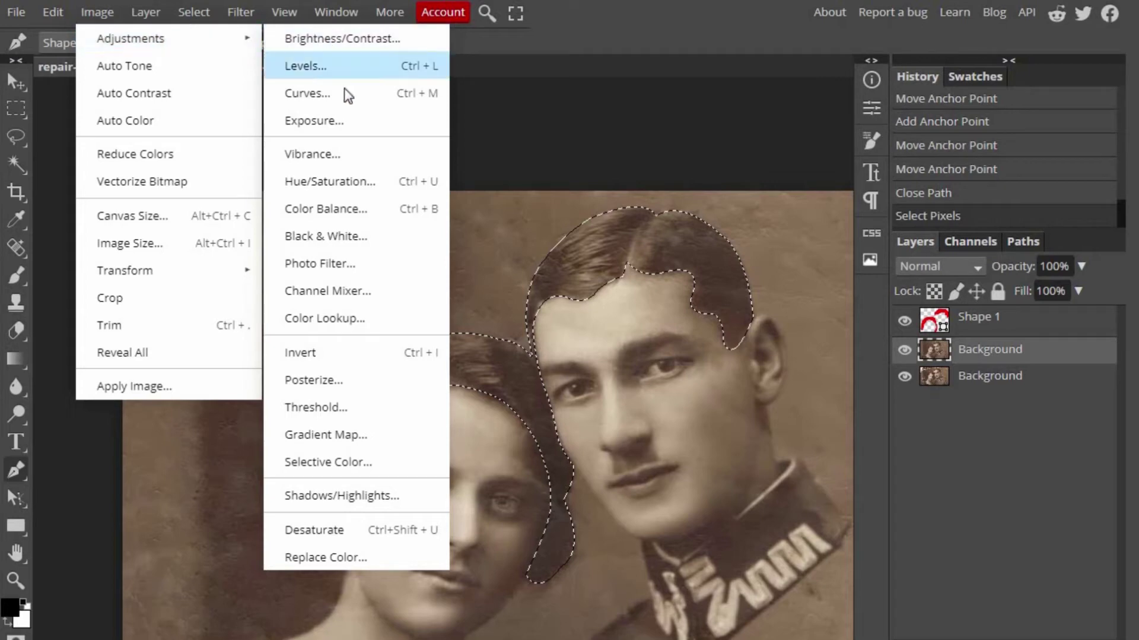
{"action": "left_click", "coordinate": [346, 188]}
{"action": "mouse_move", "coordinate": [314, 161]}
{"action": "left_mouse_down"}
{"action": "mouse_move", "coordinate": [1052, 165]}
{"action": "mouse_move", "coordinate": [929, 40]}
{"action": "mouse_move", "coordinate": [950, 34]}
{"action": "left_mouse_up"}
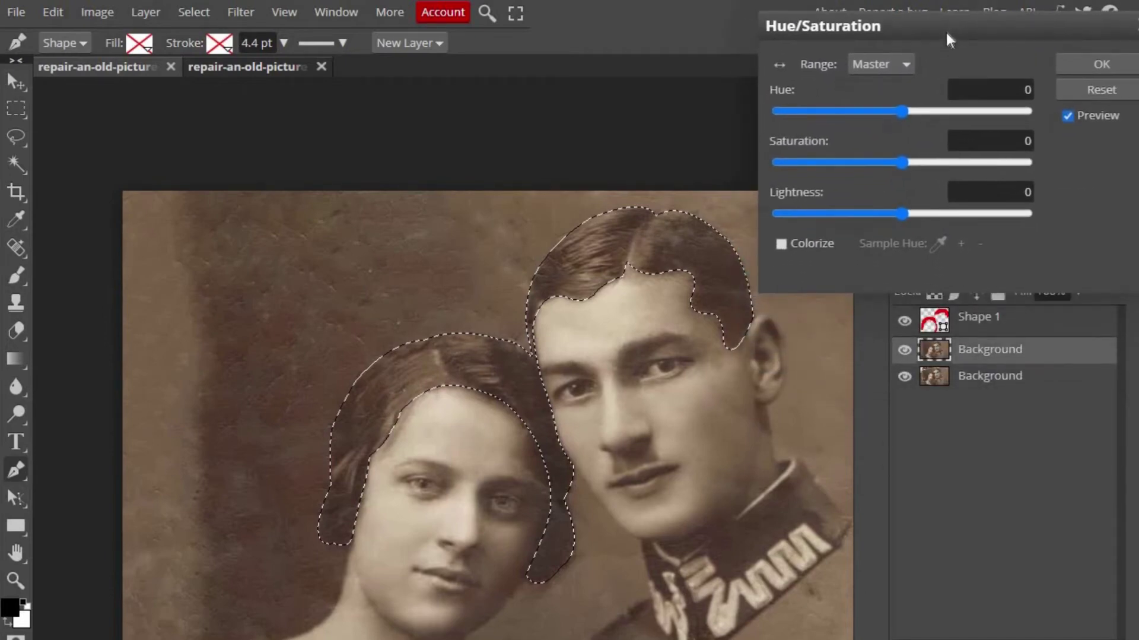
{"action": "mouse_move", "coordinate": [908, 110]}
{"action": "left_mouse_down"}
{"action": "mouse_move", "coordinate": [826, 134]}
{"action": "mouse_move", "coordinate": [999, 142]}
{"action": "mouse_move", "coordinate": [892, 129]}
{"action": "mouse_move", "coordinate": [917, 125]}
{"action": "left_mouse_up"}
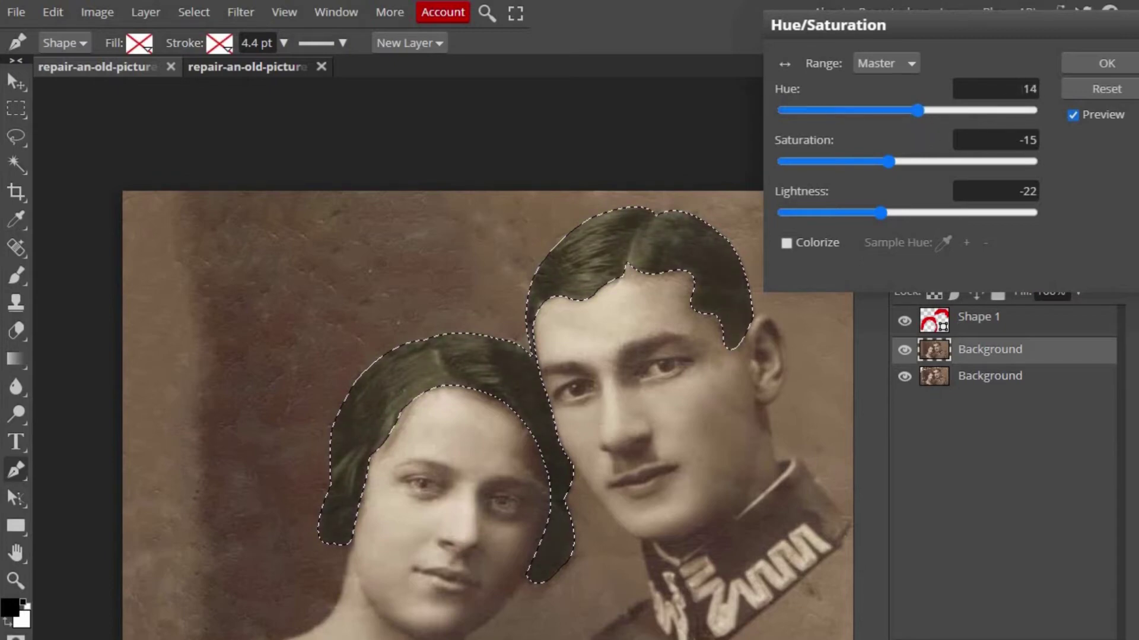
{"action": "key", "text": "Tab"}
{"action": "type", "text": "1"}
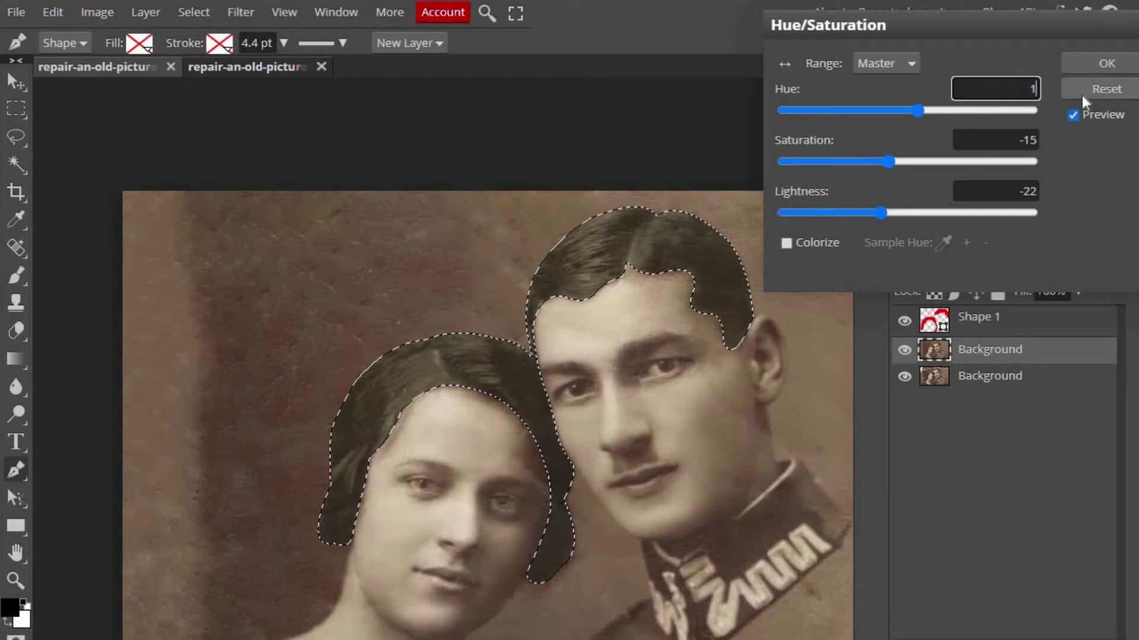
{"action": "type", "text": "0"}
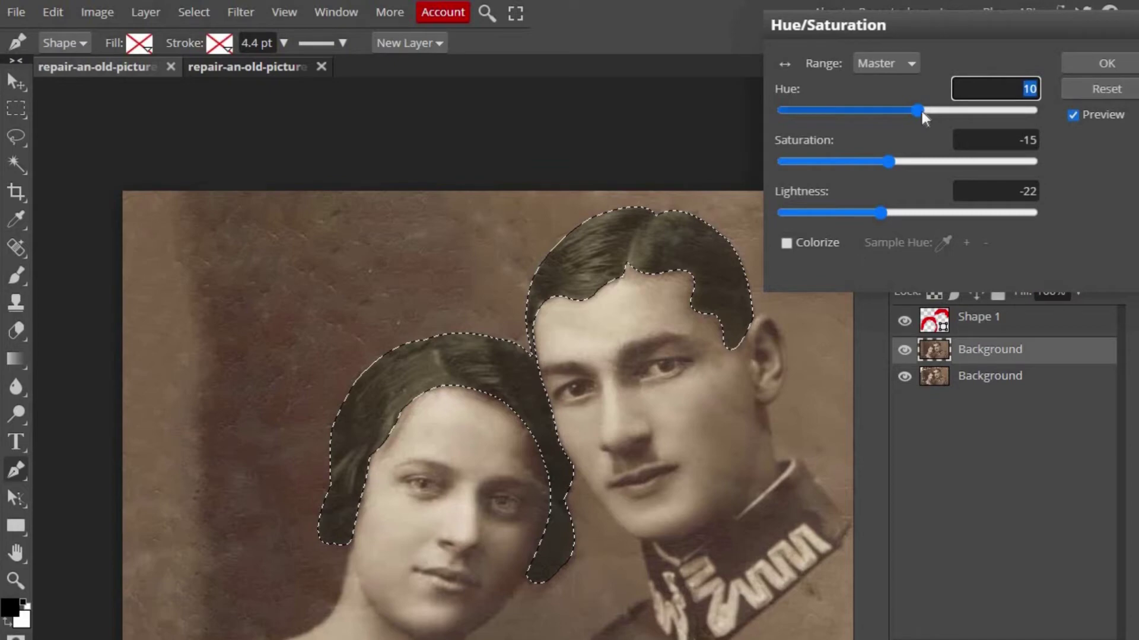
{"action": "left_click_drag", "start_coordinate": [916, 108], "coordinate": [905, 111]}
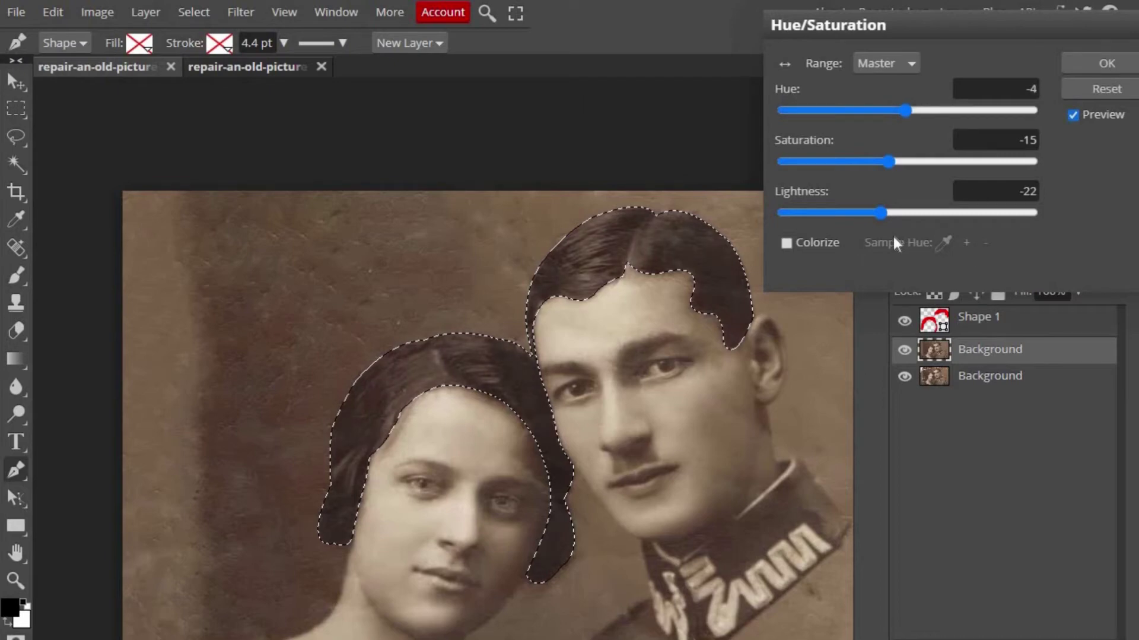
{"action": "left_click", "coordinate": [1118, 66]}
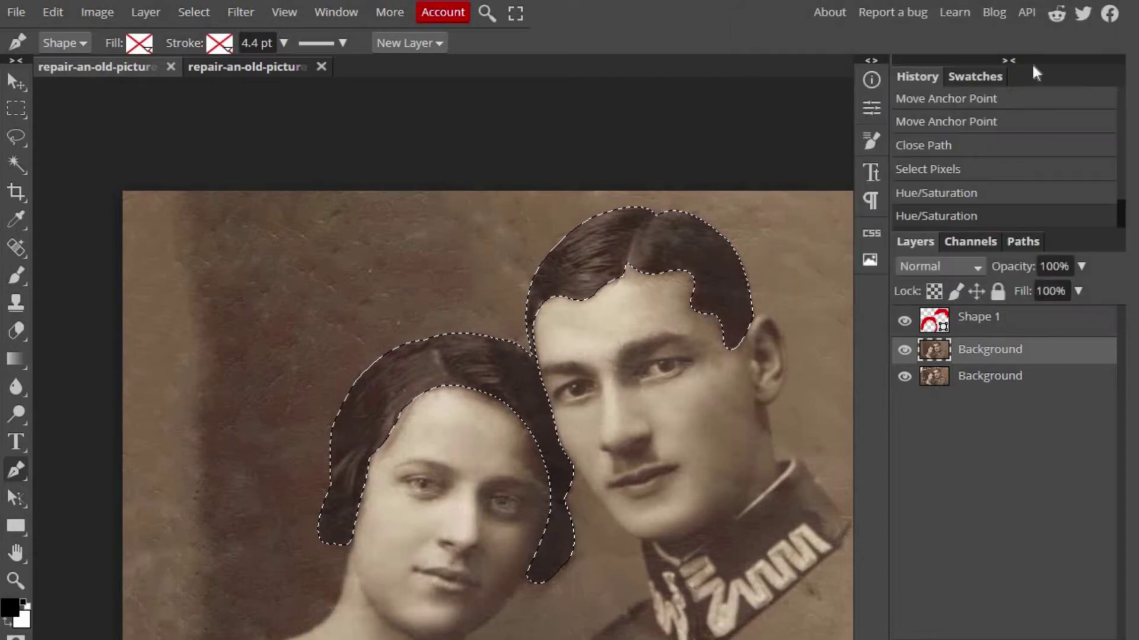
{"action": "scroll", "coordinate": [677, 187], "scroll_direction": "down", "scroll_amount": 2}
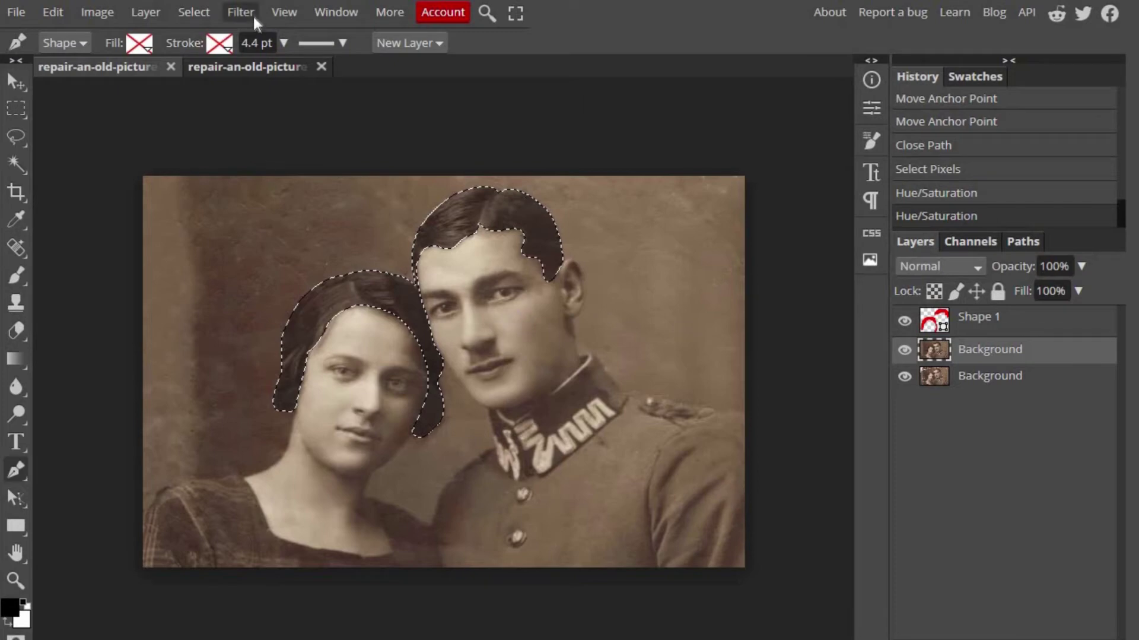
- Deselect the hair and zoom in on the portrait
{"action": "left_click", "coordinate": [196, 14]}
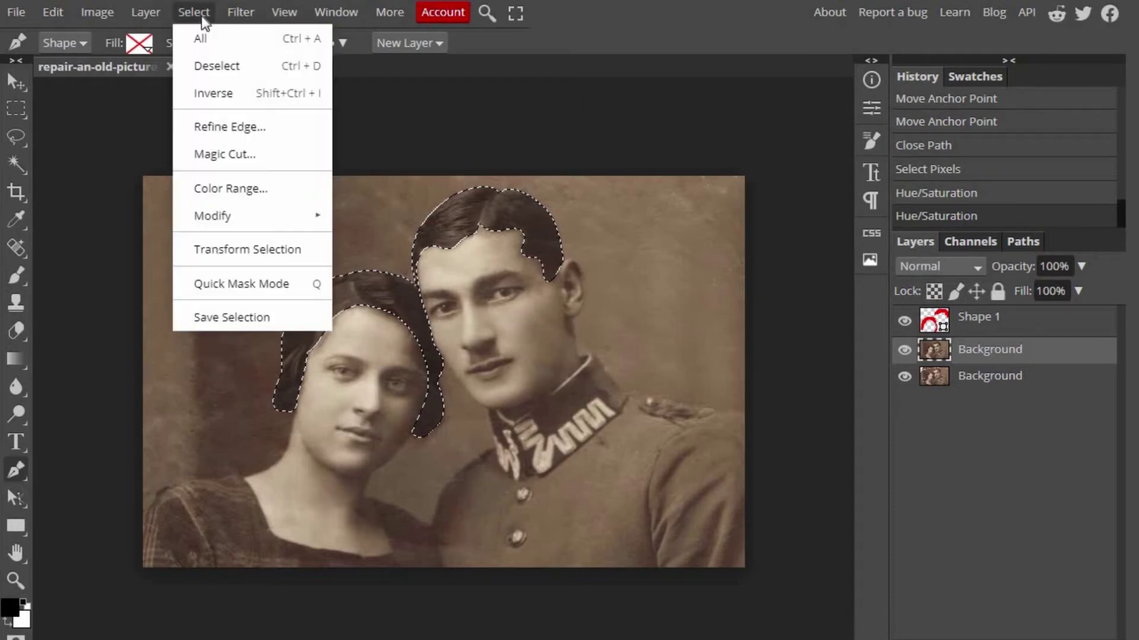
{"action": "left_click", "coordinate": [214, 67]}
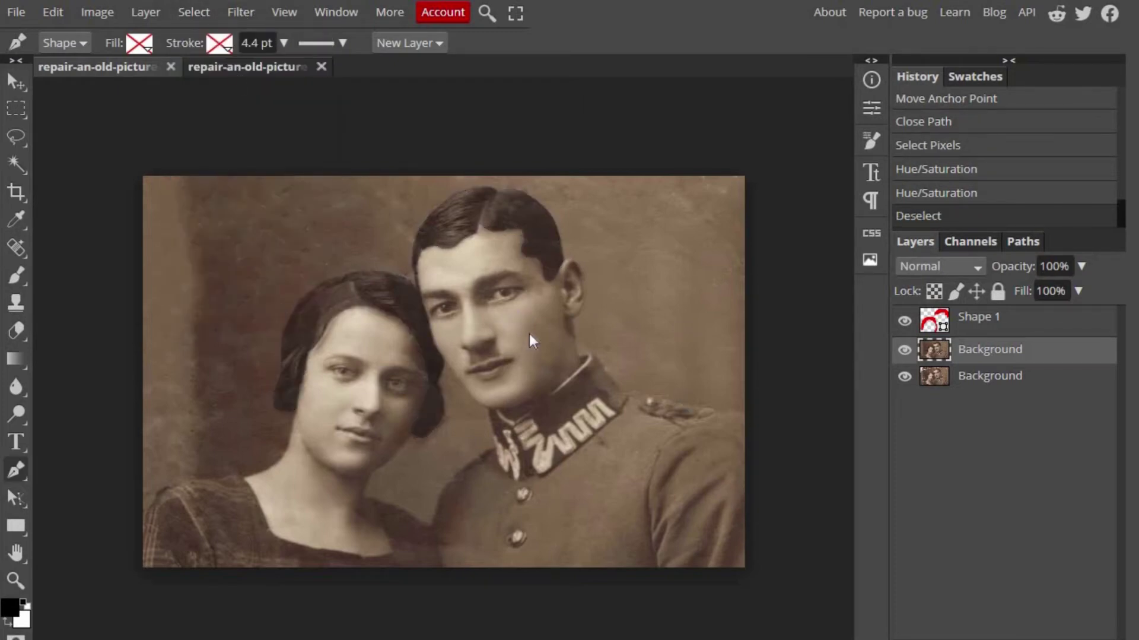
{"action": "scroll", "coordinate": [529, 330], "scroll_direction": "up", "scroll_amount": 2}
{"action": "scroll", "coordinate": [537, 401], "scroll_direction": "up", "scroll_amount": 2}
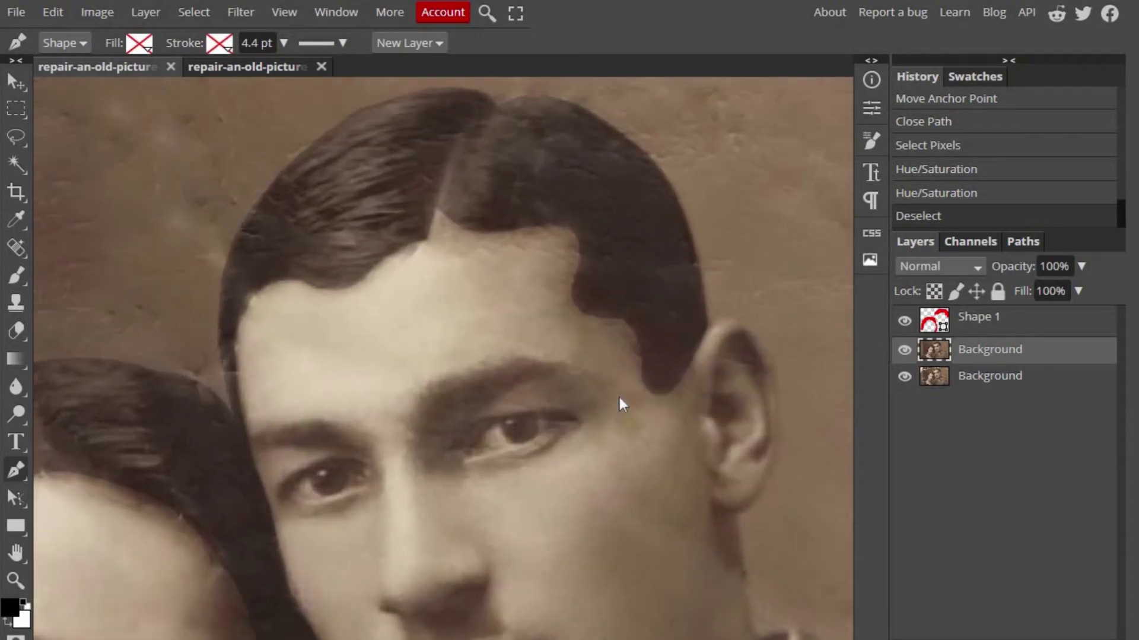
{"action": "scroll", "coordinate": [501, 415], "scroll_direction": "up", "scroll_amount": 1}
{"action": "scroll", "coordinate": [504, 397], "scroll_direction": "up", "scroll_amount": 1}
{"action": "scroll", "coordinate": [485, 370], "scroll_direction": "up", "scroll_amount": 1}
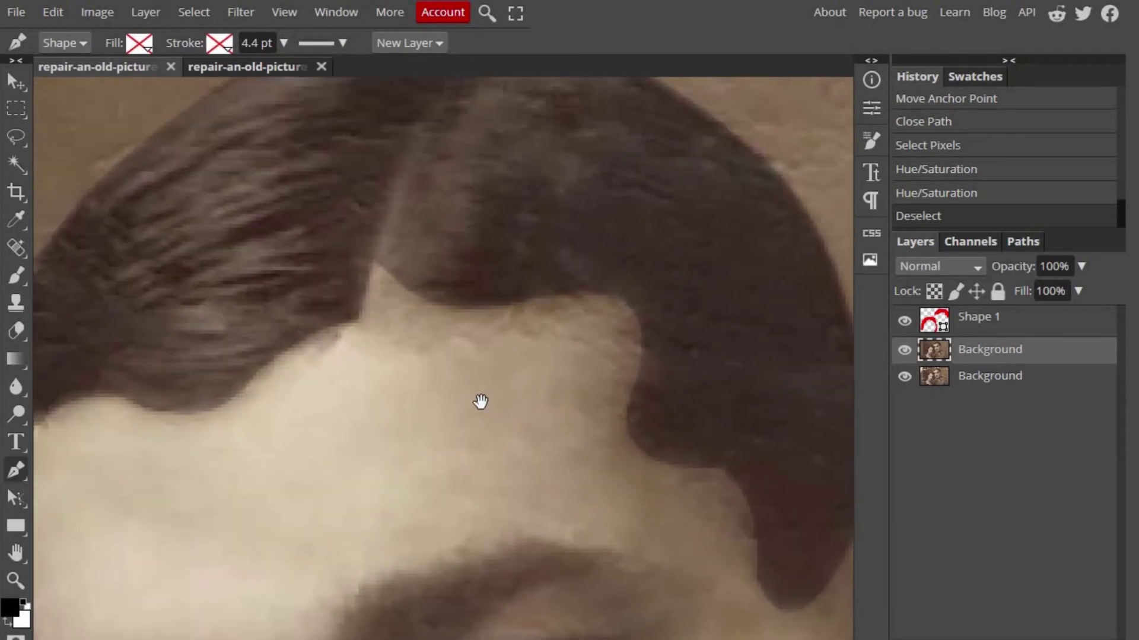
- Pan and zoom to inspect the man's darkened hairline up close
{"action": "mouse_move", "coordinate": [480, 402]}
{"action": "left_mouse_down"}
{"action": "mouse_move", "coordinate": [547, 412]}
{"action": "mouse_move", "coordinate": [536, 387]}
{"action": "mouse_move", "coordinate": [597, 354]}
{"action": "left_mouse_up"}
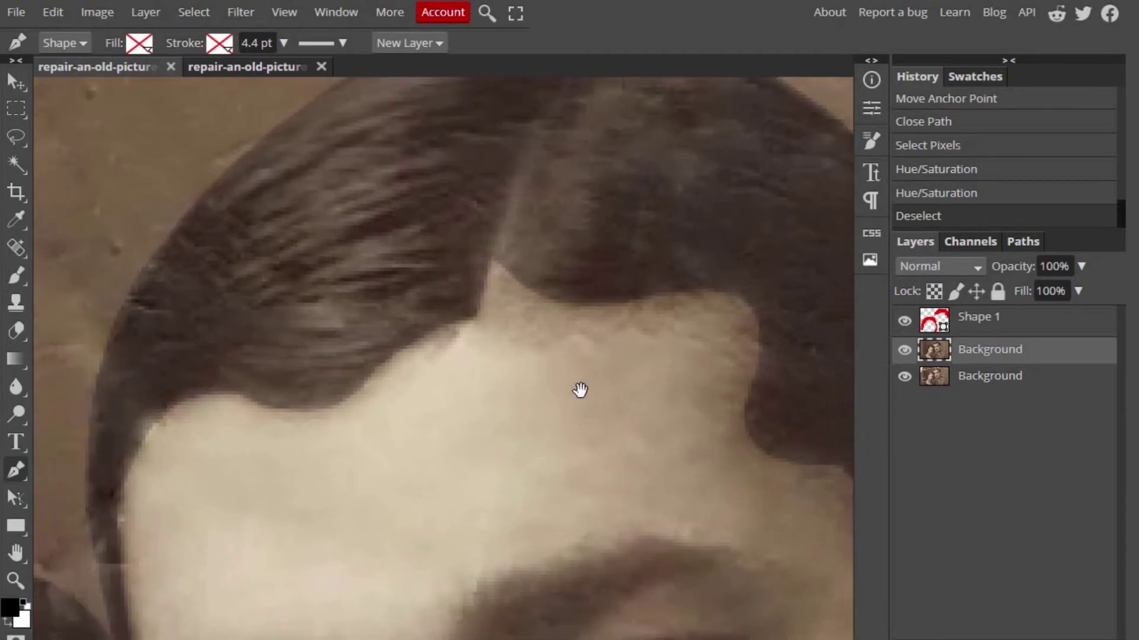
{"action": "scroll", "coordinate": [521, 351], "scroll_direction": "down", "scroll_amount": 2}
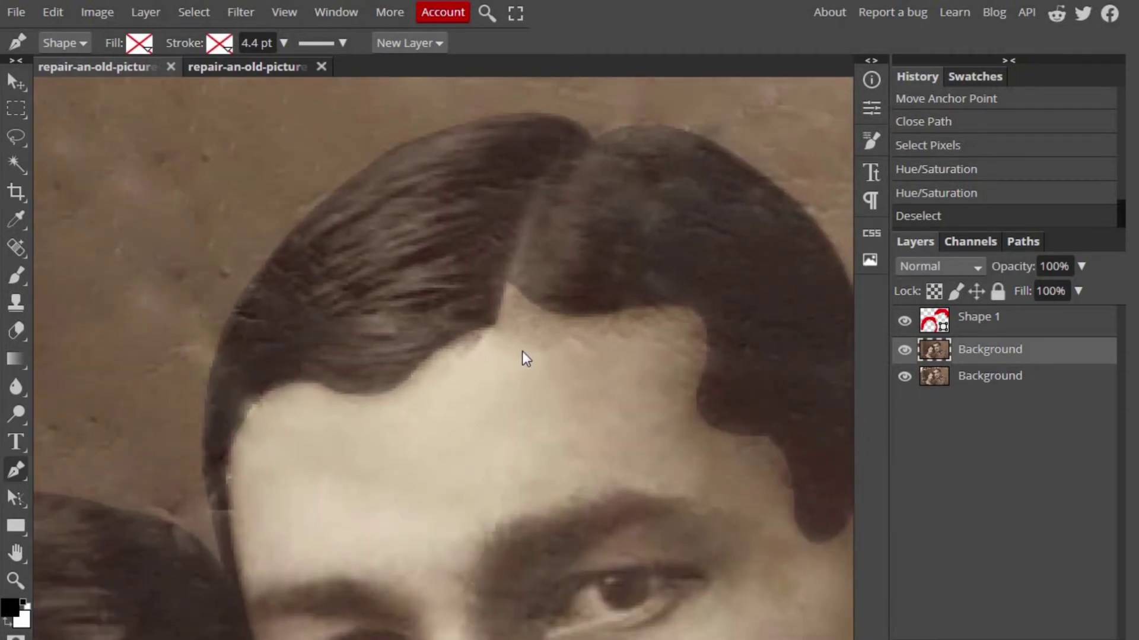
{"action": "scroll", "coordinate": [528, 349], "scroll_direction": "down", "scroll_amount": 3}
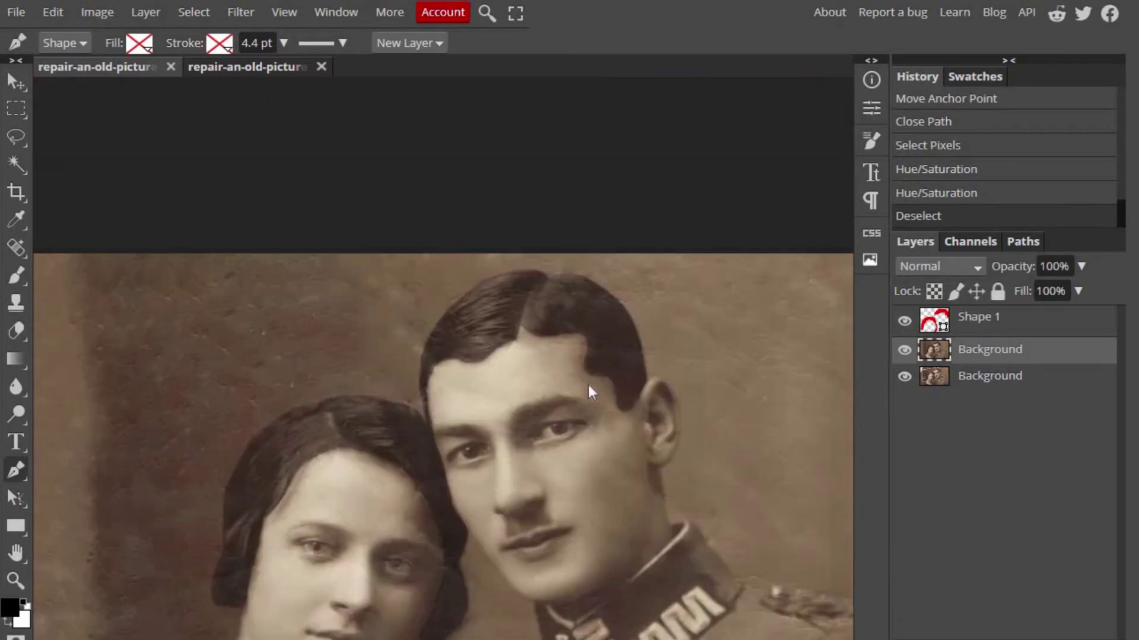
{"action": "scroll", "coordinate": [588, 386], "scroll_direction": "up", "scroll_amount": 3}
{"action": "scroll", "coordinate": [503, 364], "scroll_direction": "down", "scroll_amount": 1}
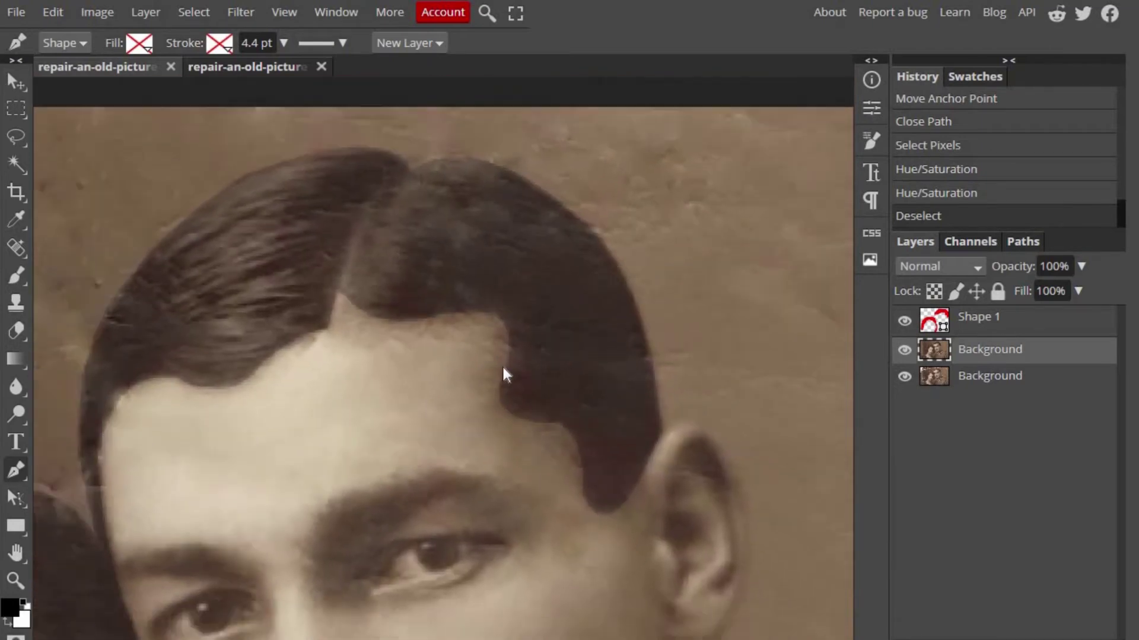
{"action": "scroll", "coordinate": [463, 368], "scroll_direction": "down", "scroll_amount": 2}
{"action": "scroll", "coordinate": [476, 351], "scroll_direction": "up", "scroll_amount": 1}
{"action": "scroll", "coordinate": [460, 387], "scroll_direction": "up", "scroll_amount": 1}
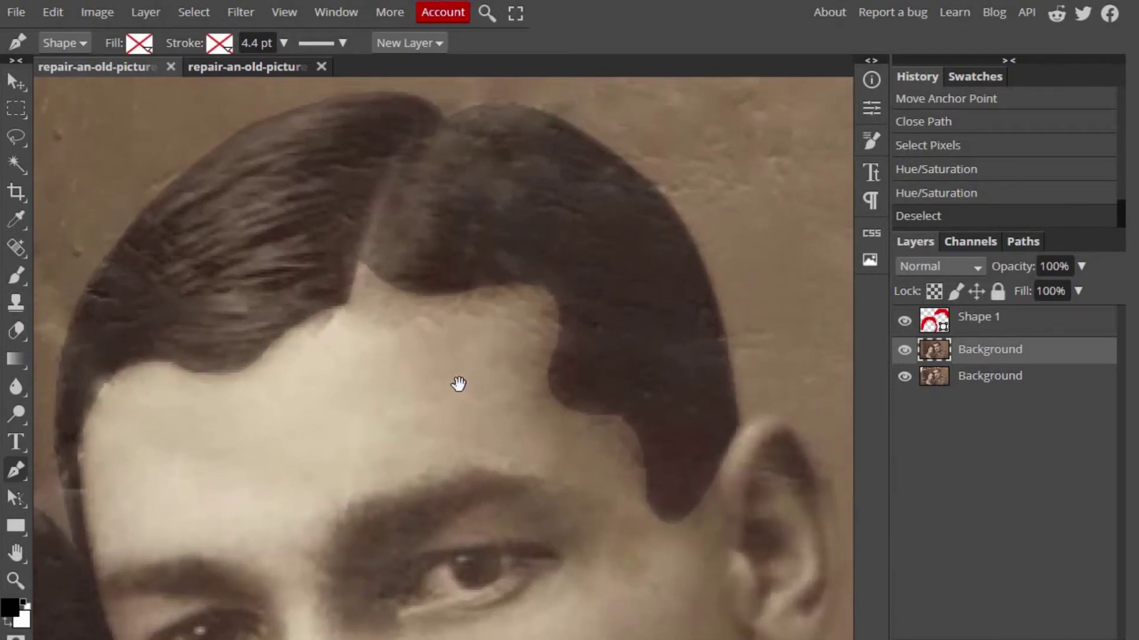
{"action": "scroll", "coordinate": [461, 387], "scroll_direction": "up", "scroll_amount": 2}
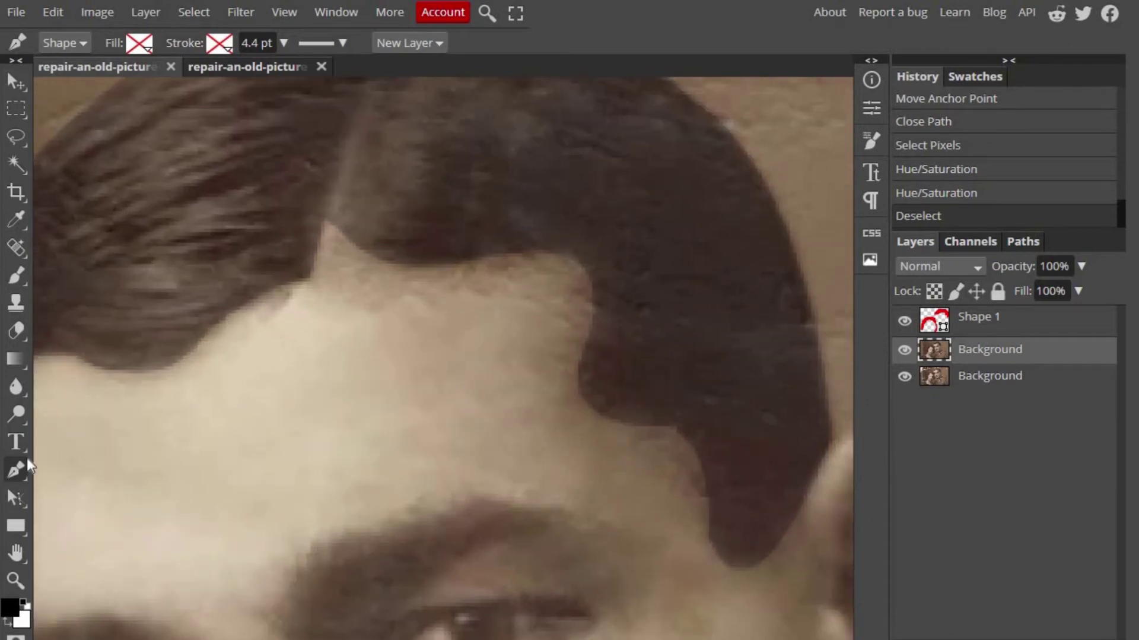
- Switch to the Blur tool and set its brush size to 5 px
{"action": "left_click", "coordinate": [20, 384]}
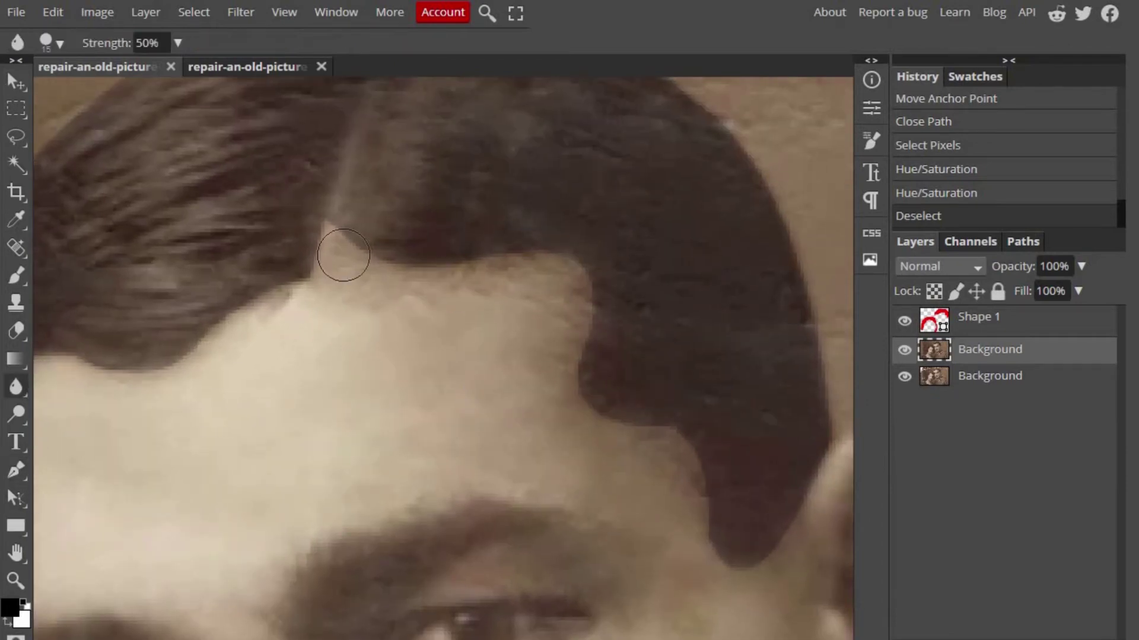
{"action": "left_click_drag", "start_coordinate": [346, 255], "coordinate": [339, 247]}
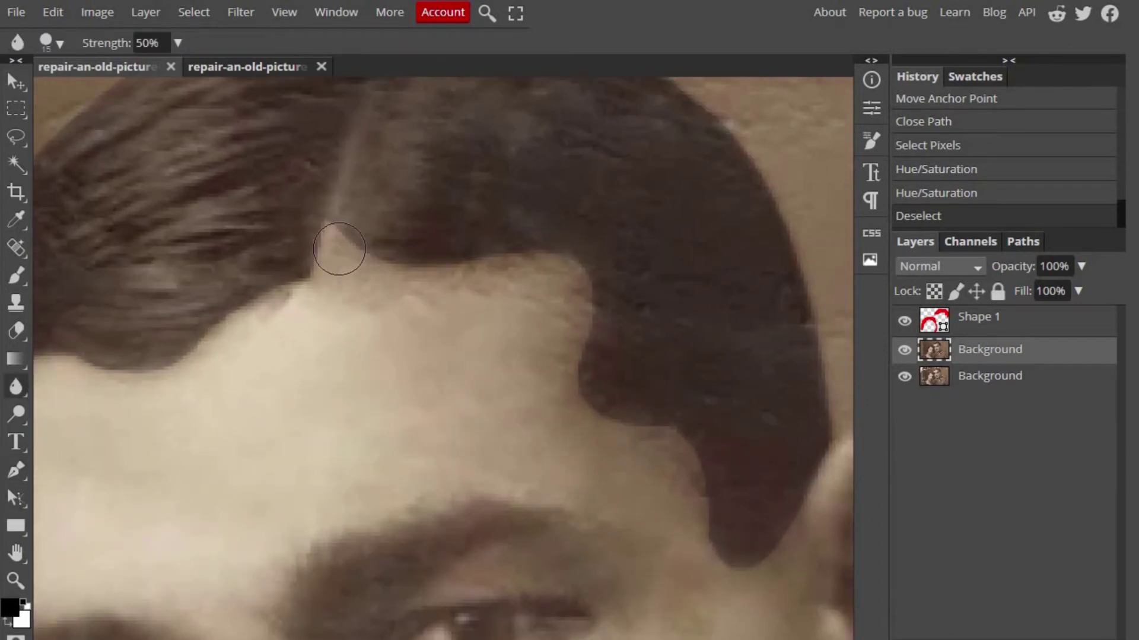
{"action": "left_click", "coordinate": [59, 44]}
{"action": "left_click_drag", "start_coordinate": [164, 92], "coordinate": [144, 92]}
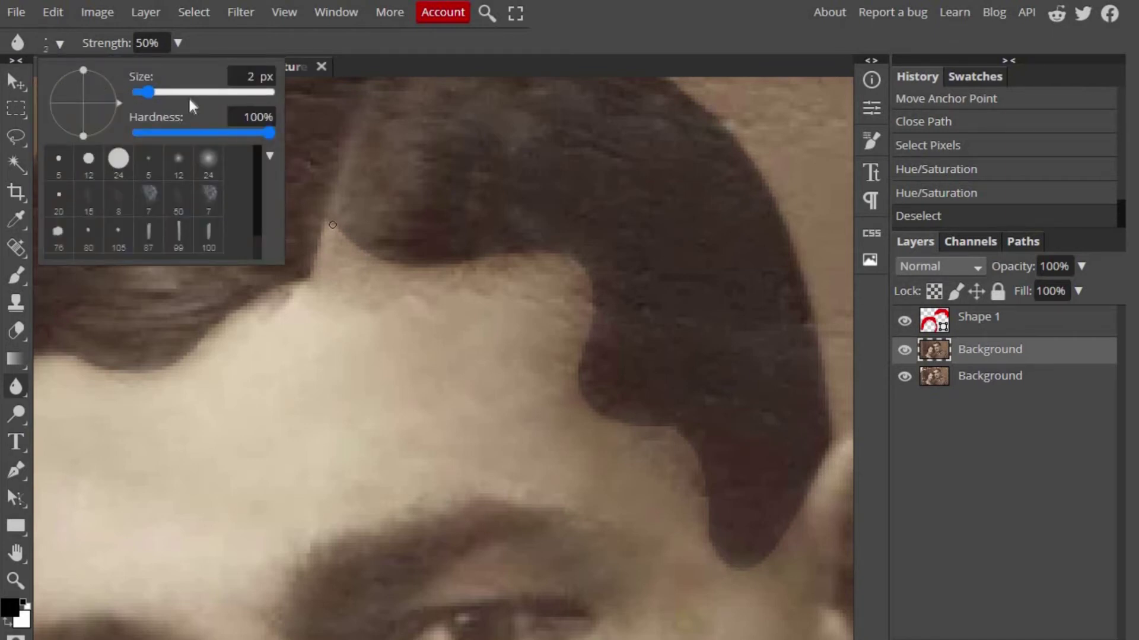
{"action": "left_click", "coordinate": [159, 93]}
{"action": "left_click_drag", "start_coordinate": [154, 90], "coordinate": [149, 92]}
{"action": "double_click", "coordinate": [250, 76]}
{"action": "type", "text": "5"}
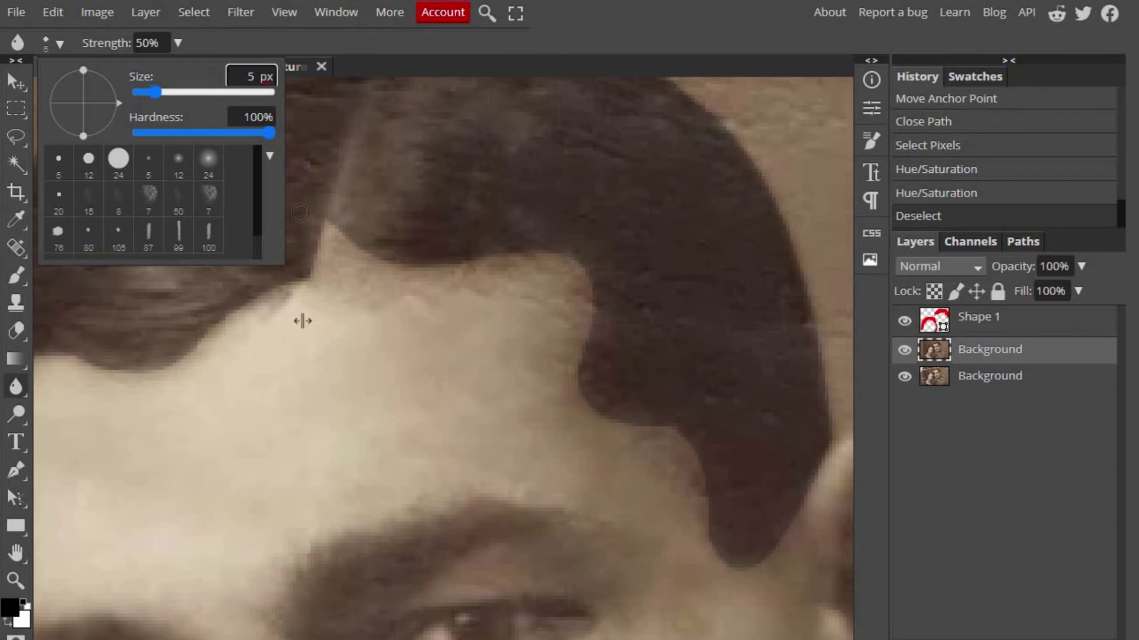
{"action": "key", "text": "Return"}
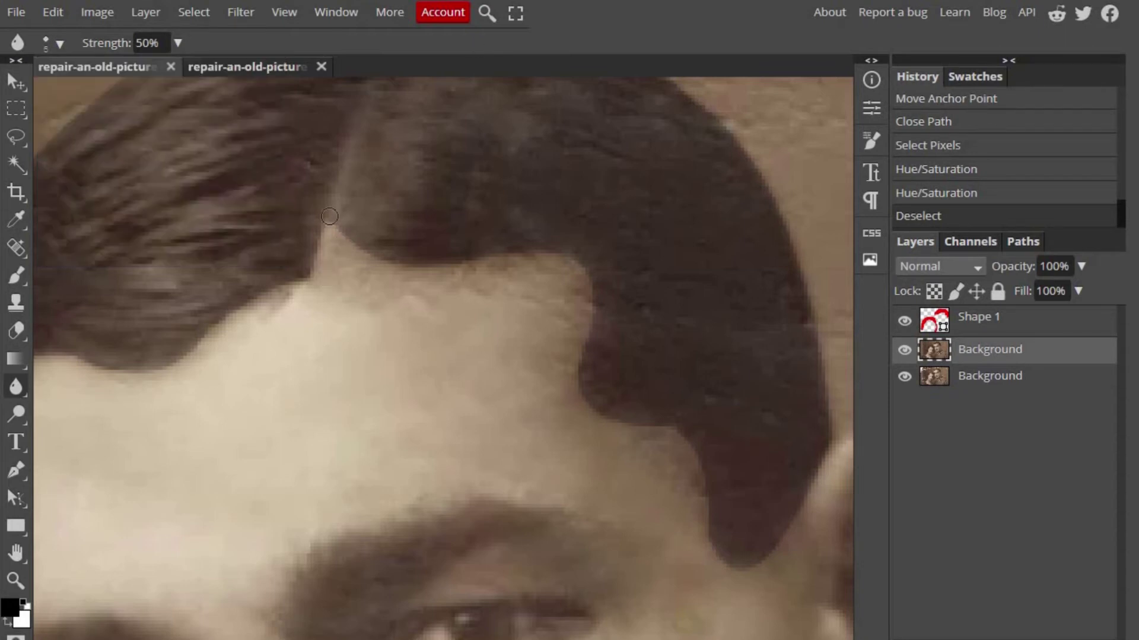
- Blur along both heads' hairlines and lower hair edges to soften them
{"action": "mouse_move", "coordinate": [358, 236]}
{"action": "left_mouse_down"}
{"action": "mouse_move", "coordinate": [349, 238]}
{"action": "mouse_move", "coordinate": [394, 264]}
{"action": "mouse_move", "coordinate": [558, 256]}
{"action": "mouse_move", "coordinate": [580, 282]}
{"action": "mouse_move", "coordinate": [583, 269]}
{"action": "mouse_move", "coordinate": [587, 389]}
{"action": "left_mouse_up"}
{"action": "left_click_drag", "start_coordinate": [651, 424], "coordinate": [670, 432]}
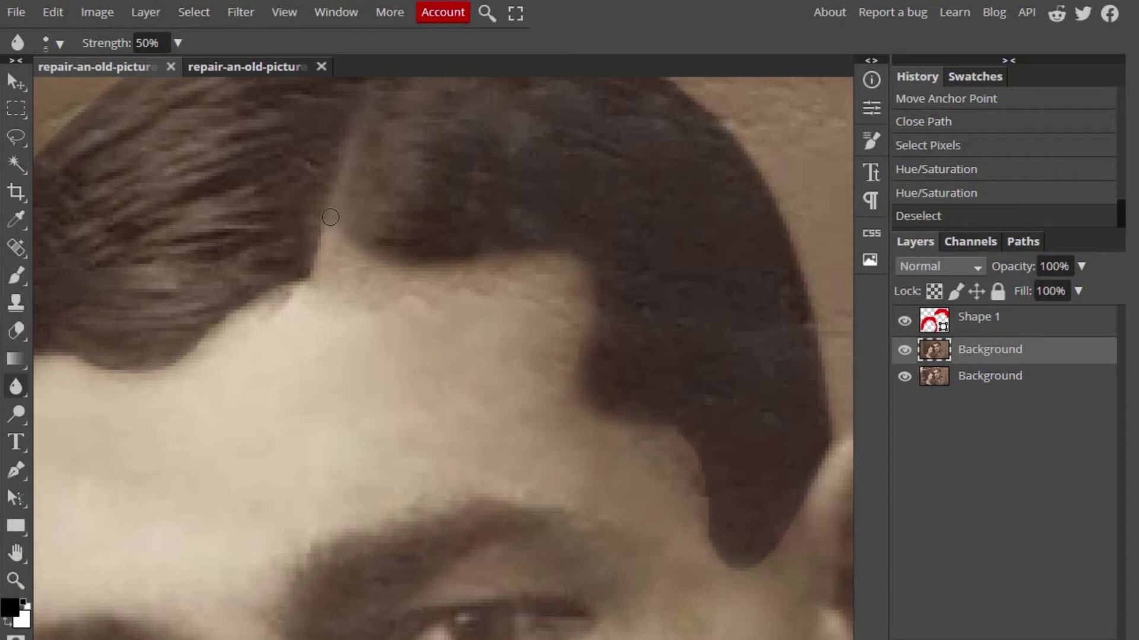
{"action": "mouse_move", "coordinate": [331, 222]}
{"action": "left_mouse_down"}
{"action": "mouse_move", "coordinate": [376, 262]}
{"action": "mouse_move", "coordinate": [528, 257]}
{"action": "mouse_move", "coordinate": [671, 449]}
{"action": "left_mouse_up"}
{"action": "left_click_drag", "start_coordinate": [710, 531], "coordinate": [825, 446]}
{"action": "scroll", "coordinate": [696, 259], "scroll_direction": "left", "scroll_amount": 5}
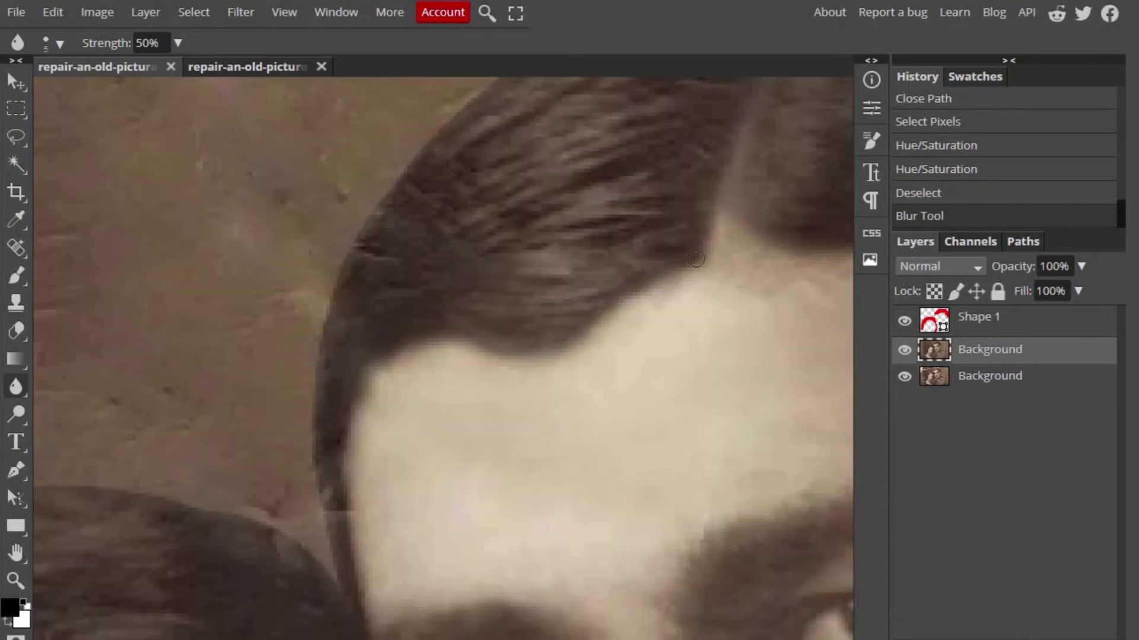
{"action": "mouse_move", "coordinate": [696, 258]}
{"action": "left_mouse_down"}
{"action": "mouse_move", "coordinate": [593, 356]}
{"action": "mouse_move", "coordinate": [645, 334]}
{"action": "mouse_move", "coordinate": [695, 174]}
{"action": "left_mouse_up"}
{"action": "scroll", "coordinate": [576, 230], "scroll_direction": "down", "scroll_amount": 5}
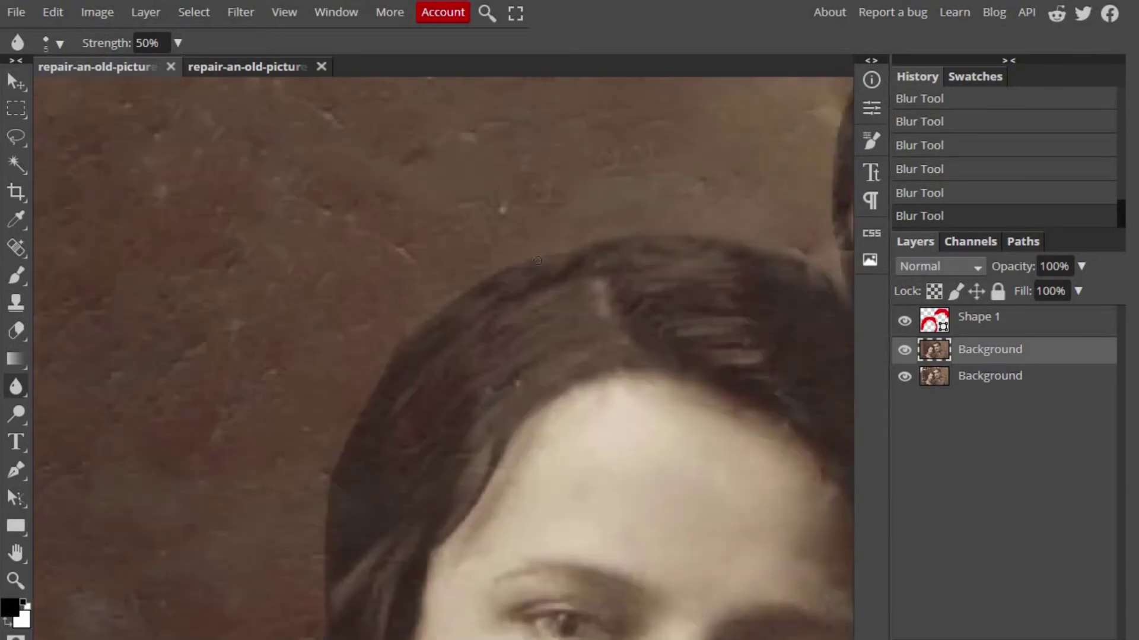
{"action": "scroll", "coordinate": [593, 190], "scroll_direction": "up", "scroll_amount": 2}
{"action": "scroll", "coordinate": [599, 181], "scroll_direction": "up", "scroll_amount": 2}
{"action": "scroll", "coordinate": [604, 175], "scroll_direction": "up", "scroll_amount": 1}
{"action": "scroll", "coordinate": [603, 175], "scroll_direction": "down", "scroll_amount": 2}
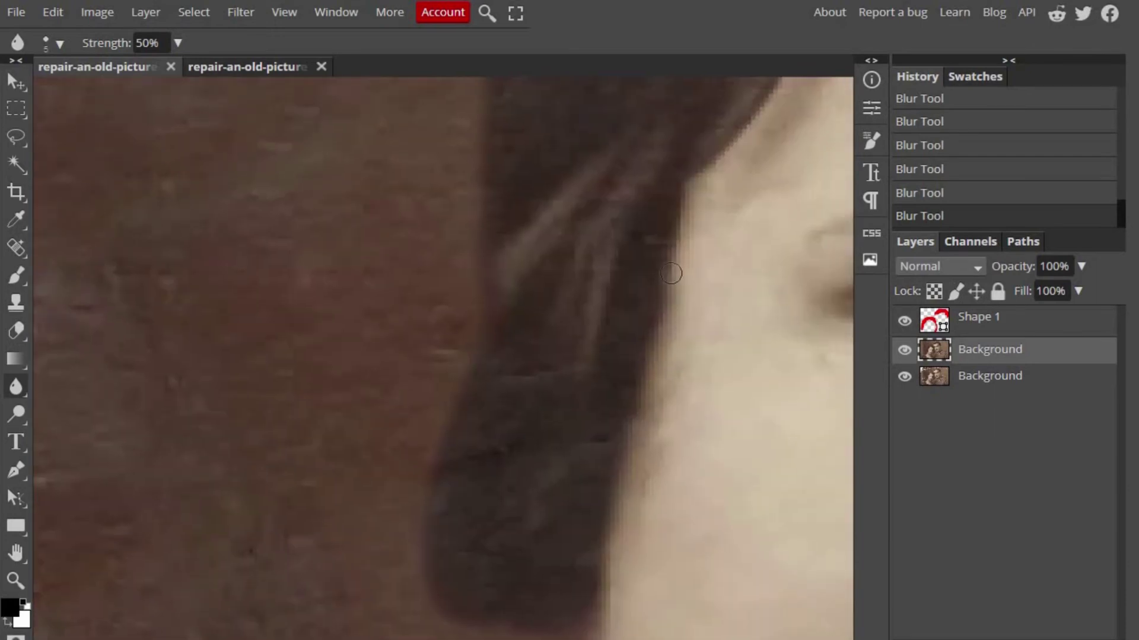
{"action": "scroll", "coordinate": [603, 175], "scroll_direction": "down", "scroll_amount": 3}
- Hide the bottom Background, duplicate the photo layer, and move Background above its copy
{"action": "key", "text": "p"}
{"action": "left_click", "coordinate": [904, 376]}
{"action": "key", "text": "ctrl+j"}
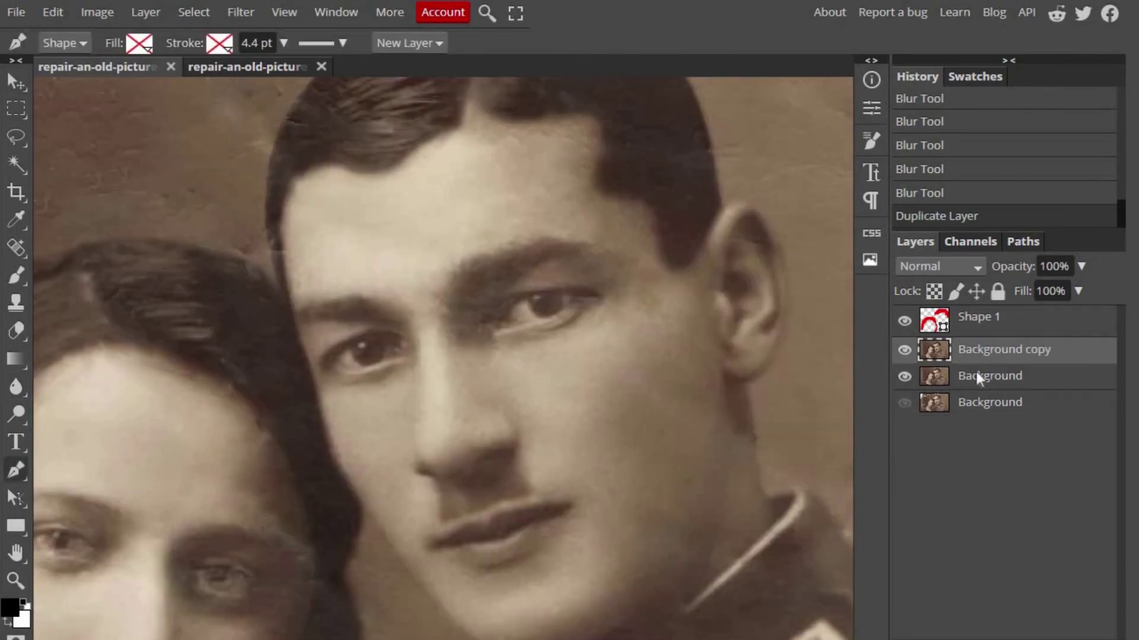
{"action": "left_click_drag", "start_coordinate": [977, 374], "coordinate": [1007, 363]}
{"action": "scroll", "coordinate": [611, 330], "scroll_direction": "up", "scroll_amount": 3}
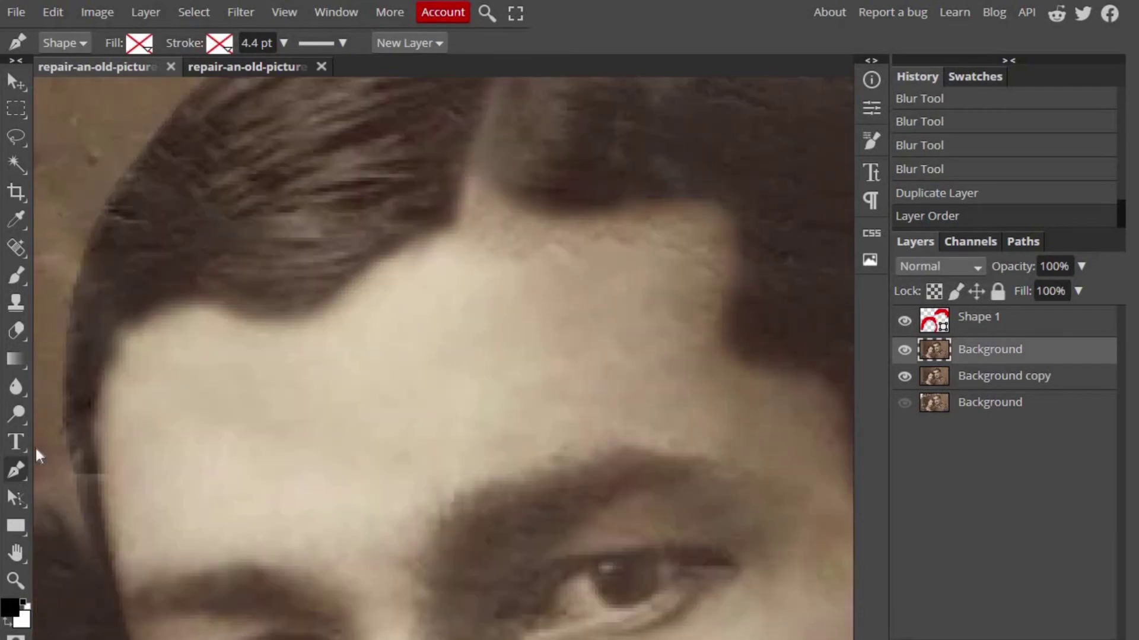
- Start a Pen path on the man's forehead hairline and curve it around his ear
{"action": "left_click", "coordinate": [467, 177]}
{"action": "left_click_drag", "start_coordinate": [655, 206], "coordinate": [781, 158]}
{"action": "left_click", "coordinate": [734, 255]}
{"action": "left_click_drag", "start_coordinate": [736, 247], "coordinate": [801, 237]}
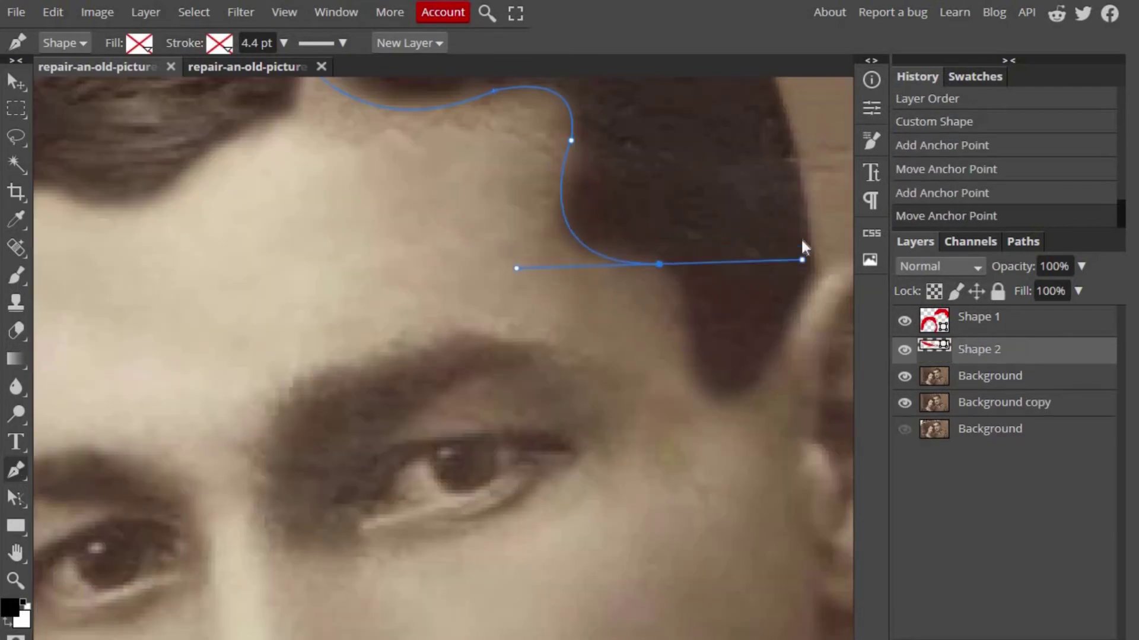
{"action": "scroll", "coordinate": [801, 238], "scroll_direction": "down", "scroll_amount": 3}
{"action": "mouse_move", "coordinate": [694, 254]}
{"action": "left_mouse_down"}
{"action": "mouse_move", "coordinate": [720, 333]}
{"action": "mouse_move", "coordinate": [594, 354]}
{"action": "left_mouse_up"}
{"action": "scroll", "coordinate": [717, 258], "scroll_direction": "right", "scroll_amount": 2}
{"action": "scroll", "coordinate": [677, 288], "scroll_direction": "down", "scroll_amount": 2}
{"action": "scroll", "coordinate": [649, 439], "scroll_direction": "down", "scroll_amount": 3}
- Continue the path below the ear, along the jaw, collar and chin edge
{"action": "left_click", "coordinate": [666, 504]}
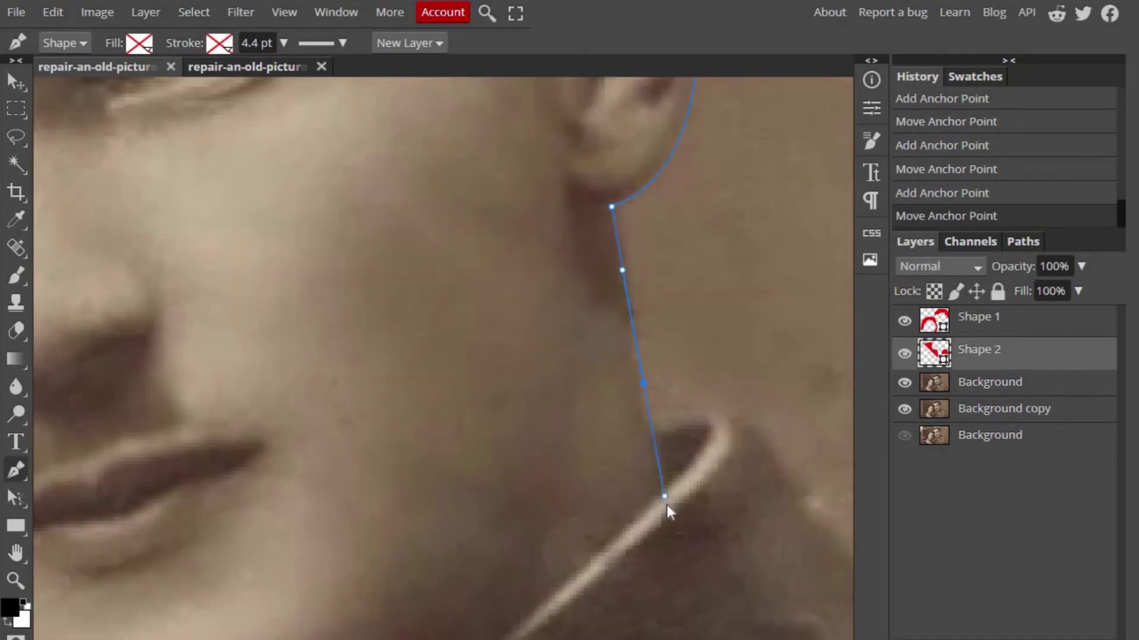
{"action": "scroll", "coordinate": [718, 433], "scroll_direction": "down", "scroll_amount": 2}
{"action": "scroll", "coordinate": [718, 432], "scroll_direction": "left", "scroll_amount": 2}
{"action": "left_click_drag", "start_coordinate": [676, 339], "coordinate": [541, 461]}
{"action": "scroll", "coordinate": [534, 468], "scroll_direction": "down", "scroll_amount": 1}
{"action": "left_click_drag", "start_coordinate": [483, 485], "coordinate": [376, 425]}
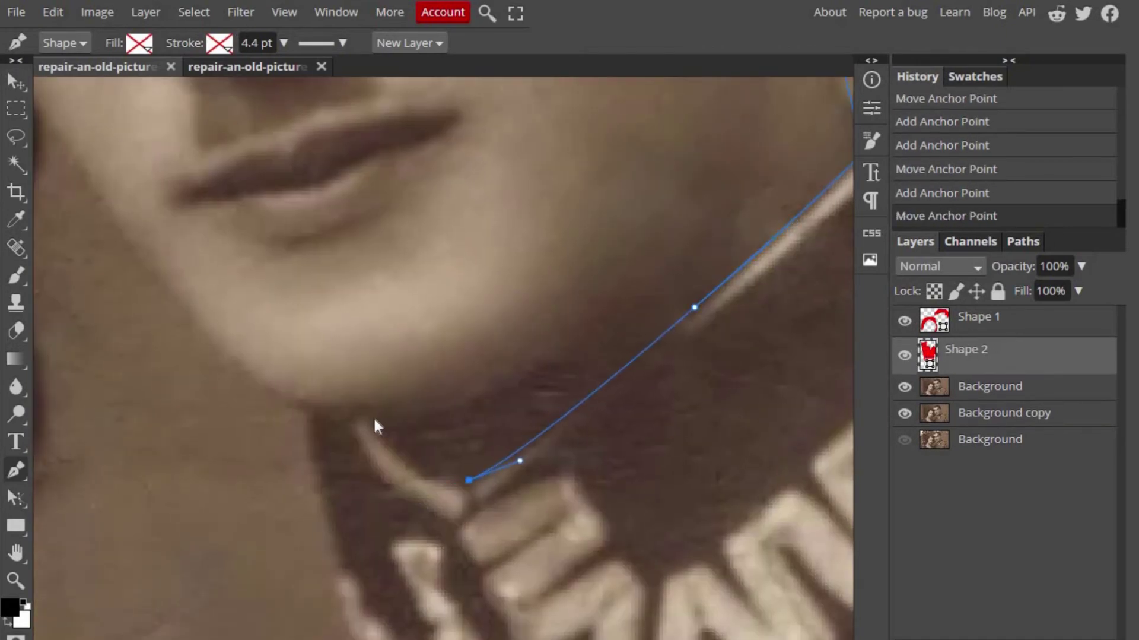
{"action": "scroll", "coordinate": [352, 383], "scroll_direction": "left", "scroll_amount": 2}
{"action": "scroll", "coordinate": [294, 321], "scroll_direction": "up", "scroll_amount": 2}
{"action": "left_click_drag", "start_coordinate": [394, 310], "coordinate": [364, 205]}
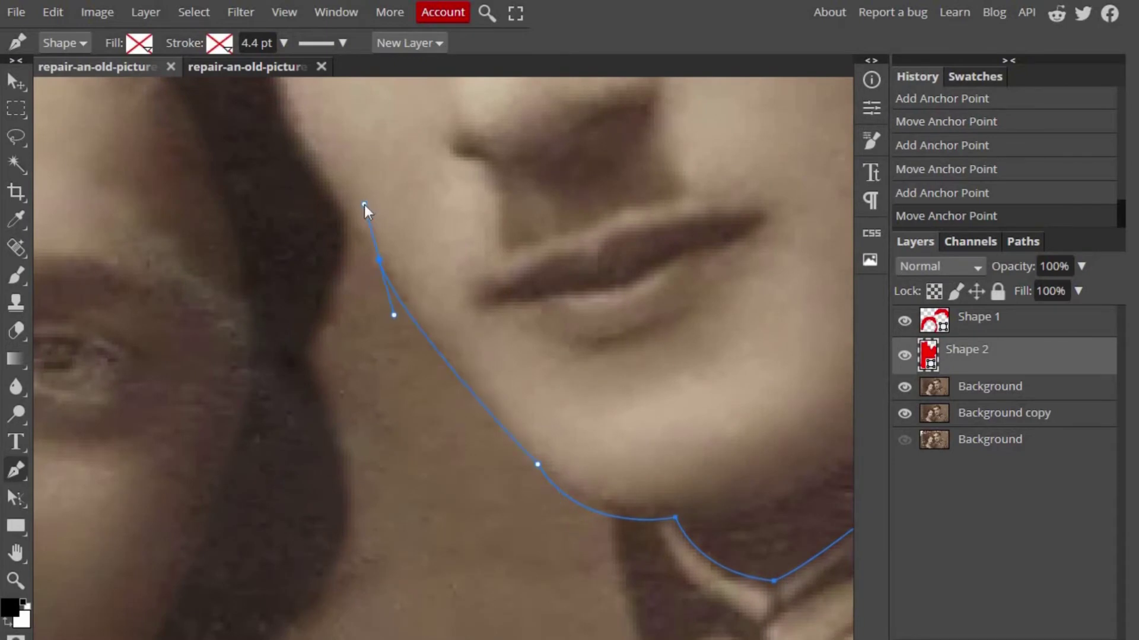
{"action": "scroll", "coordinate": [416, 220], "scroll_direction": "up", "scroll_amount": 2}
{"action": "left_click", "coordinate": [433, 178]}
- Trace up the cheek and temple hairline and close the path around the face
{"action": "scroll", "coordinate": [439, 225], "scroll_direction": "up", "scroll_amount": 2}
{"action": "left_click", "coordinate": [460, 285]}
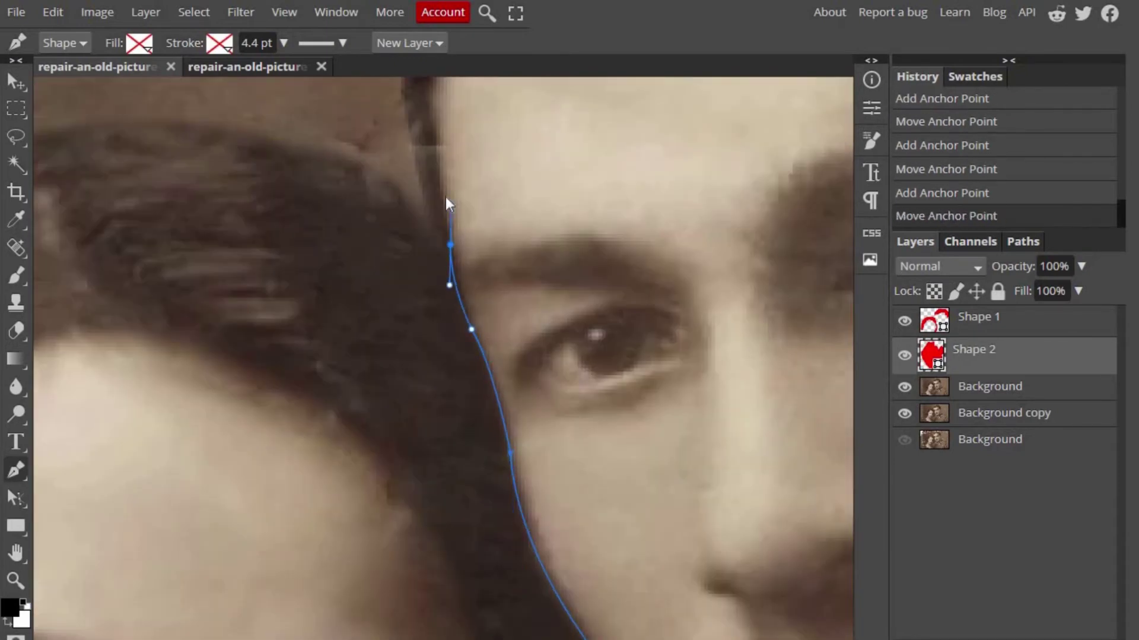
{"action": "scroll", "coordinate": [445, 198], "scroll_direction": "up", "scroll_amount": 3}
{"action": "left_click_drag", "start_coordinate": [384, 269], "coordinate": [417, 267]}
{"action": "scroll", "coordinate": [473, 422], "scroll_direction": "up", "scroll_amount": 1}
{"action": "scroll", "coordinate": [473, 423], "scroll_direction": "down", "scroll_amount": 2}
{"action": "left_click_drag", "start_coordinate": [508, 335], "coordinate": [554, 255]}
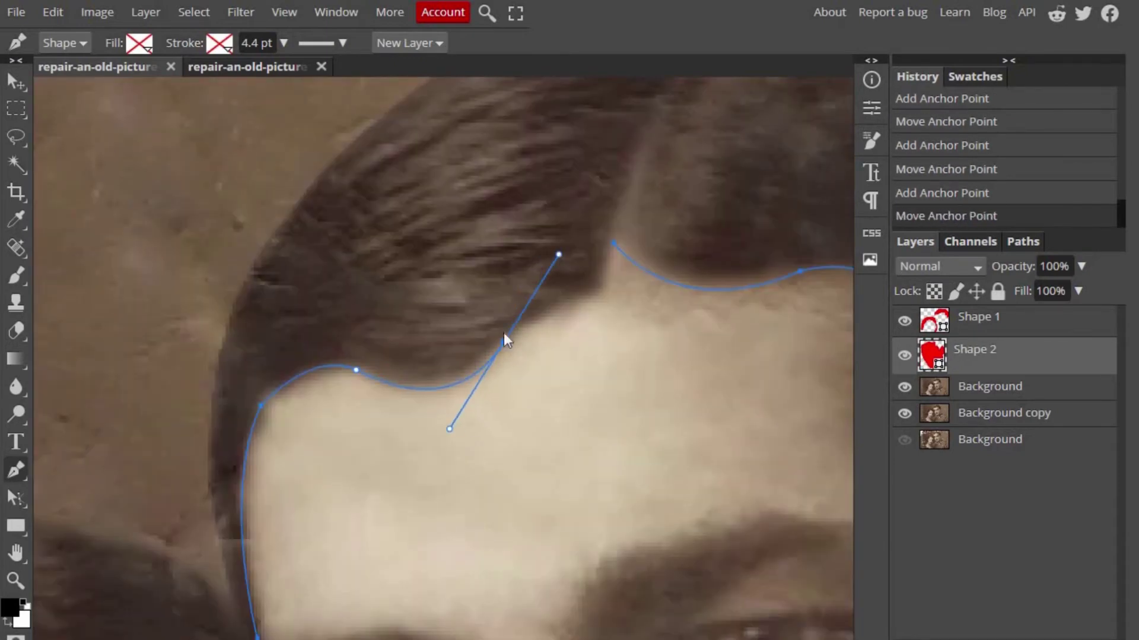
{"action": "left_click", "coordinate": [602, 294]}
{"action": "left_click", "coordinate": [657, 275]}
{"action": "scroll", "coordinate": [713, 332], "scroll_direction": "down", "scroll_amount": 2}
{"action": "scroll", "coordinate": [717, 461], "scroll_direction": "down", "scroll_amount": 1}
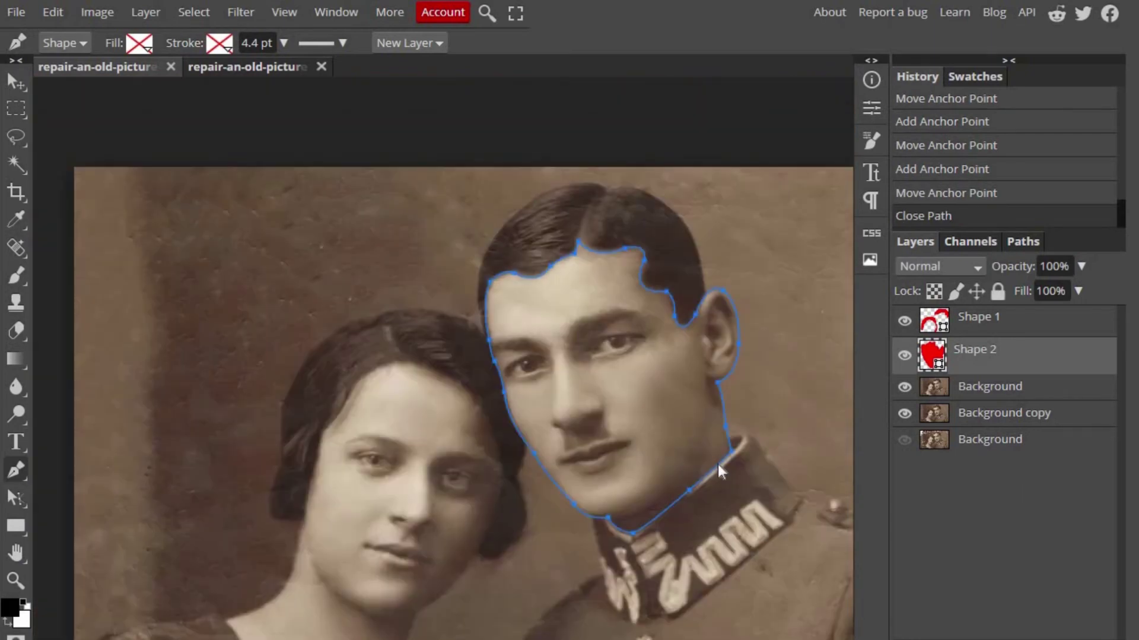
- Turn the closed face path into a selection and target the Background layer
{"action": "right_click", "coordinate": [718, 461]}
{"action": "left_click", "coordinate": [756, 539]}
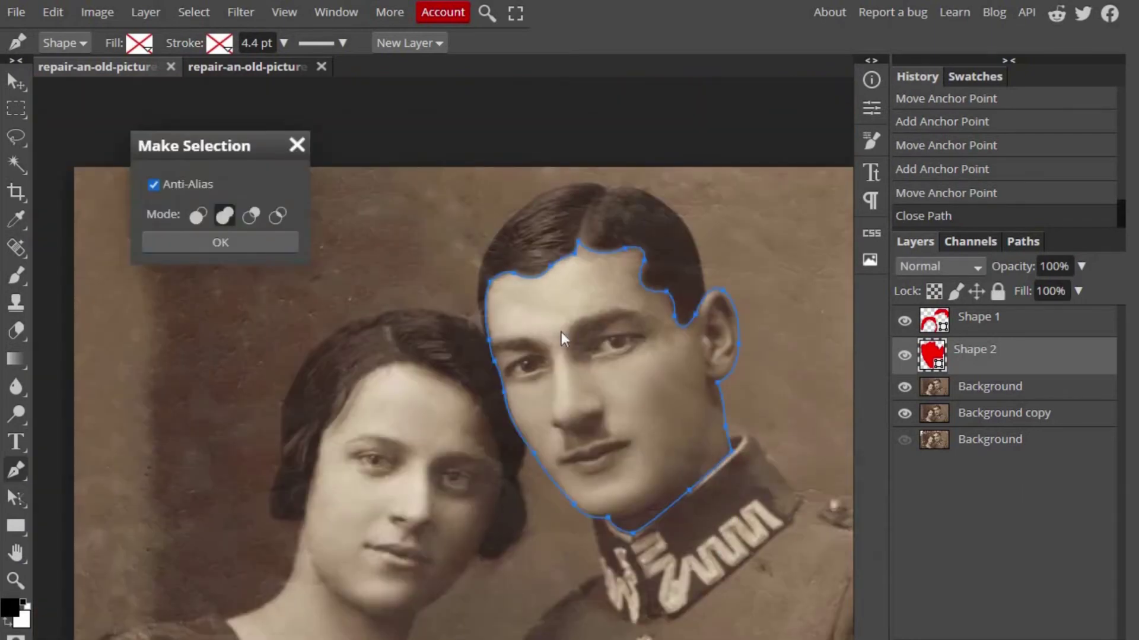
{"action": "left_click", "coordinate": [226, 240]}
{"action": "scroll", "coordinate": [727, 314], "scroll_direction": "up", "scroll_amount": 3}
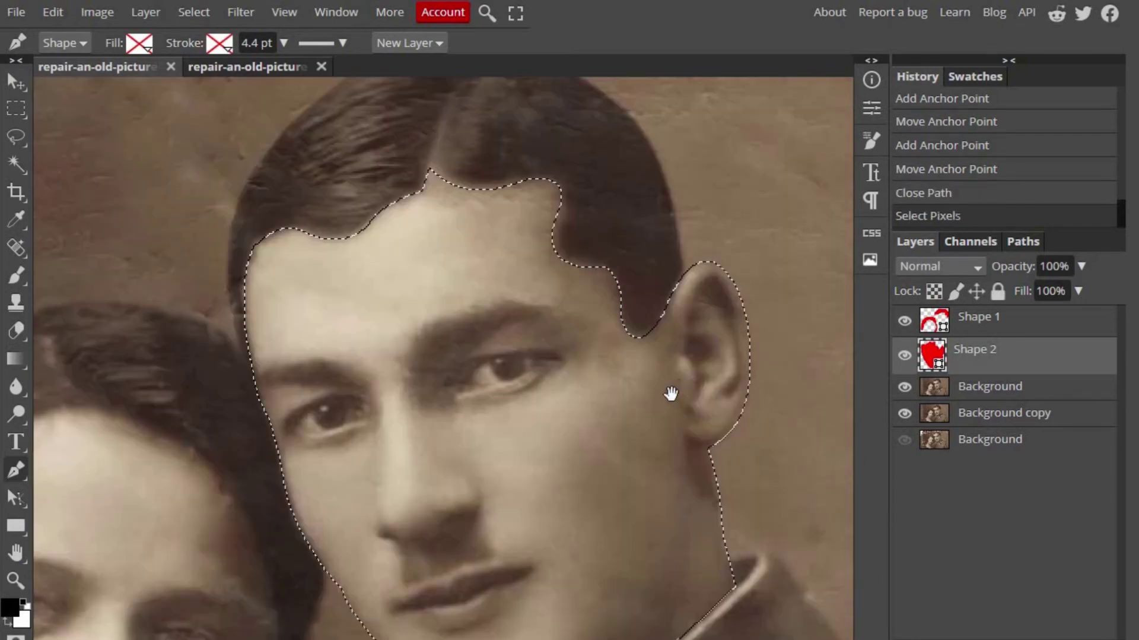
{"action": "left_click_drag", "start_coordinate": [671, 393], "coordinate": [663, 344]}
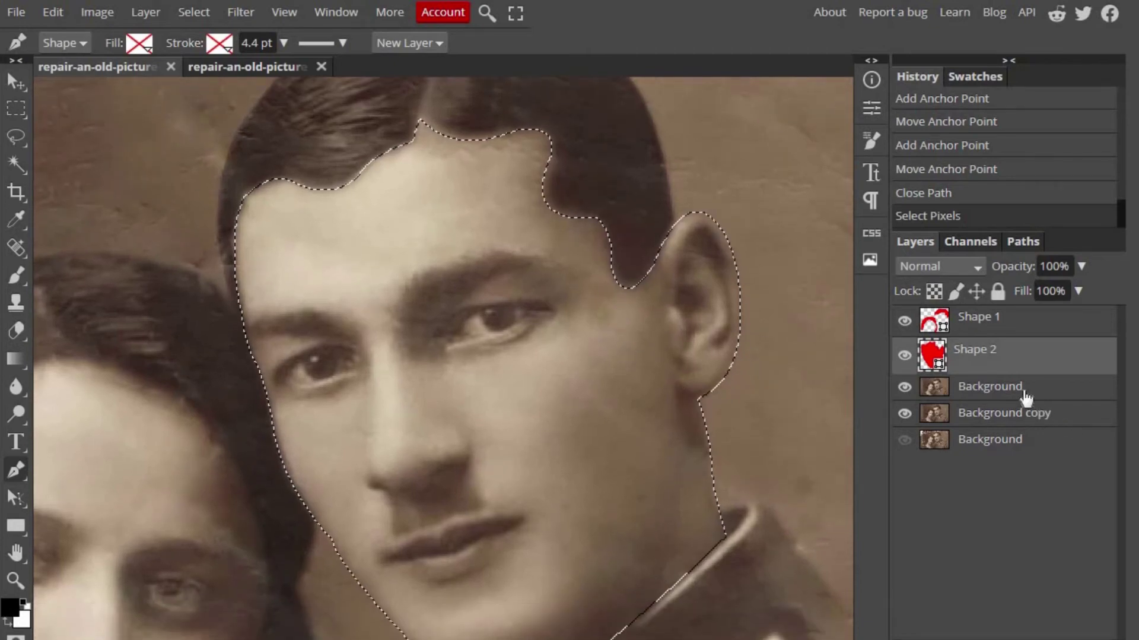
{"action": "left_click", "coordinate": [1026, 392]}
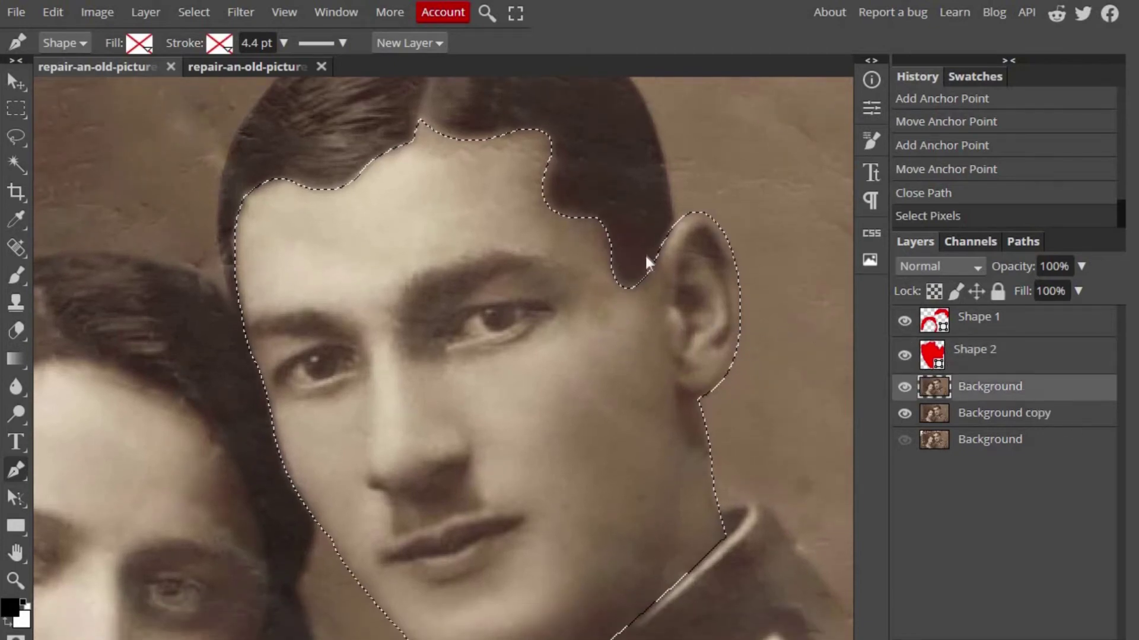
{"action": "scroll", "coordinate": [646, 252], "scroll_direction": "down", "scroll_amount": 3}
- Shift the man's face hue toward pink and apply a warming Color Balance
{"action": "left_click", "coordinate": [97, 12]}
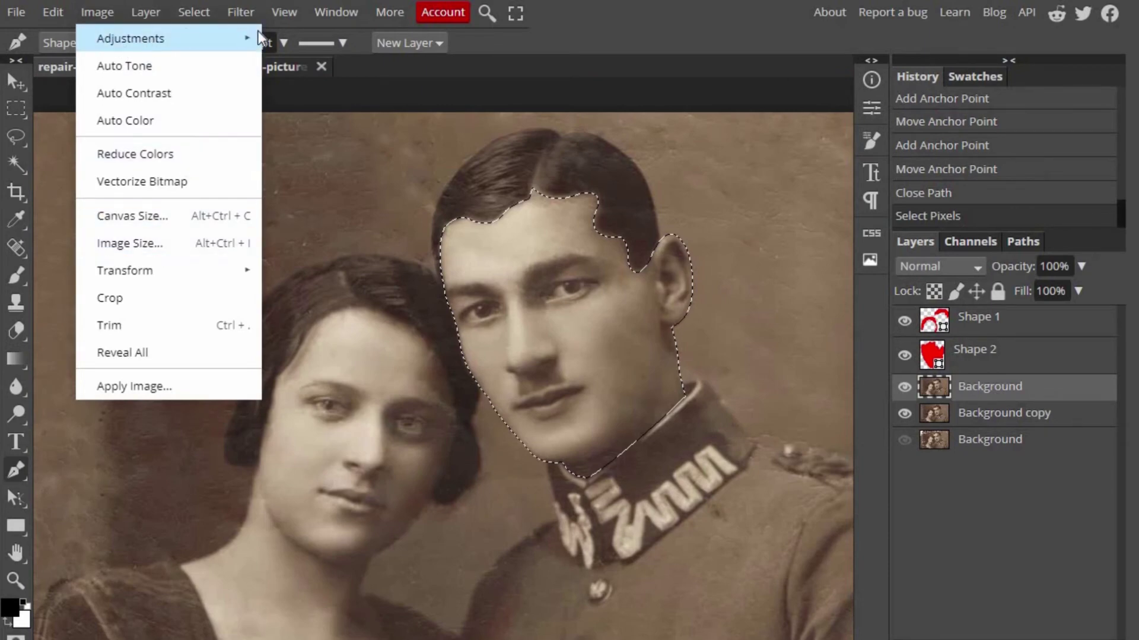
{"action": "mouse_move", "coordinate": [131, 38]}
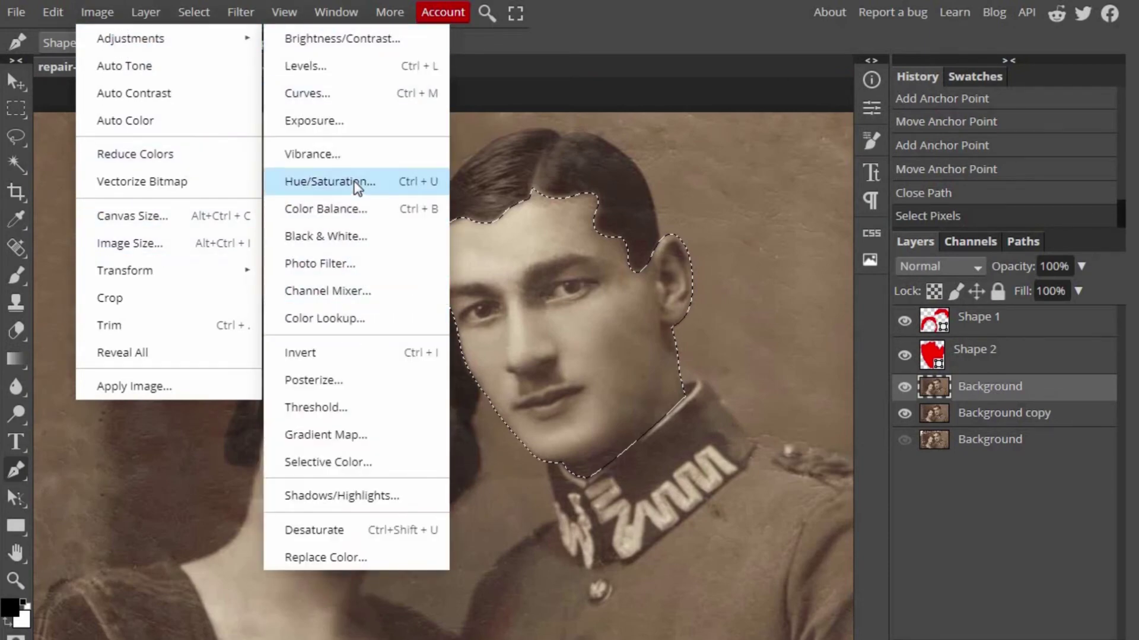
{"action": "left_click", "coordinate": [358, 187]}
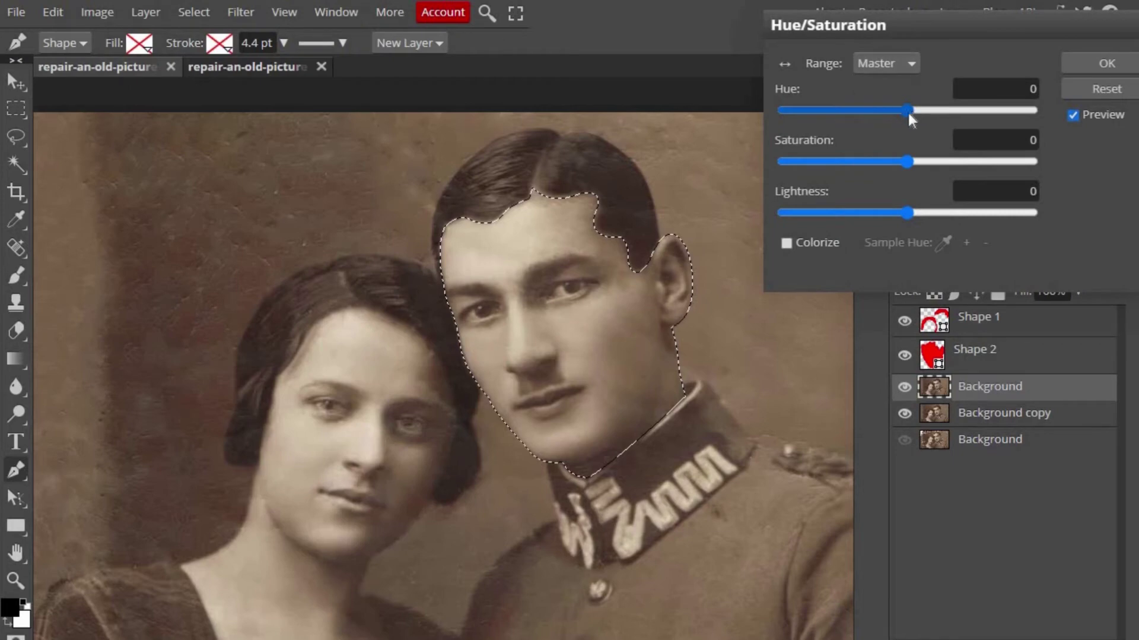
{"action": "mouse_move", "coordinate": [908, 111]}
{"action": "left_mouse_down"}
{"action": "mouse_move", "coordinate": [867, 110]}
{"action": "mouse_move", "coordinate": [1030, 116]}
{"action": "mouse_move", "coordinate": [767, 122]}
{"action": "mouse_move", "coordinate": [811, 127]}
{"action": "left_mouse_up"}
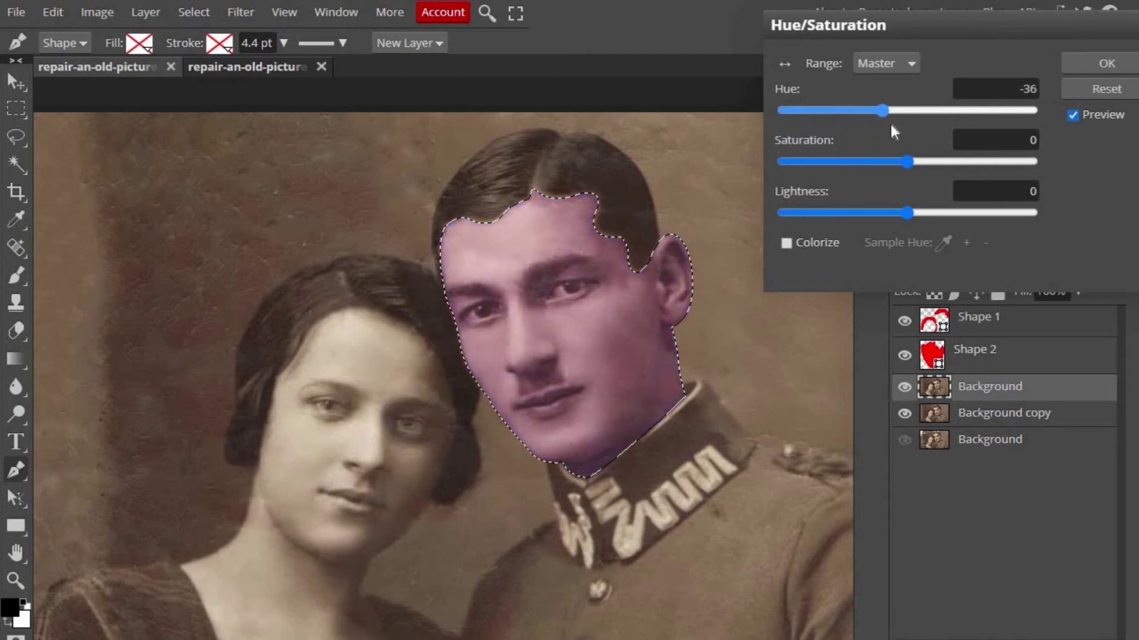
{"action": "left_click_drag", "start_coordinate": [892, 124], "coordinate": [904, 124]}
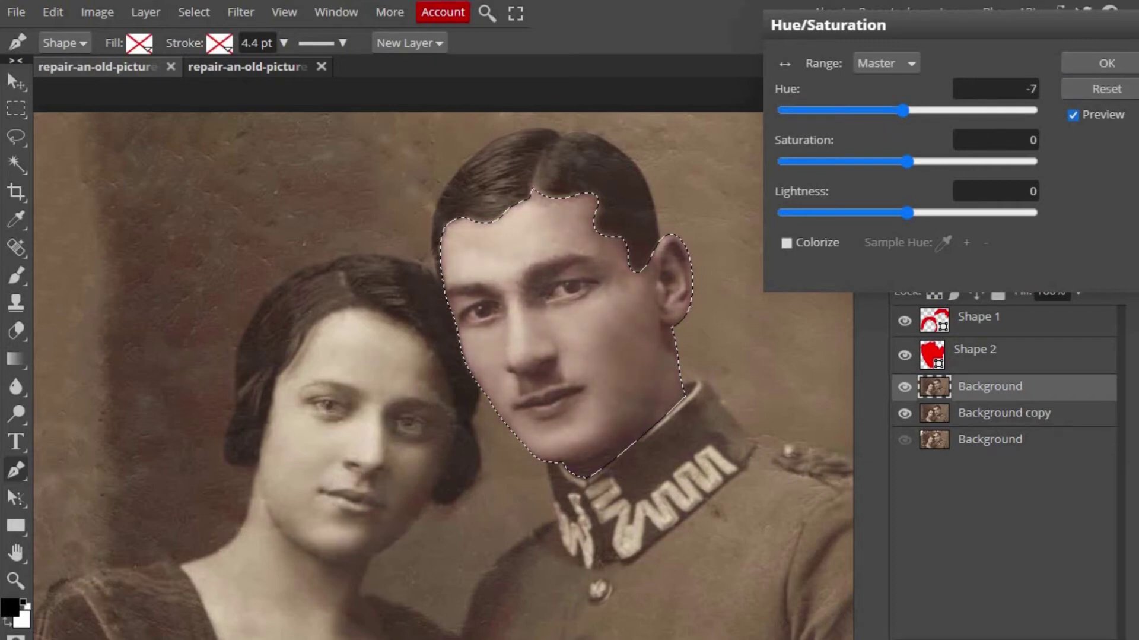
{"action": "left_click", "coordinate": [1107, 63]}
{"action": "left_click", "coordinate": [1115, 153]}
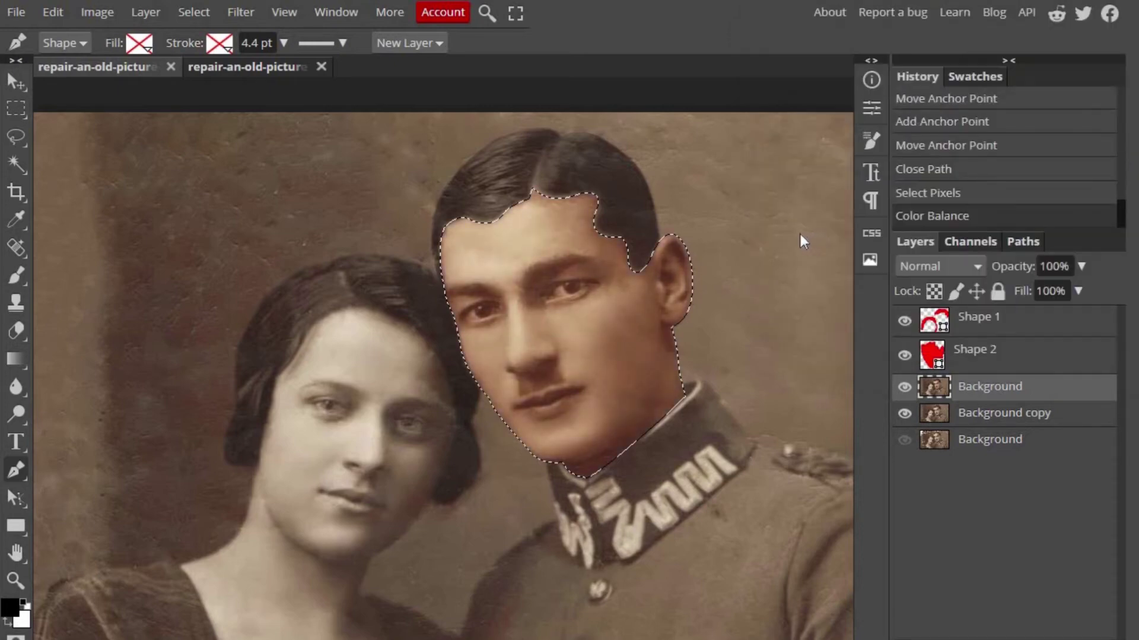
{"action": "key", "text": "ctrl+minus"}
{"action": "key", "text": "ctrl+minus"}
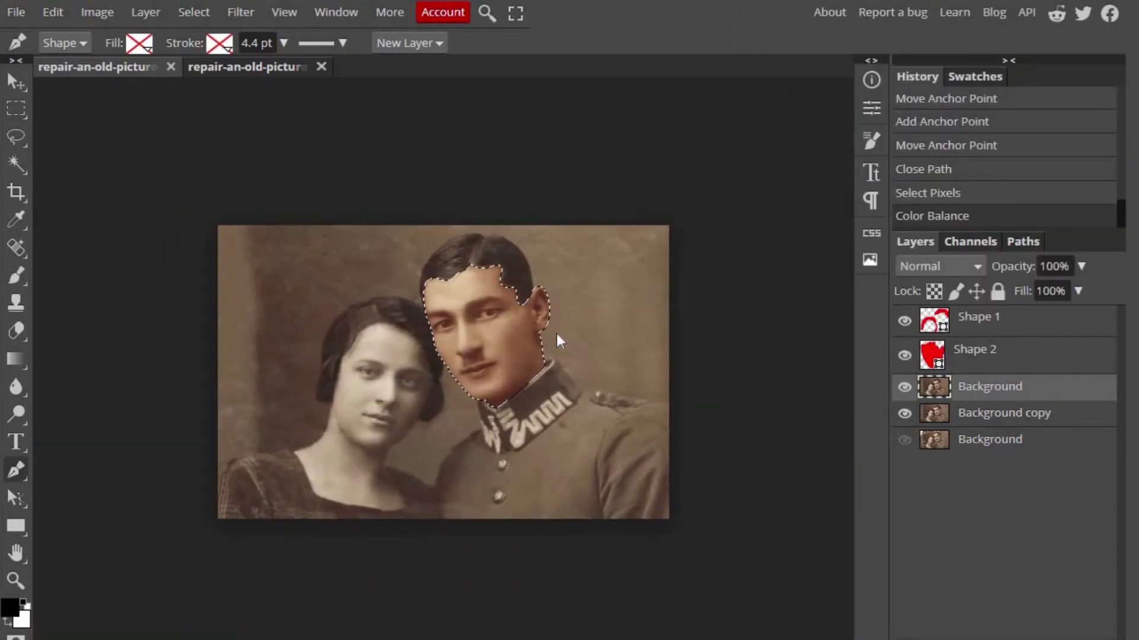
- Zoom in to inspect the man's warmed face and compare both faces
{"action": "scroll", "coordinate": [557, 330], "scroll_direction": "up", "scroll_amount": 2}
{"action": "scroll", "coordinate": [557, 341], "scroll_direction": "up", "scroll_amount": 3}
{"action": "left_click_drag", "start_coordinate": [641, 369], "coordinate": [710, 404]}
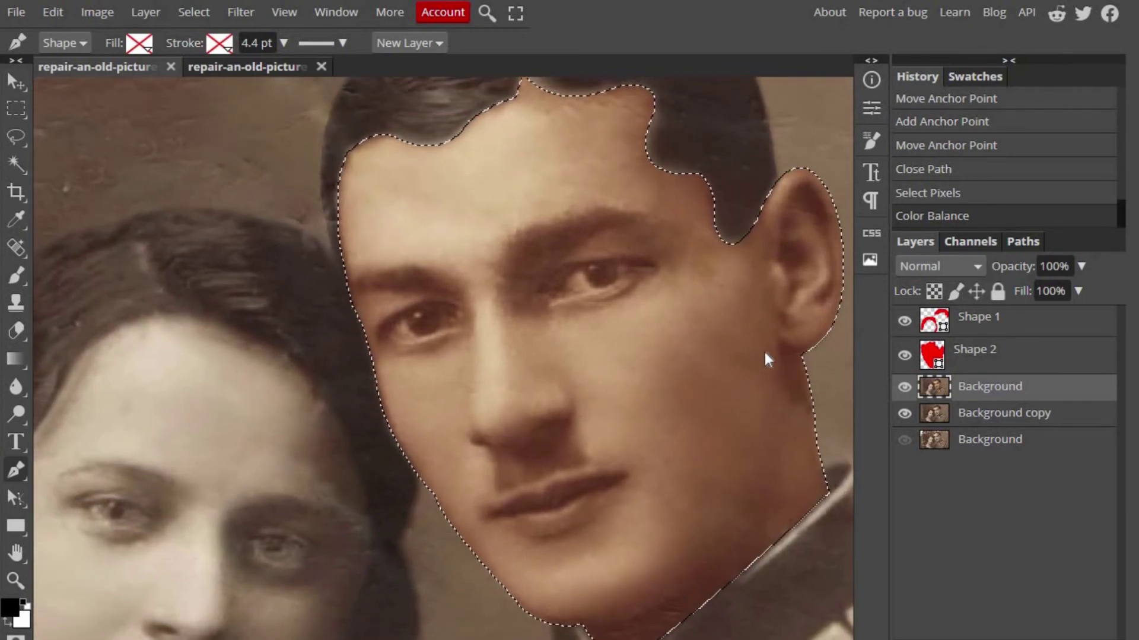
{"action": "scroll", "coordinate": [764, 350], "scroll_direction": "down", "scroll_amount": 2}
{"action": "scroll", "coordinate": [757, 346], "scroll_direction": "down", "scroll_amount": 1}
{"action": "mouse_move", "coordinate": [722, 406]}
{"action": "left_mouse_down"}
{"action": "mouse_move", "coordinate": [686, 363]}
{"action": "mouse_move", "coordinate": [656, 363]}
{"action": "left_mouse_up"}
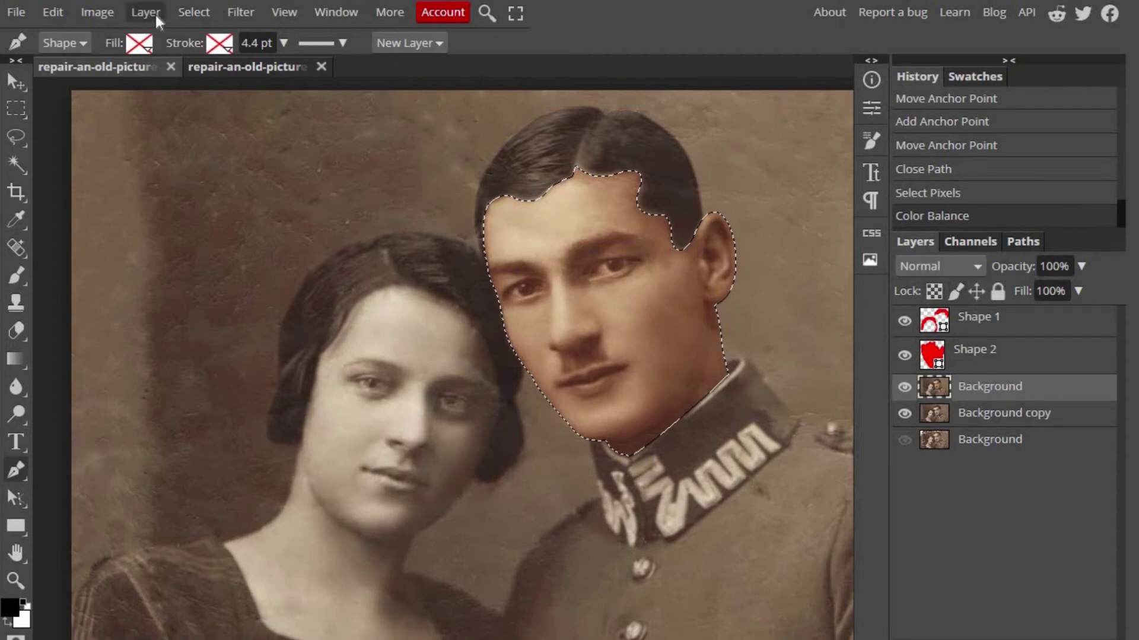
- Deselect the face selection with Select > Deselect
{"action": "left_click", "coordinate": [202, 8]}
{"action": "left_click", "coordinate": [212, 66]}
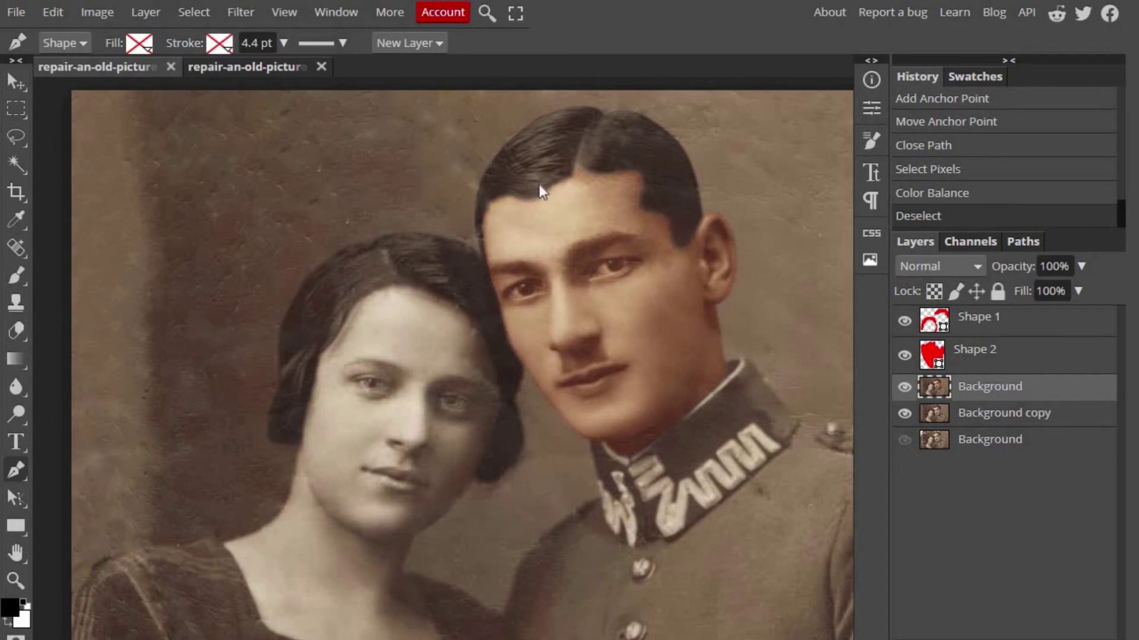
{"action": "scroll", "coordinate": [565, 167], "scroll_direction": "down", "scroll_amount": 3}
{"action": "scroll", "coordinate": [509, 256], "scroll_direction": "down", "scroll_amount": 3}
{"action": "scroll", "coordinate": [486, 302], "scroll_direction": "up", "scroll_amount": 3}
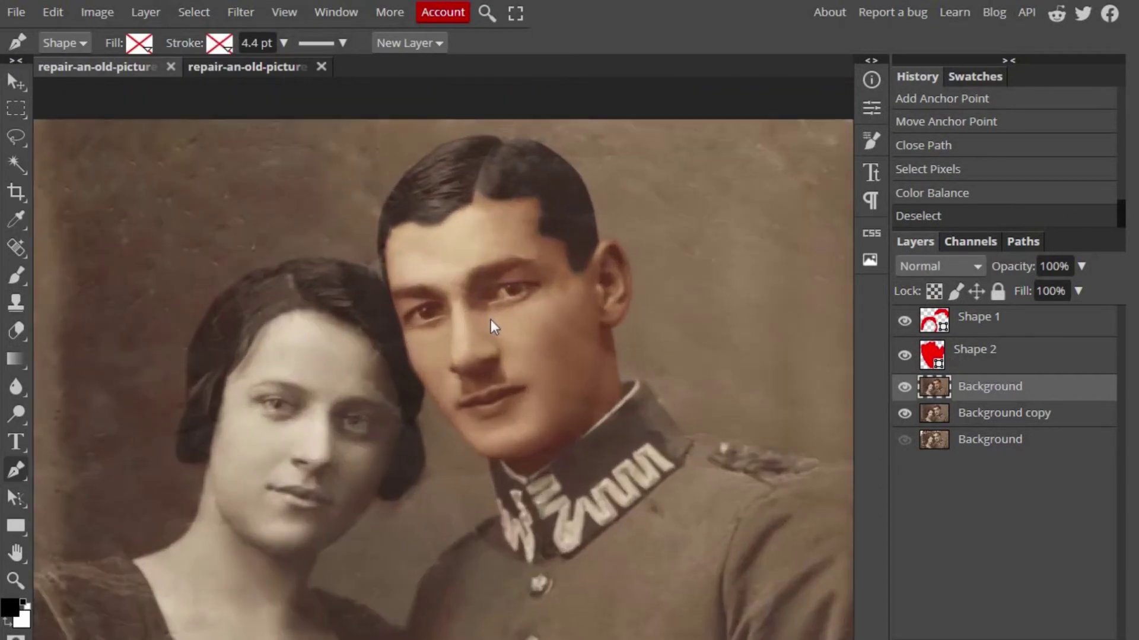
{"action": "scroll", "coordinate": [498, 324], "scroll_direction": "up", "scroll_amount": 3}
{"action": "scroll", "coordinate": [561, 273], "scroll_direction": "down", "scroll_amount": 5}
{"action": "scroll", "coordinate": [599, 392], "scroll_direction": "up", "scroll_amount": 2}
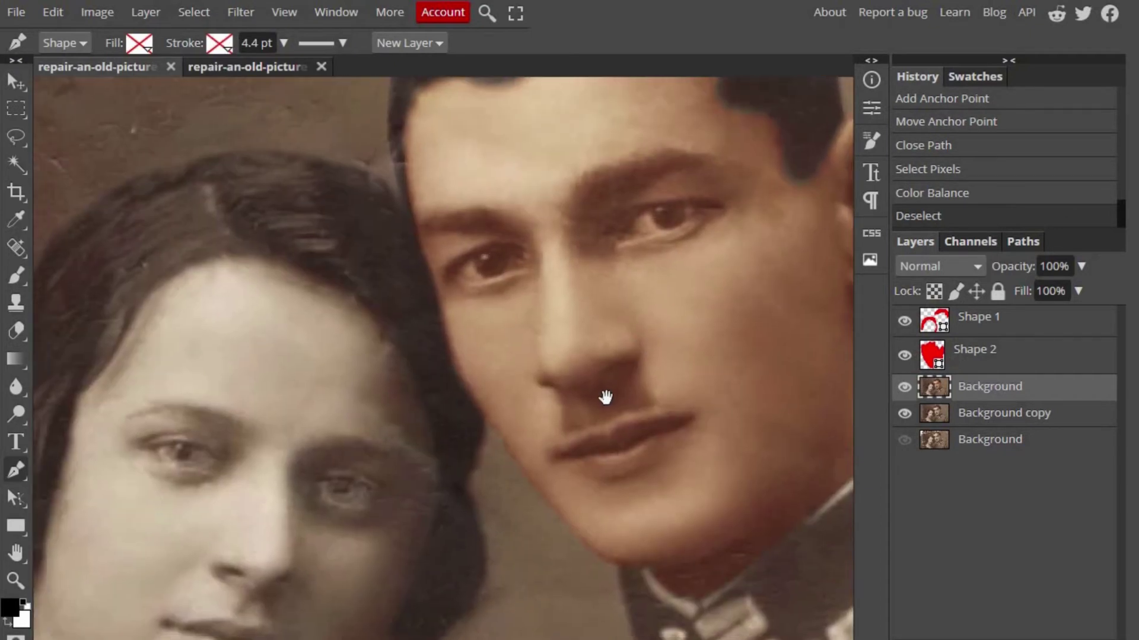
{"action": "scroll", "coordinate": [570, 415], "scroll_direction": "up", "scroll_amount": 2}
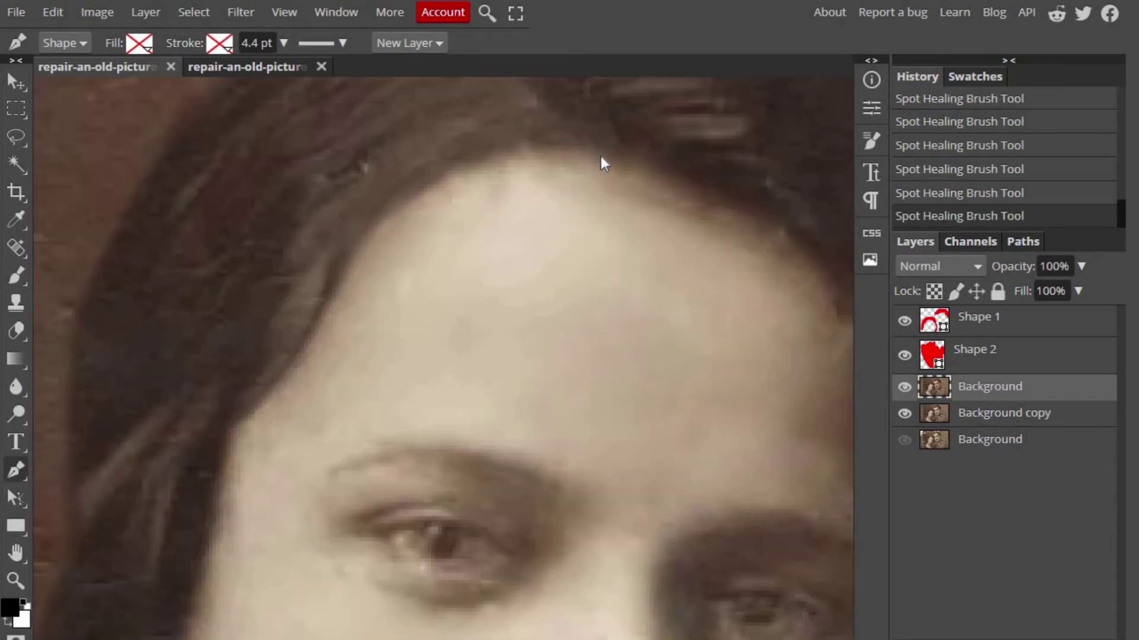
- Trace a closed Pen path around the woman's hairline, face side, neck and neckline
{"action": "left_click", "coordinate": [601, 156]}
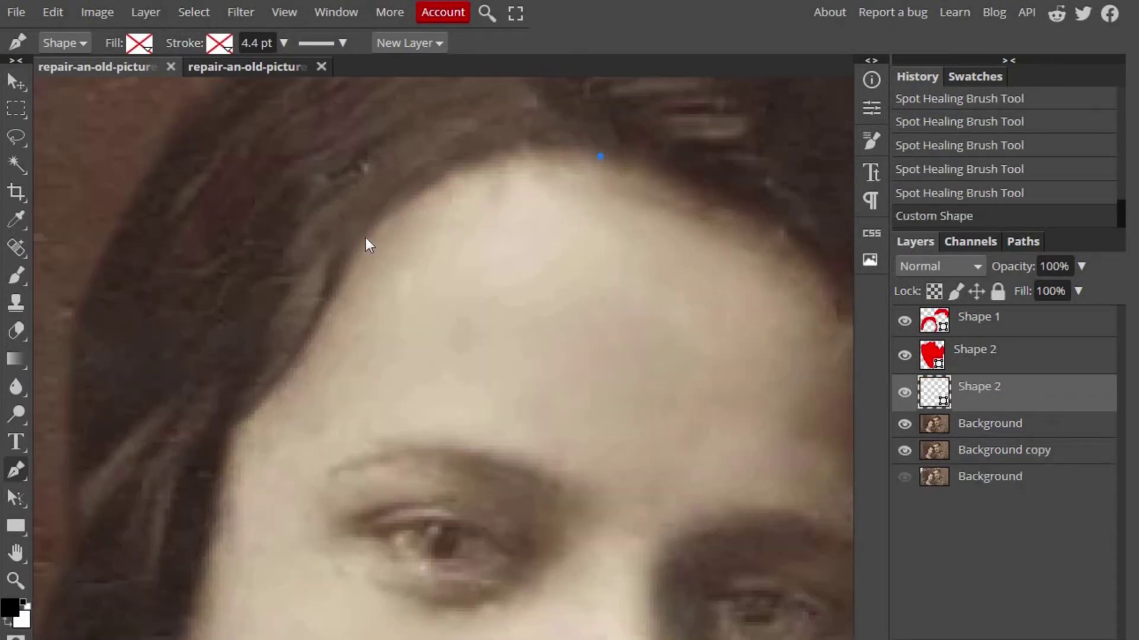
{"action": "left_click_drag", "start_coordinate": [365, 237], "coordinate": [249, 370]}
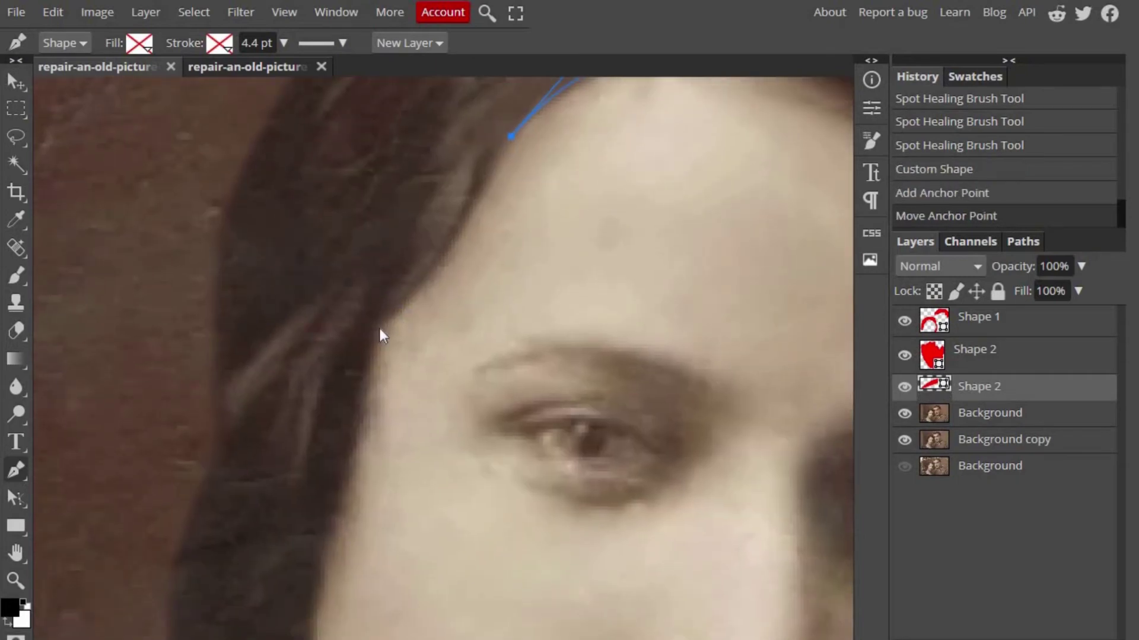
{"action": "left_click_drag", "start_coordinate": [380, 326], "coordinate": [308, 366]}
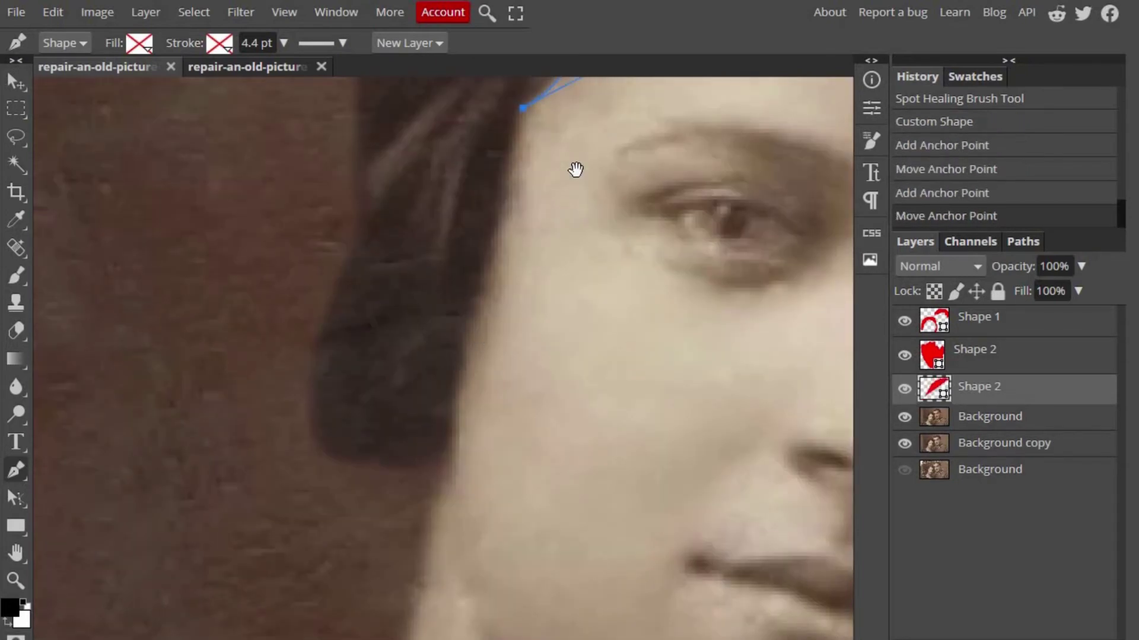
{"action": "left_click_drag", "start_coordinate": [453, 444], "coordinate": [447, 471]}
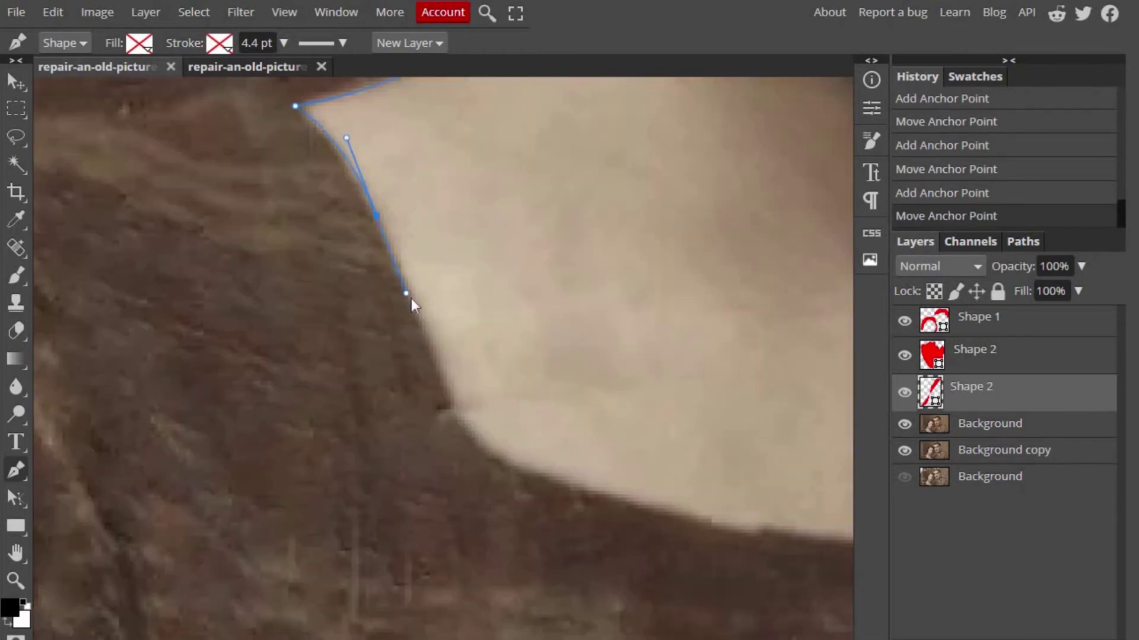
{"action": "left_click_drag", "start_coordinate": [516, 373], "coordinate": [594, 366]}
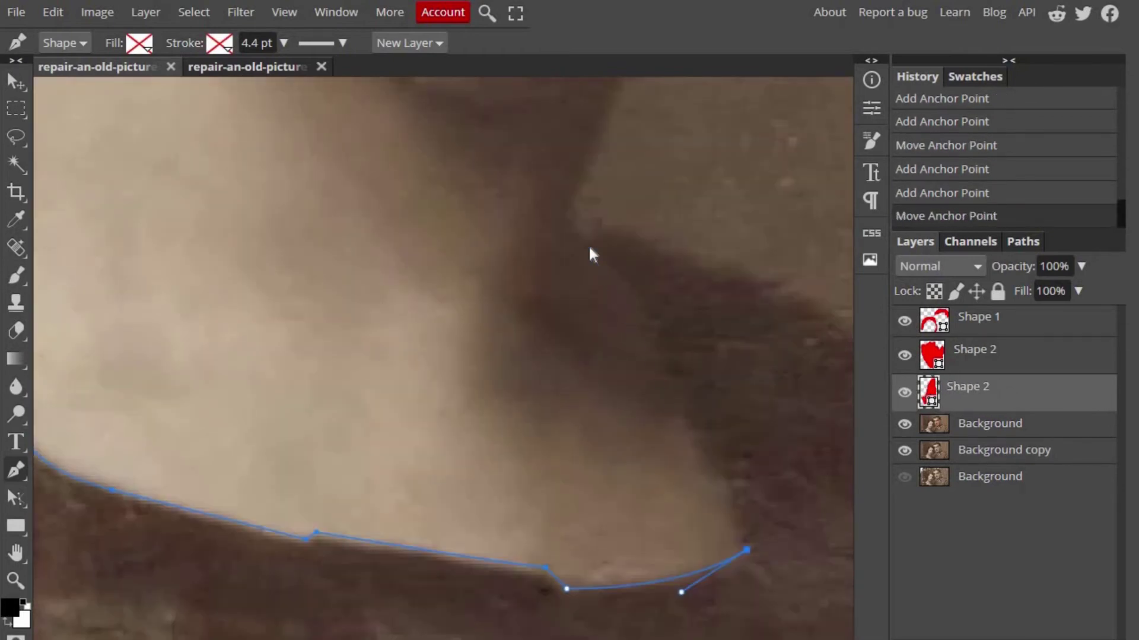
{"action": "left_click_drag", "start_coordinate": [589, 245], "coordinate": [533, 227]}
{"action": "scroll", "coordinate": [533, 226], "scroll_direction": "up", "scroll_amount": 2}
{"action": "scroll", "coordinate": [576, 356], "scroll_direction": "up", "scroll_amount": 5}
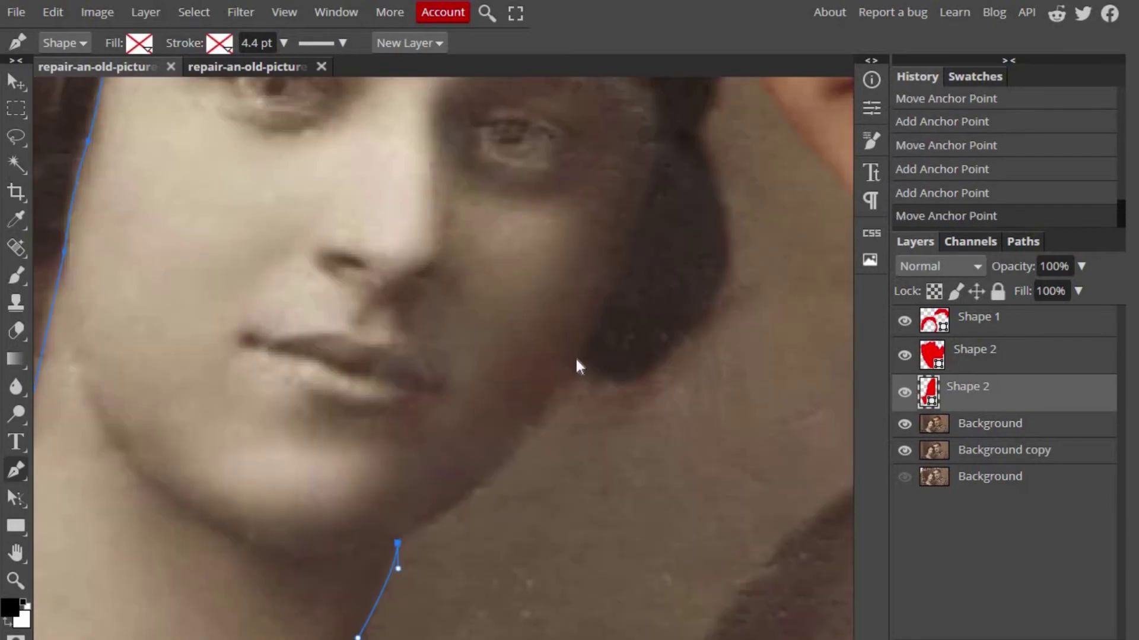
{"action": "scroll", "coordinate": [608, 318], "scroll_direction": "up", "scroll_amount": 3}
{"action": "scroll", "coordinate": [597, 243], "scroll_direction": "up", "scroll_amount": 3}
{"action": "scroll", "coordinate": [597, 243], "scroll_direction": "up", "scroll_amount": 1}
{"action": "scroll", "coordinate": [589, 257], "scroll_direction": "up", "scroll_amount": 3}
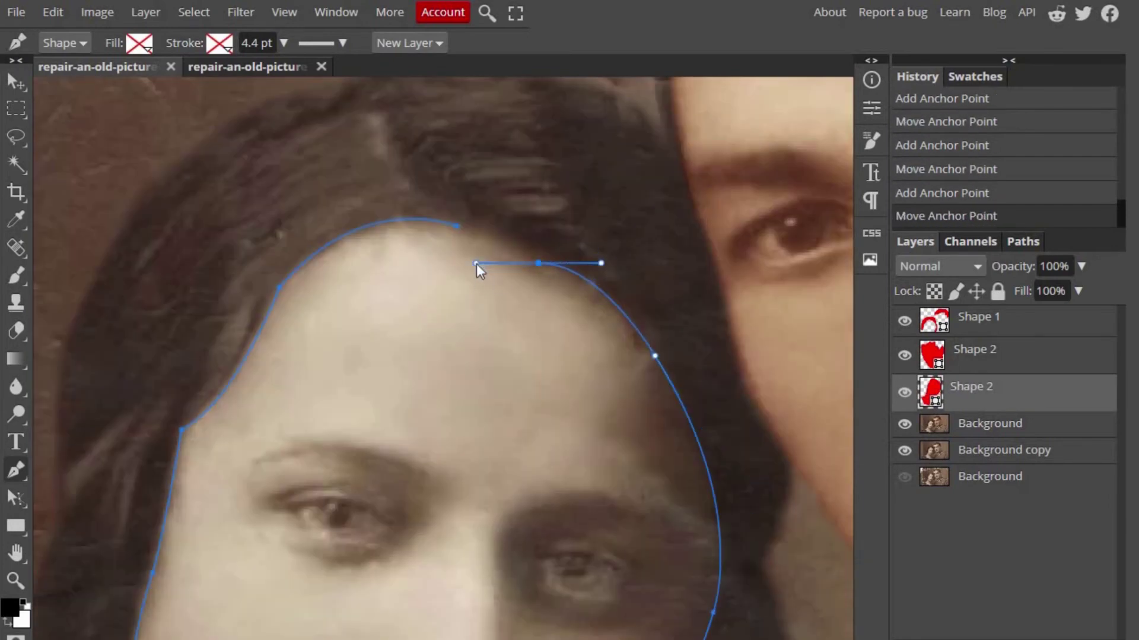
{"action": "left_click", "coordinate": [476, 263]}
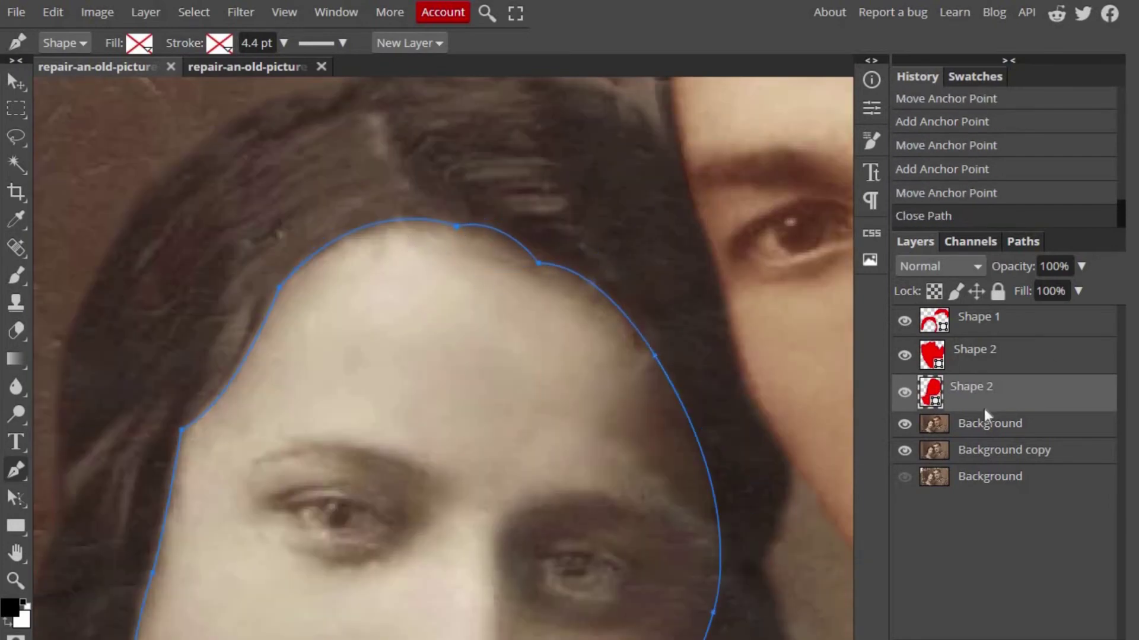
- Convert the woman's face outline into an active selection
{"action": "right_click", "coordinate": [671, 382]}
{"action": "left_click", "coordinate": [707, 456]}
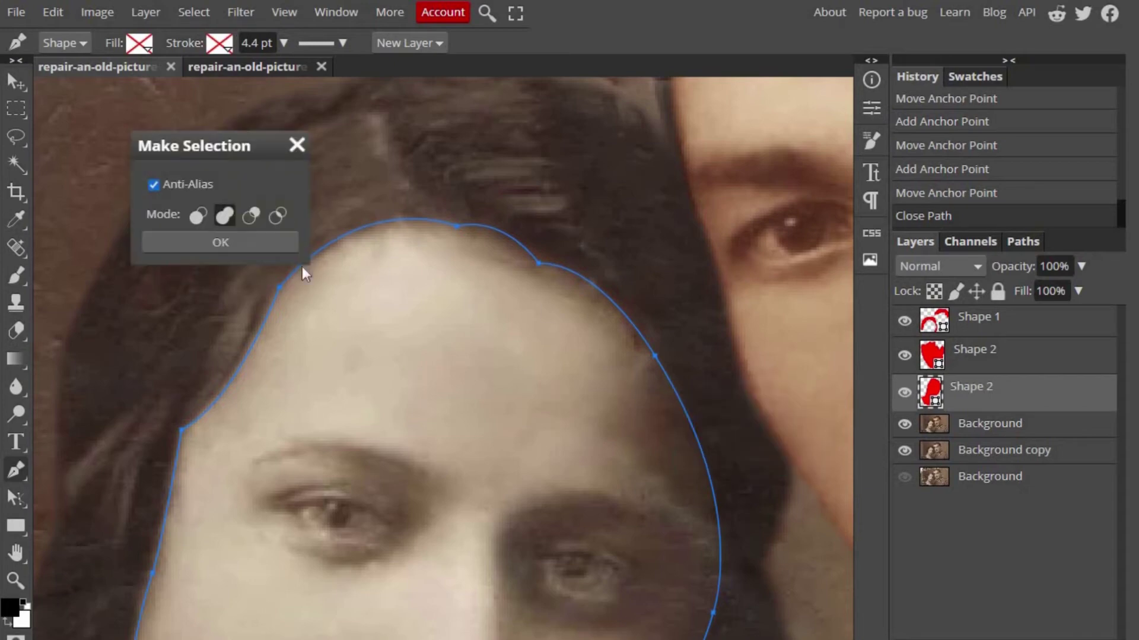
{"action": "left_click", "coordinate": [248, 241]}
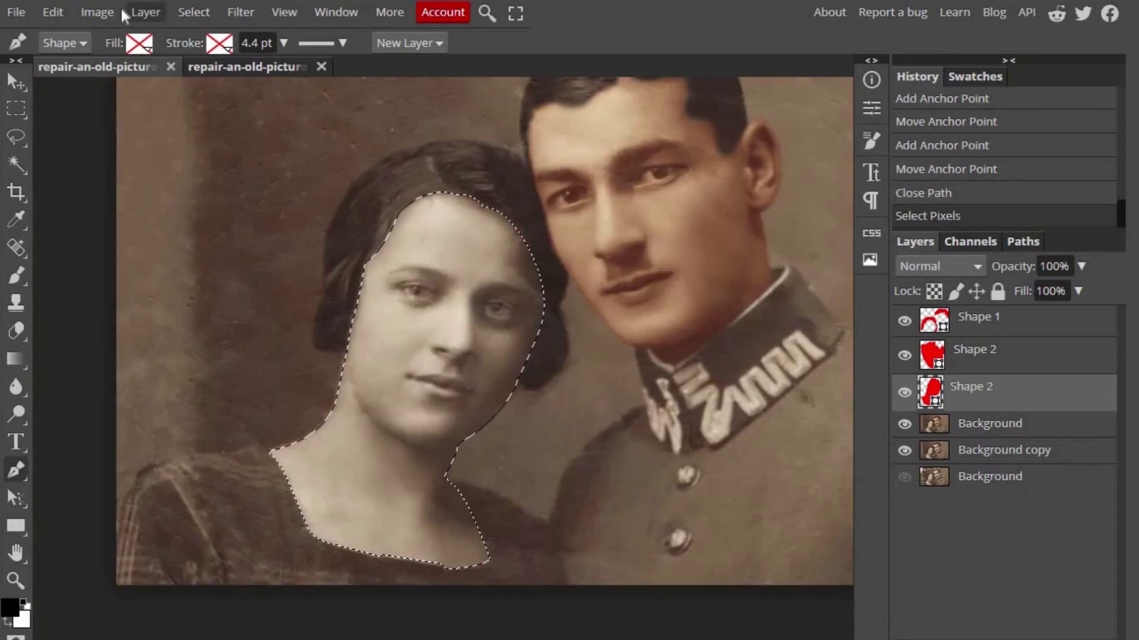
- On the Background layer, set Color Balance highlights to Red 29, Green 20, Blue 7
{"action": "left_click", "coordinate": [100, 12]}
{"action": "mouse_move", "coordinate": [131, 38]}
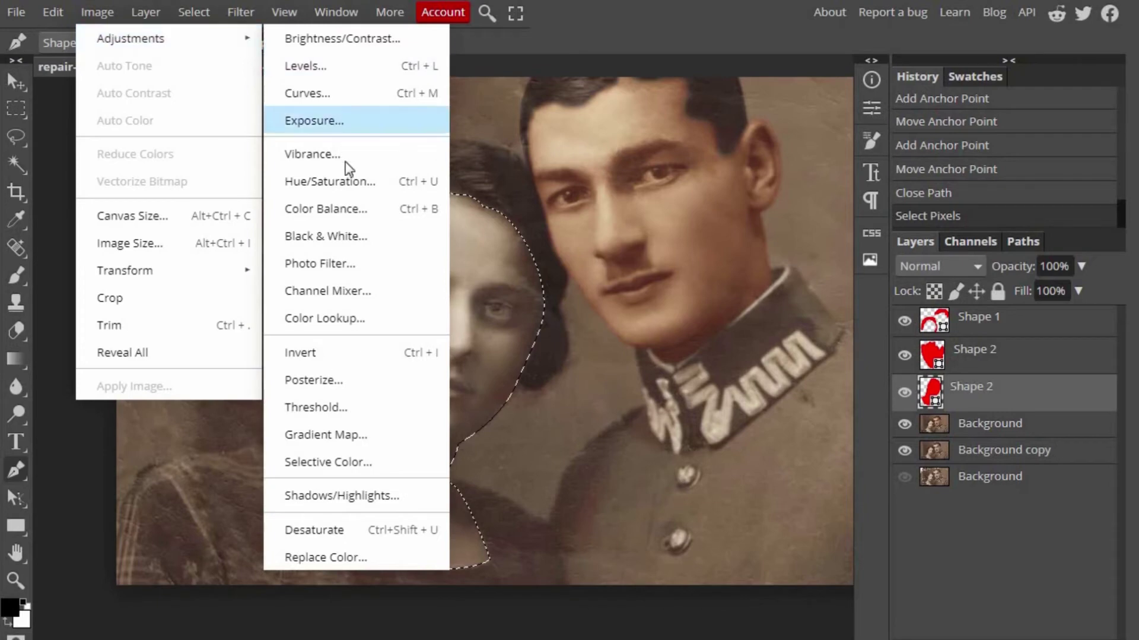
{"action": "left_click", "coordinate": [339, 210]}
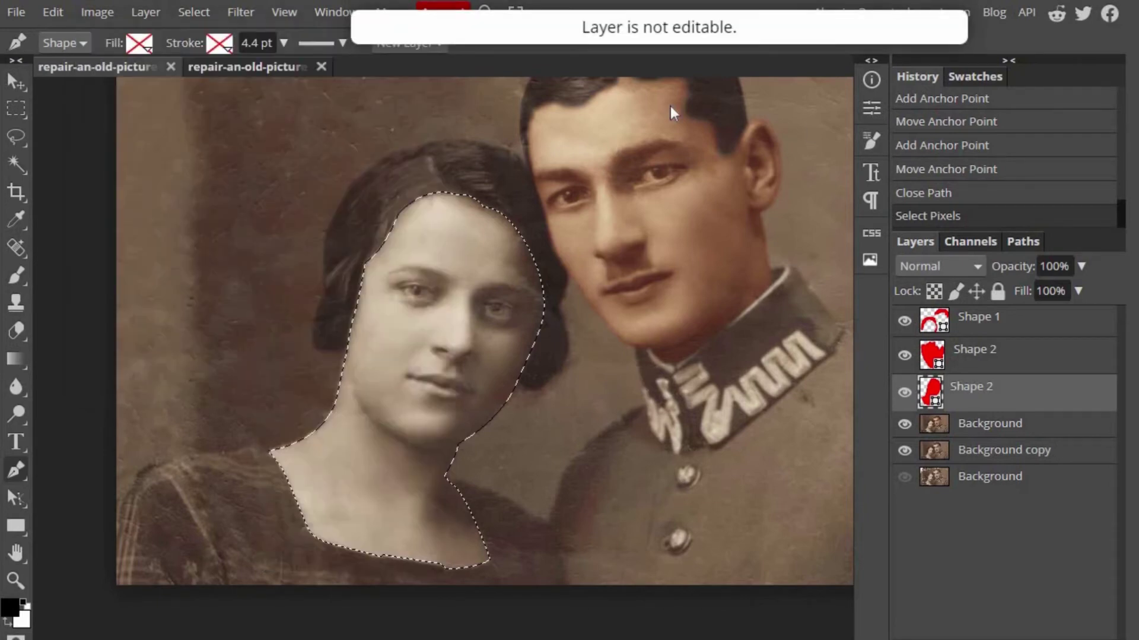
{"action": "left_click", "coordinate": [990, 433]}
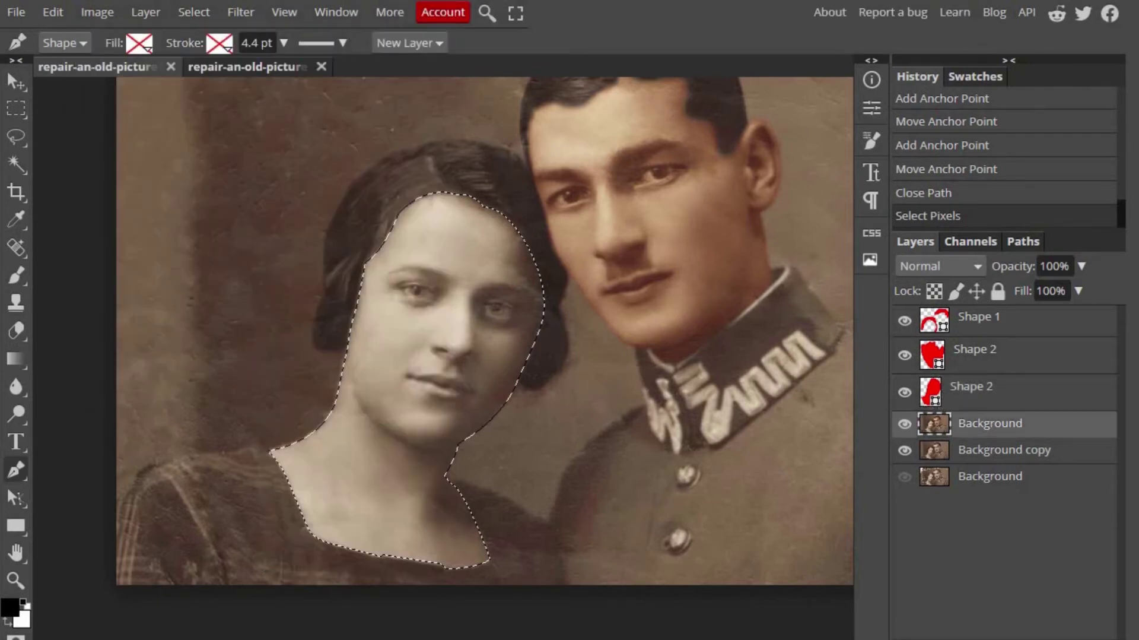
{"action": "left_click", "coordinate": [95, 13]}
{"action": "mouse_move", "coordinate": [130, 38]}
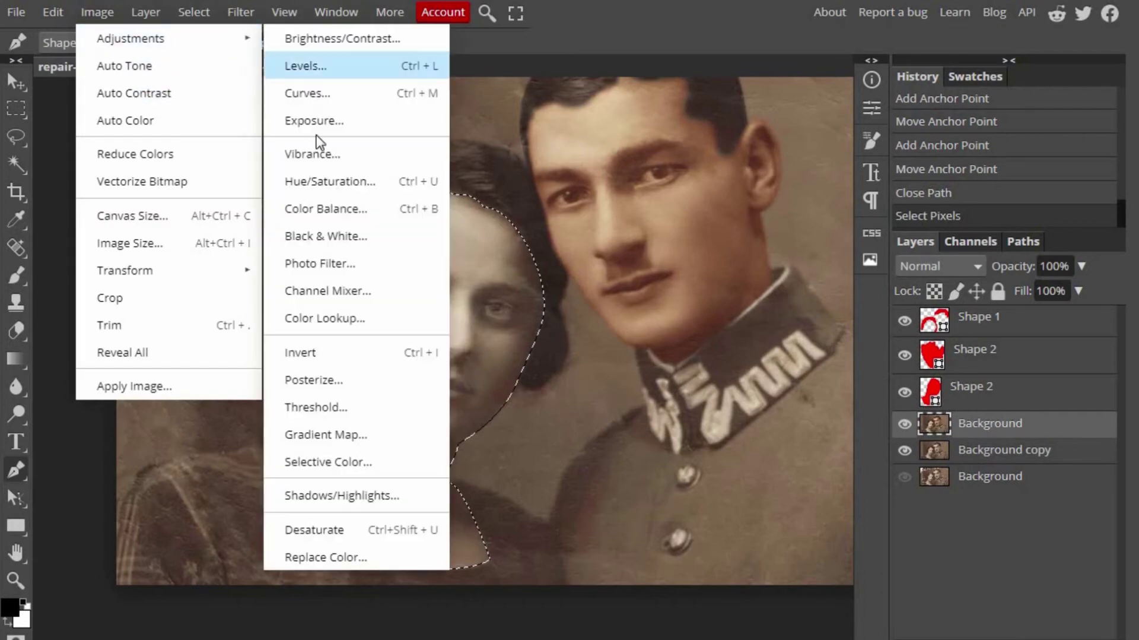
{"action": "left_click", "coordinate": [325, 211]}
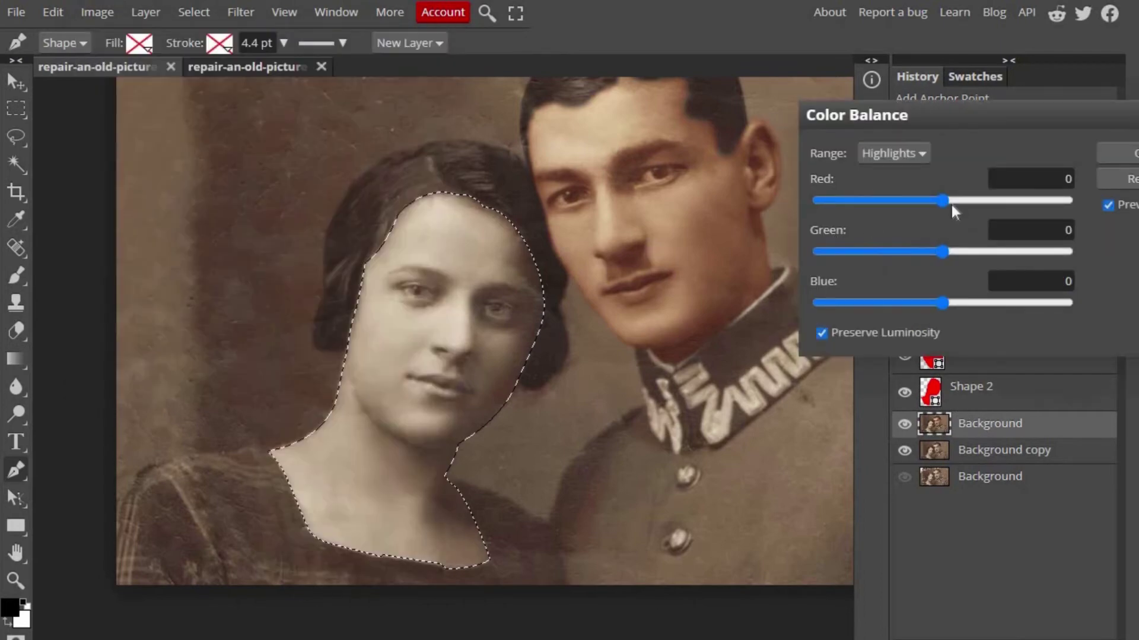
{"action": "left_click_drag", "start_coordinate": [942, 199], "coordinate": [974, 202]}
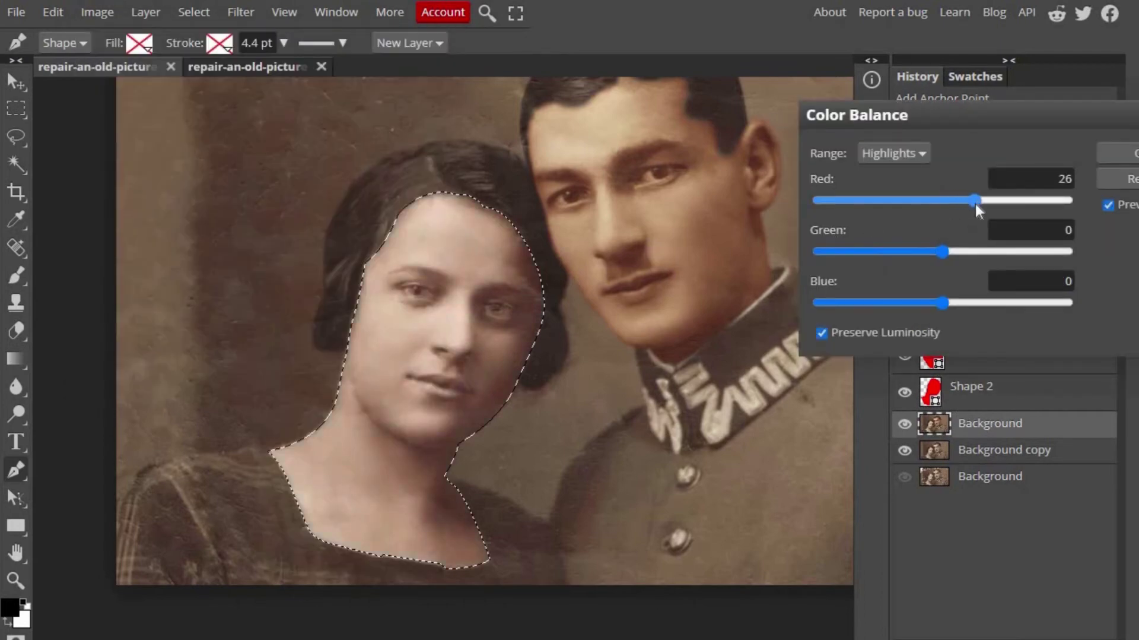
{"action": "mouse_move", "coordinate": [943, 251]}
{"action": "left_mouse_down"}
{"action": "mouse_move", "coordinate": [978, 250]}
{"action": "mouse_move", "coordinate": [941, 251]}
{"action": "left_mouse_up"}
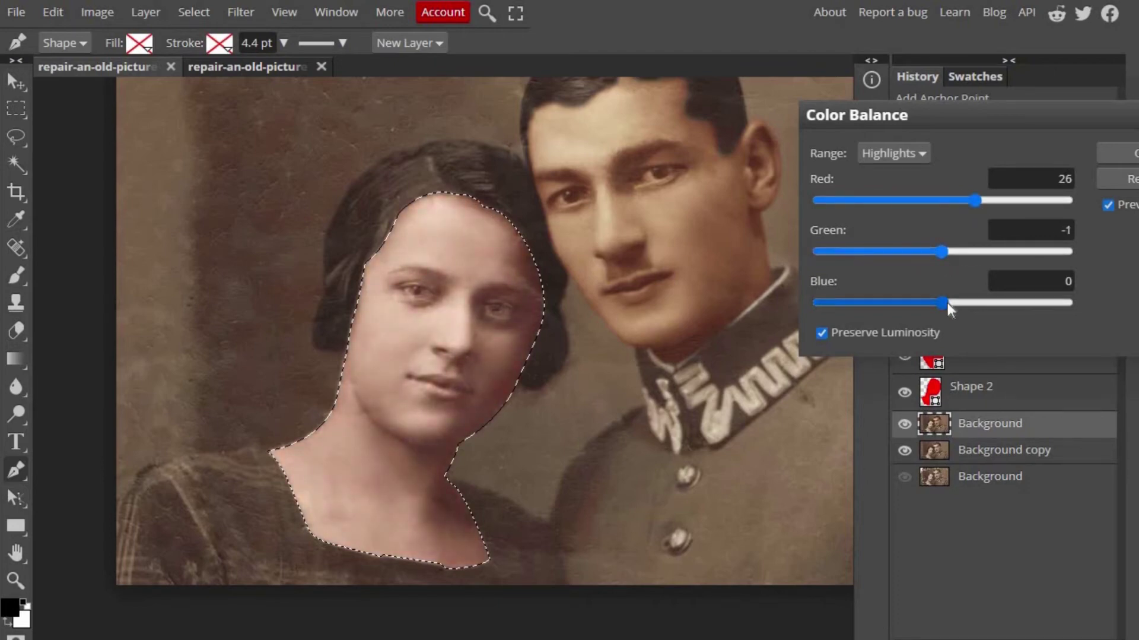
{"action": "mouse_move", "coordinate": [943, 302]}
{"action": "left_mouse_down"}
{"action": "mouse_move", "coordinate": [908, 303]}
{"action": "mouse_move", "coordinate": [987, 323]}
{"action": "mouse_move", "coordinate": [956, 321]}
{"action": "left_mouse_up"}
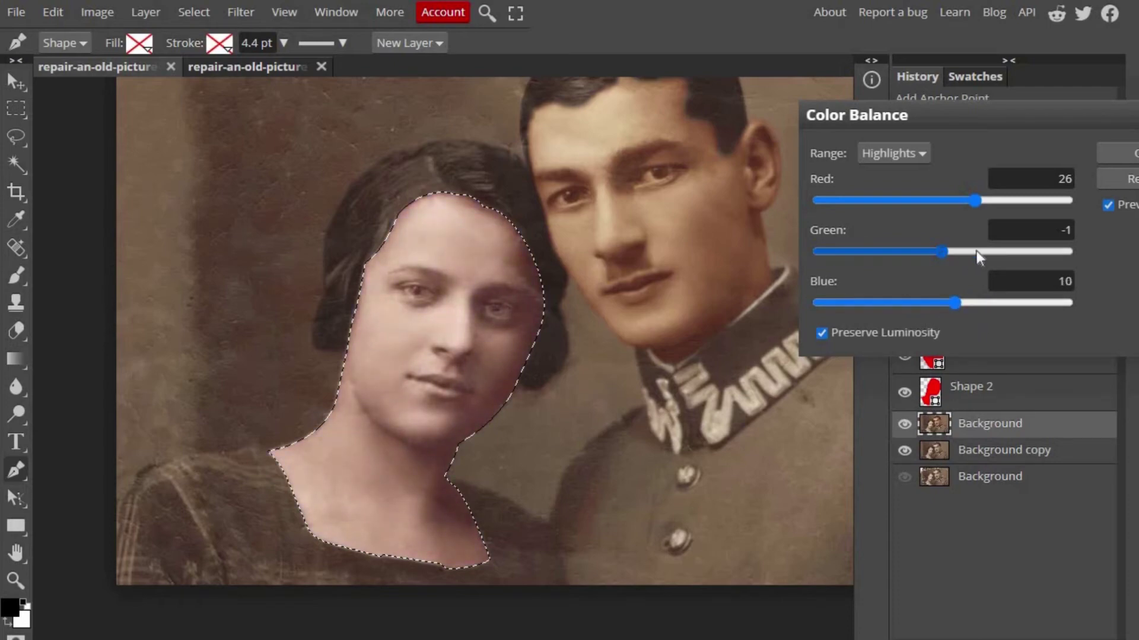
{"action": "mouse_move", "coordinate": [977, 251]}
{"action": "left_mouse_down"}
{"action": "mouse_move", "coordinate": [988, 248]}
{"action": "mouse_move", "coordinate": [975, 254]}
{"action": "left_mouse_up"}
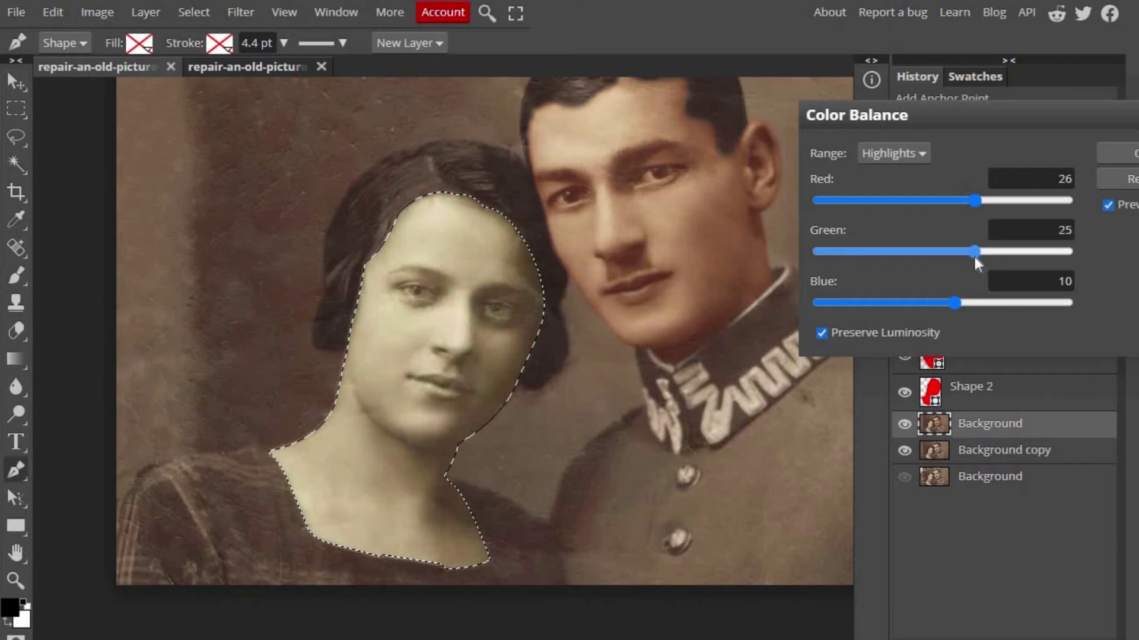
{"action": "mouse_move", "coordinate": [976, 200]}
{"action": "left_mouse_down"}
{"action": "mouse_move", "coordinate": [1002, 202]}
{"action": "mouse_move", "coordinate": [978, 202]}
{"action": "left_mouse_up"}
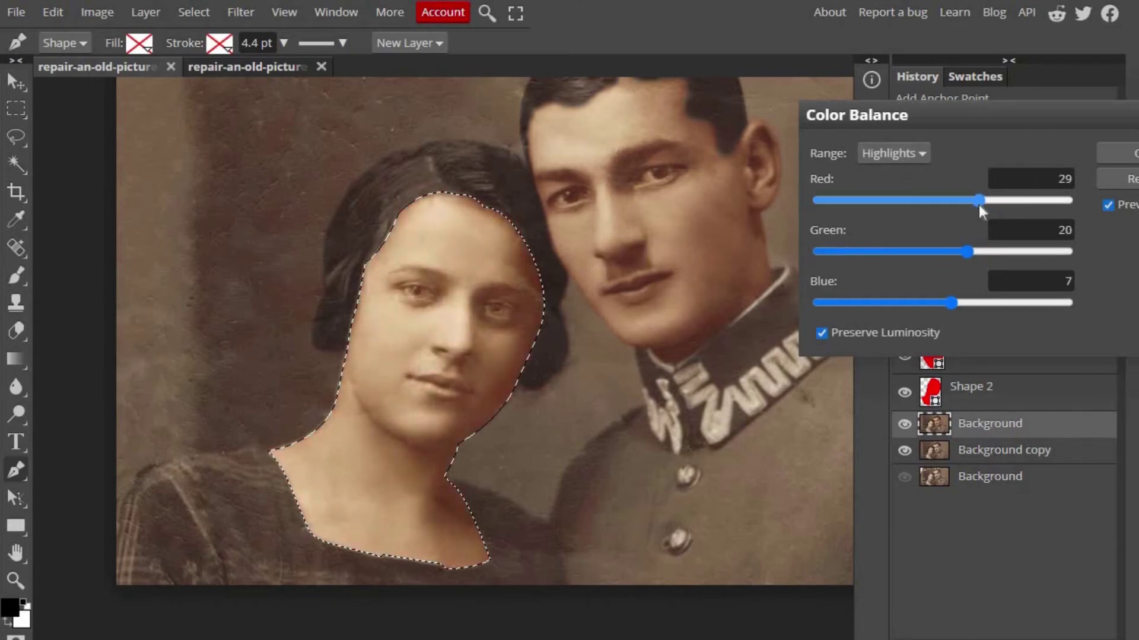
{"action": "left_click", "coordinate": [1123, 163]}
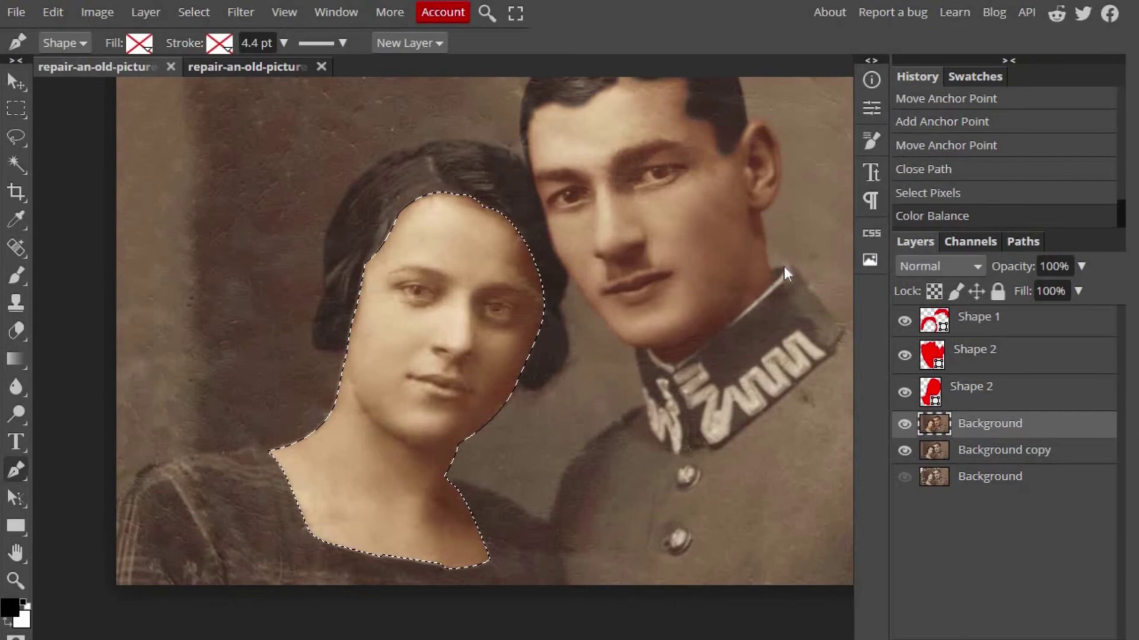
- Zoom out, deselect the face, and zoom in on the man's eye
{"action": "key", "text": "ctrl+minus"}
{"action": "scroll", "coordinate": [588, 349], "scroll_direction": "up", "scroll_amount": 1}
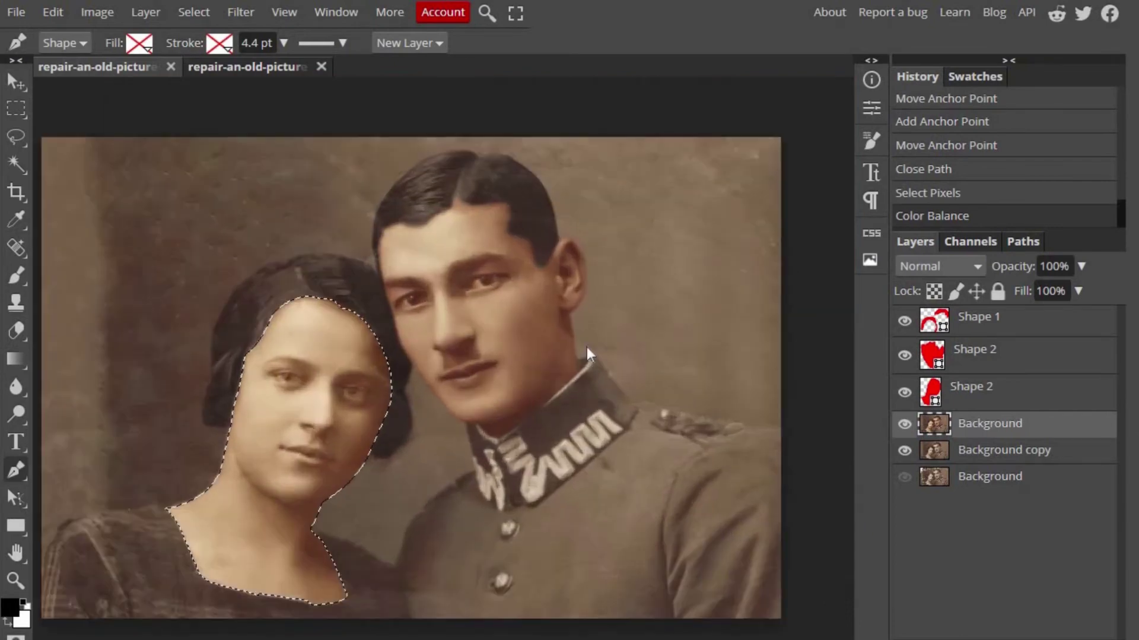
{"action": "scroll", "coordinate": [587, 349], "scroll_direction": "up", "scroll_amount": 1}
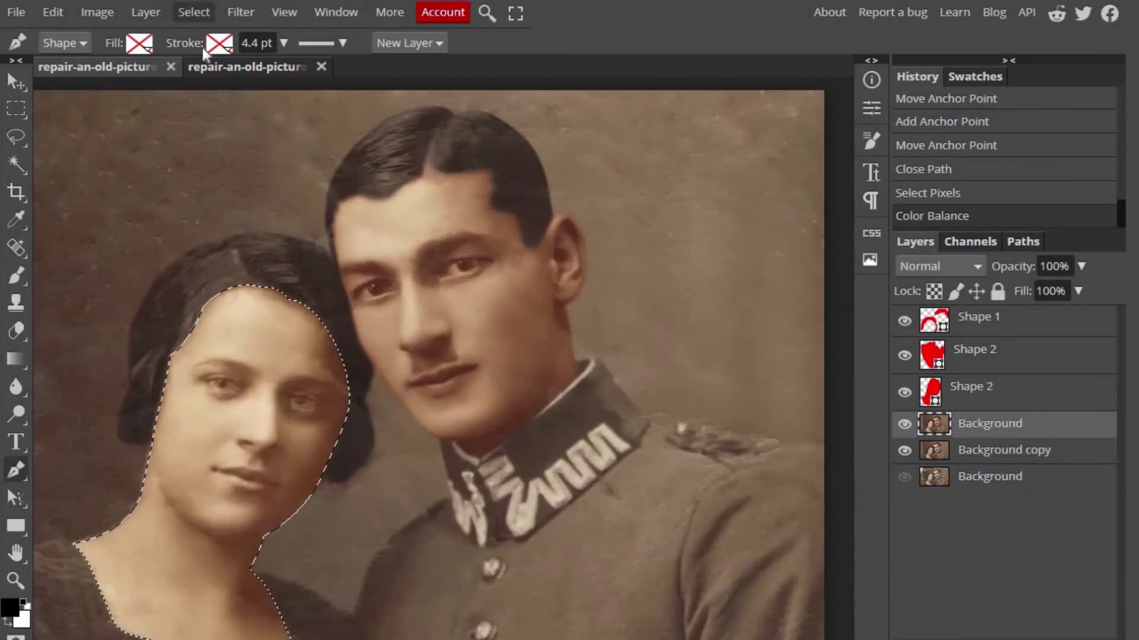
{"action": "left_click", "coordinate": [191, 12]}
{"action": "left_click", "coordinate": [206, 66]}
{"action": "scroll", "coordinate": [503, 307], "scroll_direction": "up", "scroll_amount": 3}
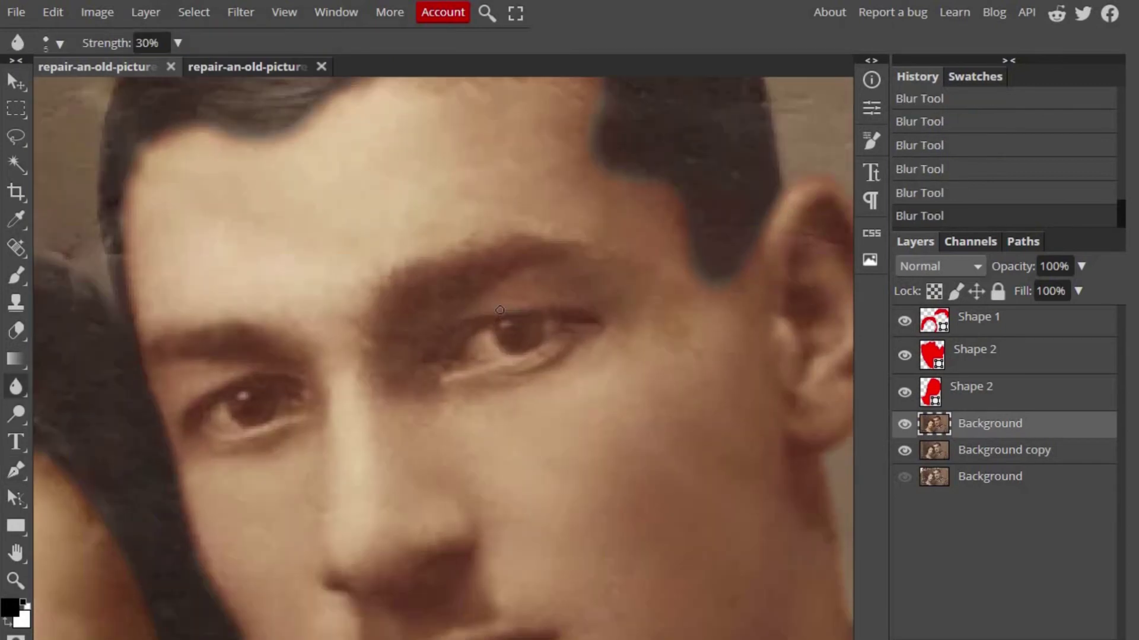
{"action": "scroll", "coordinate": [504, 308], "scroll_direction": "up", "scroll_amount": 2}
{"action": "scroll", "coordinate": [534, 312], "scroll_direction": "up", "scroll_amount": 1}
{"action": "scroll", "coordinate": [528, 266], "scroll_direction": "up", "scroll_amount": 1}
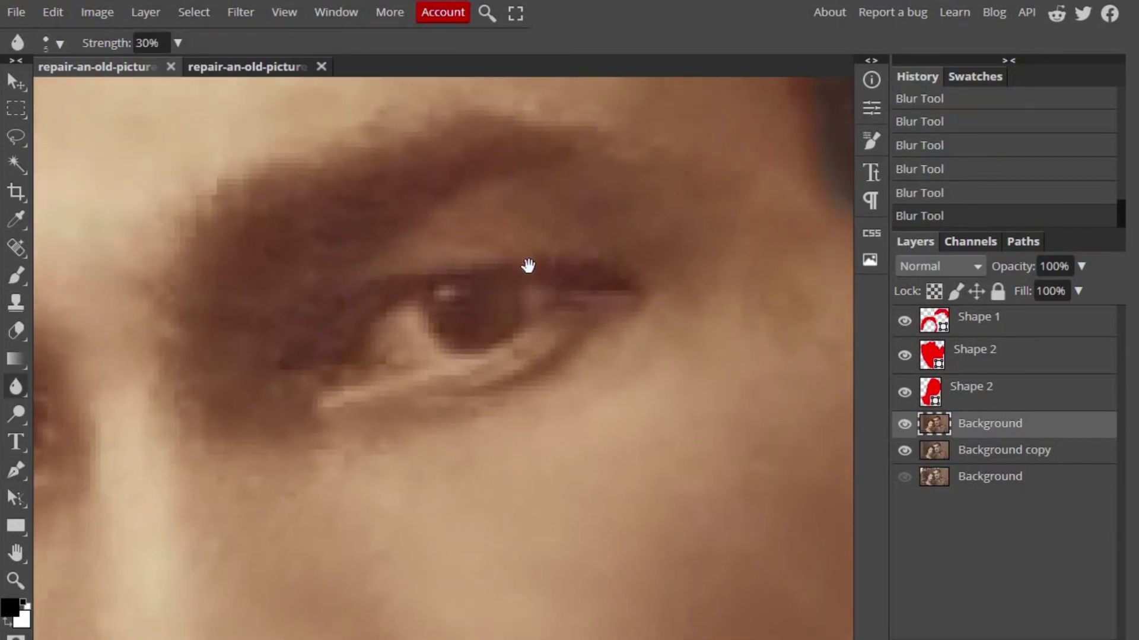
{"action": "scroll", "coordinate": [507, 325], "scroll_direction": "up", "scroll_amount": 2}
{"action": "scroll", "coordinate": [534, 314], "scroll_direction": "down", "scroll_amount": 1}
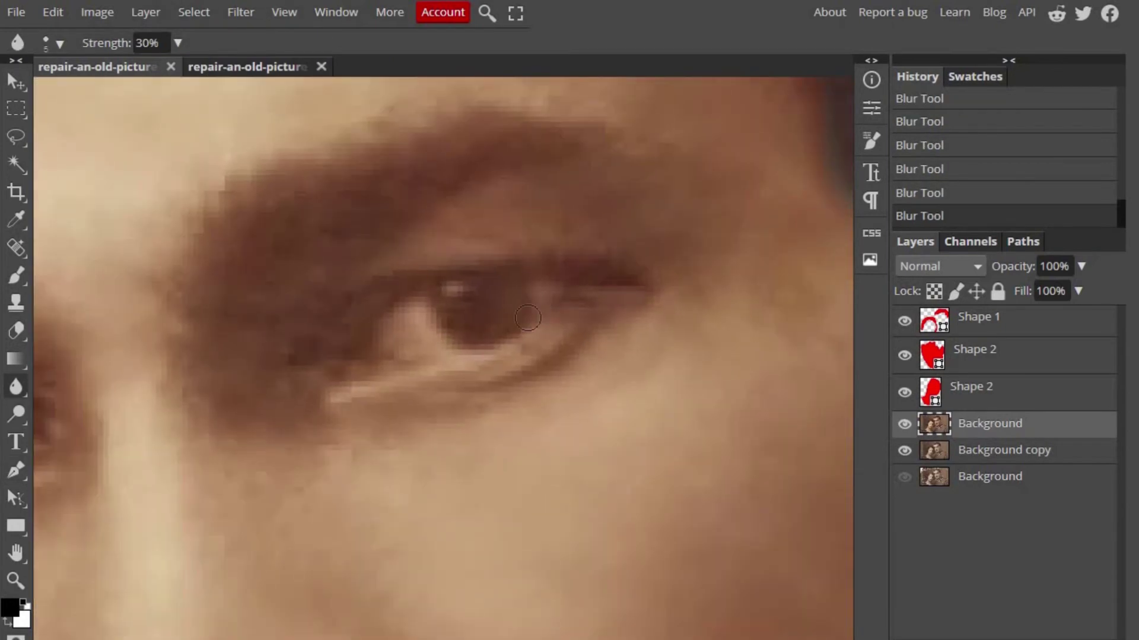
- Set up a soft-edged Eraser at 15% opacity and 20% flow
{"action": "left_click", "coordinate": [17, 328]}
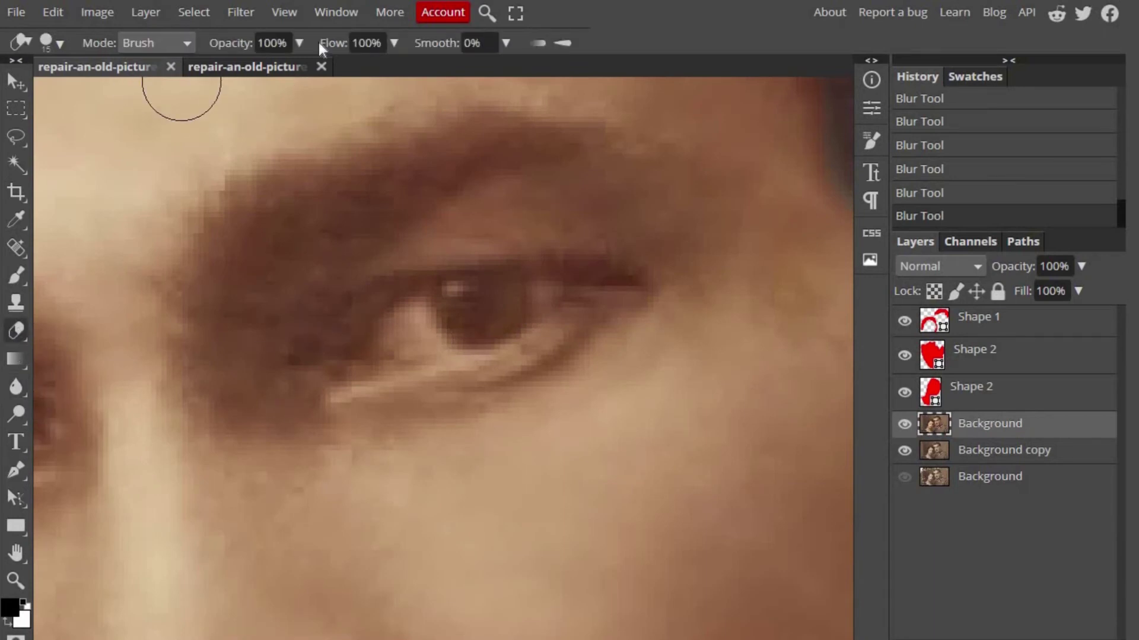
{"action": "left_click_drag", "start_coordinate": [301, 43], "coordinate": [237, 71]}
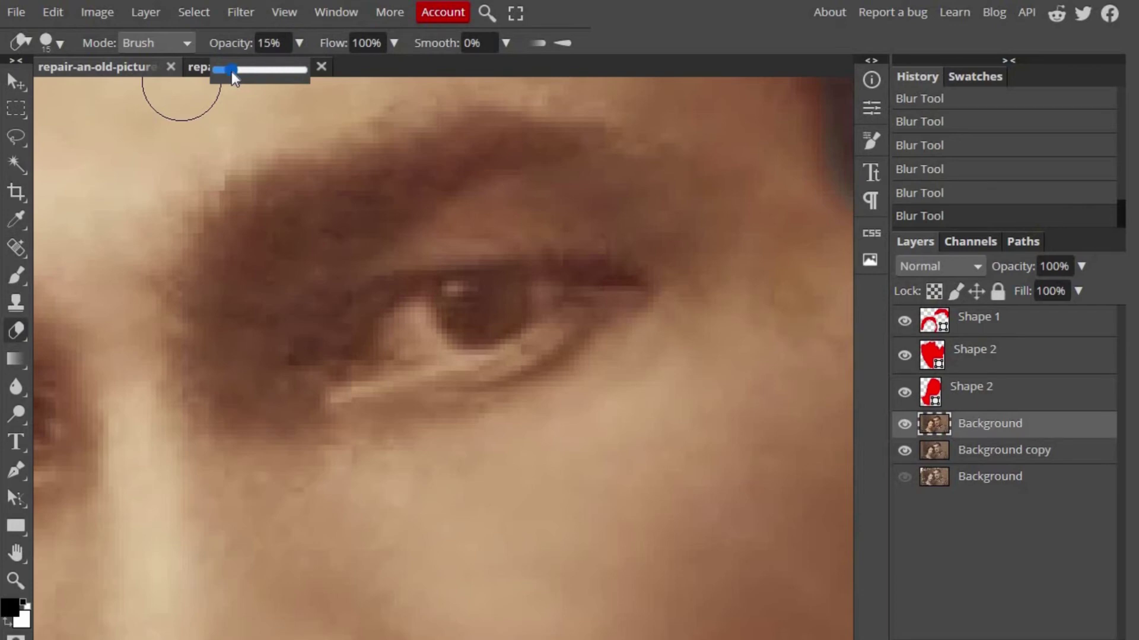
{"action": "left_click_drag", "start_coordinate": [394, 43], "coordinate": [342, 70]}
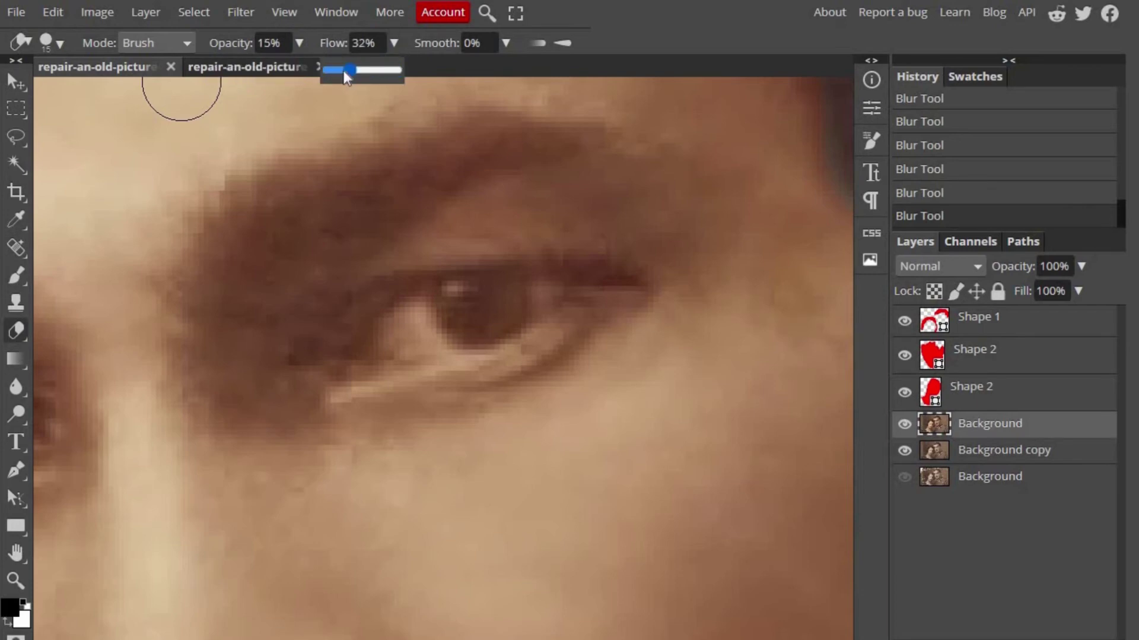
{"action": "left_click", "coordinate": [56, 43]}
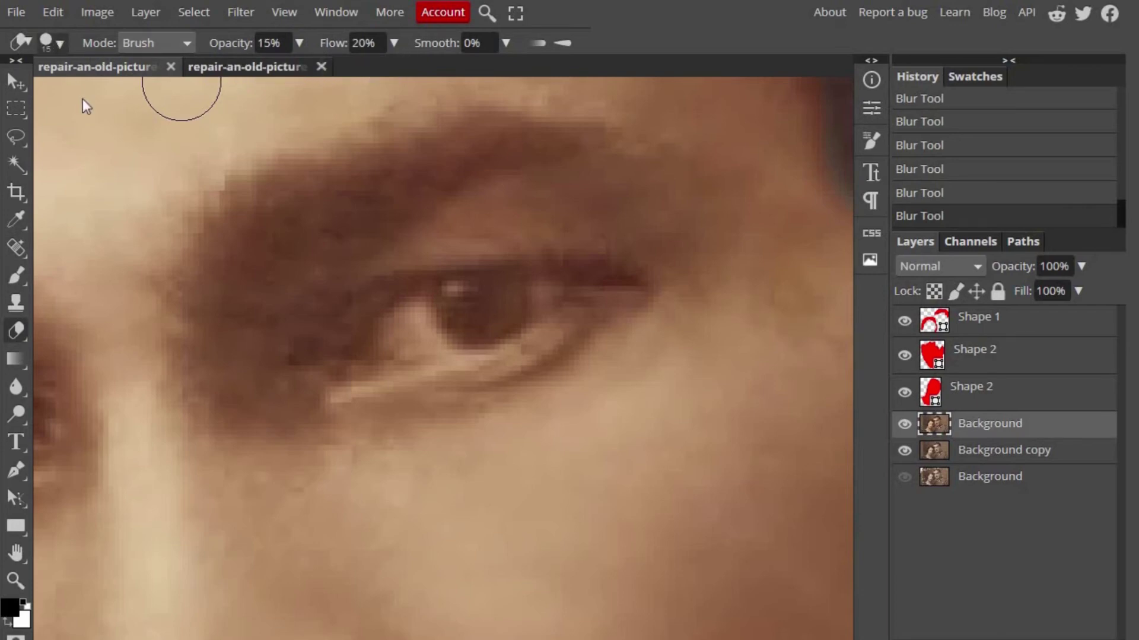
{"action": "left_click_drag", "start_coordinate": [213, 133], "coordinate": [169, 140]}
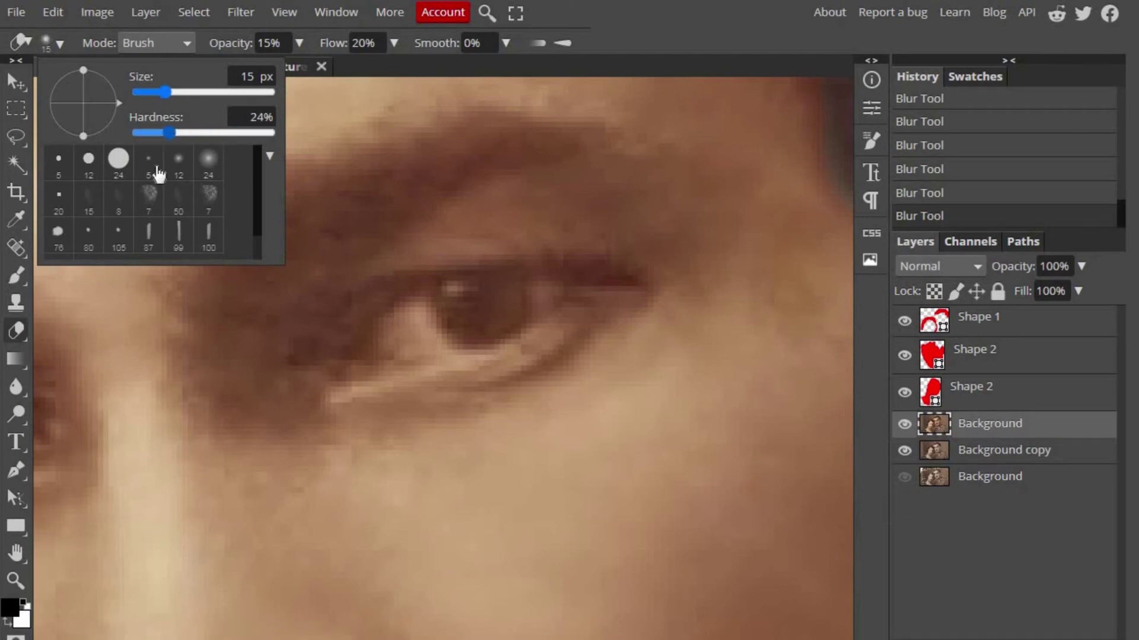
{"action": "left_click", "coordinate": [619, 45]}
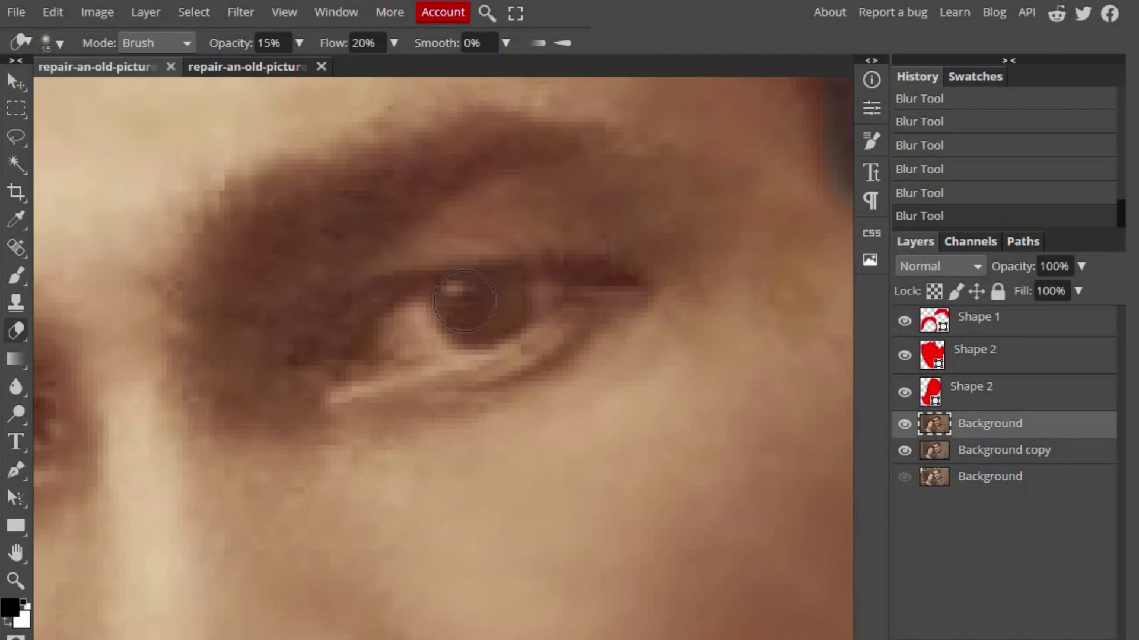
- Erase the dark patch over the iris, then hide and show Background copy to check
{"action": "left_click", "coordinate": [478, 314]}
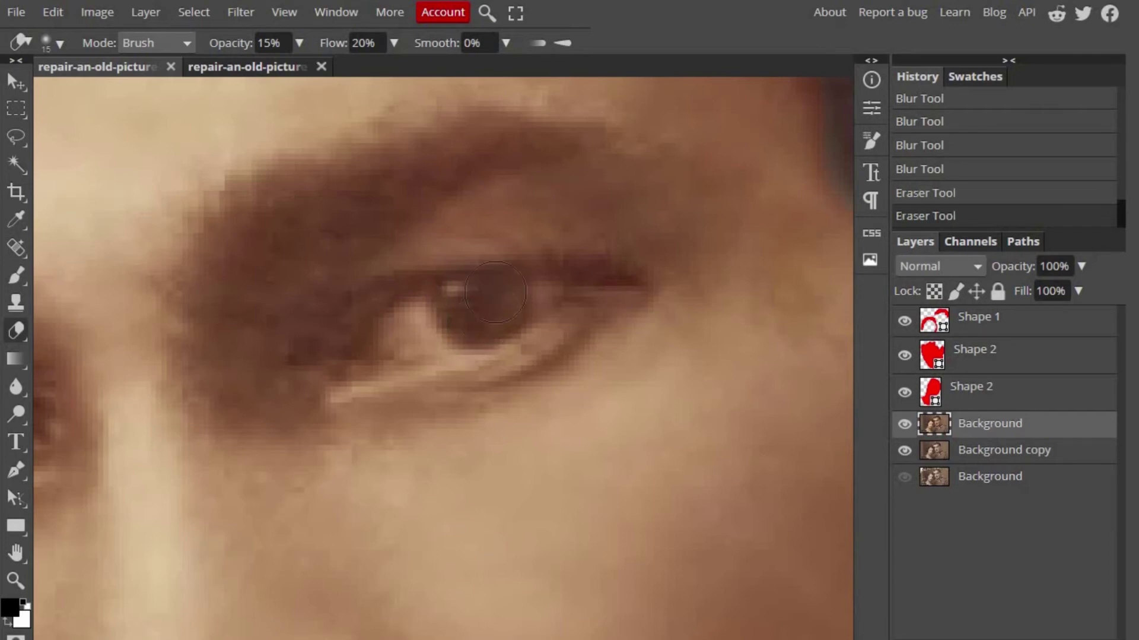
{"action": "left_click", "coordinate": [494, 306]}
{"action": "left_click", "coordinate": [500, 303]}
{"action": "left_click", "coordinate": [457, 293]}
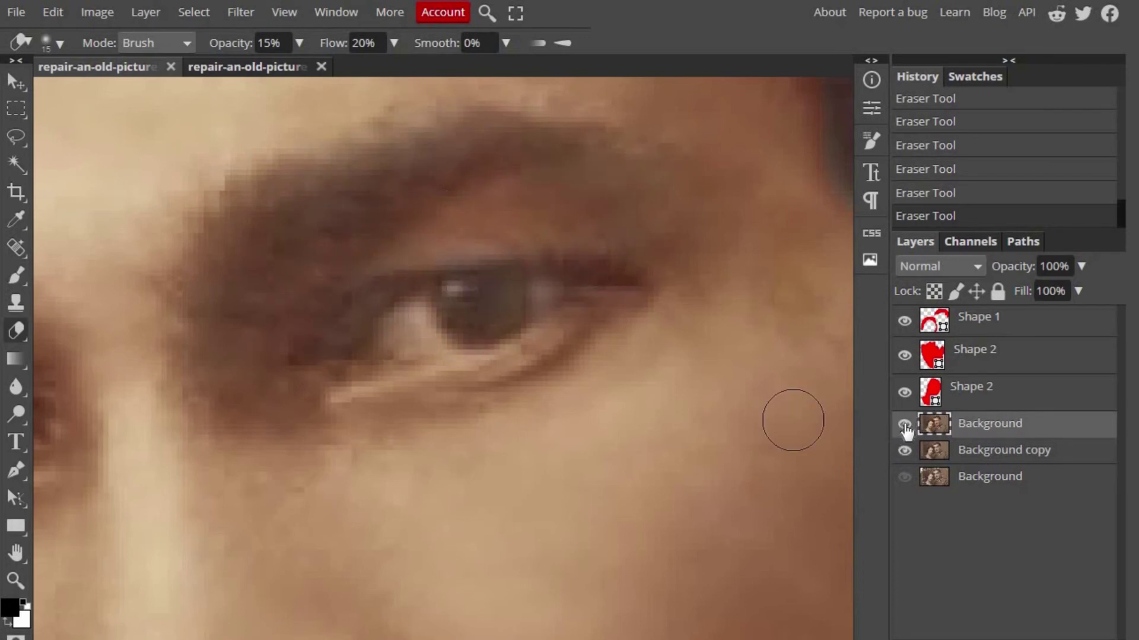
{"action": "left_click", "coordinate": [905, 449]}
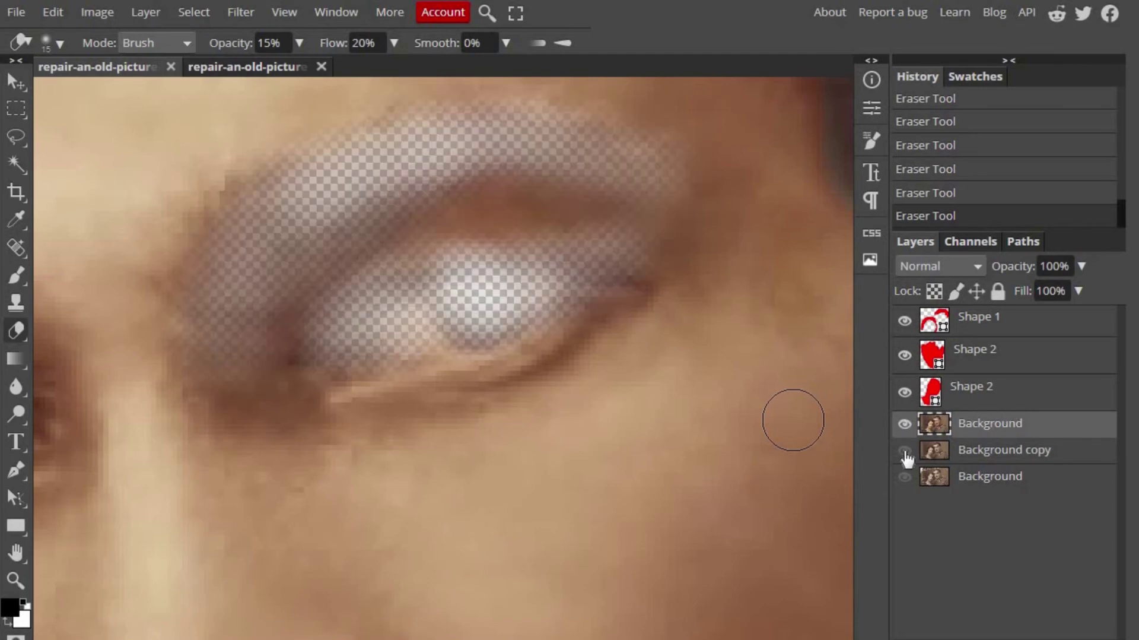
{"action": "left_click", "coordinate": [905, 451]}
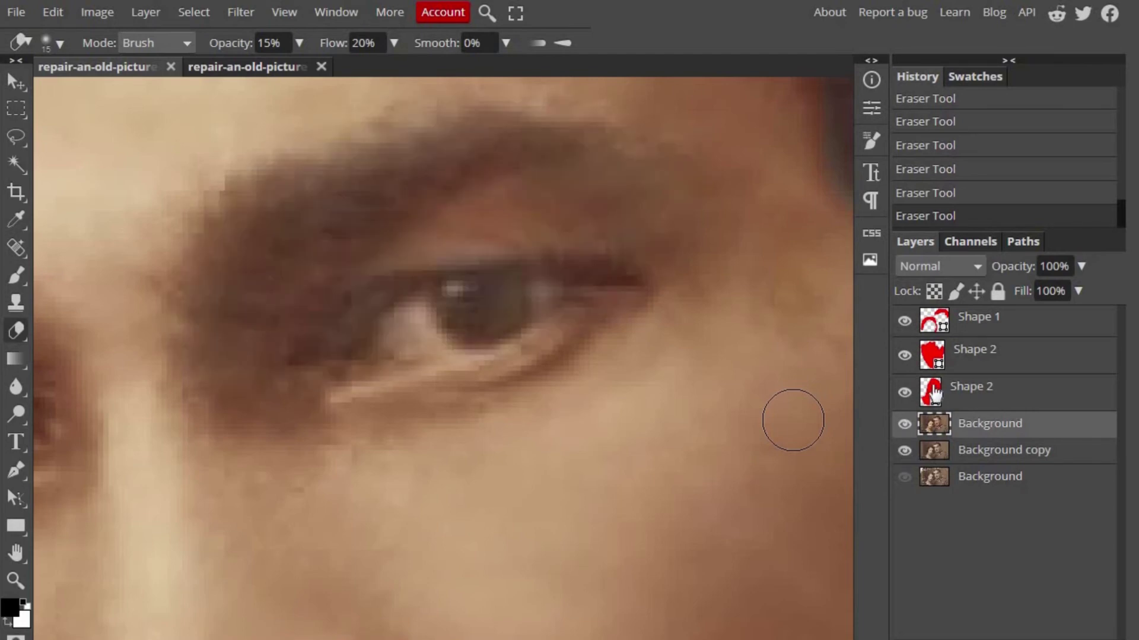
- Set the eraser to 12 px and lighten the area left of the woman's iris
{"action": "scroll", "coordinate": [771, 344], "scroll_direction": "down", "scroll_amount": 3}
{"action": "scroll", "coordinate": [765, 315], "scroll_direction": "down", "scroll_amount": 3}
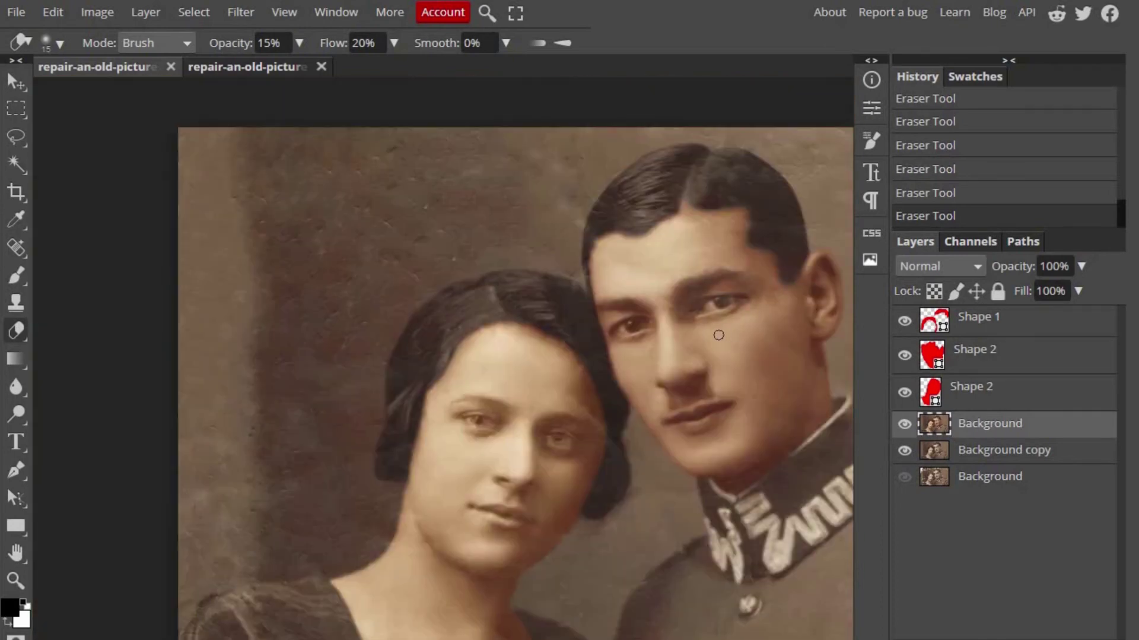
{"action": "scroll", "coordinate": [718, 335], "scroll_direction": "up", "scroll_amount": 2}
{"action": "scroll", "coordinate": [591, 285], "scroll_direction": "up", "scroll_amount": 2}
{"action": "scroll", "coordinate": [585, 270], "scroll_direction": "up", "scroll_amount": 1}
{"action": "scroll", "coordinate": [527, 378], "scroll_direction": "up", "scroll_amount": 1}
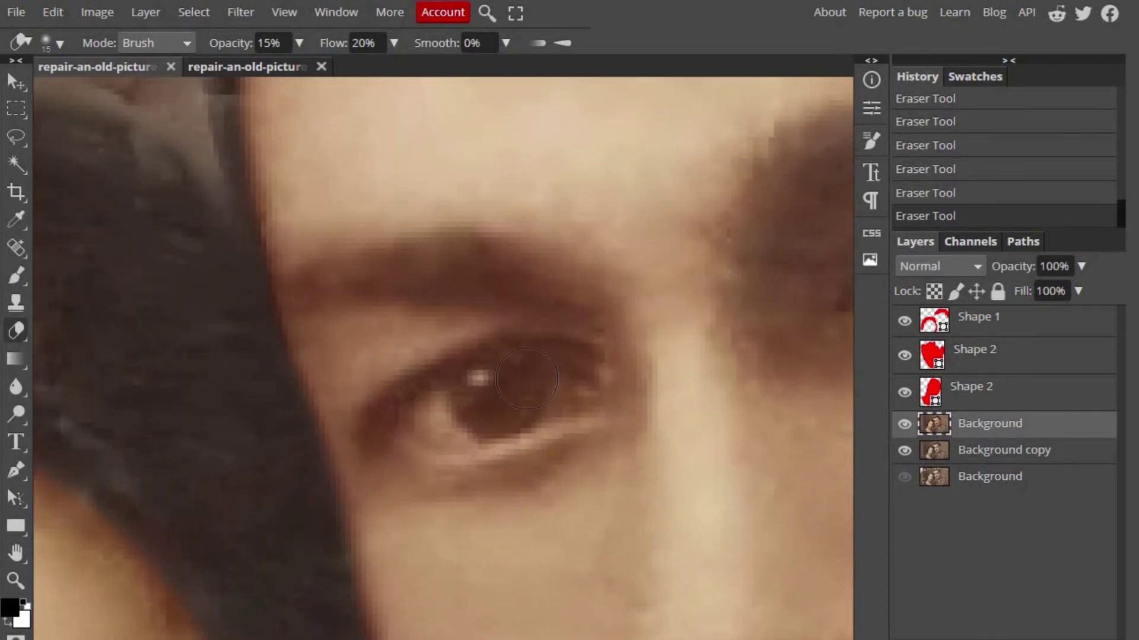
{"action": "left_click", "coordinate": [59, 44]}
{"action": "type", "text": "12"}
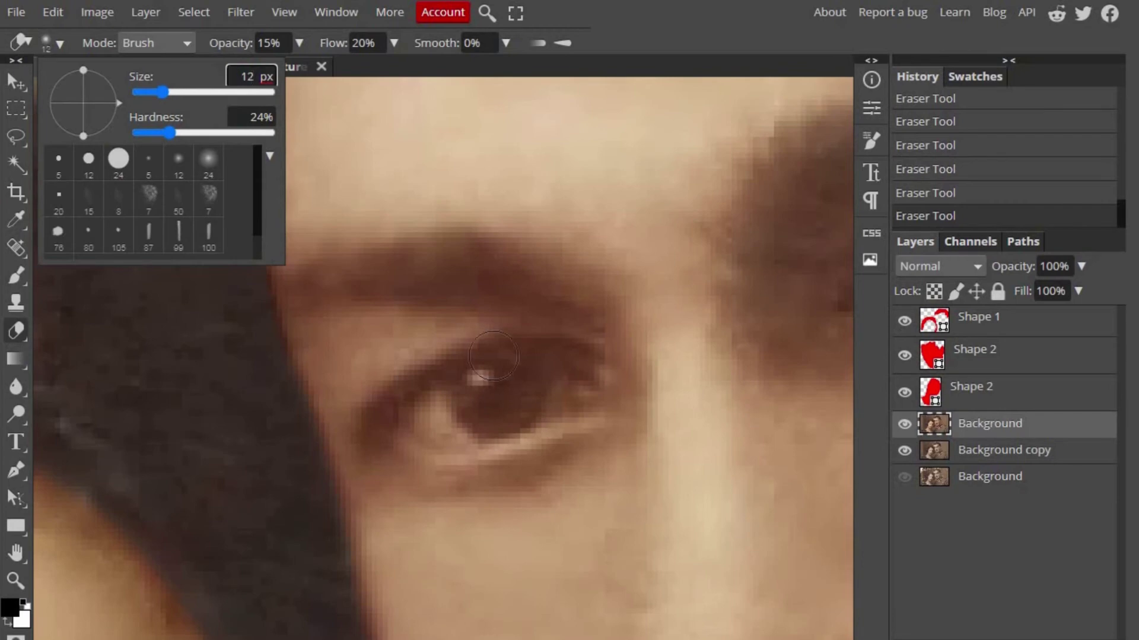
{"action": "key", "text": "Return"}
{"action": "left_click", "coordinate": [457, 424]}
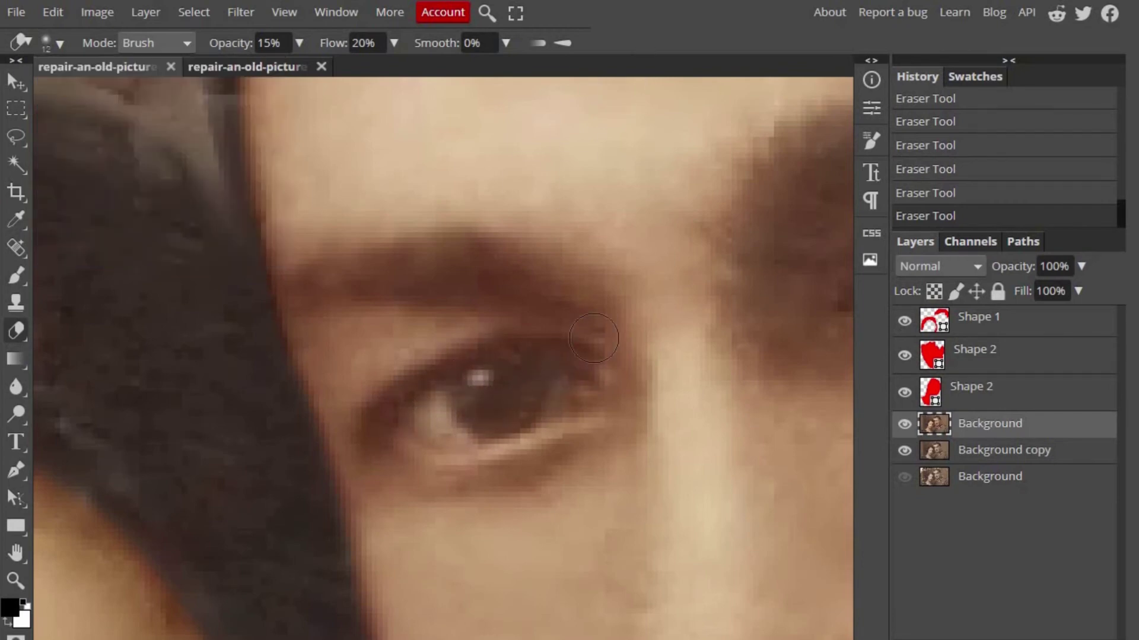
- Reduce the eraser to 10 px and fit the whole photo on screen
{"action": "scroll", "coordinate": [430, 262], "scroll_direction": "down", "scroll_amount": 3}
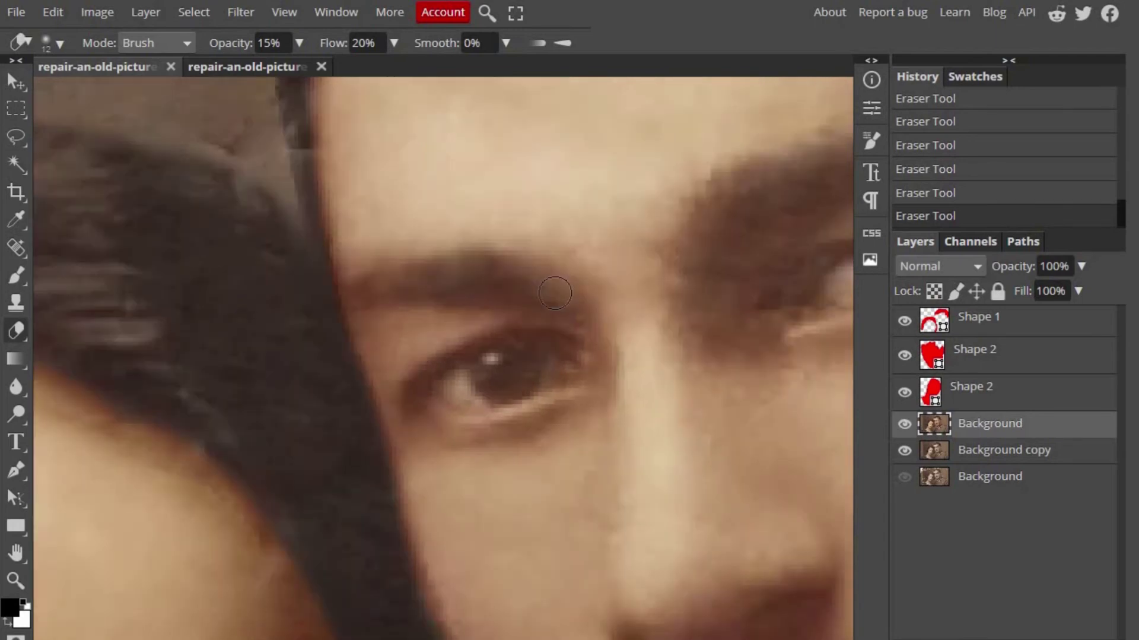
{"action": "scroll", "coordinate": [430, 263], "scroll_direction": "down", "scroll_amount": 3}
{"action": "scroll", "coordinate": [358, 356], "scroll_direction": "up", "scroll_amount": 3}
{"action": "scroll", "coordinate": [472, 422], "scroll_direction": "up", "scroll_amount": 3}
{"action": "scroll", "coordinate": [473, 423], "scroll_direction": "down", "scroll_amount": 3}
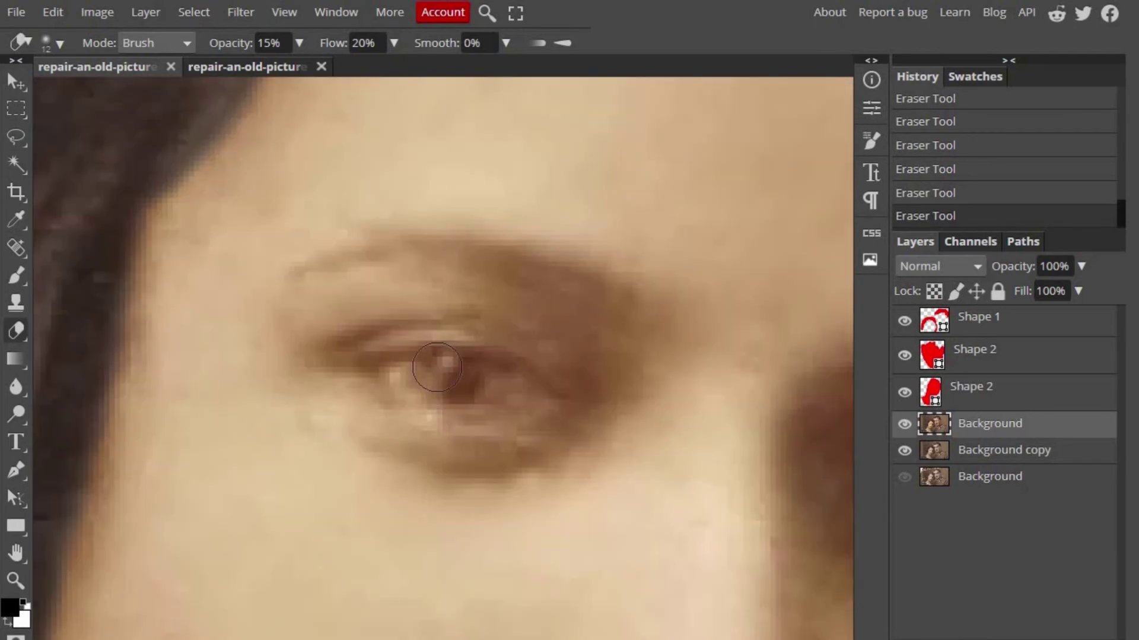
{"action": "left_click", "coordinate": [62, 42]}
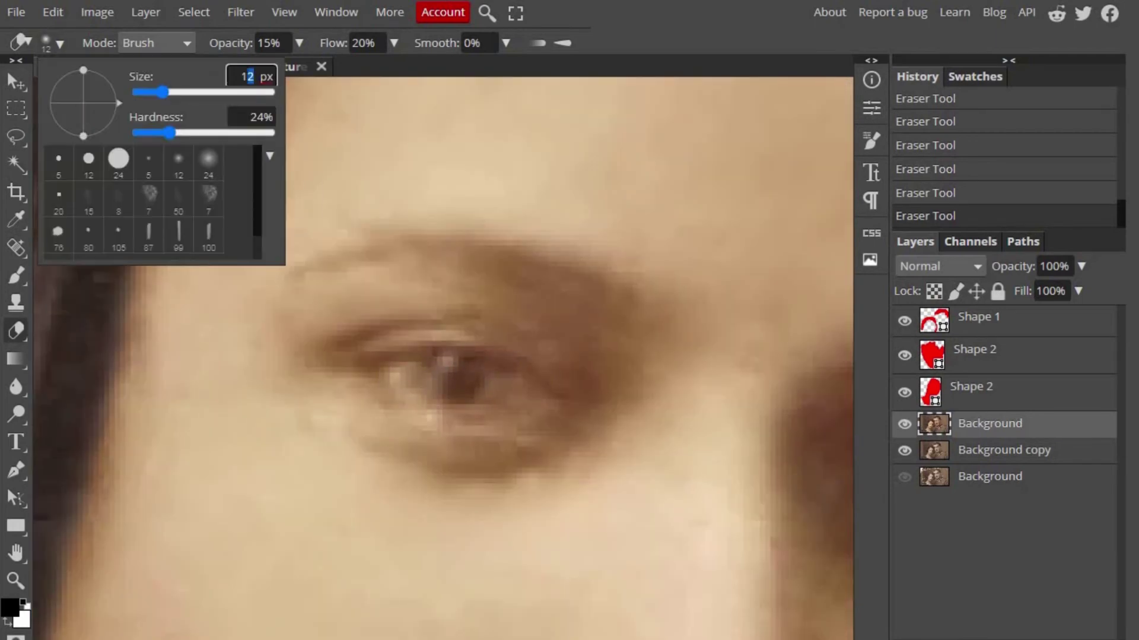
{"action": "type", "text": "10"}
{"action": "left_click", "coordinate": [491, 158]}
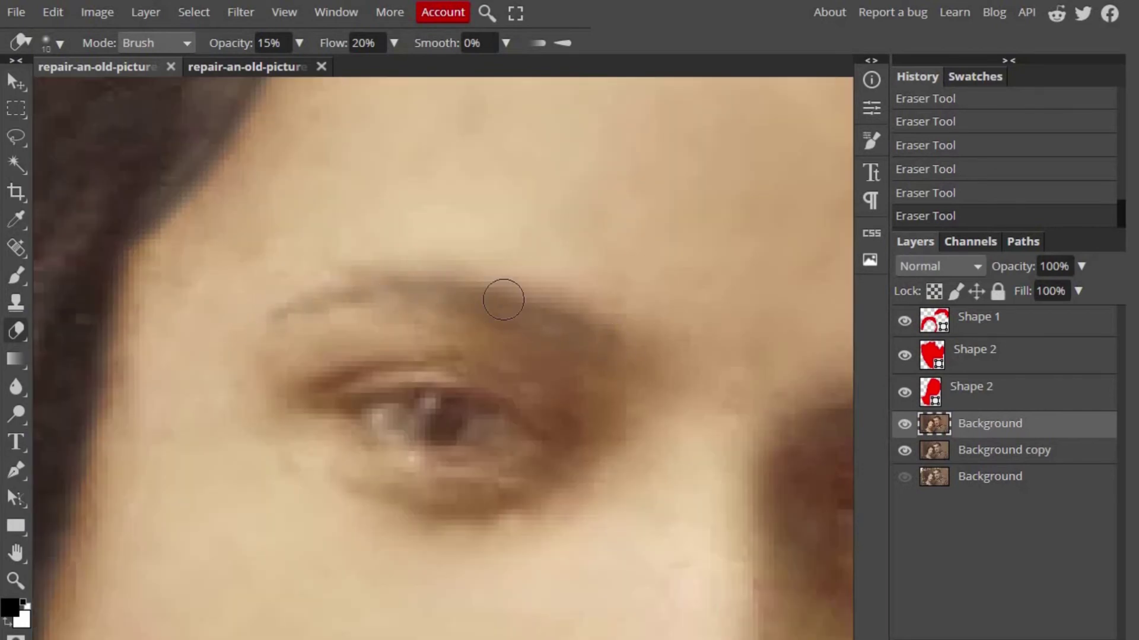
{"action": "key", "text": "ctrl+0"}
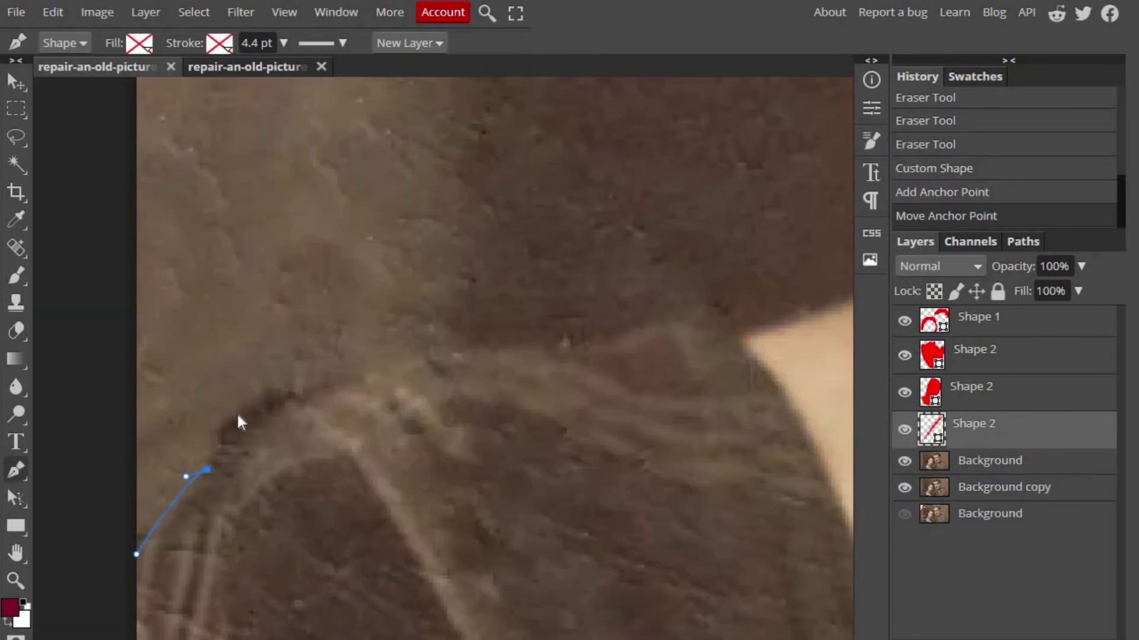
- Start the Shape 2 pen outline with curved anchors along the hair edge near the woman's shoulder
{"action": "left_click_drag", "start_coordinate": [259, 395], "coordinate": [269, 403]}
{"action": "left_click", "coordinate": [240, 412]}
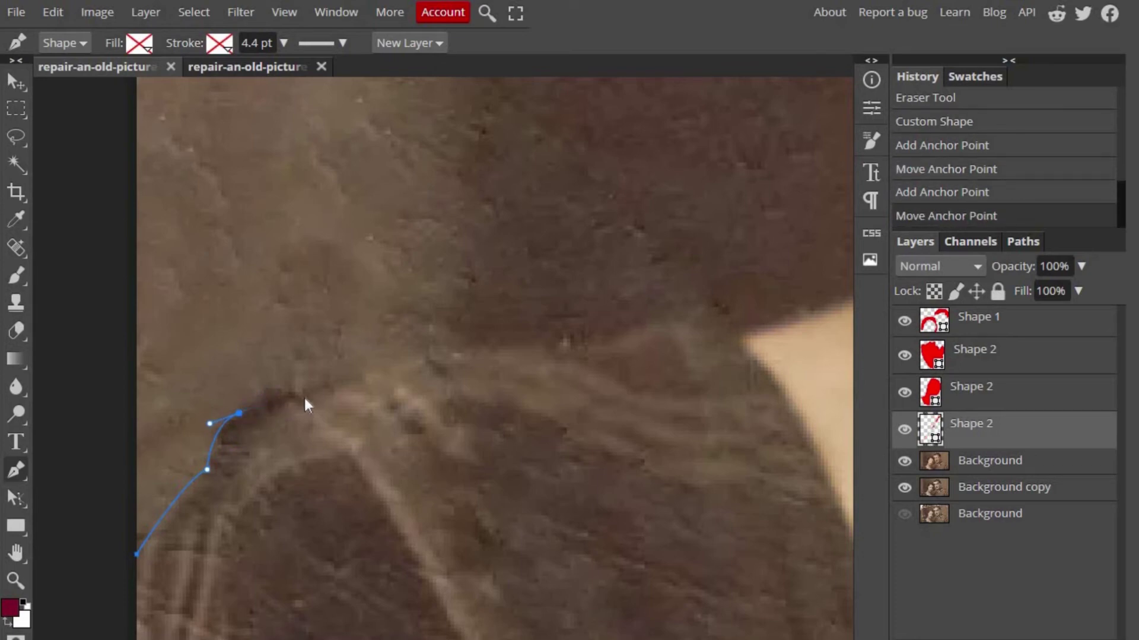
{"action": "left_click_drag", "start_coordinate": [304, 395], "coordinate": [333, 426]}
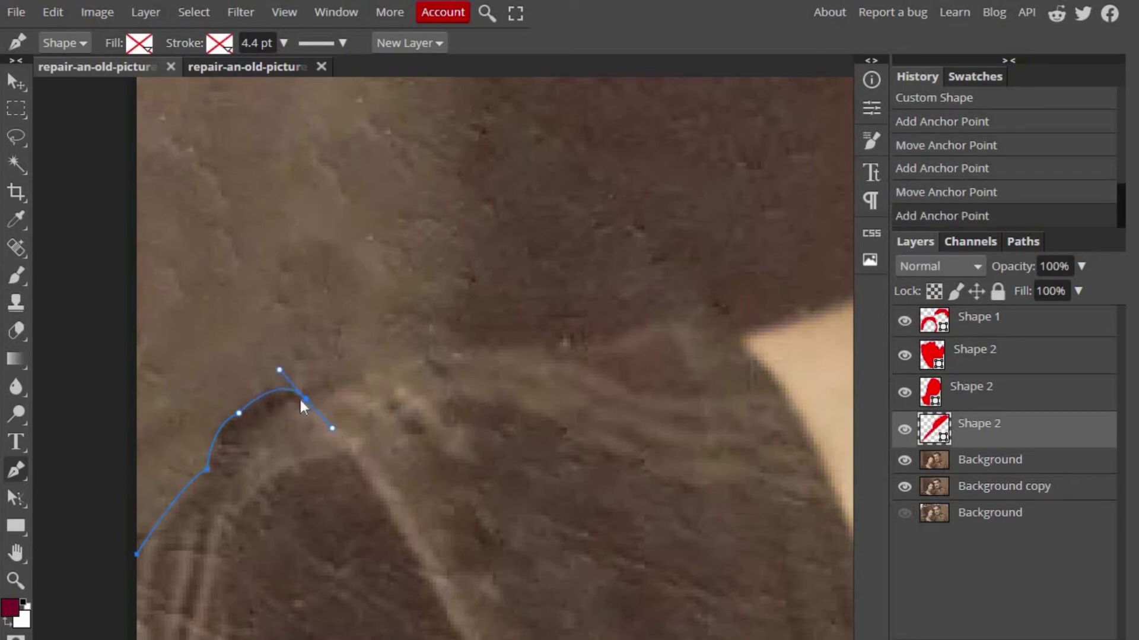
{"action": "left_click", "coordinate": [305, 395]}
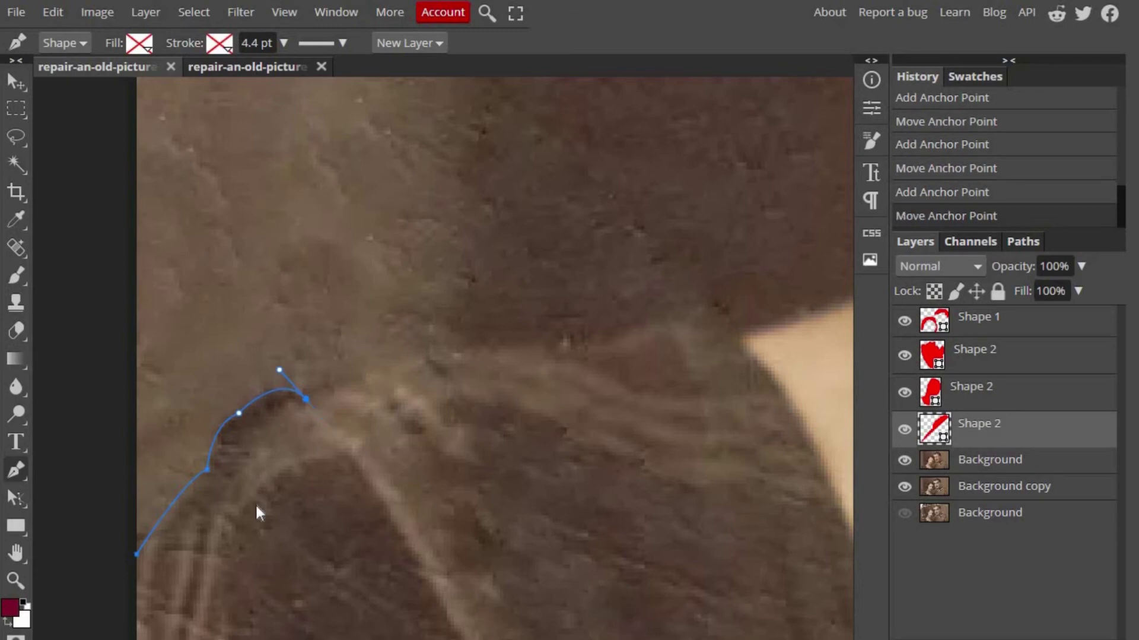
{"action": "scroll", "coordinate": [255, 508], "scroll_direction": "down", "scroll_amount": 3}
{"action": "scroll", "coordinate": [255, 511], "scroll_direction": "down", "scroll_amount": 2}
{"action": "scroll", "coordinate": [271, 503], "scroll_direction": "up", "scroll_amount": 3}
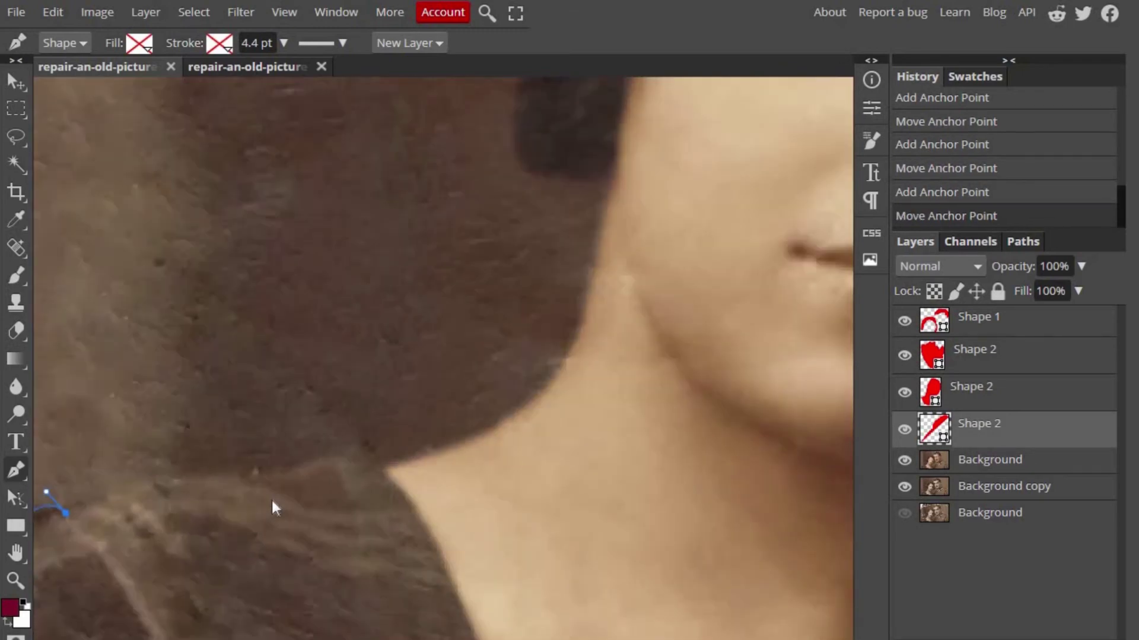
{"action": "scroll", "coordinate": [221, 510], "scroll_direction": "up", "scroll_amount": 2}
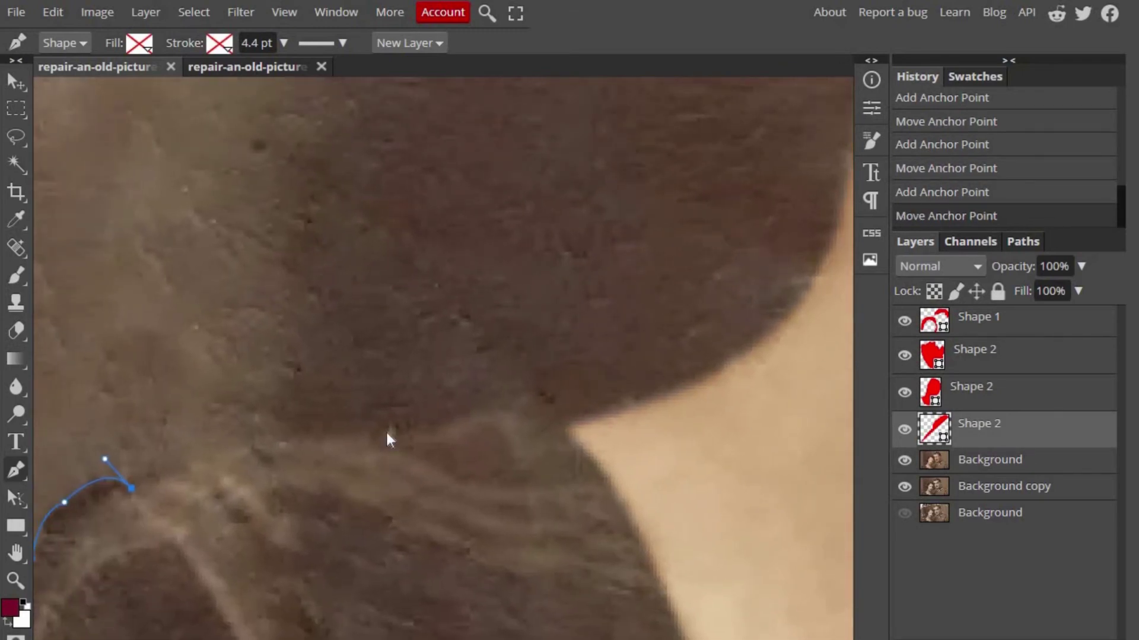
{"action": "scroll", "coordinate": [389, 429], "scroll_direction": "left", "scroll_amount": 5}
- Continue the outline with curved anchors up the woman's hair edge
{"action": "left_click", "coordinate": [640, 106]}
{"action": "scroll", "coordinate": [525, 426], "scroll_direction": "up", "scroll_amount": 5}
{"action": "left_click_drag", "start_coordinate": [584, 532], "coordinate": [554, 511]}
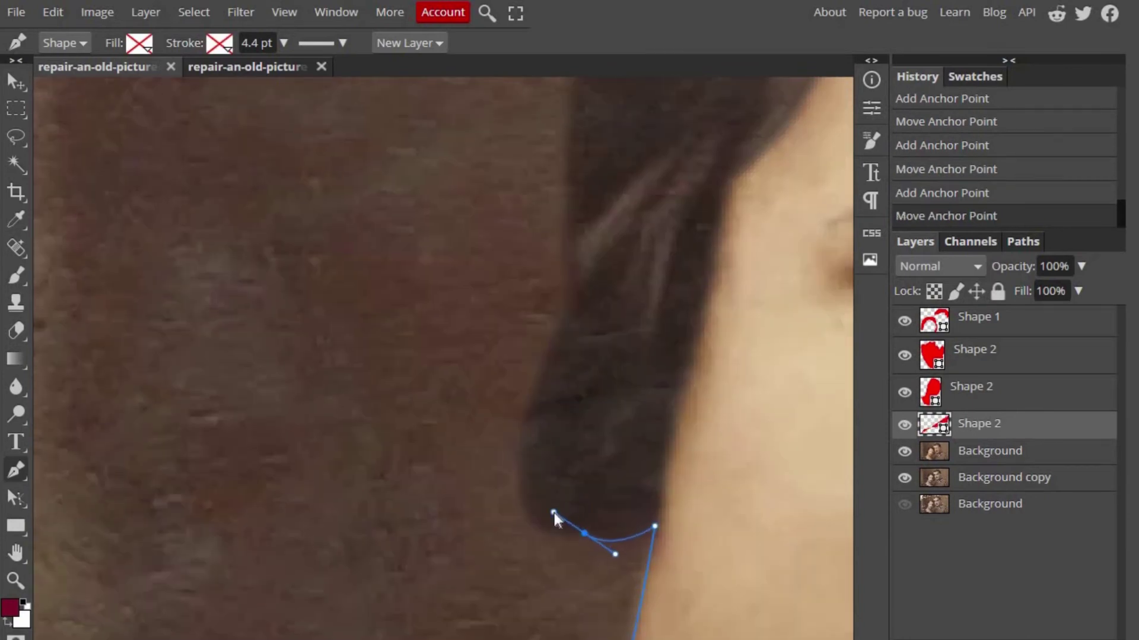
{"action": "left_click_drag", "start_coordinate": [522, 453], "coordinate": [534, 364]}
{"action": "scroll", "coordinate": [560, 420], "scroll_direction": "up", "scroll_amount": 3}
{"action": "scroll", "coordinate": [593, 452], "scroll_direction": "left", "scroll_amount": 2}
{"action": "scroll", "coordinate": [569, 416], "scroll_direction": "up", "scroll_amount": 2}
{"action": "left_click", "coordinate": [549, 334]}
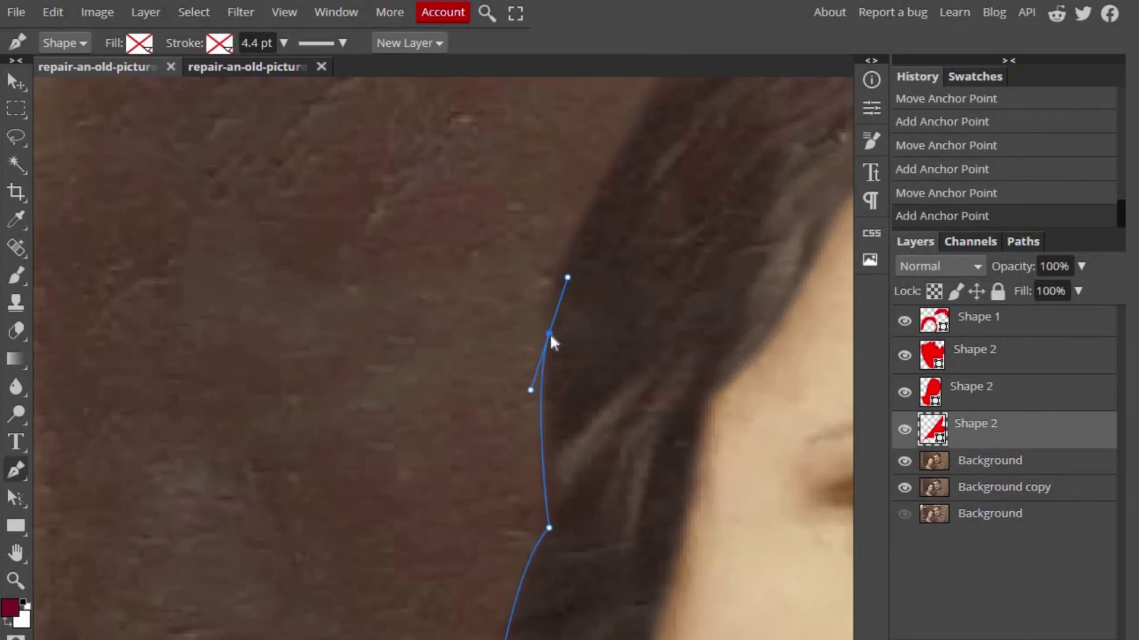
{"action": "scroll", "coordinate": [550, 333], "scroll_direction": "up", "scroll_amount": 3}
- Add further anchors following the woman's hair upward, undoing one misplaced point
{"action": "left_click", "coordinate": [551, 244]}
{"action": "scroll", "coordinate": [546, 267], "scroll_direction": "up", "scroll_amount": 3}
{"action": "left_click", "coordinate": [533, 304]}
{"action": "scroll", "coordinate": [545, 305], "scroll_direction": "up", "scroll_amount": 3}
{"action": "left_click", "coordinate": [578, 304]}
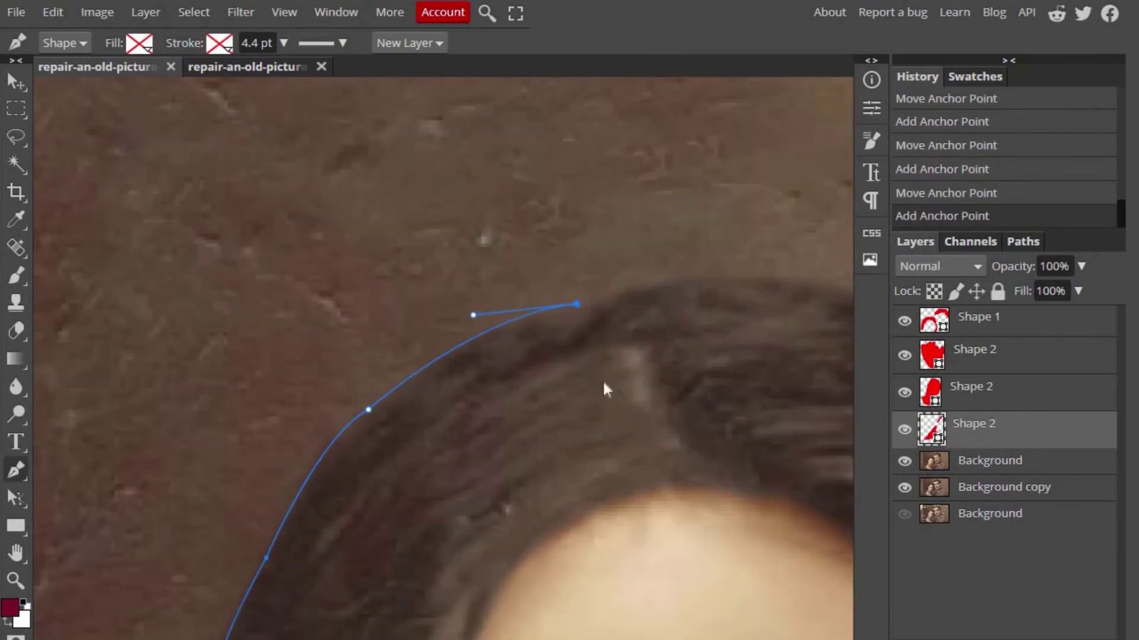
{"action": "scroll", "coordinate": [604, 386], "scroll_direction": "right", "scroll_amount": 5}
{"action": "key", "text": "ctrl+z"}
{"action": "scroll", "coordinate": [382, 465], "scroll_direction": "up", "scroll_amount": 3}
- Curve the outline across the crown of the couple's hair
{"action": "left_click_drag", "start_coordinate": [403, 417], "coordinate": [490, 437]}
{"action": "left_click_drag", "start_coordinate": [584, 385], "coordinate": [619, 387]}
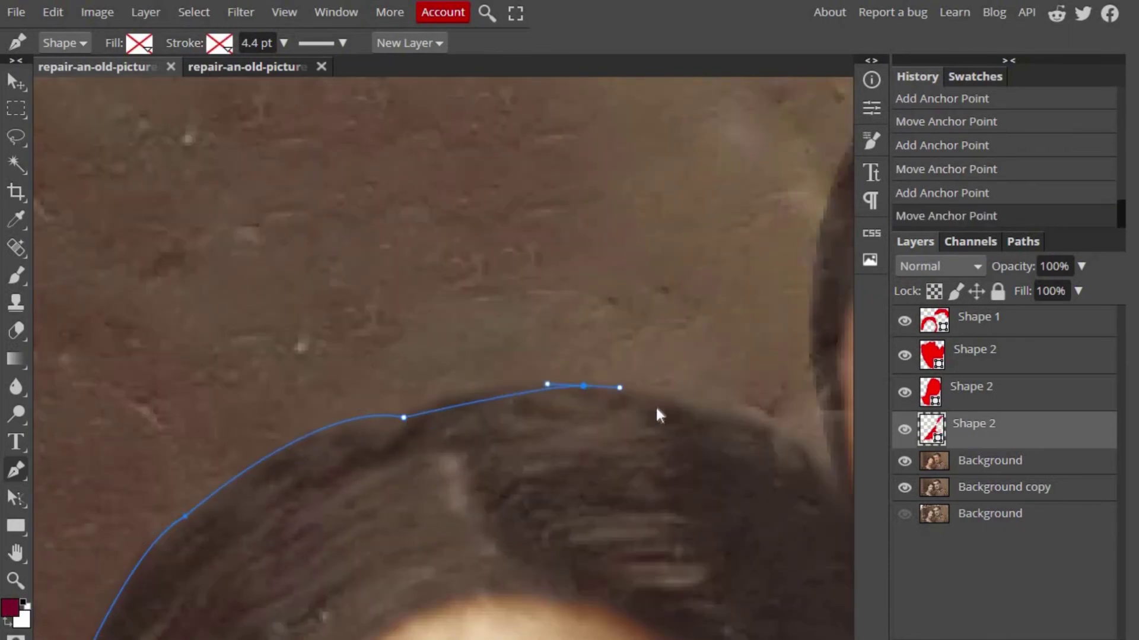
{"action": "scroll", "coordinate": [534, 416], "scroll_direction": "right", "scroll_amount": 5}
{"action": "left_click", "coordinate": [526, 402]}
{"action": "left_click_drag", "start_coordinate": [661, 476], "coordinate": [702, 539]}
{"action": "scroll", "coordinate": [594, 475], "scroll_direction": "right", "scroll_amount": 5}
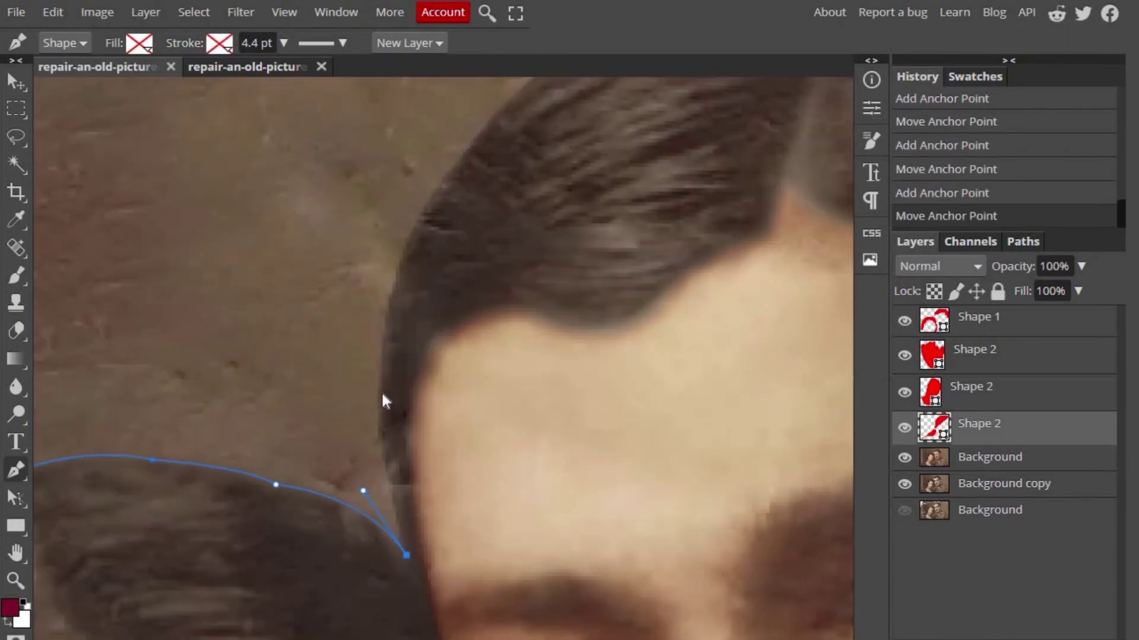
- Extend the outline from the man's forehead hairline up over his hair to the parting
{"action": "left_click", "coordinate": [381, 330]}
{"action": "scroll", "coordinate": [508, 360], "scroll_direction": "up", "scroll_amount": 3}
{"action": "left_click_drag", "start_coordinate": [494, 207], "coordinate": [603, 137]}
{"action": "scroll", "coordinate": [422, 305], "scroll_direction": "up", "scroll_amount": 3}
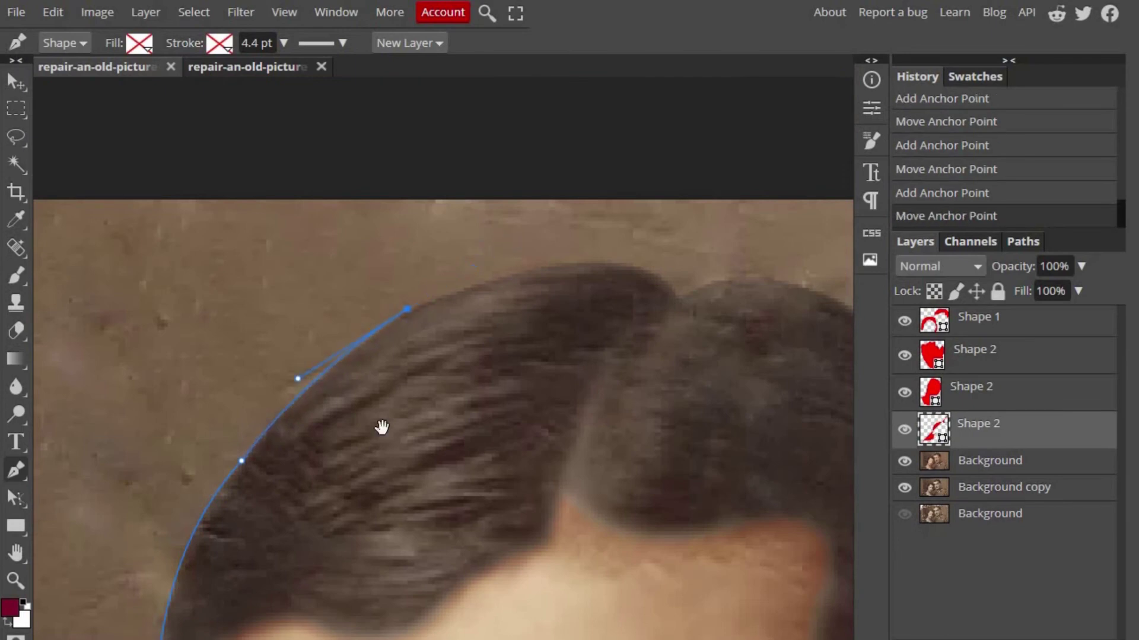
{"action": "scroll", "coordinate": [381, 426], "scroll_direction": "up", "scroll_amount": 3}
{"action": "left_click_drag", "start_coordinate": [409, 406], "coordinate": [468, 429]}
{"action": "left_click", "coordinate": [553, 406]}
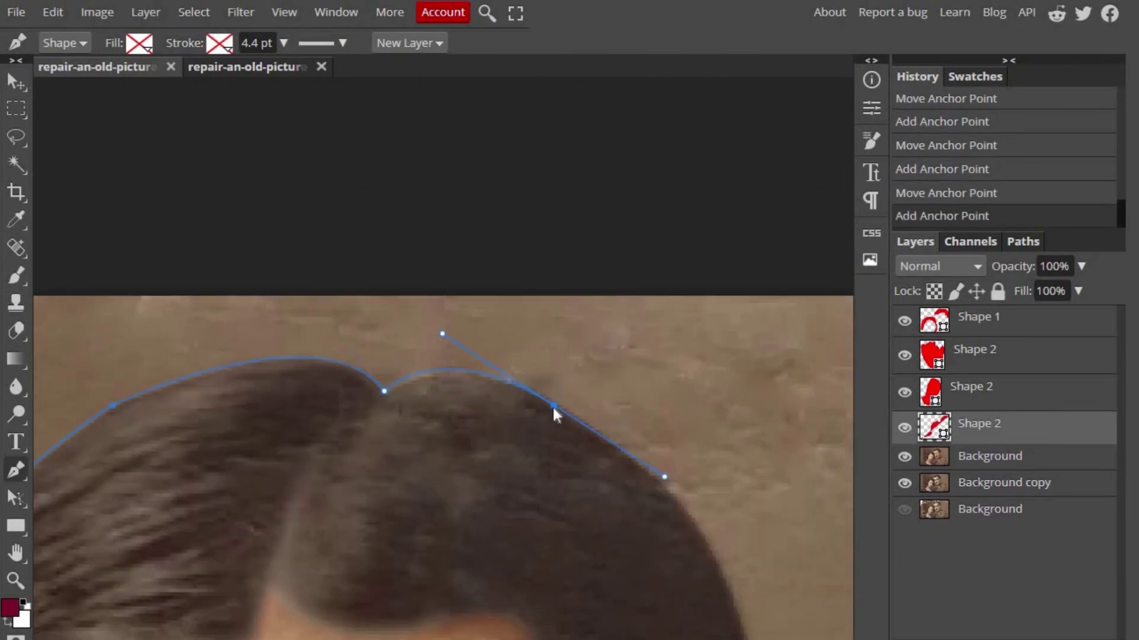
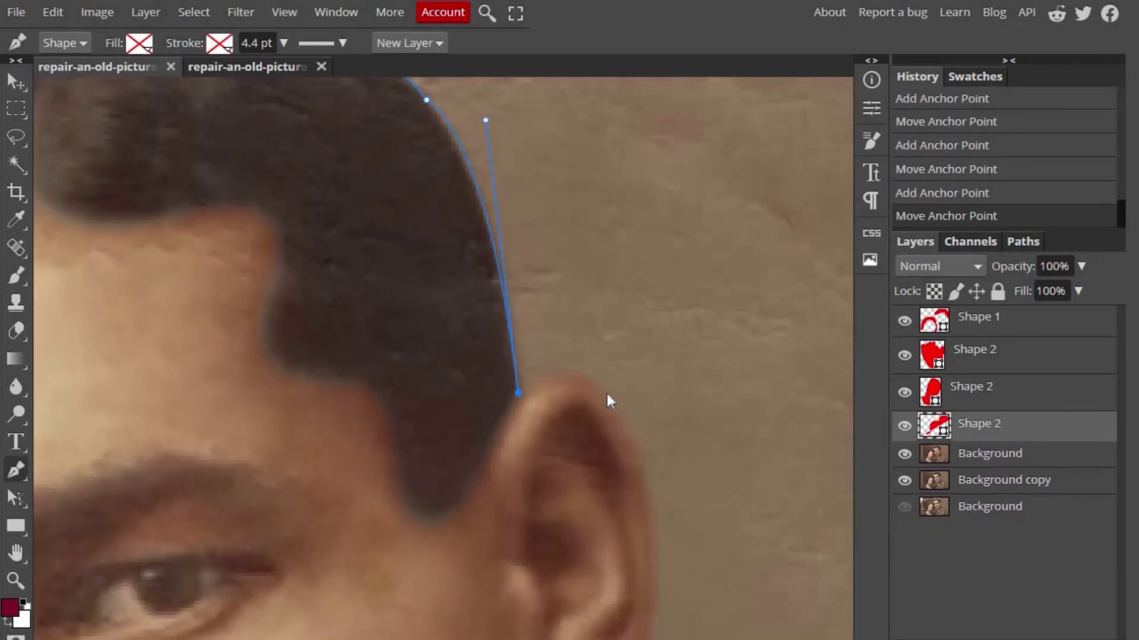
- Extend the pen path around the man's ear, down his neck and along the collar edge
{"action": "scroll", "coordinate": [587, 465], "scroll_direction": "down", "scroll_amount": 3}
{"action": "scroll", "coordinate": [582, 305], "scroll_direction": "down", "scroll_amount": 3}
{"action": "left_click_drag", "start_coordinate": [574, 256], "coordinate": [516, 427]}
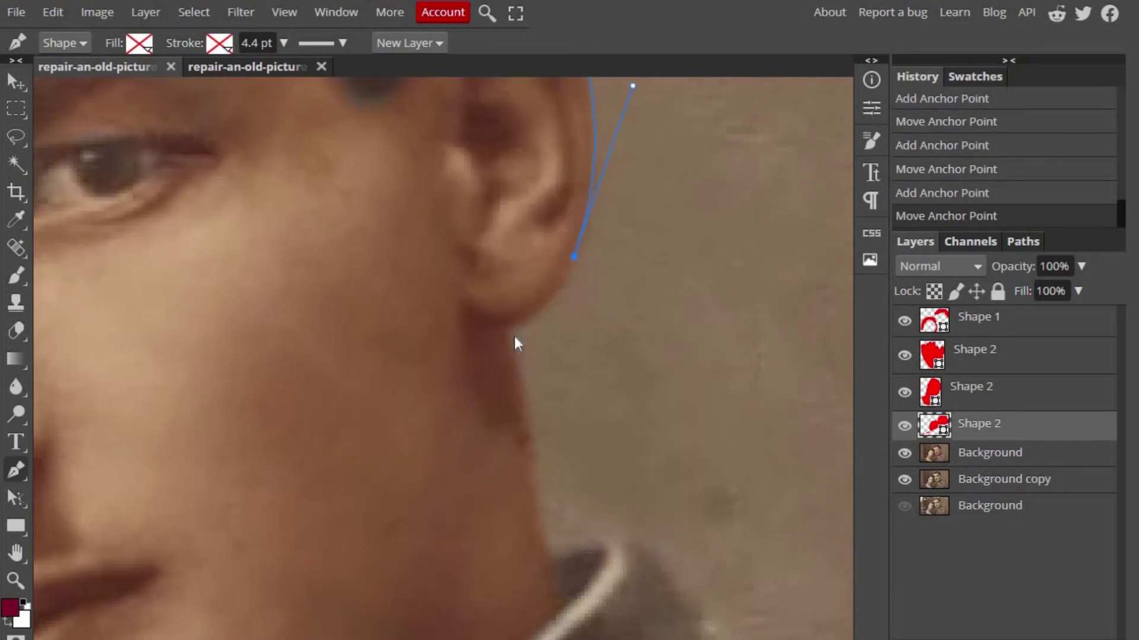
{"action": "scroll", "coordinate": [585, 288], "scroll_direction": "down", "scroll_amount": 3}
{"action": "left_click", "coordinate": [530, 301]}
{"action": "left_click", "coordinate": [549, 425]}
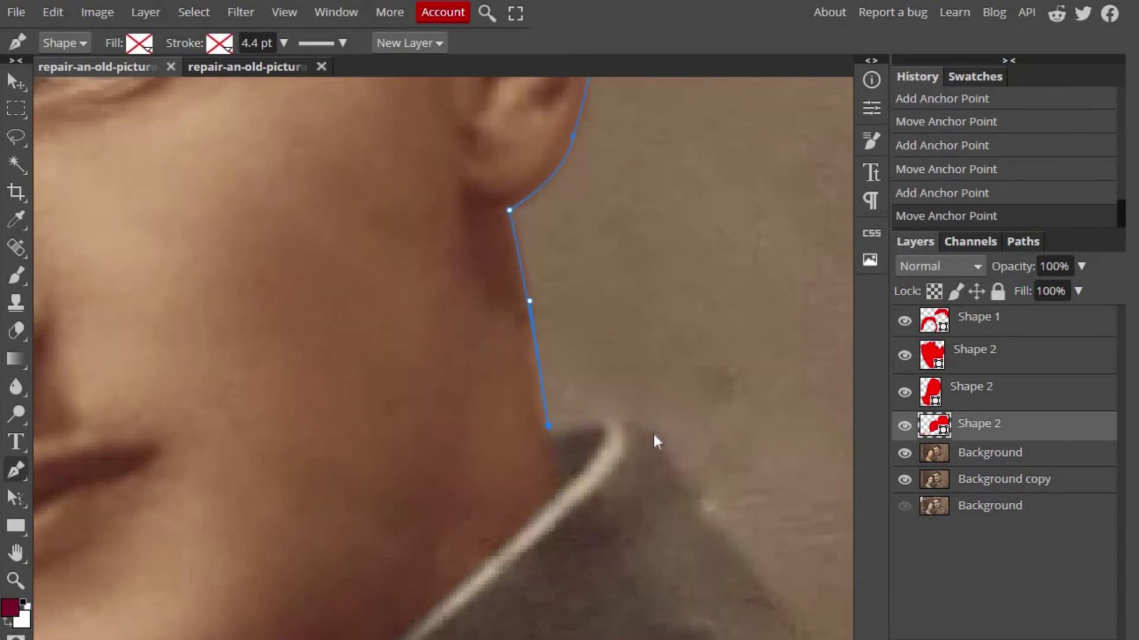
{"action": "scroll", "coordinate": [594, 463], "scroll_direction": "down", "scroll_amount": 3}
{"action": "left_click", "coordinate": [561, 447]}
{"action": "scroll", "coordinate": [653, 416], "scroll_direction": "down", "scroll_amount": 3}
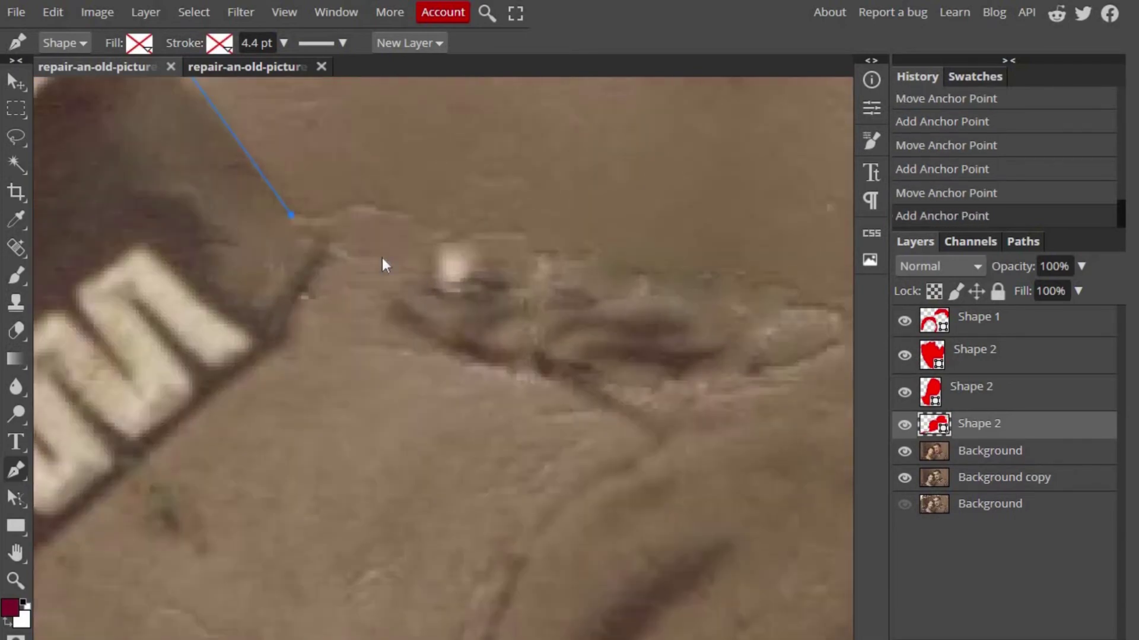
{"action": "left_click_drag", "start_coordinate": [333, 245], "coordinate": [333, 262]}
{"action": "left_click", "coordinate": [424, 256]}
- Trace the path over the shoulder to the image corner and close it around the couple
{"action": "scroll", "coordinate": [458, 305], "scroll_direction": "right", "scroll_amount": 2}
{"action": "left_click_drag", "start_coordinate": [433, 289], "coordinate": [449, 293]}
{"action": "left_click", "coordinate": [533, 314]}
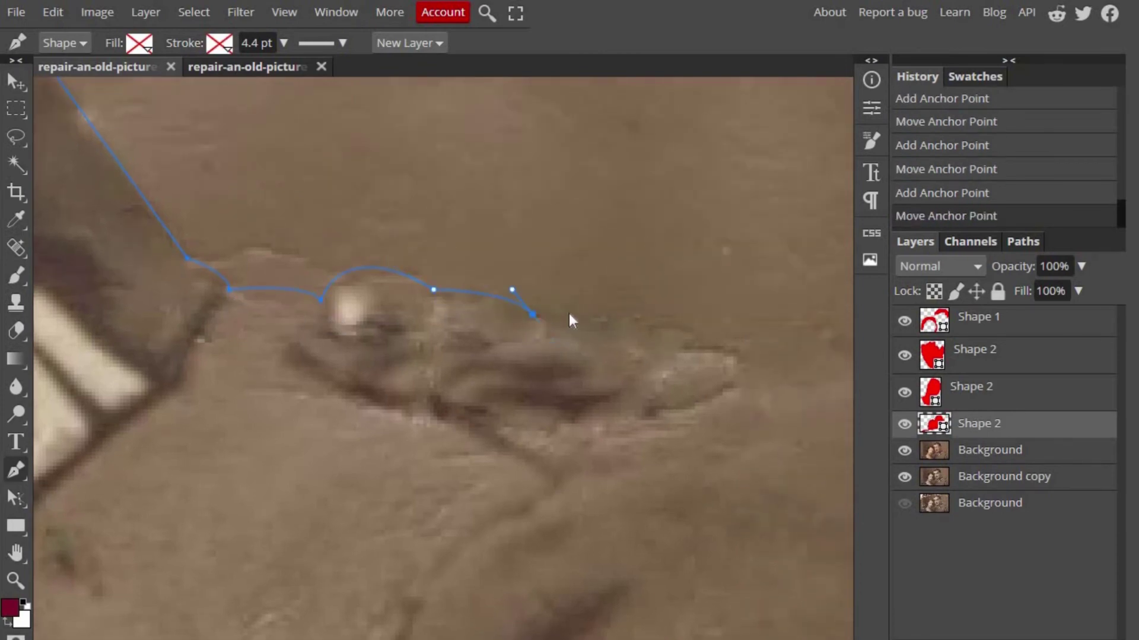
{"action": "left_click", "coordinate": [606, 317]}
{"action": "left_click_drag", "start_coordinate": [658, 328], "coordinate": [663, 333]}
{"action": "scroll", "coordinate": [664, 329], "scroll_direction": "down", "scroll_amount": 3}
{"action": "left_click_drag", "start_coordinate": [535, 298], "coordinate": [508, 393]}
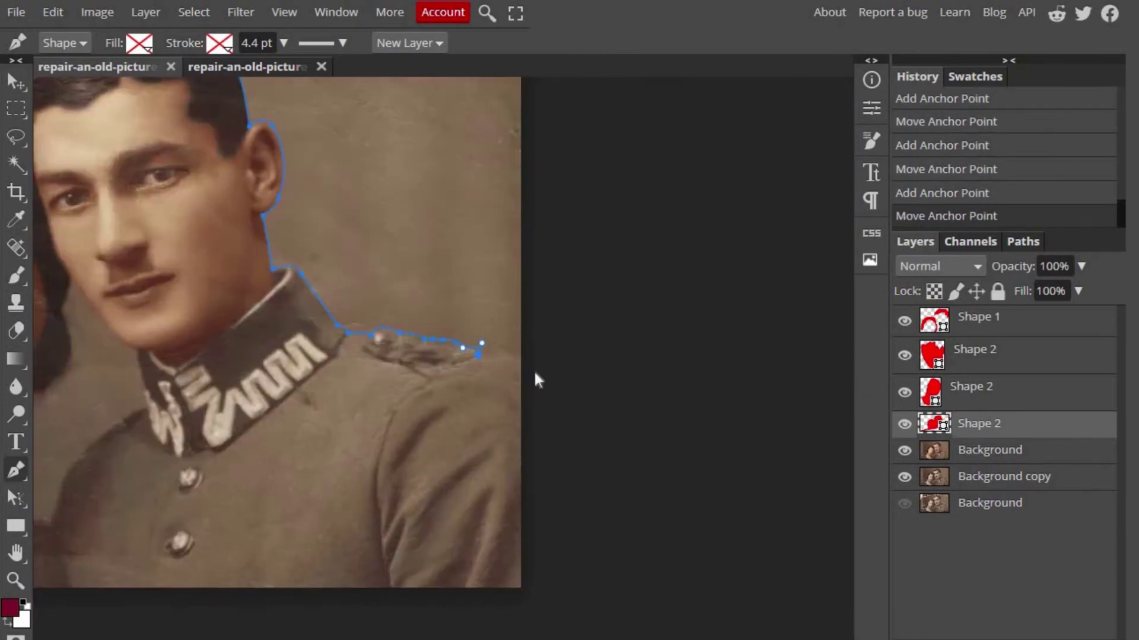
{"action": "scroll", "coordinate": [534, 376], "scroll_direction": "up", "scroll_amount": 3}
{"action": "scroll", "coordinate": [694, 534], "scroll_direction": "down", "scroll_amount": 3}
{"action": "scroll", "coordinate": [757, 304], "scroll_direction": "up", "scroll_amount": 5}
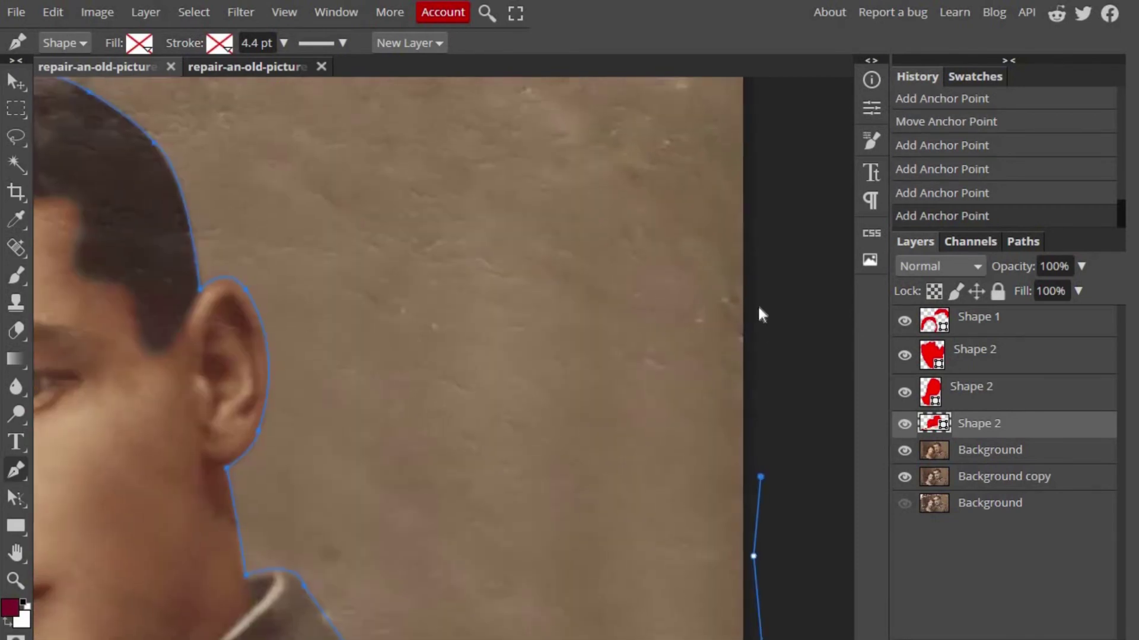
{"action": "scroll", "coordinate": [204, 304], "scroll_direction": "up", "scroll_amount": 3}
{"action": "left_click", "coordinate": [222, 287]}
{"action": "left_click", "coordinate": [481, 387]}
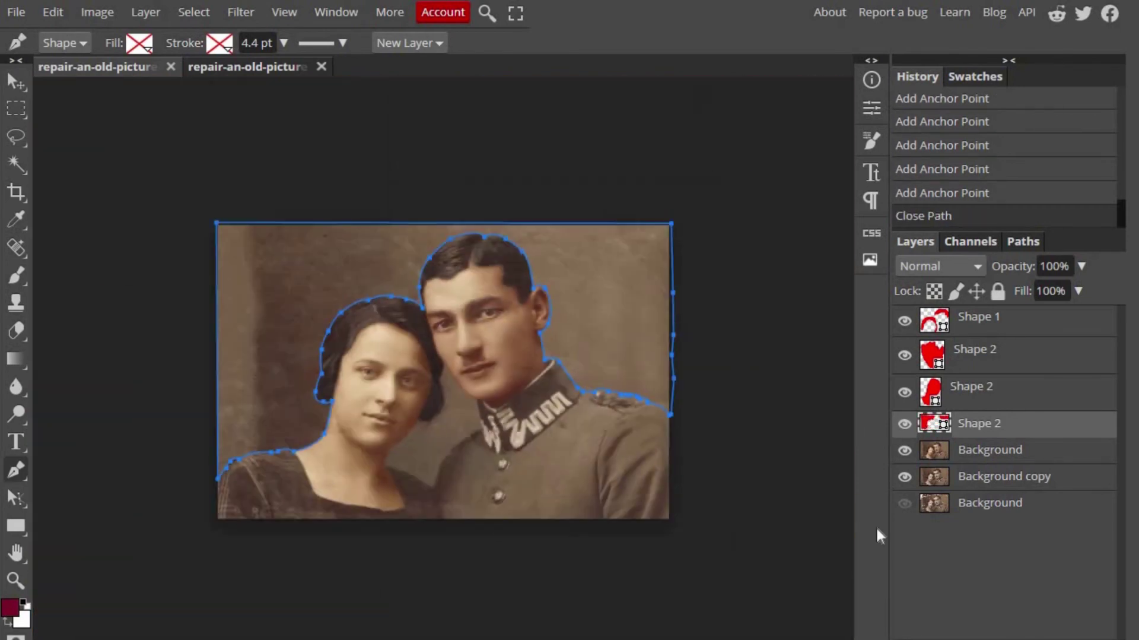
- Make the path a selection and tint the background teal: Hue 151, Saturation 18, Lightness -17
{"action": "right_click", "coordinate": [674, 411]}
{"action": "left_click", "coordinate": [724, 469]}
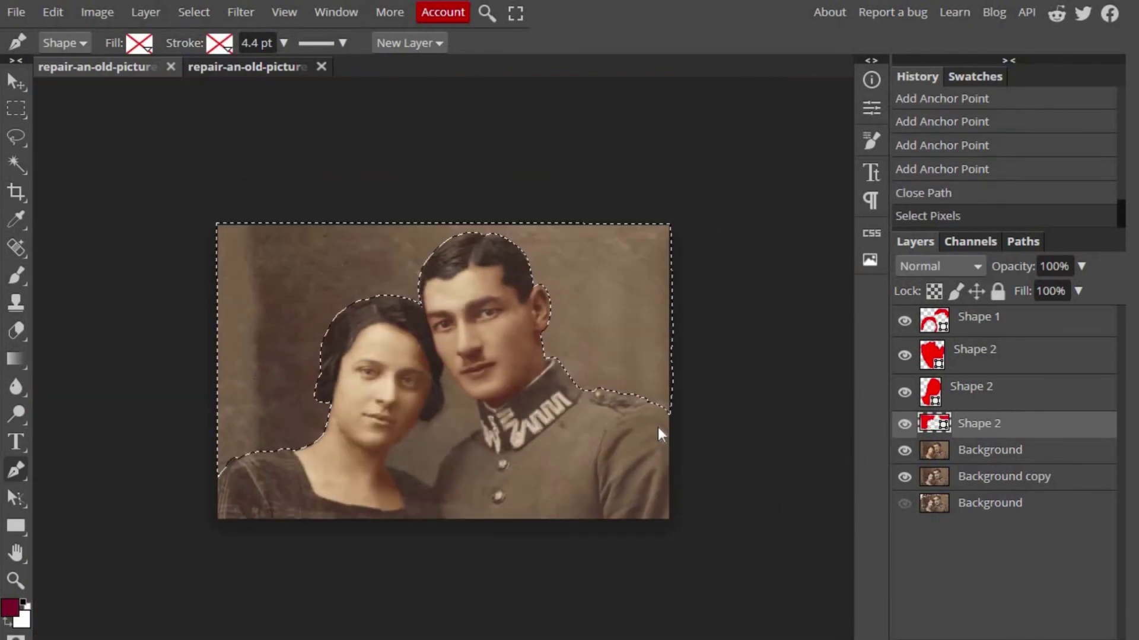
{"action": "left_click", "coordinate": [97, 12]}
{"action": "left_click", "coordinate": [320, 181]}
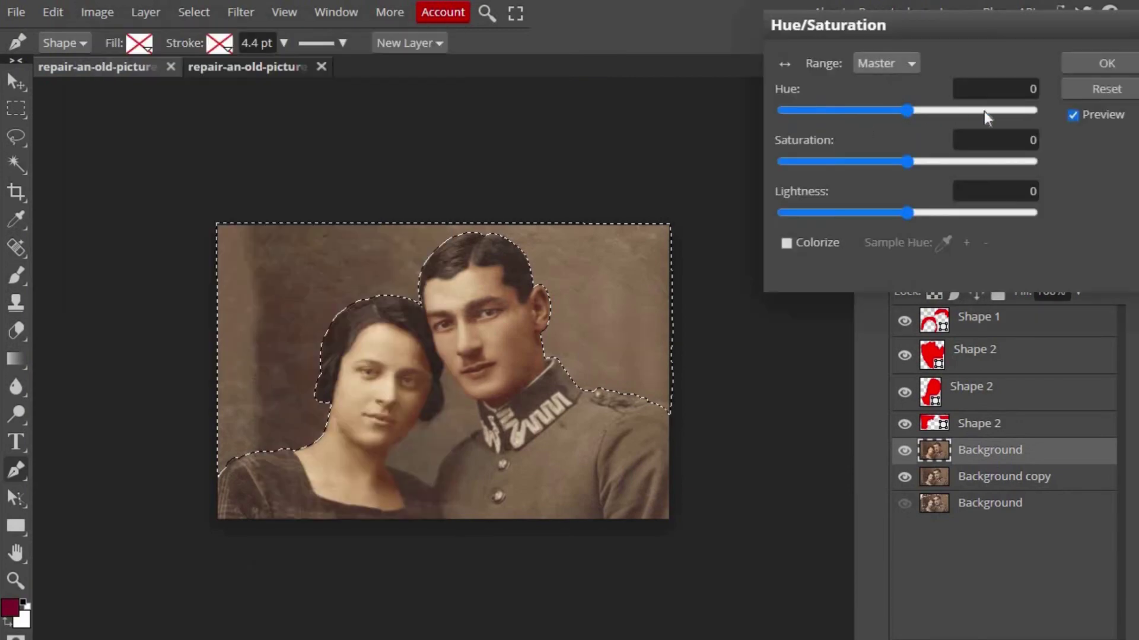
{"action": "mouse_move", "coordinate": [907, 110]}
{"action": "left_mouse_down"}
{"action": "mouse_move", "coordinate": [874, 108]}
{"action": "mouse_move", "coordinate": [1045, 122]}
{"action": "mouse_move", "coordinate": [854, 110]}
{"action": "mouse_move", "coordinate": [1012, 111]}
{"action": "left_mouse_up"}
{"action": "mouse_move", "coordinate": [907, 161]}
{"action": "left_mouse_down"}
{"action": "mouse_move", "coordinate": [943, 163]}
{"action": "mouse_move", "coordinate": [930, 169]}
{"action": "left_mouse_up"}
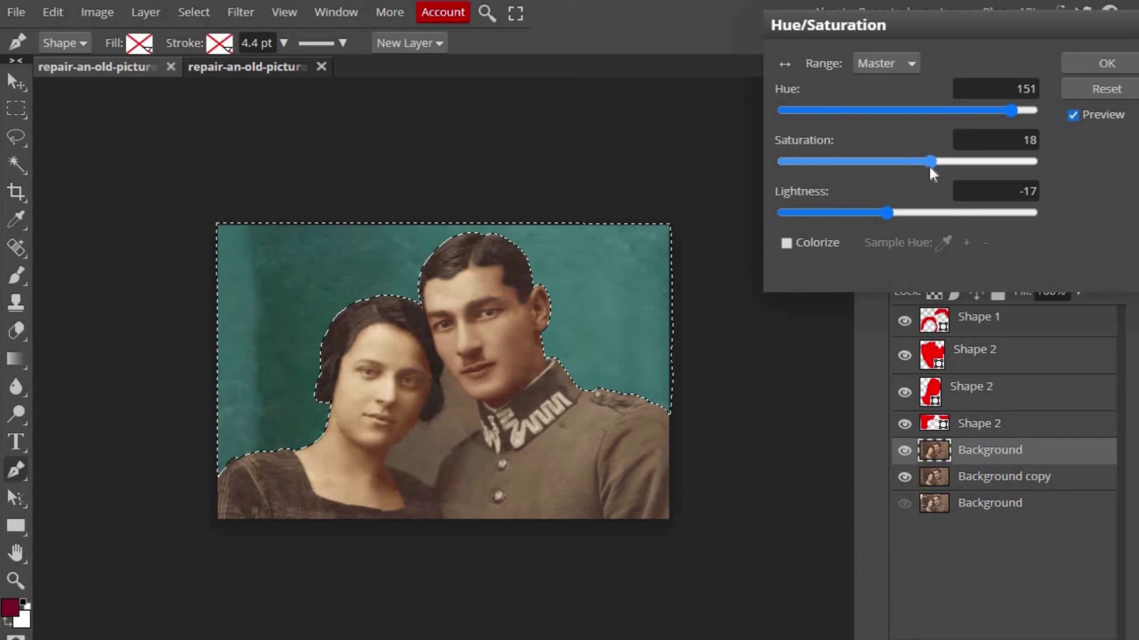
{"action": "left_click", "coordinate": [1097, 64]}
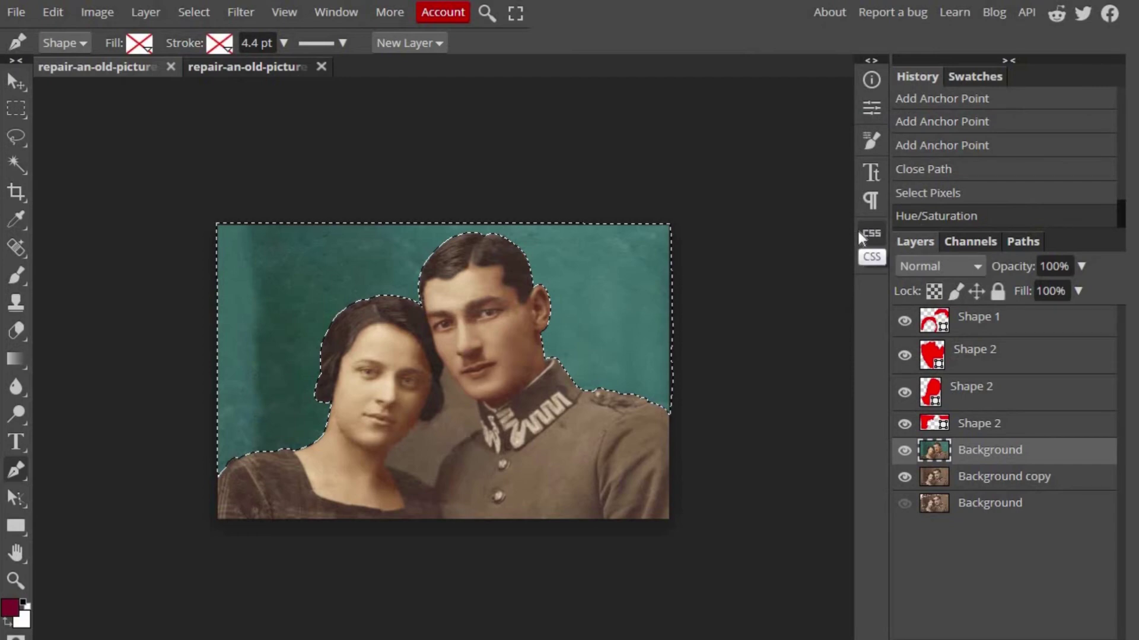
- Deselect, then start a new pen path at the collar edge and curve it over the shoulder
{"action": "left_click", "coordinate": [198, 14]}
{"action": "left_click", "coordinate": [208, 64]}
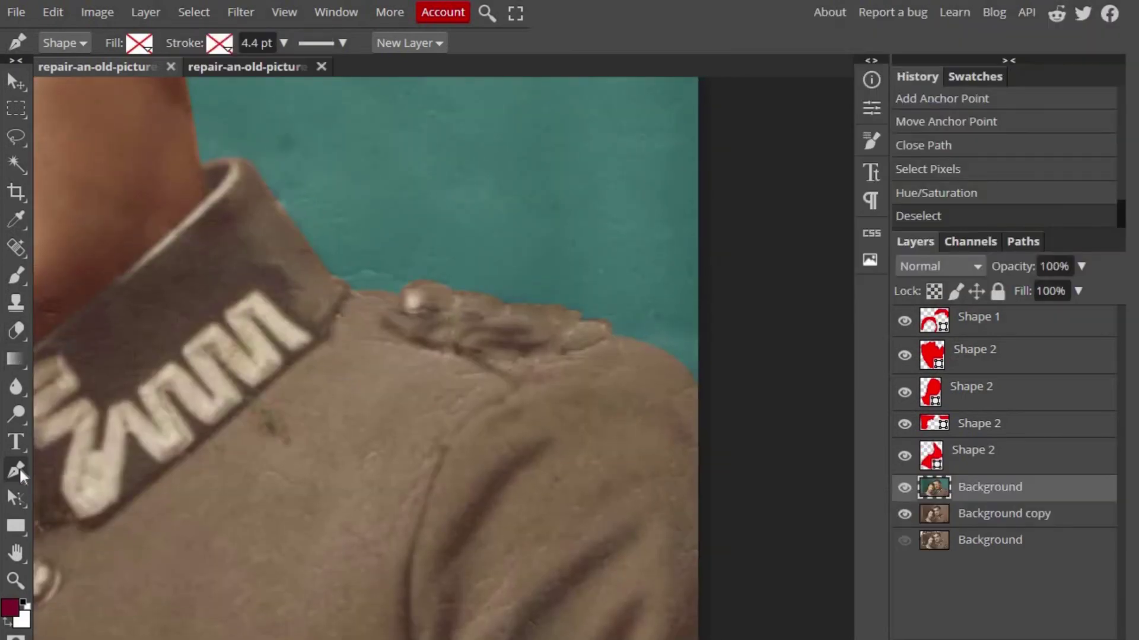
{"action": "left_click", "coordinate": [399, 295]}
{"action": "left_click", "coordinate": [406, 301]}
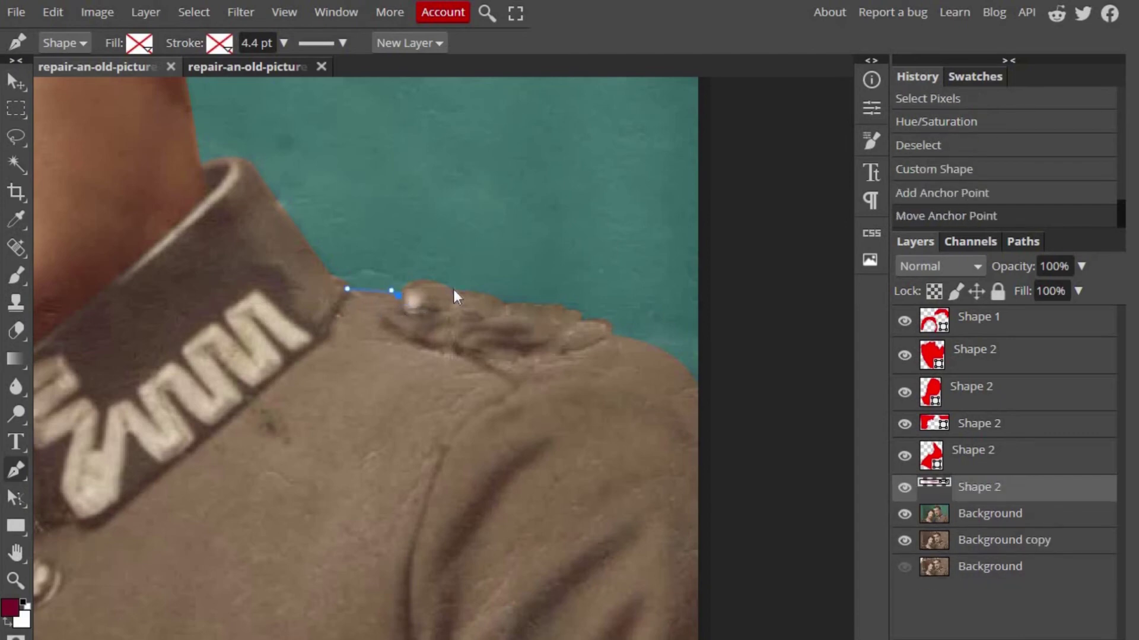
{"action": "left_click_drag", "start_coordinate": [454, 286], "coordinate": [488, 311]}
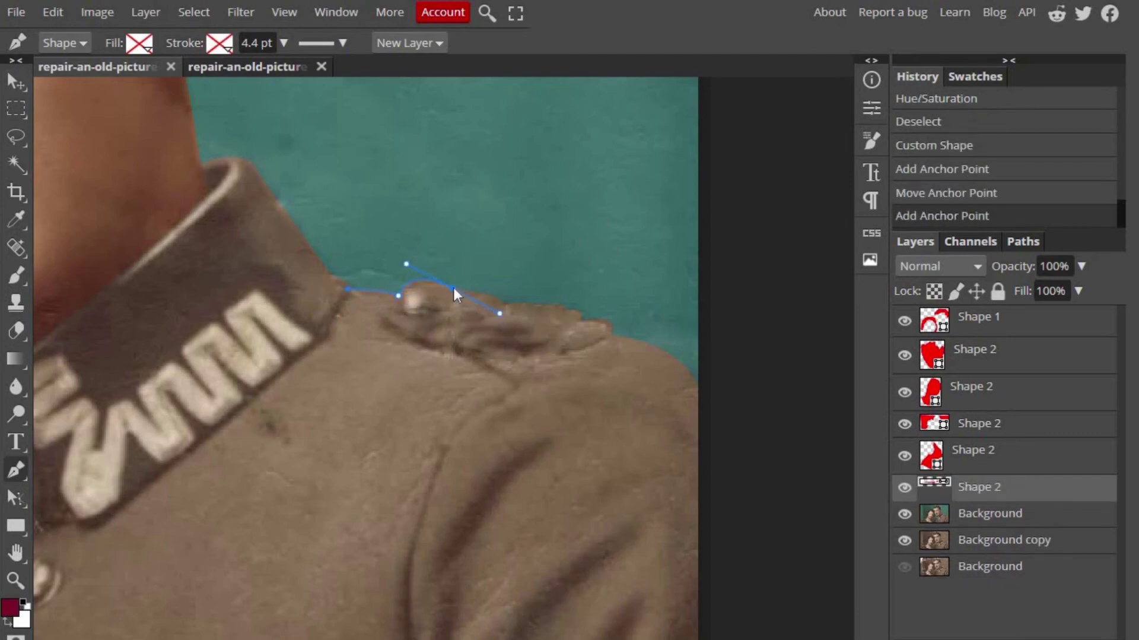
{"action": "left_click", "coordinate": [504, 302]}
{"action": "left_click", "coordinate": [507, 302]}
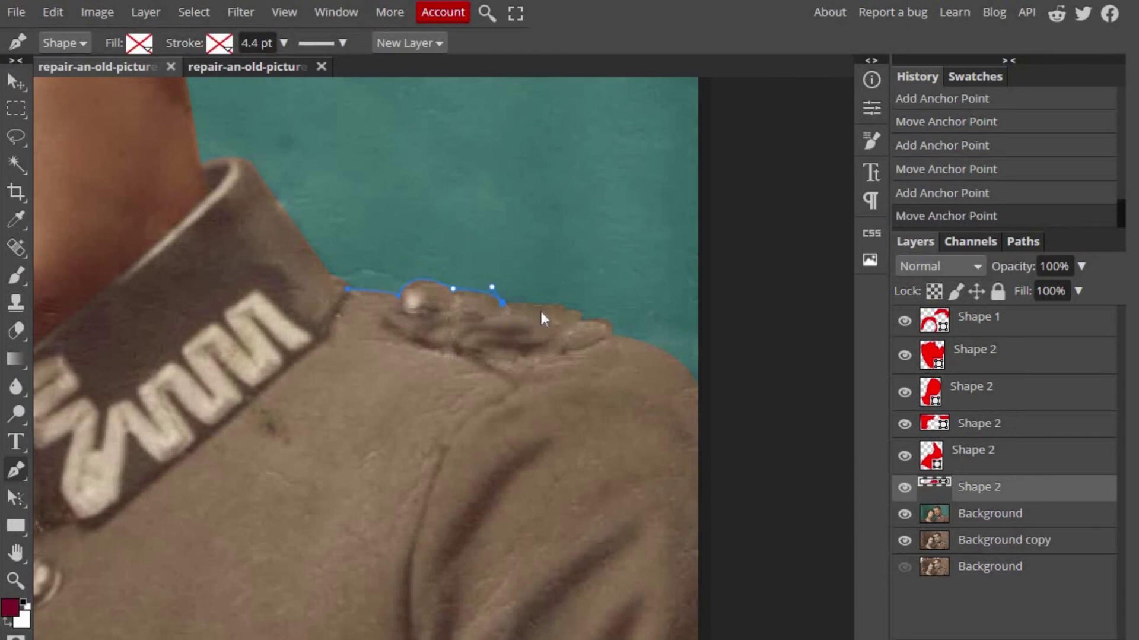
{"action": "left_click_drag", "start_coordinate": [579, 322], "coordinate": [557, 350]}
- Continue the jacket path down the arm to the image's right and bottom edges
{"action": "left_click", "coordinate": [578, 321]}
{"action": "left_click", "coordinate": [615, 330]}
{"action": "left_click_drag", "start_coordinate": [699, 385], "coordinate": [719, 429]}
{"action": "left_click", "coordinate": [734, 438]}
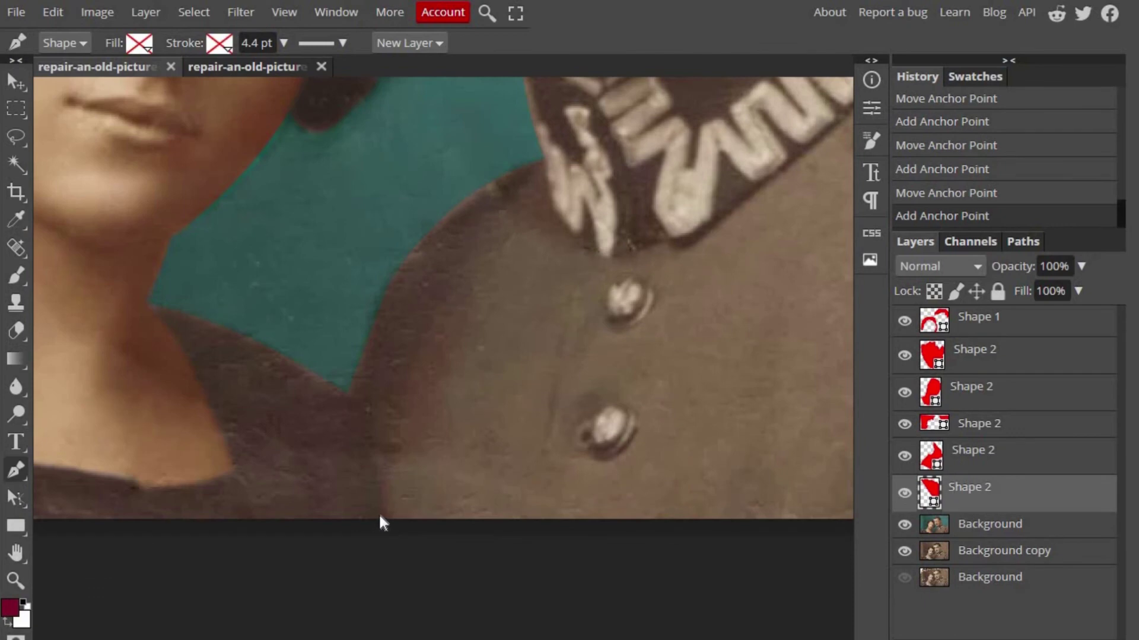
{"action": "left_click", "coordinate": [379, 519]}
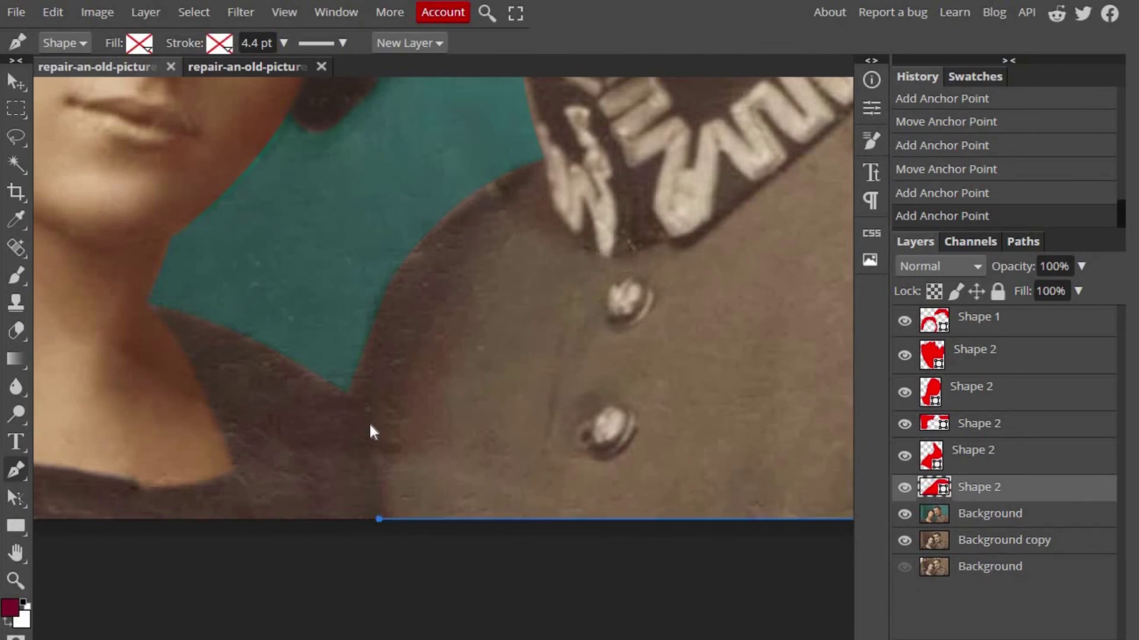
{"action": "left_click_drag", "start_coordinate": [369, 421], "coordinate": [330, 394]}
- Trace the jacket's left edge and collar bottom, then close the path at its start
{"action": "left_click_drag", "start_coordinate": [380, 303], "coordinate": [387, 281]}
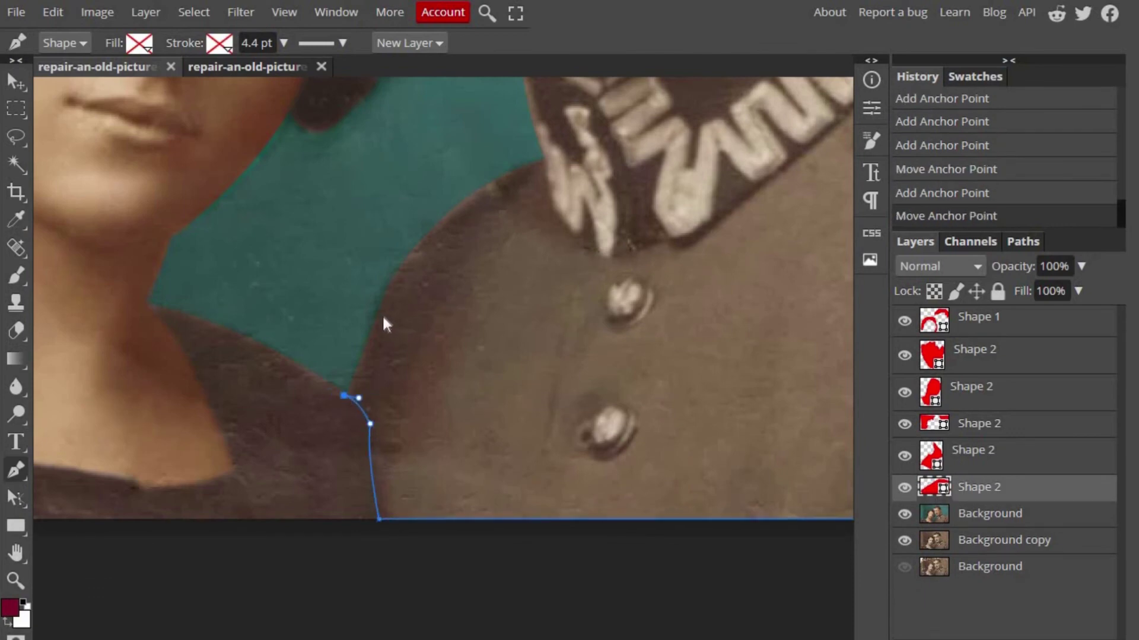
{"action": "mouse_move", "coordinate": [471, 194]}
{"action": "left_mouse_down"}
{"action": "mouse_move", "coordinate": [547, 140]}
{"action": "mouse_move", "coordinate": [395, 329]}
{"action": "mouse_move", "coordinate": [442, 325]}
{"action": "left_mouse_up"}
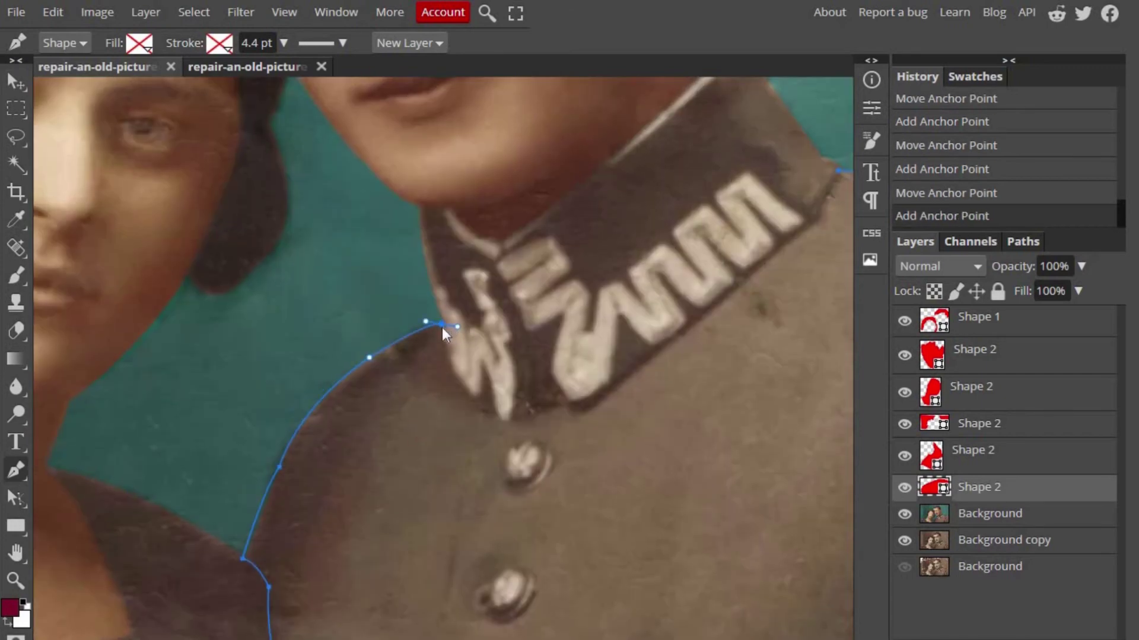
{"action": "left_click", "coordinate": [492, 412]}
{"action": "left_click_drag", "start_coordinate": [545, 409], "coordinate": [586, 381]}
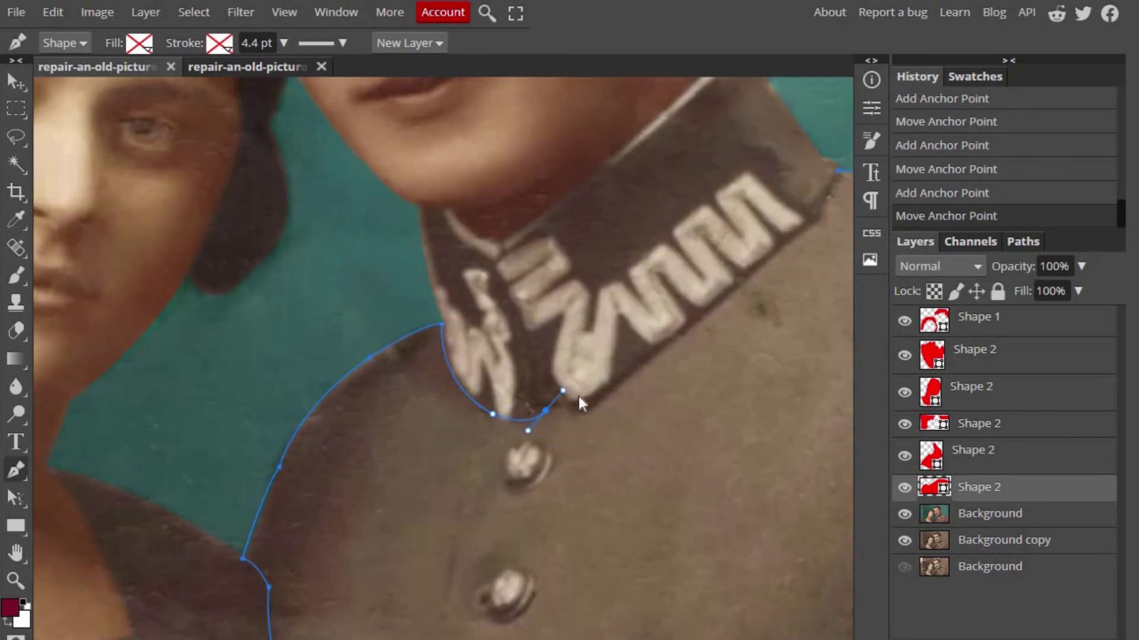
{"action": "left_click", "coordinate": [564, 398]}
{"action": "left_click", "coordinate": [632, 369]}
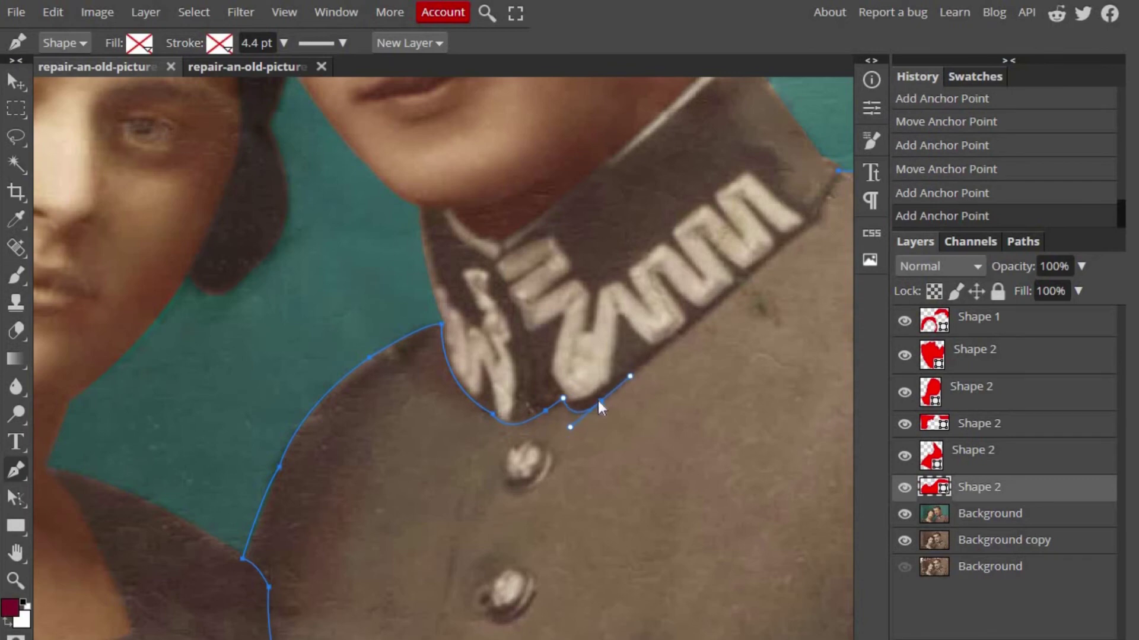
{"action": "scroll", "coordinate": [597, 397], "scroll_direction": "right", "scroll_amount": 4}
{"action": "left_click", "coordinate": [575, 348]}
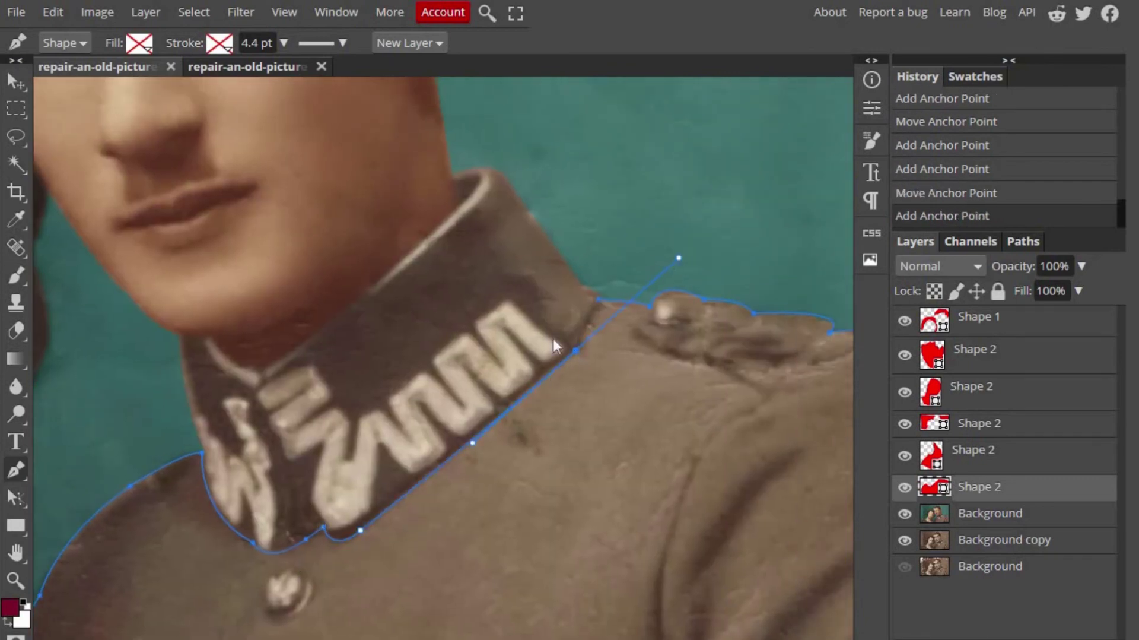
{"action": "left_click", "coordinate": [598, 298]}
{"action": "scroll", "coordinate": [598, 300], "scroll_direction": "down", "scroll_amount": 3}
- Convert the jacket path to a selection and target the Background layer
{"action": "right_click", "coordinate": [665, 308]}
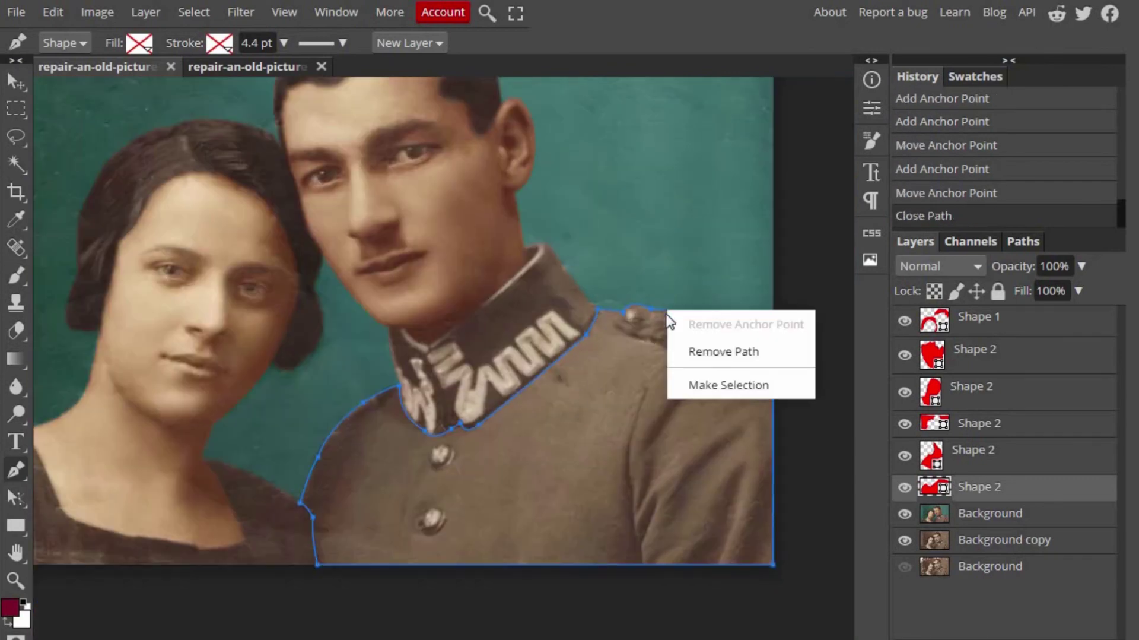
{"action": "left_click", "coordinate": [689, 386]}
{"action": "left_click", "coordinate": [180, 243]}
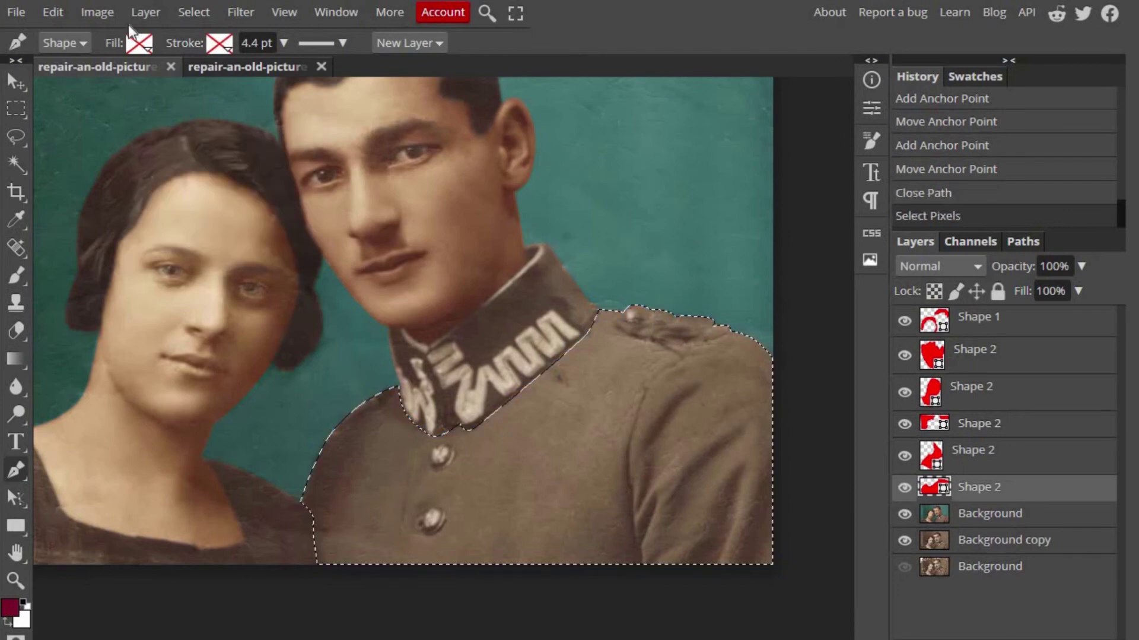
{"action": "left_click", "coordinate": [98, 12]}
{"action": "left_click", "coordinate": [985, 517]}
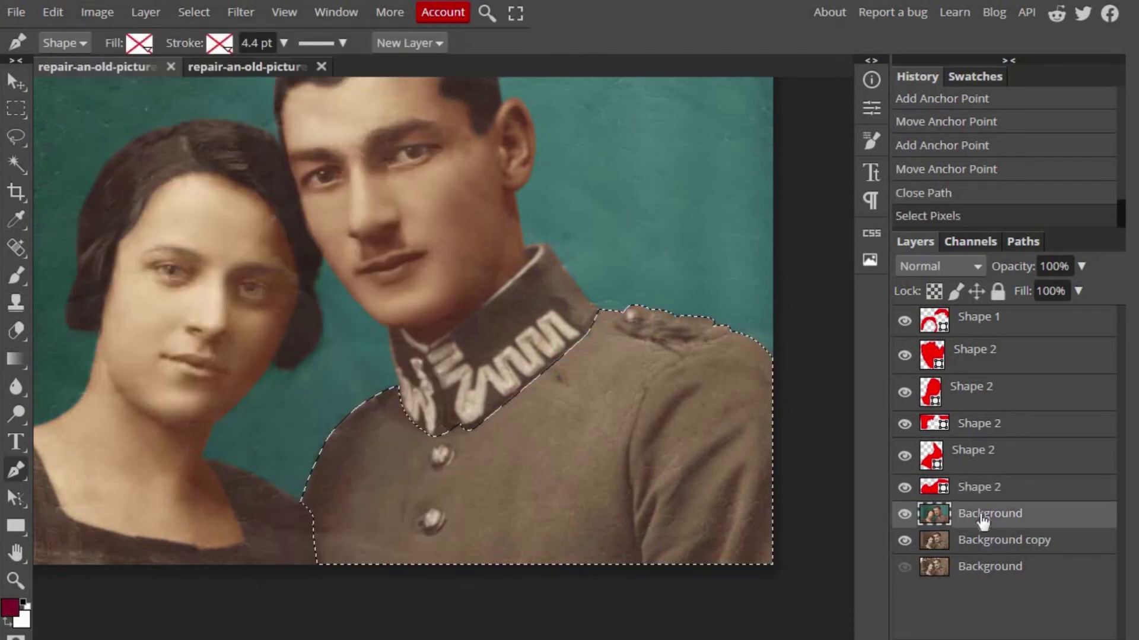
- Recolour the jacket blue with Hue/Saturation: Hue -180, Saturation 43, Lightness -6
{"action": "left_click", "coordinate": [97, 12]}
{"action": "mouse_move", "coordinate": [131, 38]}
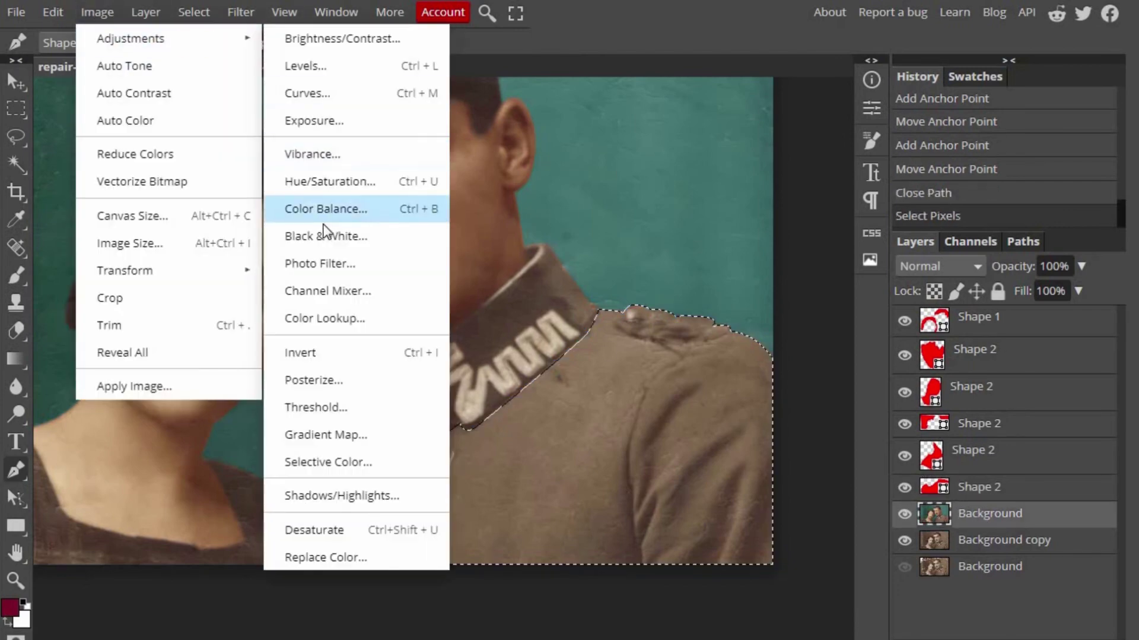
{"action": "left_click", "coordinate": [348, 186]}
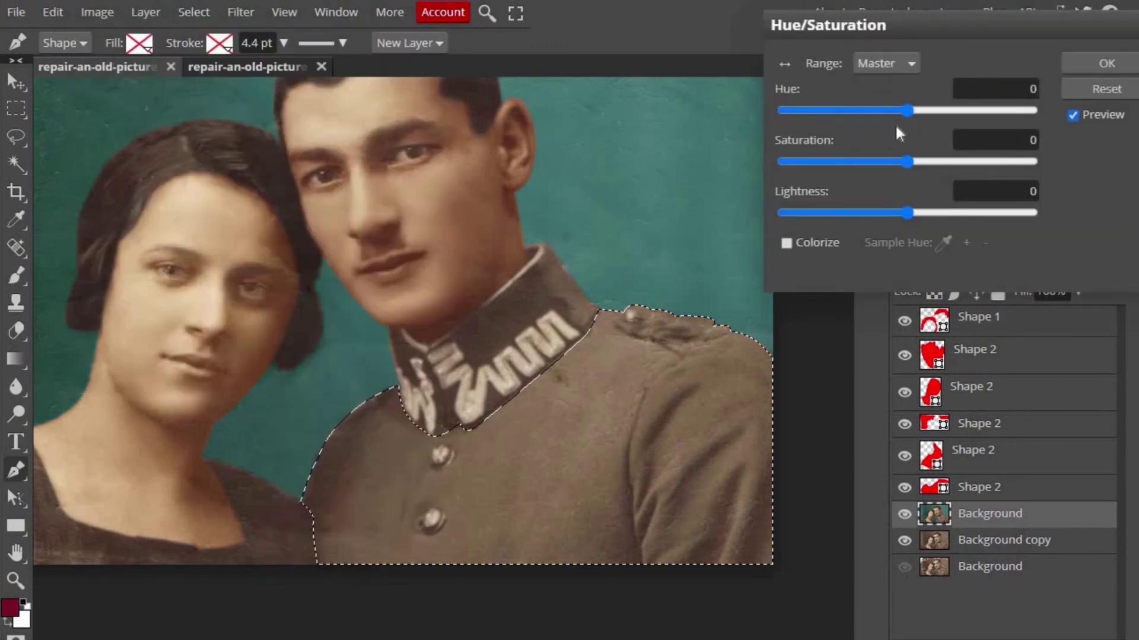
{"action": "left_click_drag", "start_coordinate": [908, 111], "coordinate": [1017, 127]}
{"action": "mouse_move", "coordinate": [882, 211]}
{"action": "left_mouse_down"}
{"action": "mouse_move", "coordinate": [916, 217]}
{"action": "mouse_move", "coordinate": [888, 219]}
{"action": "mouse_move", "coordinate": [902, 222]}
{"action": "left_mouse_up"}
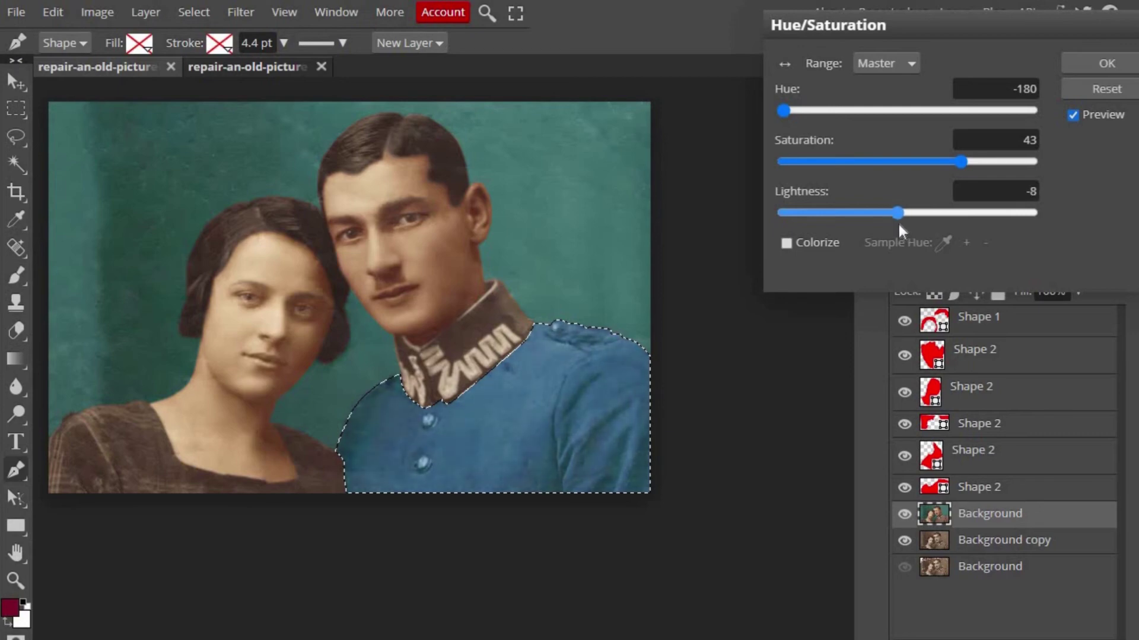
{"action": "left_click_drag", "start_coordinate": [897, 222], "coordinate": [900, 222]}
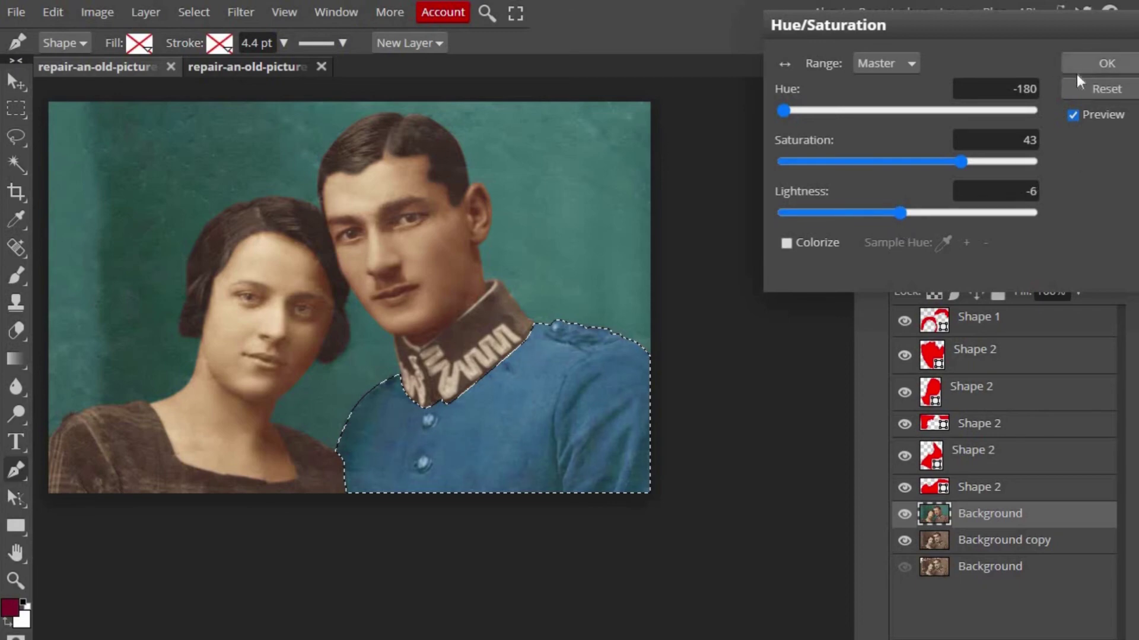
{"action": "left_click", "coordinate": [1077, 70]}
{"action": "left_click", "coordinate": [97, 12]}
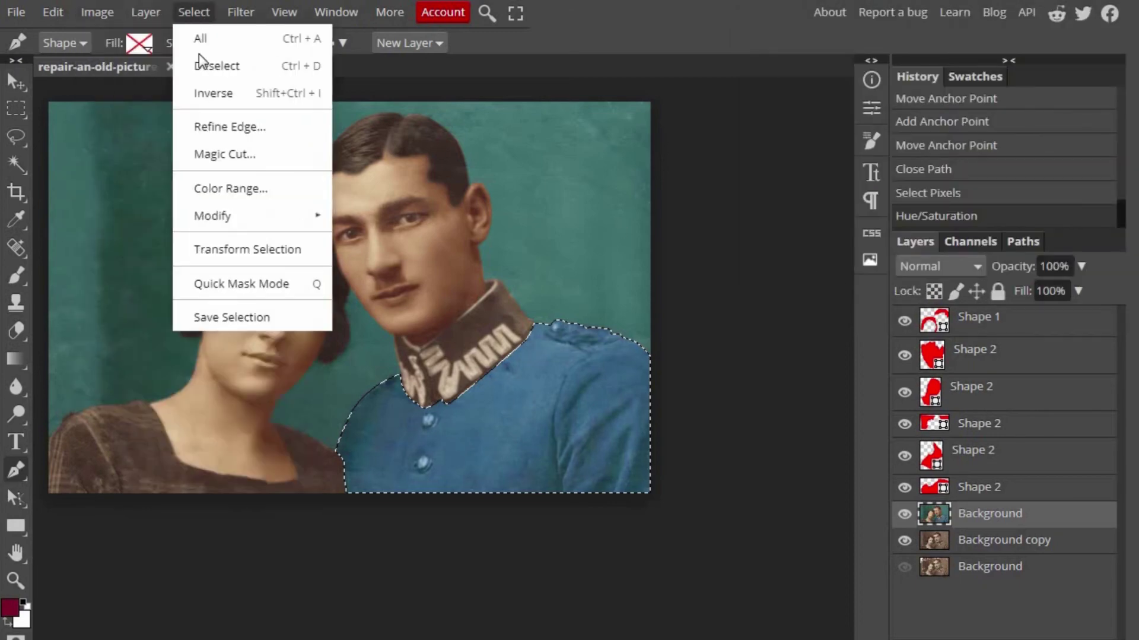
- Deselect the jacket and start a pen path along the collar's upper edge to its inner corner
{"action": "left_click", "coordinate": [199, 63]}
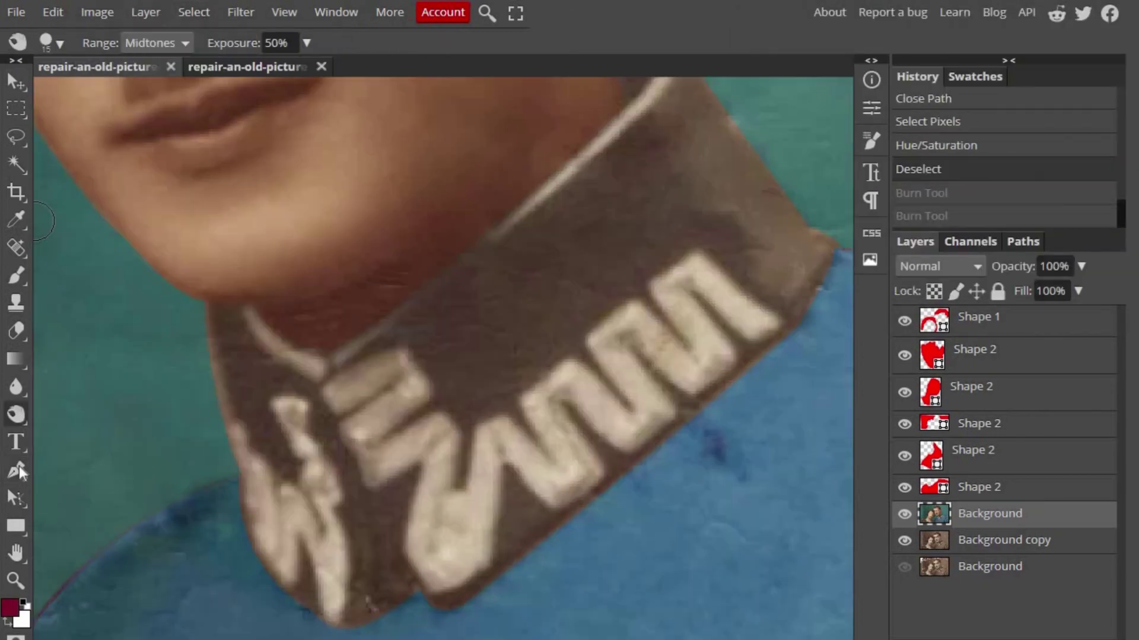
{"action": "left_click", "coordinate": [17, 470]}
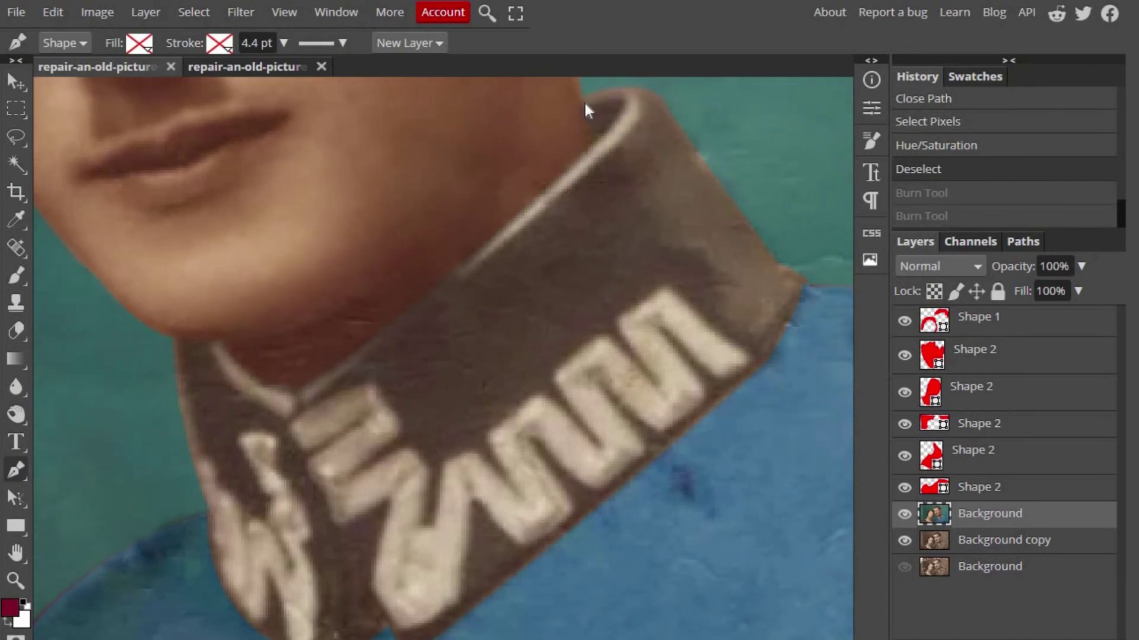
{"action": "left_click", "coordinate": [585, 102]}
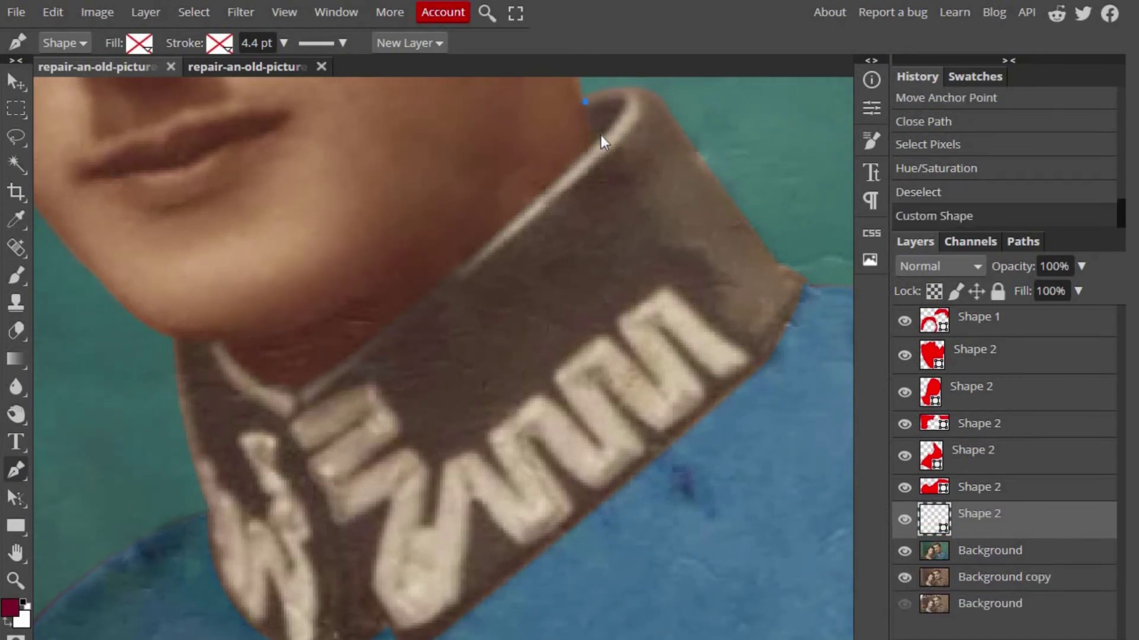
{"action": "left_click", "coordinate": [596, 136]}
{"action": "left_click_drag", "start_coordinate": [296, 385], "coordinate": [132, 482]}
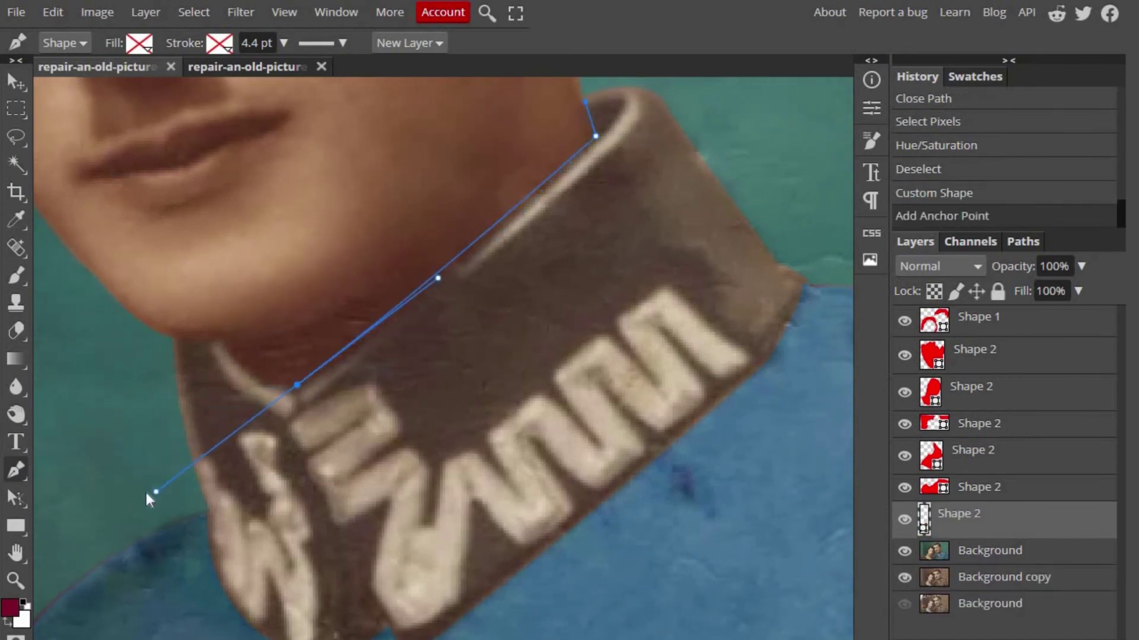
{"action": "left_click", "coordinate": [297, 386], "text": "alt"}
{"action": "left_click_drag", "start_coordinate": [170, 337], "coordinate": [146, 319]}
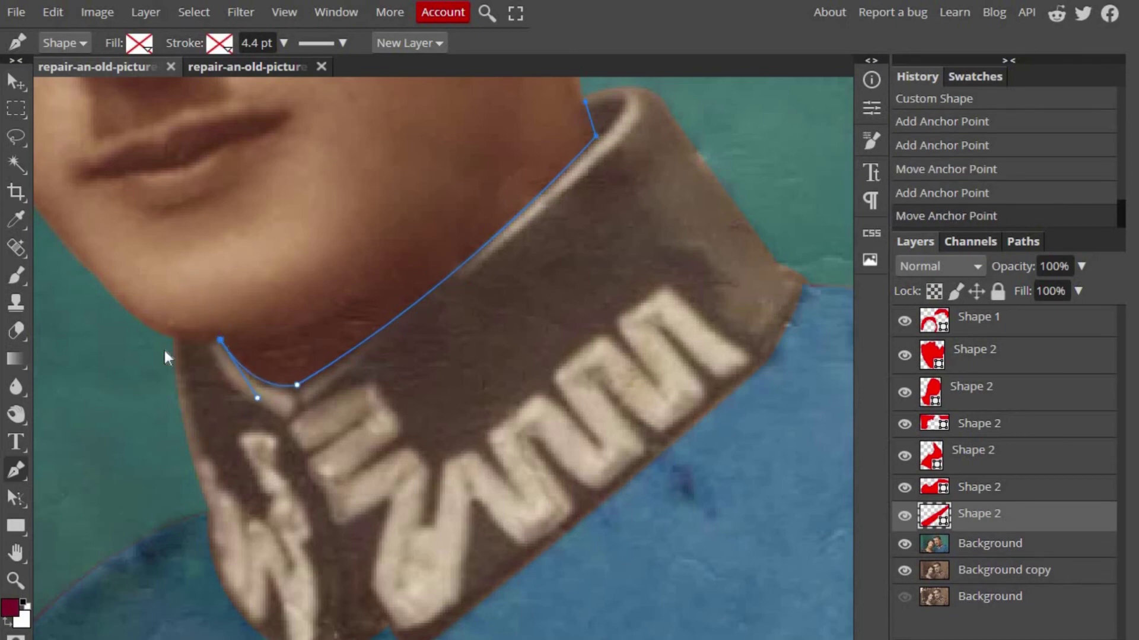
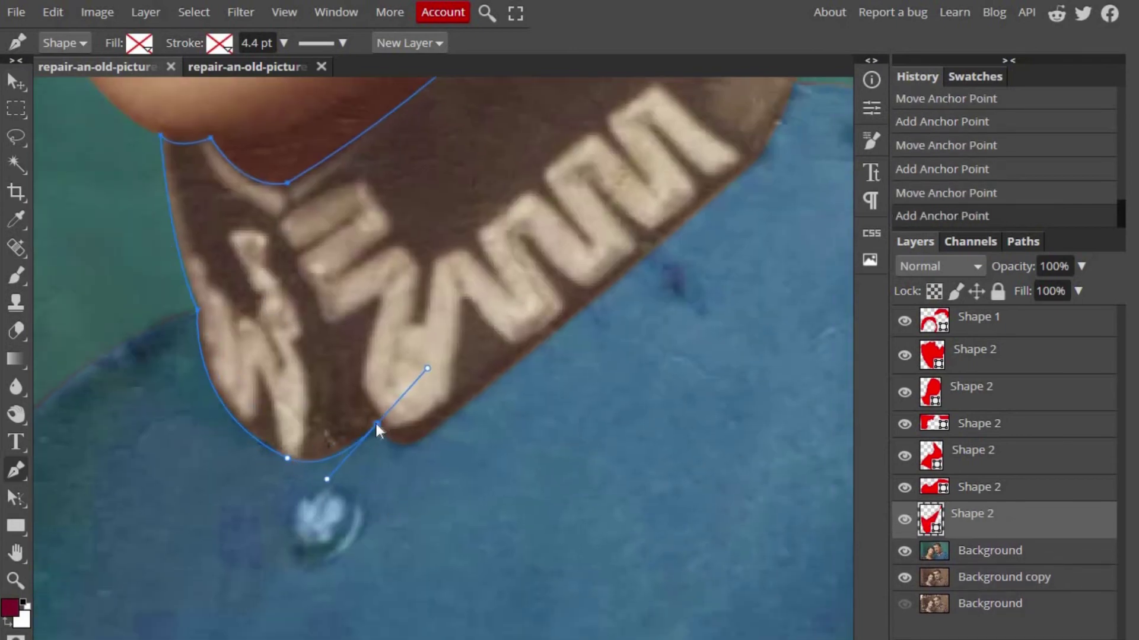
- Extend the pen path along the collar edge and set its corner anchors
{"action": "left_click_drag", "start_coordinate": [435, 426], "coordinate": [489, 384]}
{"action": "scroll", "coordinate": [484, 382], "scroll_direction": "up", "scroll_amount": 3}
{"action": "scroll", "coordinate": [484, 381], "scroll_direction": "right", "scroll_amount": 4}
{"action": "left_click_drag", "start_coordinate": [514, 339], "coordinate": [679, 181]}
{"action": "left_click", "coordinate": [557, 264]}
{"action": "left_click", "coordinate": [558, 256]}
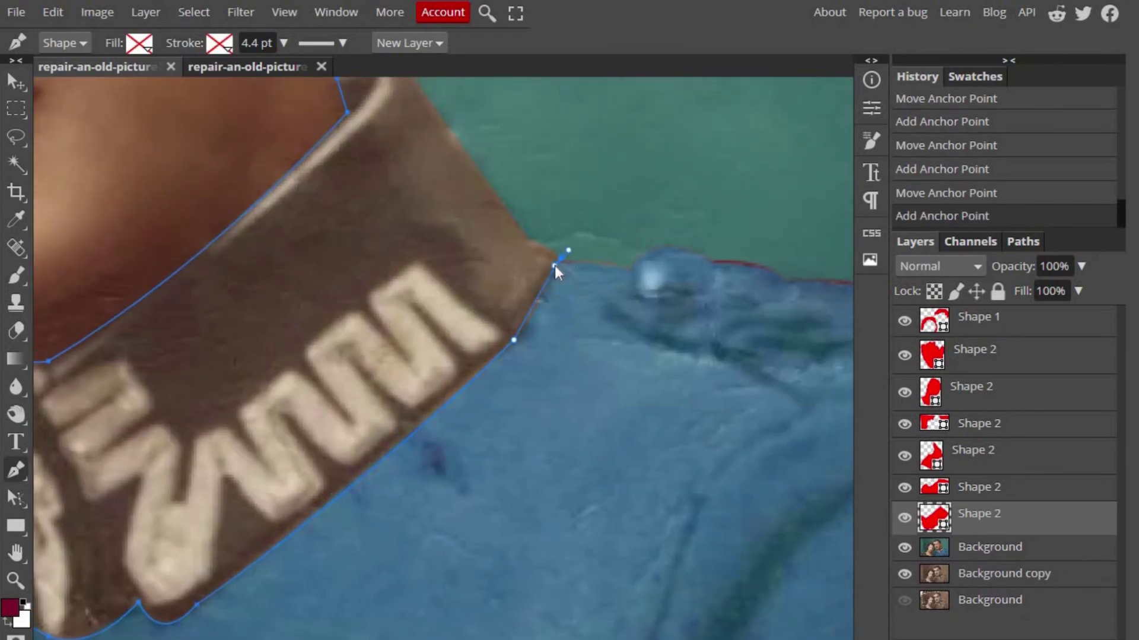
{"action": "scroll", "coordinate": [554, 262], "scroll_direction": "up", "scroll_amount": 3}
{"action": "scroll", "coordinate": [554, 263], "scroll_direction": "left", "scroll_amount": 1}
{"action": "left_click_drag", "start_coordinate": [554, 332], "coordinate": [586, 376]}
- Trace the collar's upper edge and close the path at its starting anchor
{"action": "left_click", "coordinate": [407, 184]}
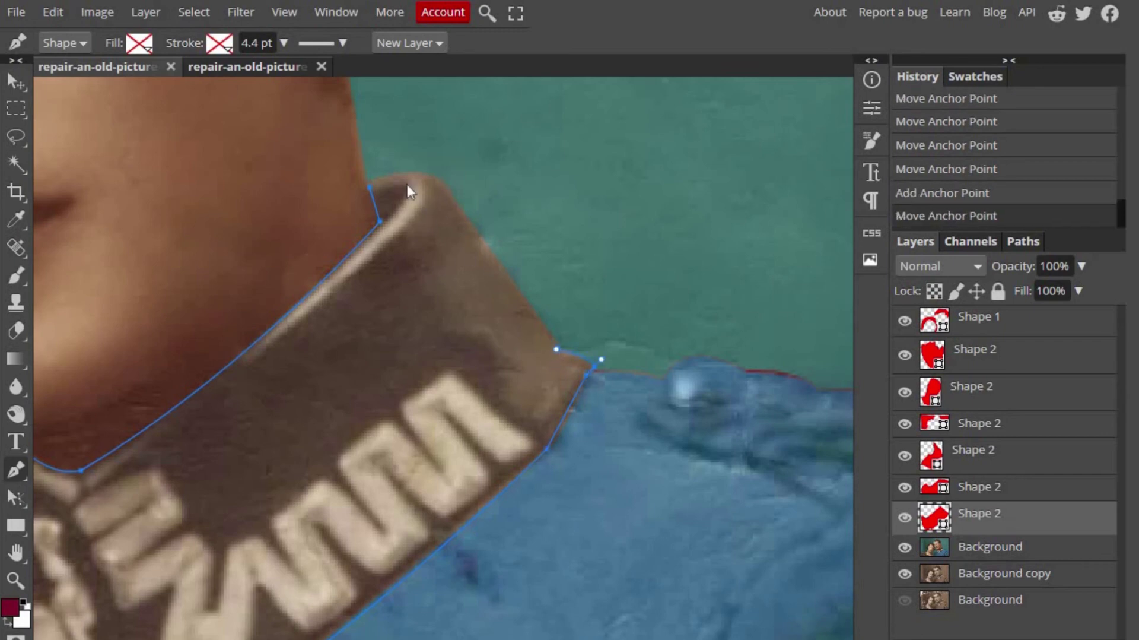
{"action": "left_click_drag", "start_coordinate": [407, 182], "coordinate": [454, 195]}
{"action": "scroll", "coordinate": [410, 163], "scroll_direction": "up", "scroll_amount": 2}
{"action": "left_click", "coordinate": [452, 248]}
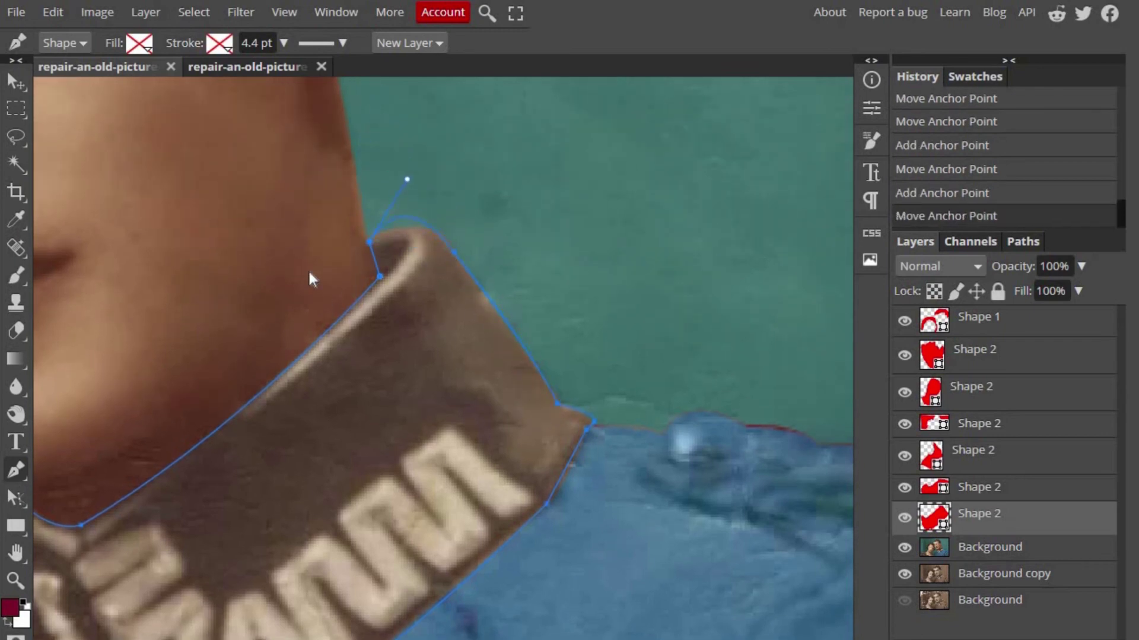
{"action": "left_click", "coordinate": [369, 243]}
{"action": "right_click", "coordinate": [446, 237]}
- Convert the closed collar path into a selection
{"action": "left_click", "coordinate": [467, 310]}
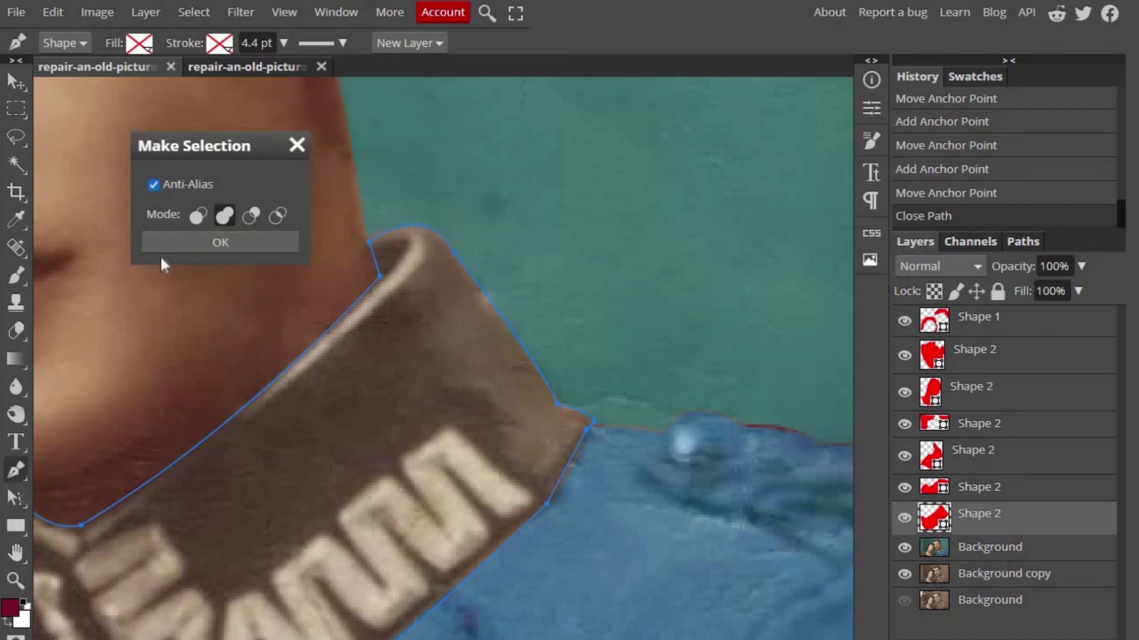
{"action": "left_click", "coordinate": [218, 241]}
{"action": "scroll", "coordinate": [580, 259], "scroll_direction": "down", "scroll_amount": 3}
{"action": "scroll", "coordinate": [648, 247], "scroll_direction": "down", "scroll_amount": 3}
{"action": "scroll", "coordinate": [649, 247], "scroll_direction": "down", "scroll_amount": 2}
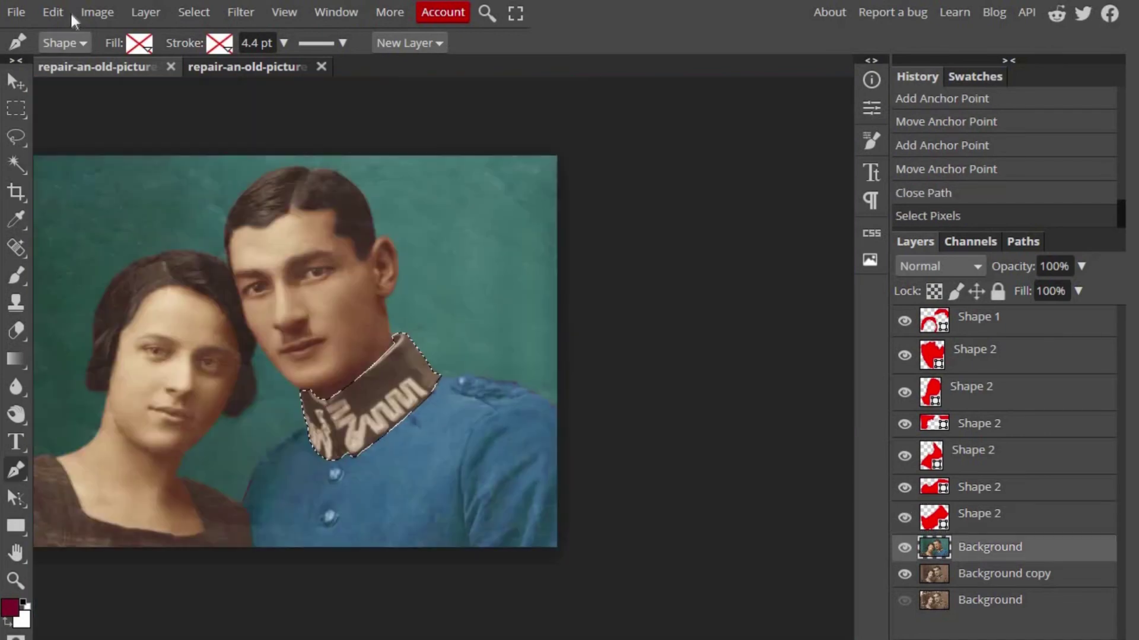
- Darken the selected collar with Levels (black 35, midtone 0.74, white 255)
{"action": "left_click", "coordinate": [97, 12]}
{"action": "mouse_move", "coordinate": [131, 38]}
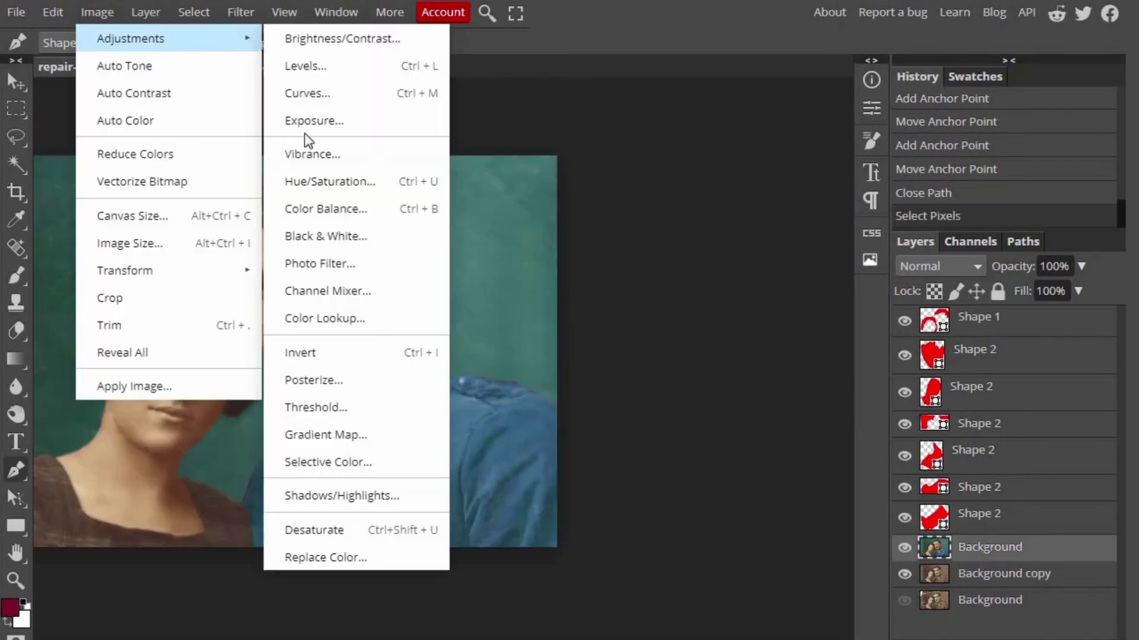
{"action": "left_click", "coordinate": [328, 67]}
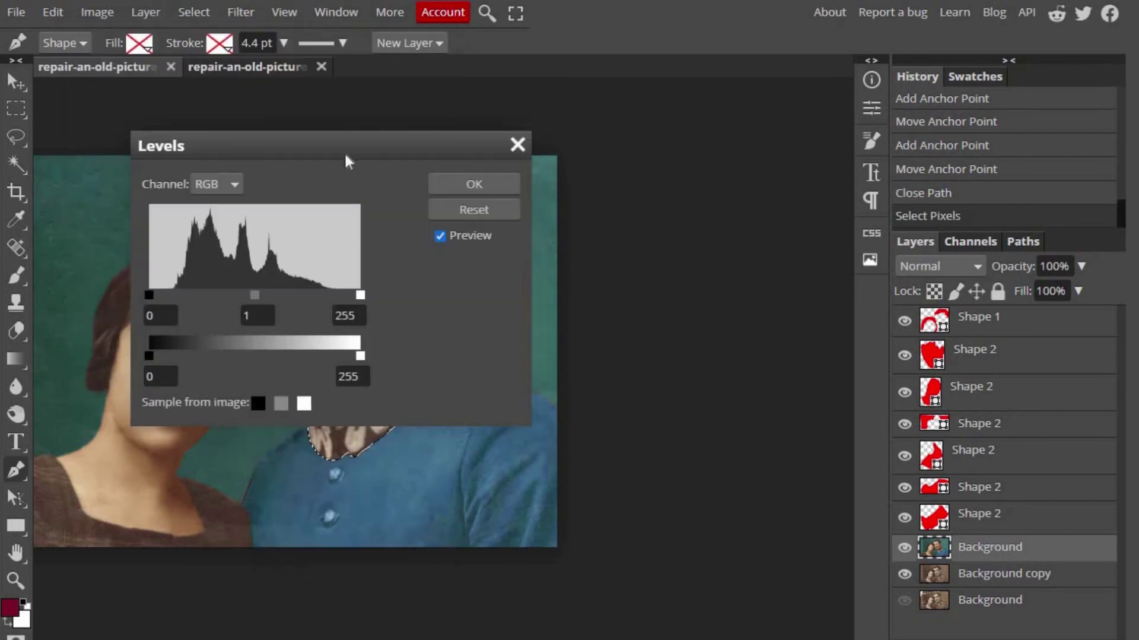
{"action": "left_click_drag", "start_coordinate": [648, 277], "coordinate": [696, 279]}
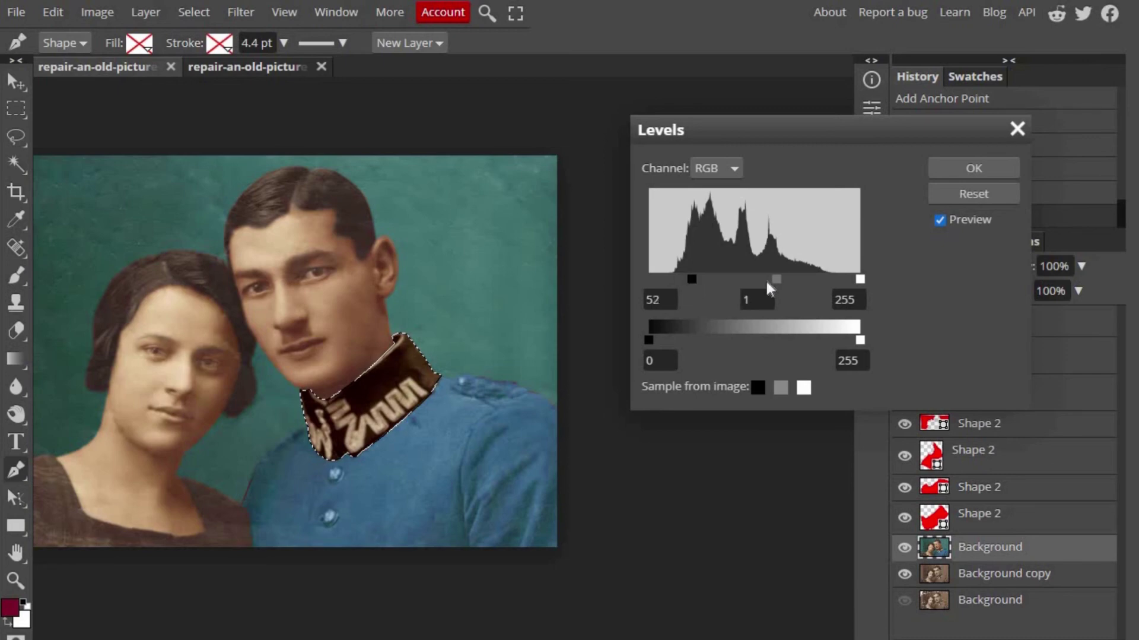
{"action": "left_click_drag", "start_coordinate": [773, 277], "coordinate": [679, 278]}
{"action": "mouse_move", "coordinate": [736, 276]}
{"action": "left_mouse_down"}
{"action": "mouse_move", "coordinate": [803, 276]}
{"action": "mouse_move", "coordinate": [789, 278]}
{"action": "left_mouse_up"}
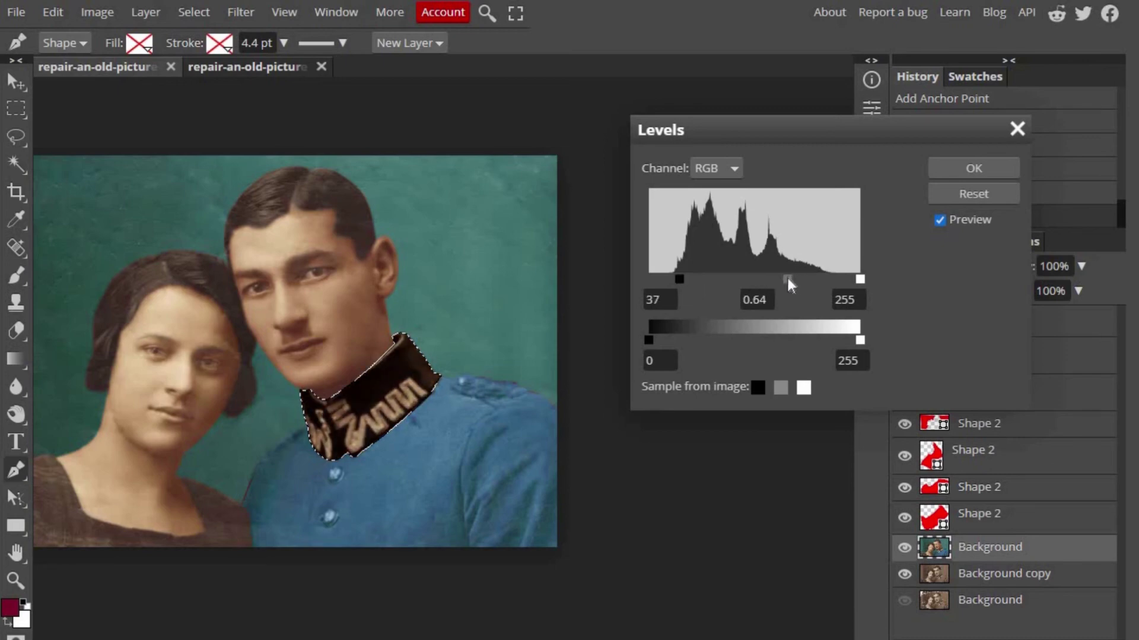
{"action": "mouse_move", "coordinate": [678, 278]}
{"action": "left_mouse_down"}
{"action": "mouse_move", "coordinate": [690, 277]}
{"action": "mouse_move", "coordinate": [673, 278]}
{"action": "left_mouse_up"}
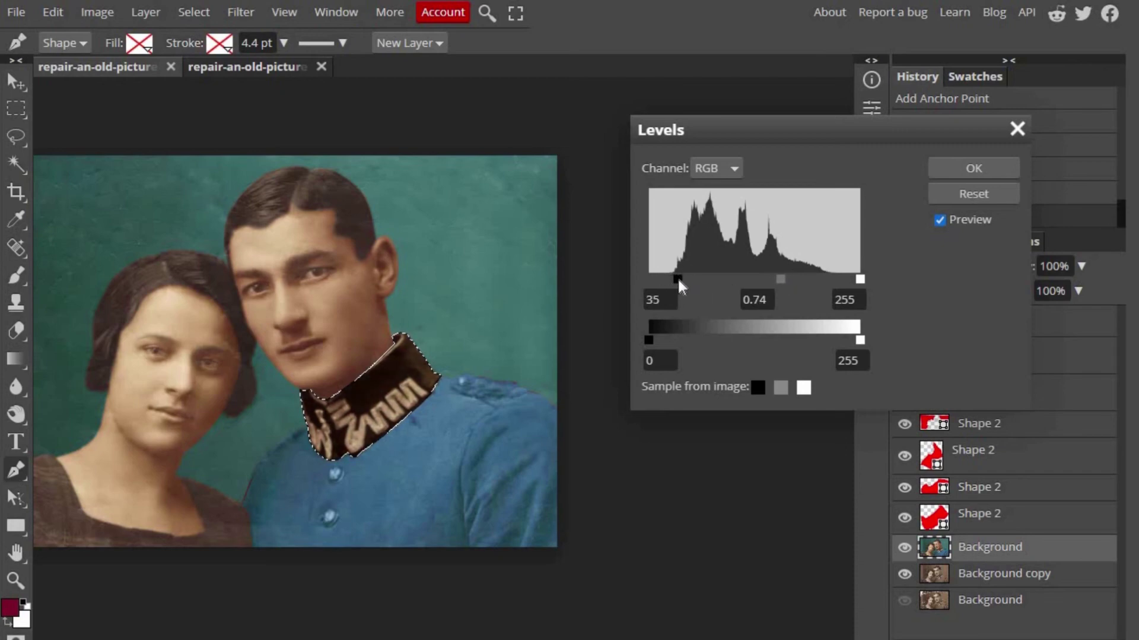
{"action": "left_click", "coordinate": [987, 168]}
{"action": "scroll", "coordinate": [354, 452], "scroll_direction": "up", "scroll_amount": 5}
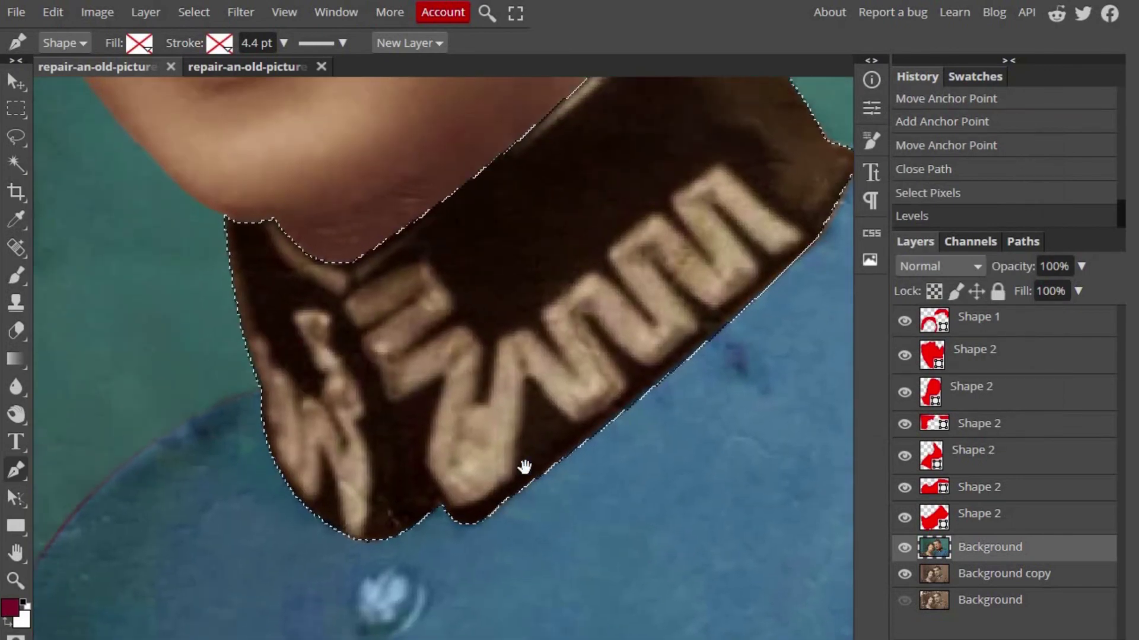
{"action": "left_click", "coordinate": [198, 8]}
- Clear the collar selection and switch to the Dodge tool at 50% midtone exposure
{"action": "left_click", "coordinate": [217, 67]}
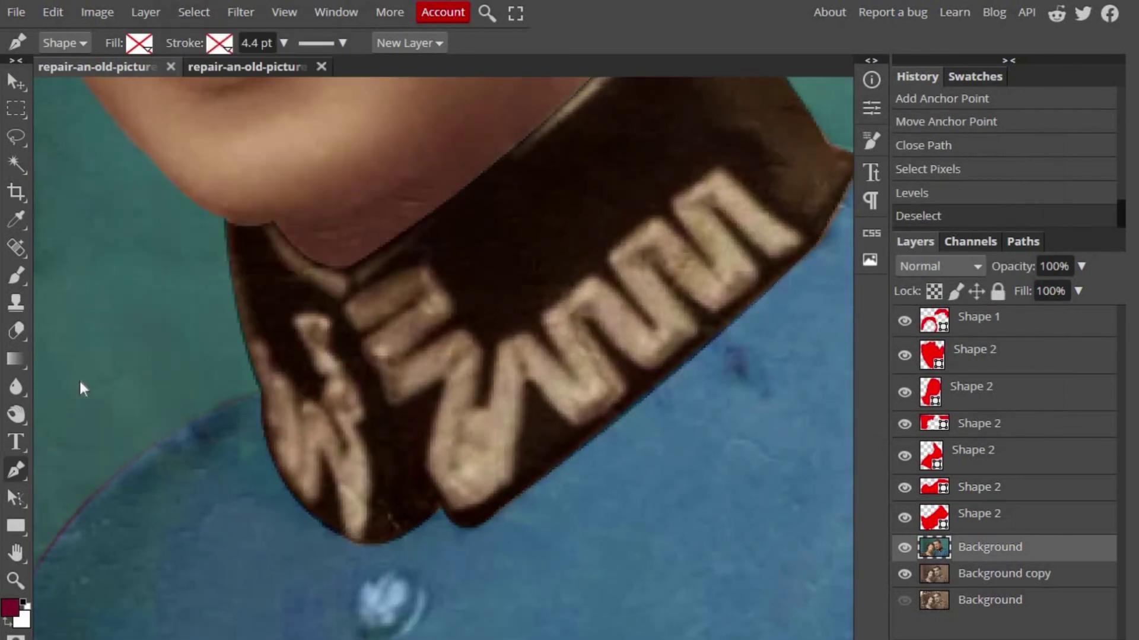
{"action": "left_click", "coordinate": [94, 415]}
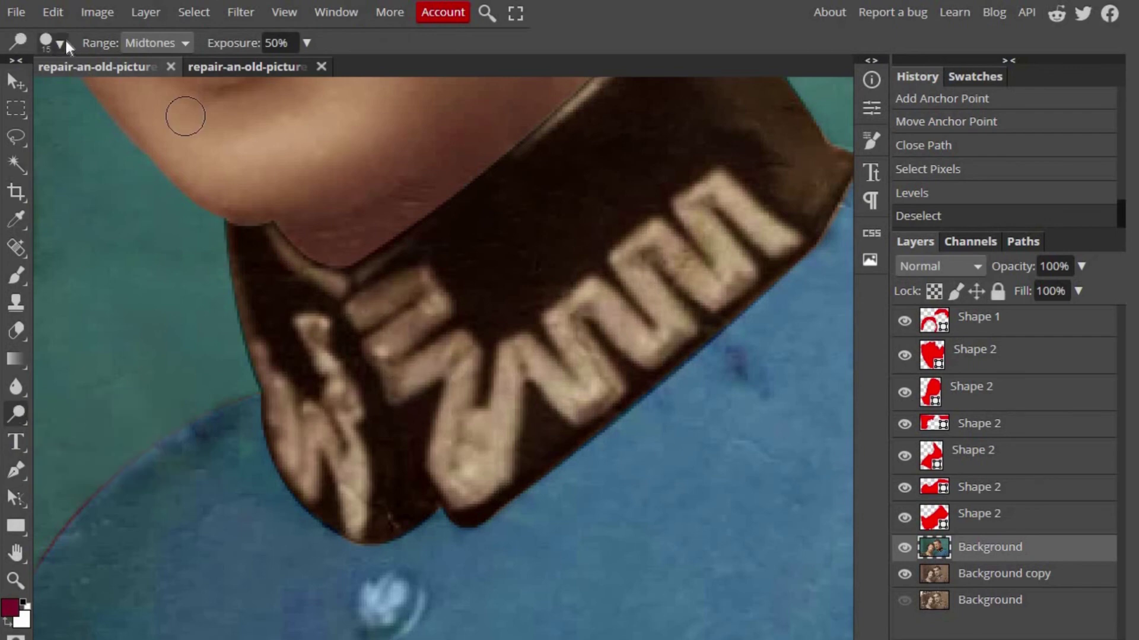
{"action": "mouse_move", "coordinate": [379, 293]}
{"action": "left_mouse_down"}
{"action": "mouse_move", "coordinate": [464, 484]}
{"action": "mouse_move", "coordinate": [470, 446]}
{"action": "left_mouse_up"}
{"action": "right_click", "coordinate": [15, 411]}
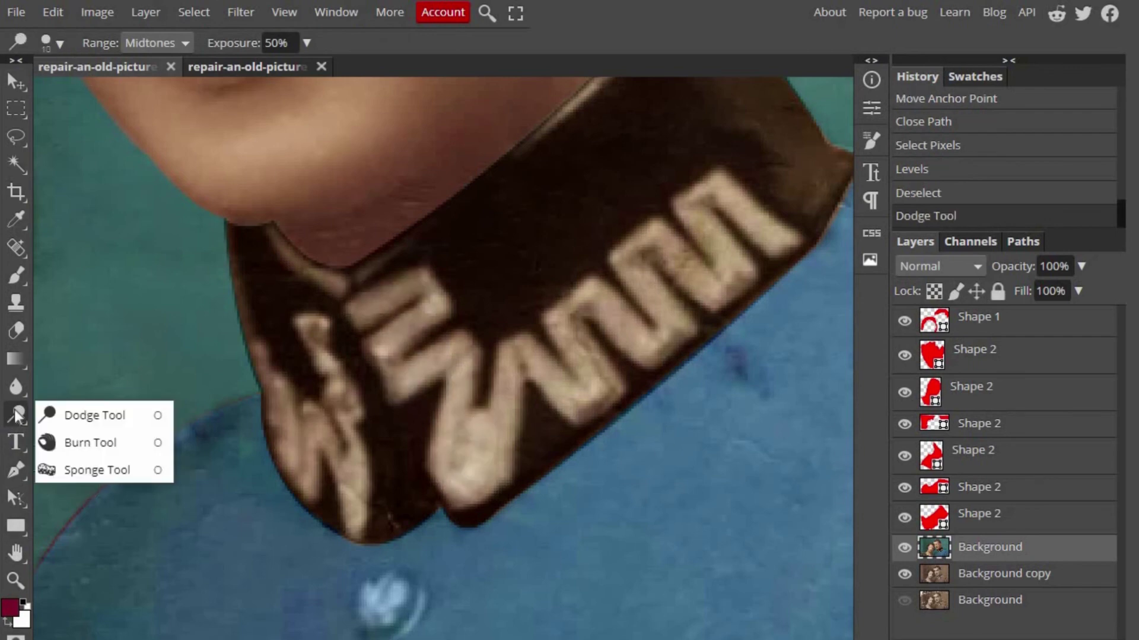
{"action": "left_click", "coordinate": [109, 414]}
{"action": "key", "text": "o"}
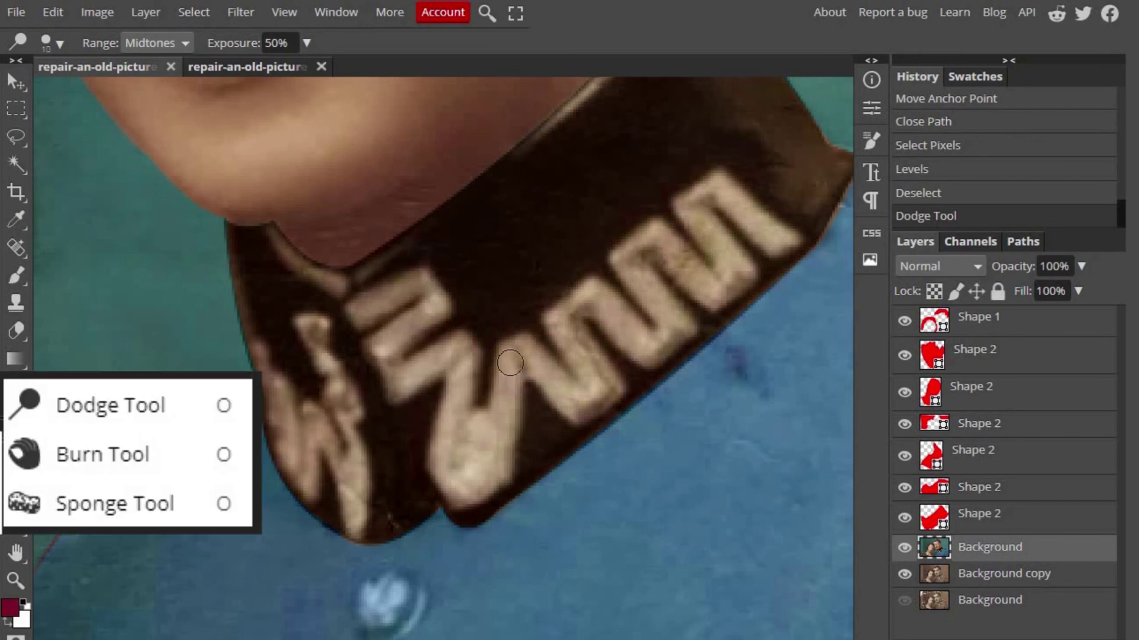
- Brighten the collar's embroidery letters with several dodge strokes
{"action": "mouse_move", "coordinate": [512, 356]}
{"action": "left_mouse_down"}
{"action": "mouse_move", "coordinate": [496, 452]}
{"action": "mouse_move", "coordinate": [467, 497]}
{"action": "mouse_move", "coordinate": [445, 457]}
{"action": "mouse_move", "coordinate": [461, 348]}
{"action": "mouse_move", "coordinate": [407, 384]}
{"action": "mouse_move", "coordinate": [394, 338]}
{"action": "mouse_move", "coordinate": [432, 300]}
{"action": "mouse_move", "coordinate": [381, 291]}
{"action": "mouse_move", "coordinate": [321, 344]}
{"action": "mouse_move", "coordinate": [348, 421]}
{"action": "mouse_move", "coordinate": [345, 409]}
{"action": "mouse_move", "coordinate": [351, 502]}
{"action": "mouse_move", "coordinate": [324, 415]}
{"action": "mouse_move", "coordinate": [297, 457]}
{"action": "mouse_move", "coordinate": [287, 448]}
{"action": "mouse_move", "coordinate": [260, 355]}
{"action": "mouse_move", "coordinate": [279, 386]}
{"action": "mouse_move", "coordinate": [285, 439]}
{"action": "mouse_move", "coordinate": [349, 483]}
{"action": "mouse_move", "coordinate": [340, 369]}
{"action": "left_mouse_up"}
{"action": "mouse_move", "coordinate": [359, 317]}
{"action": "left_mouse_down"}
{"action": "mouse_move", "coordinate": [412, 282]}
{"action": "mouse_move", "coordinate": [442, 286]}
{"action": "mouse_move", "coordinate": [394, 331]}
{"action": "mouse_move", "coordinate": [397, 383]}
{"action": "mouse_move", "coordinate": [460, 356]}
{"action": "mouse_move", "coordinate": [451, 452]}
{"action": "mouse_move", "coordinate": [475, 460]}
{"action": "mouse_move", "coordinate": [527, 356]}
{"action": "mouse_move", "coordinate": [590, 399]}
{"action": "mouse_move", "coordinate": [575, 312]}
{"action": "mouse_move", "coordinate": [673, 321]}
{"action": "mouse_move", "coordinate": [638, 282]}
{"action": "mouse_move", "coordinate": [655, 241]}
{"action": "mouse_move", "coordinate": [705, 279]}
{"action": "mouse_move", "coordinate": [723, 254]}
{"action": "mouse_move", "coordinate": [710, 196]}
{"action": "mouse_move", "coordinate": [770, 230]}
{"action": "mouse_move", "coordinate": [771, 260]}
{"action": "mouse_move", "coordinate": [755, 226]}
{"action": "mouse_move", "coordinate": [712, 193]}
{"action": "mouse_move", "coordinate": [727, 289]}
{"action": "mouse_move", "coordinate": [666, 247]}
{"action": "mouse_move", "coordinate": [625, 257]}
{"action": "mouse_move", "coordinate": [677, 328]}
{"action": "mouse_move", "coordinate": [631, 336]}
{"action": "mouse_move", "coordinate": [565, 310]}
{"action": "mouse_move", "coordinate": [600, 376]}
{"action": "mouse_move", "coordinate": [566, 386]}
{"action": "left_mouse_up"}
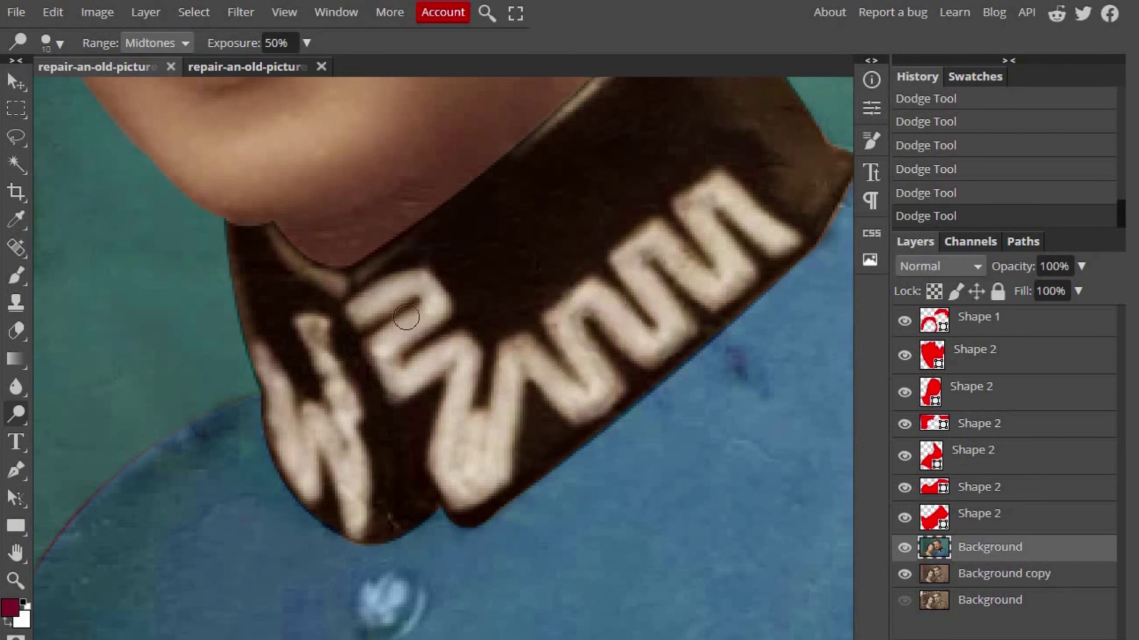
{"action": "left_click_drag", "start_coordinate": [406, 316], "coordinate": [405, 435]}
{"action": "scroll", "coordinate": [404, 435], "scroll_direction": "down", "scroll_amount": 2}
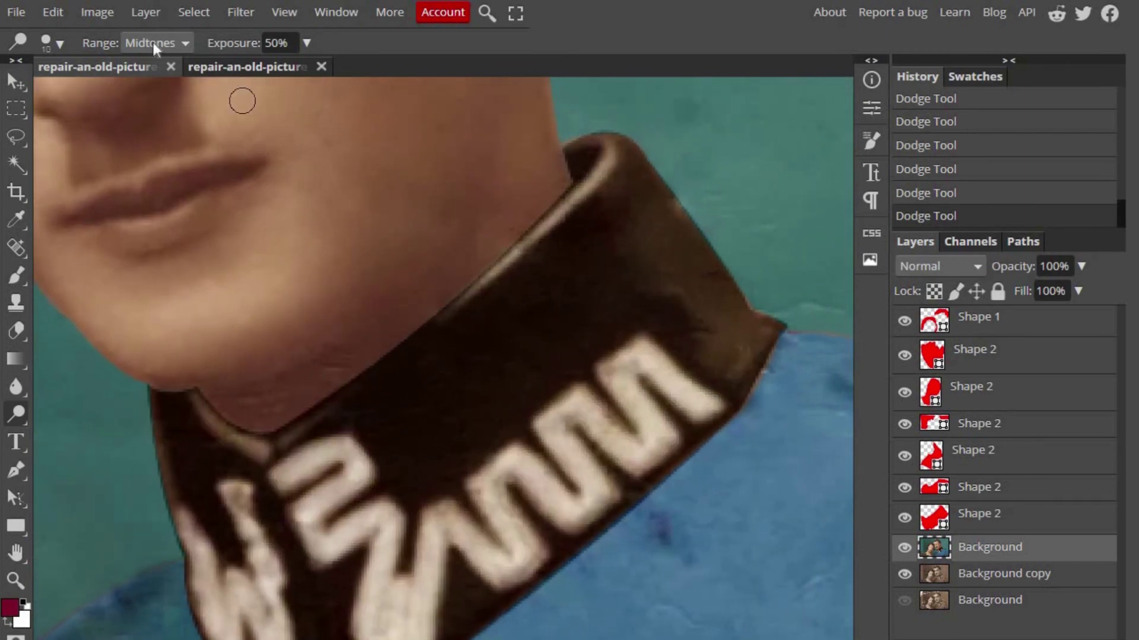
- Adjust the brush size and dodge the collar tip and inner edge, undoing both unwanted strokes
{"action": "left_click", "coordinate": [60, 44]}
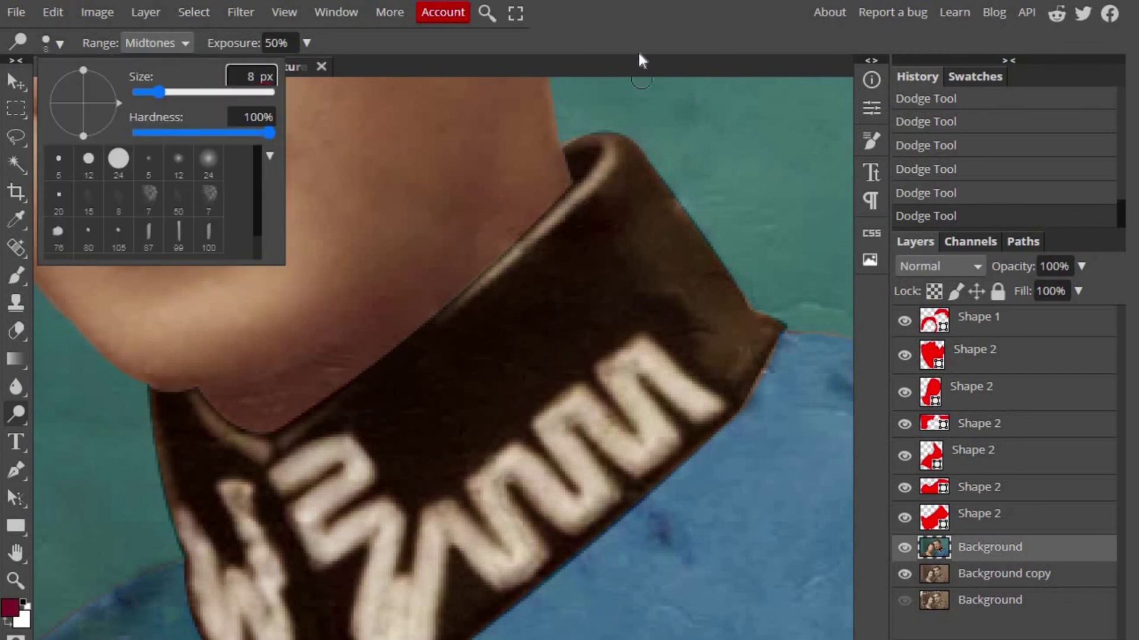
{"action": "left_click", "coordinate": [627, 77]}
{"action": "left_click_drag", "start_coordinate": [570, 143], "coordinate": [594, 146]}
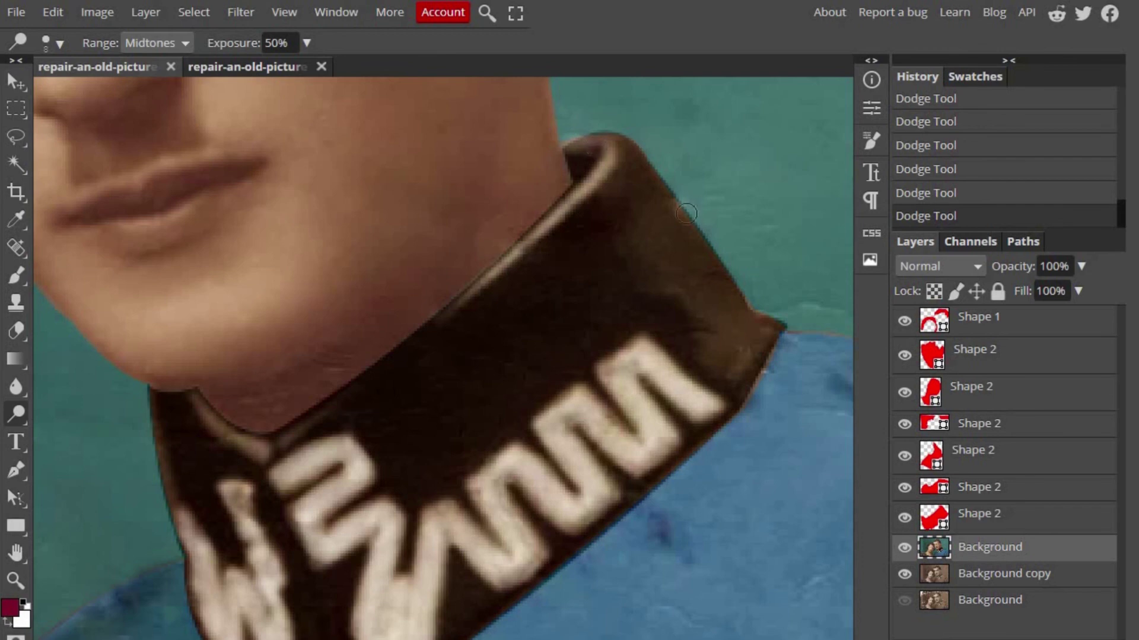
{"action": "key", "text": "ctrl+z"}
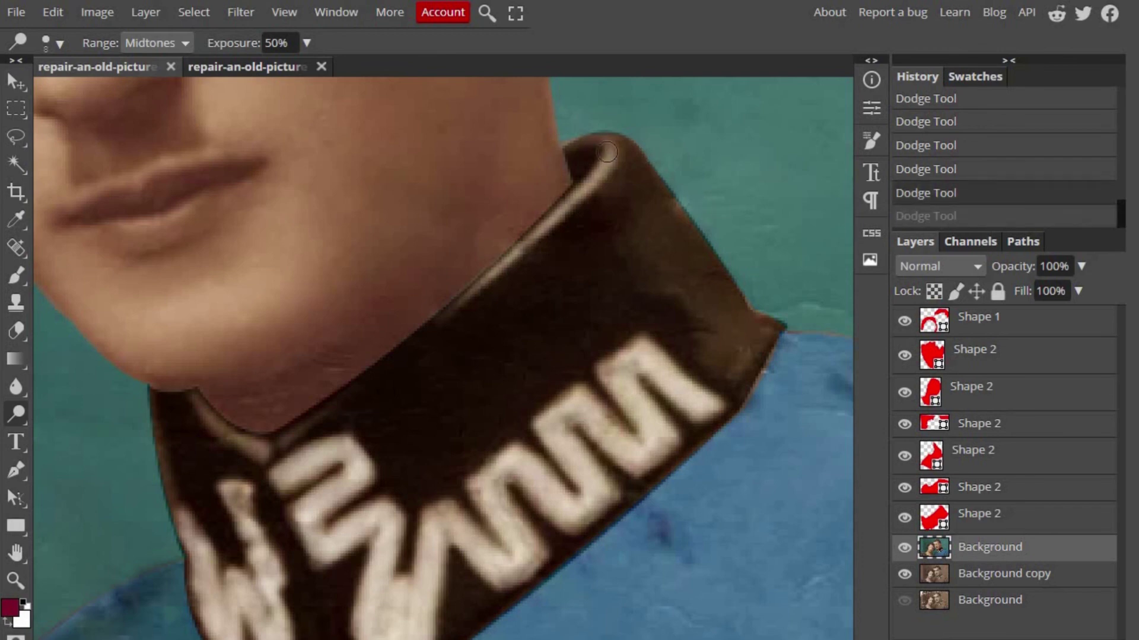
{"action": "left_click_drag", "start_coordinate": [610, 153], "coordinate": [475, 286]}
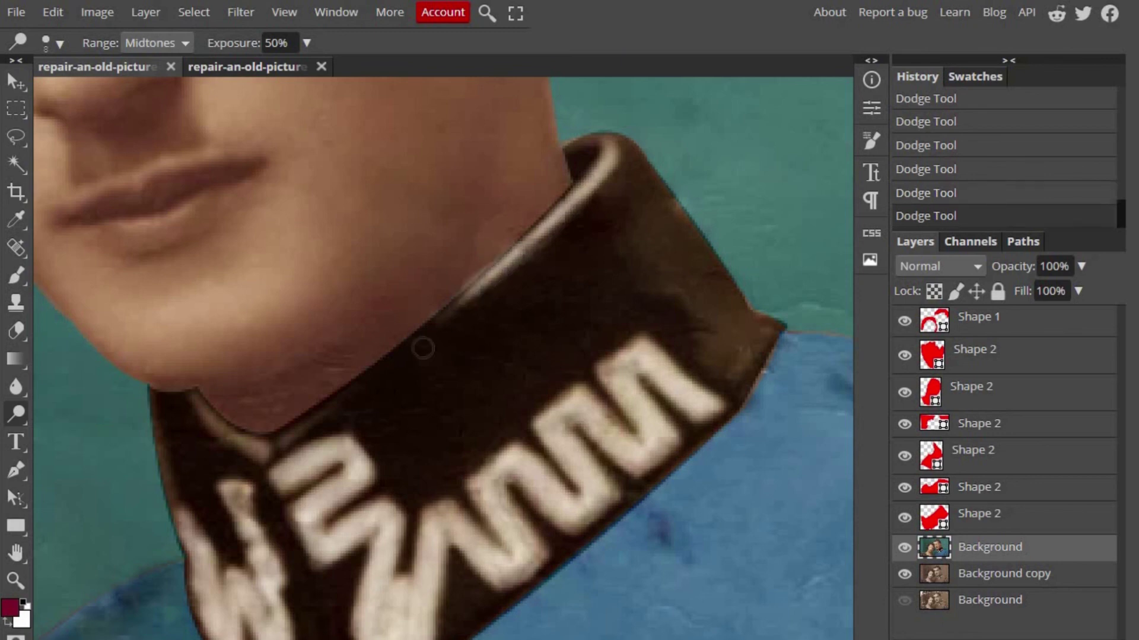
{"action": "key", "text": "ctrl+z"}
{"action": "scroll", "coordinate": [593, 297], "scroll_direction": "up", "scroll_amount": 1}
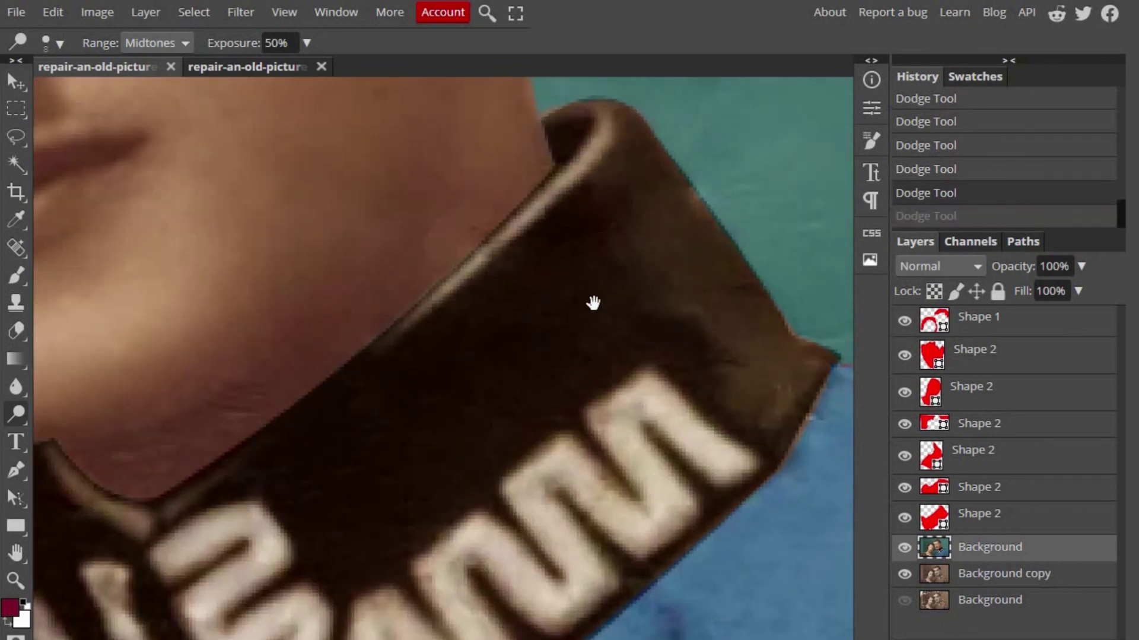
{"action": "scroll", "coordinate": [591, 302], "scroll_direction": "up", "scroll_amount": 1}
{"action": "scroll", "coordinate": [593, 302], "scroll_direction": "up", "scroll_amount": 1}
{"action": "scroll", "coordinate": [625, 305], "scroll_direction": "up", "scroll_amount": 1}
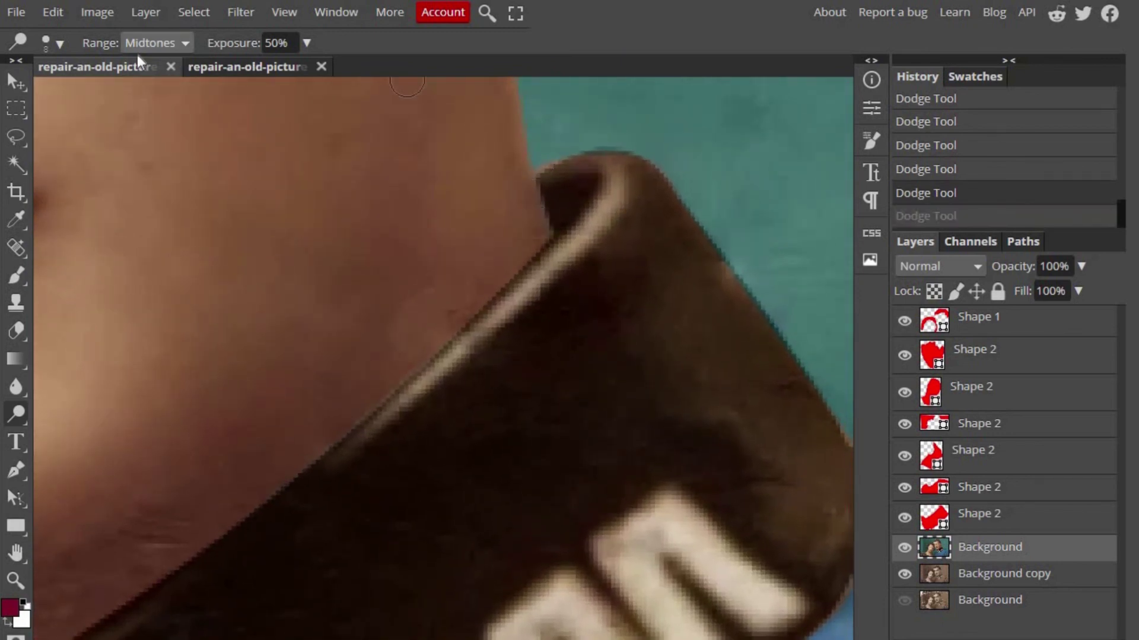
{"action": "left_click", "coordinate": [60, 44]}
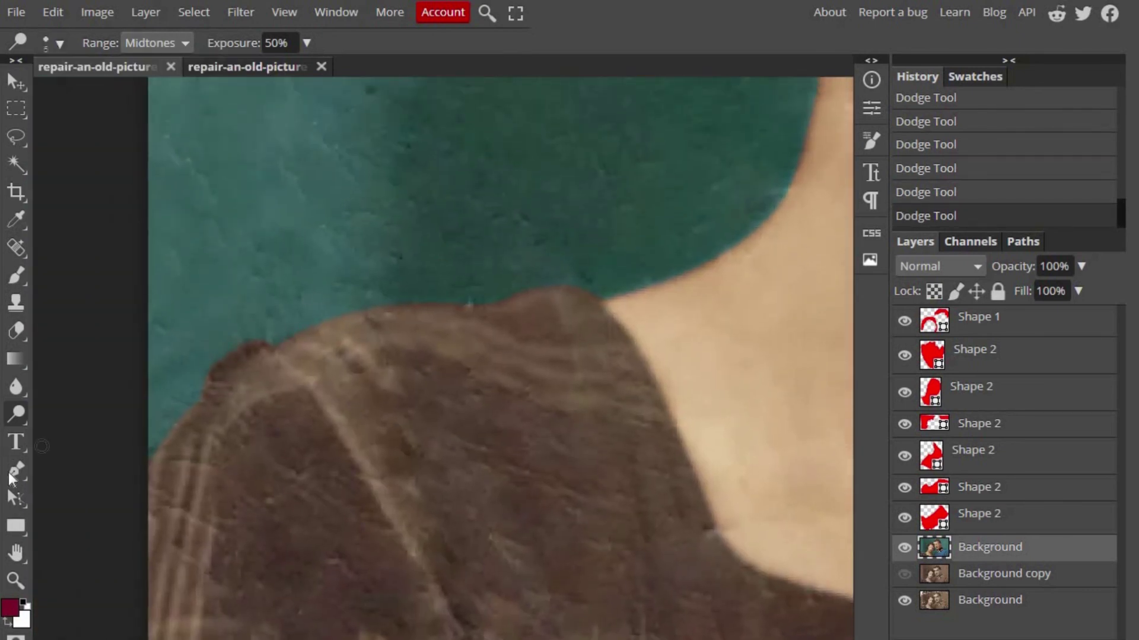
- Start a pen path at the dress's left edge, curving over the shoulder to the neck
{"action": "left_click", "coordinate": [13, 471]}
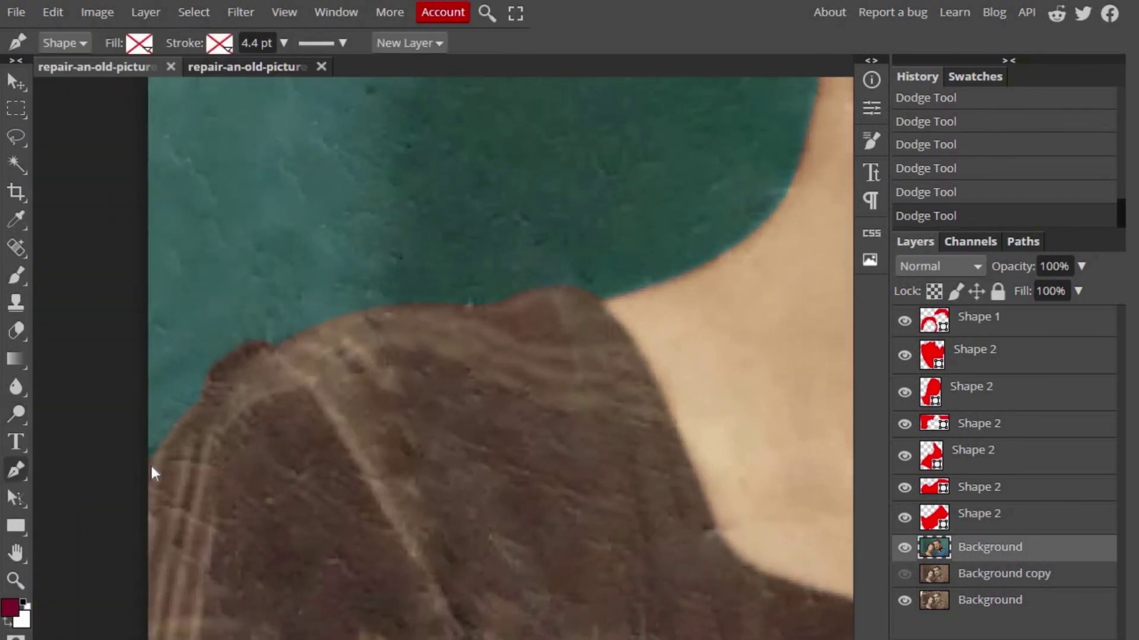
{"action": "left_click", "coordinate": [147, 461]}
{"action": "left_click", "coordinate": [203, 397]}
{"action": "mouse_move", "coordinate": [224, 355]}
{"action": "left_mouse_down"}
{"action": "mouse_move", "coordinate": [243, 343]}
{"action": "mouse_move", "coordinate": [262, 351]}
{"action": "left_mouse_up"}
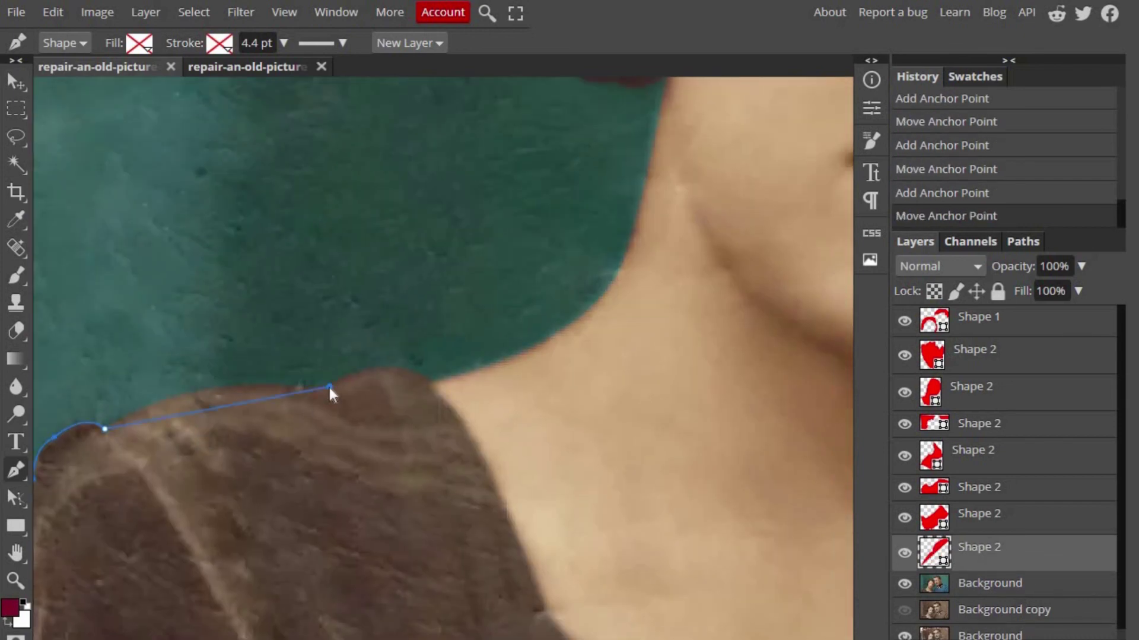
{"action": "left_click_drag", "start_coordinate": [329, 385], "coordinate": [494, 407]}
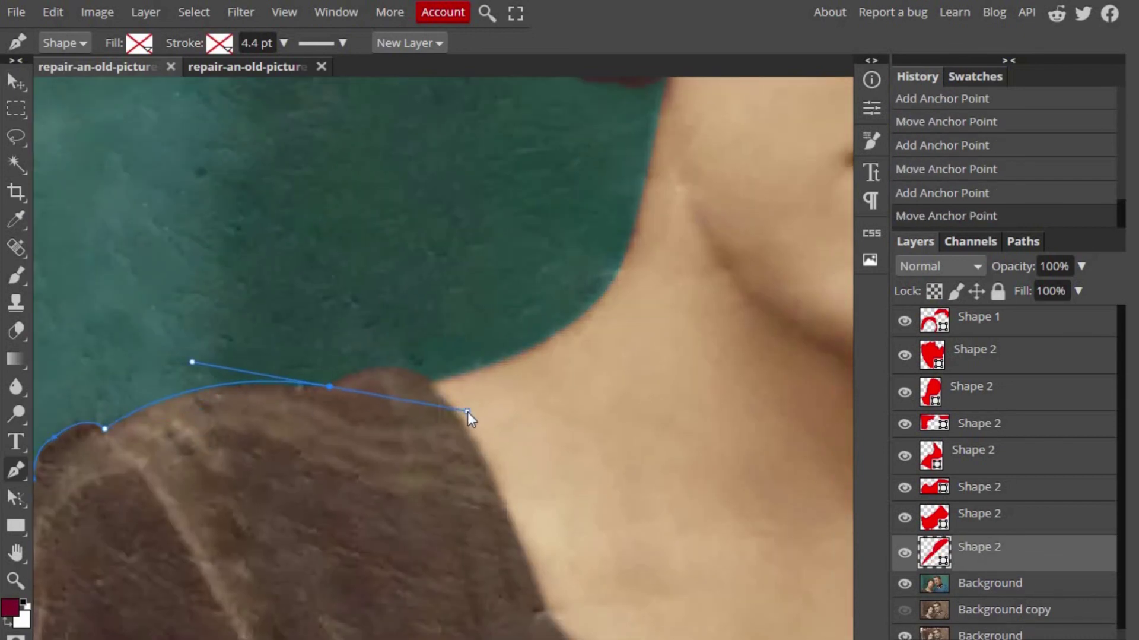
{"action": "left_click_drag", "start_coordinate": [432, 383], "coordinate": [470, 426]}
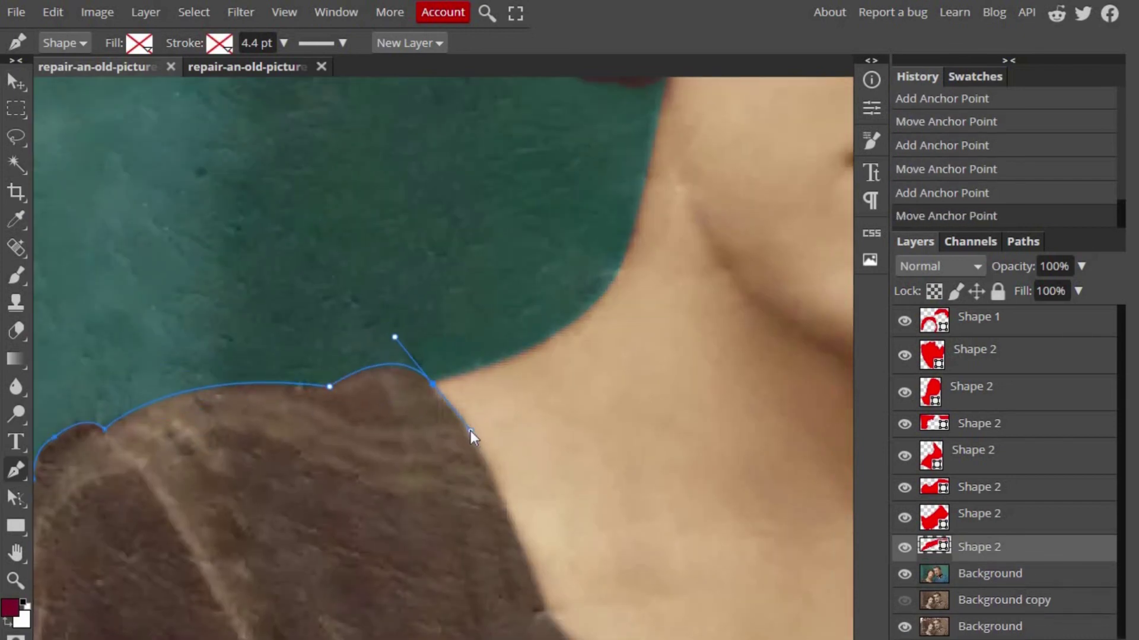
{"action": "scroll", "coordinate": [445, 410], "scroll_direction": "down", "scroll_amount": 3}
{"action": "left_click_drag", "start_coordinate": [440, 365], "coordinate": [480, 474]}
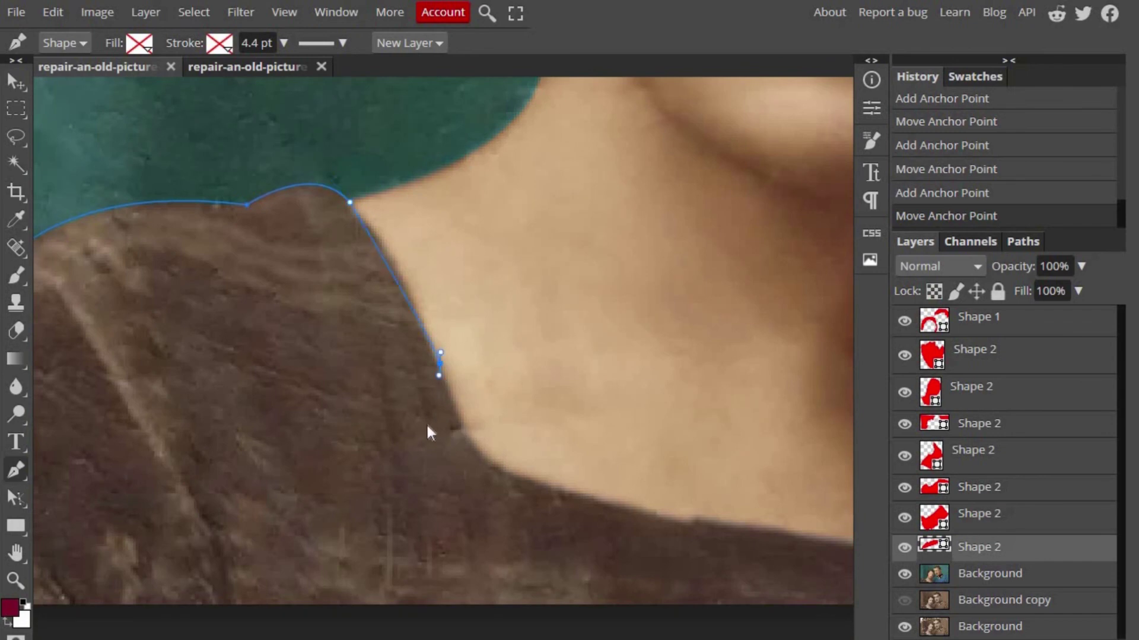
{"action": "scroll", "coordinate": [444, 365], "scroll_direction": "down", "scroll_amount": 1}
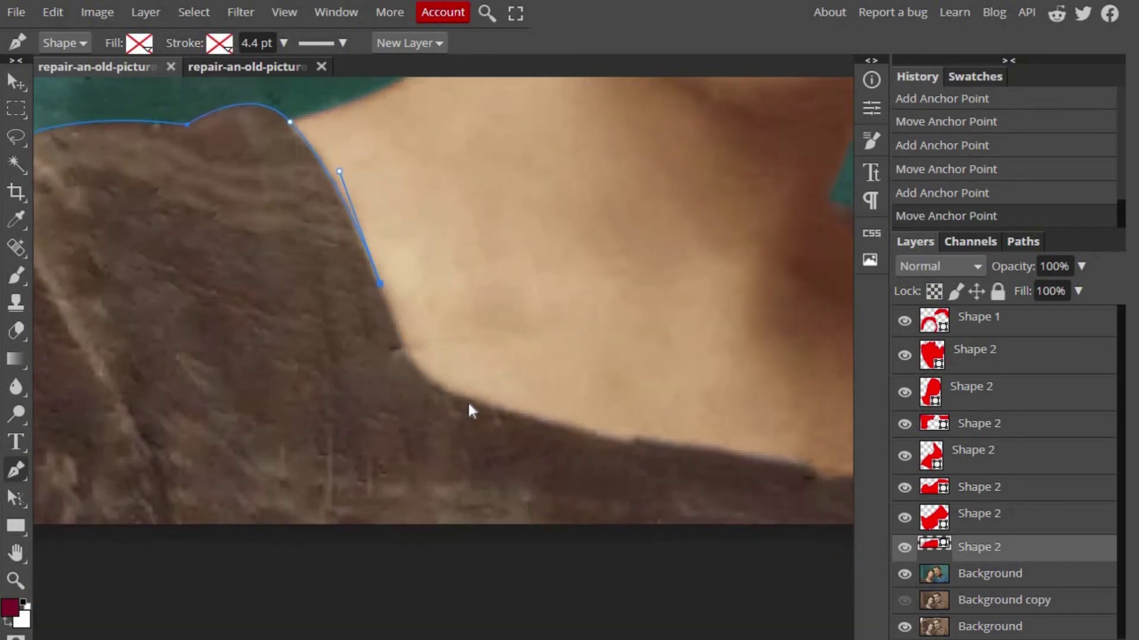
- Continue the dress outline along the neckline to the far shoulder
{"action": "left_click", "coordinate": [403, 346]}
{"action": "mouse_move", "coordinate": [493, 405]}
{"action": "left_mouse_down"}
{"action": "mouse_move", "coordinate": [588, 435]}
{"action": "mouse_move", "coordinate": [374, 448]}
{"action": "mouse_move", "coordinate": [433, 446]}
{"action": "left_mouse_up"}
{"action": "left_click_drag", "start_coordinate": [518, 458], "coordinate": [549, 461]}
{"action": "left_click", "coordinate": [581, 469]}
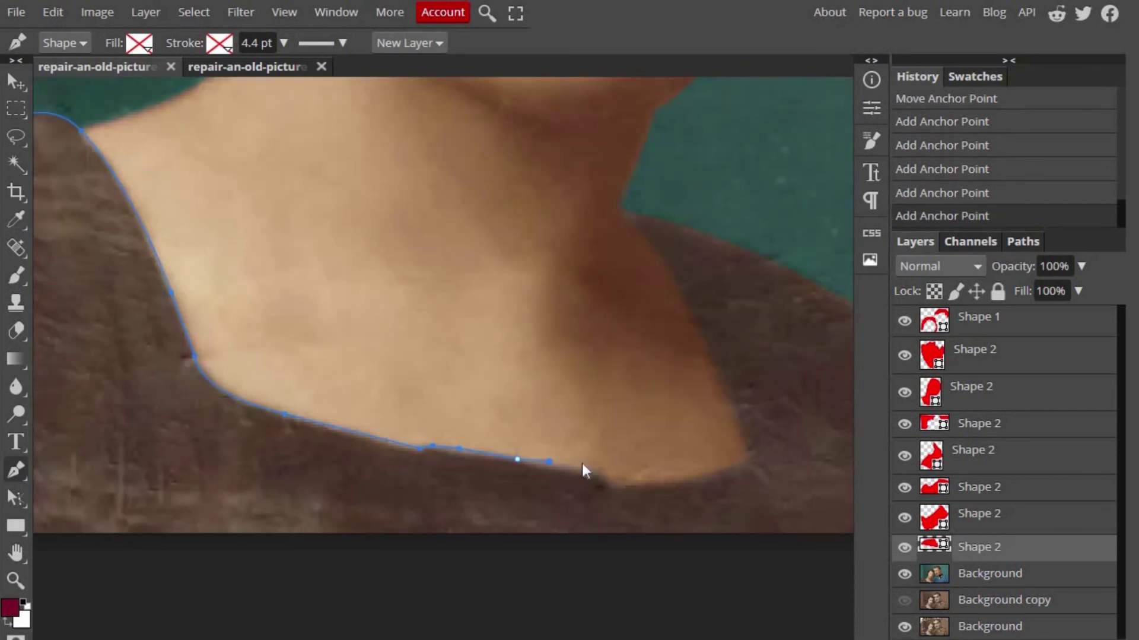
{"action": "left_click", "coordinate": [615, 485]}
{"action": "mouse_move", "coordinate": [734, 482]}
{"action": "left_mouse_down"}
{"action": "mouse_move", "coordinate": [461, 501]}
{"action": "mouse_move", "coordinate": [523, 443]}
{"action": "mouse_move", "coordinate": [478, 476]}
{"action": "left_mouse_up"}
{"action": "scroll", "coordinate": [494, 476], "scroll_direction": "up", "scroll_amount": 1}
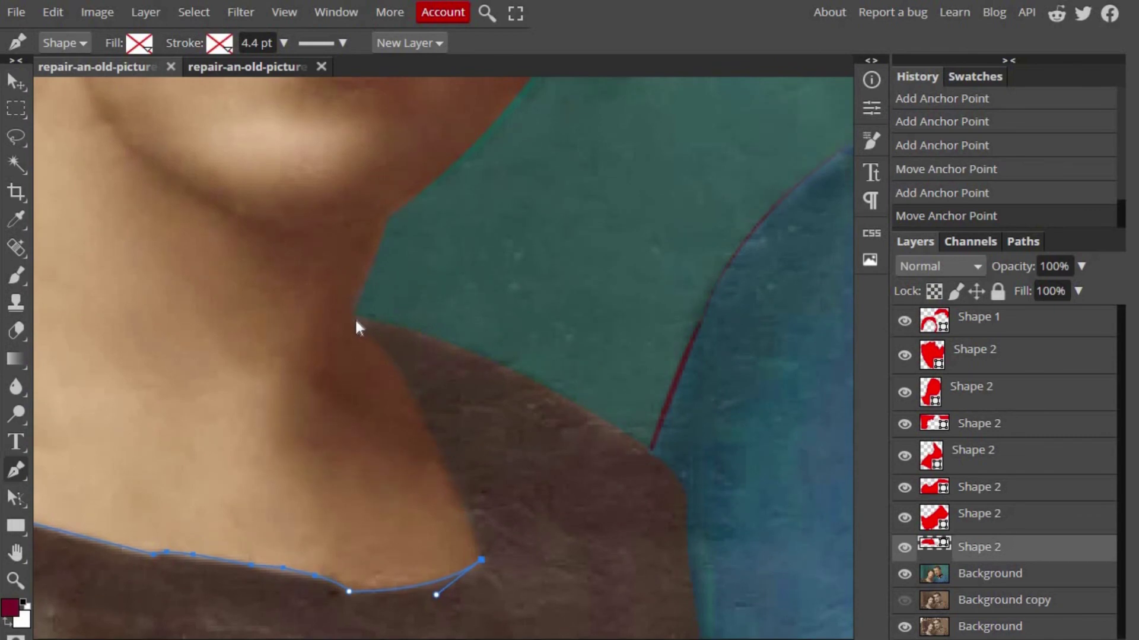
{"action": "left_click_drag", "start_coordinate": [355, 317], "coordinate": [310, 303]}
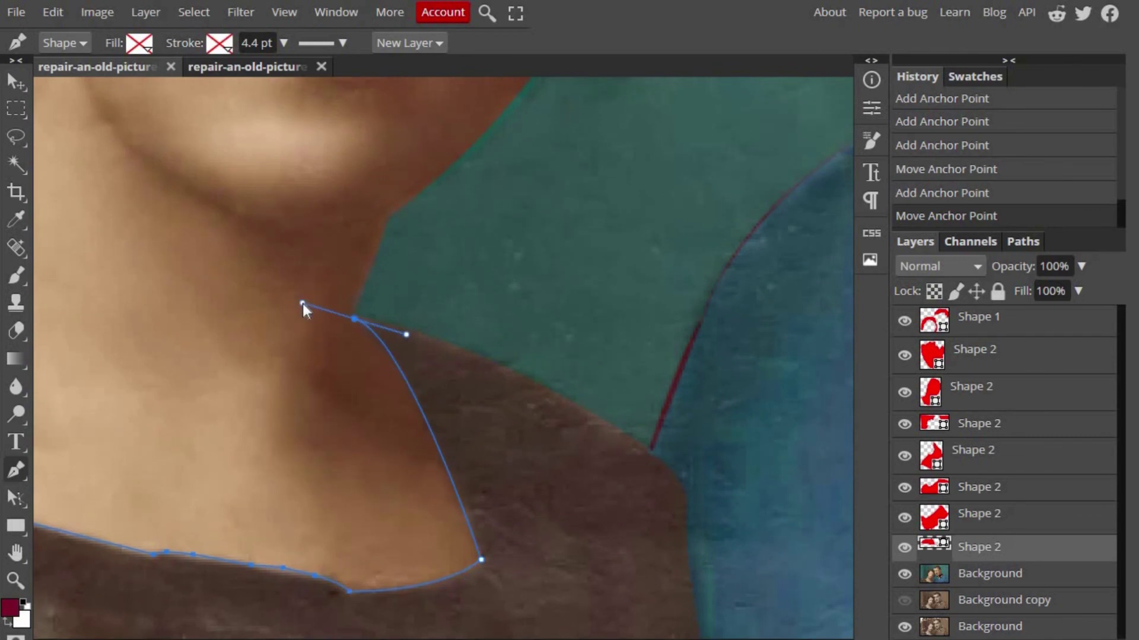
{"action": "left_click", "coordinate": [355, 315]}
{"action": "left_click_drag", "start_coordinate": [527, 377], "coordinate": [616, 430]}
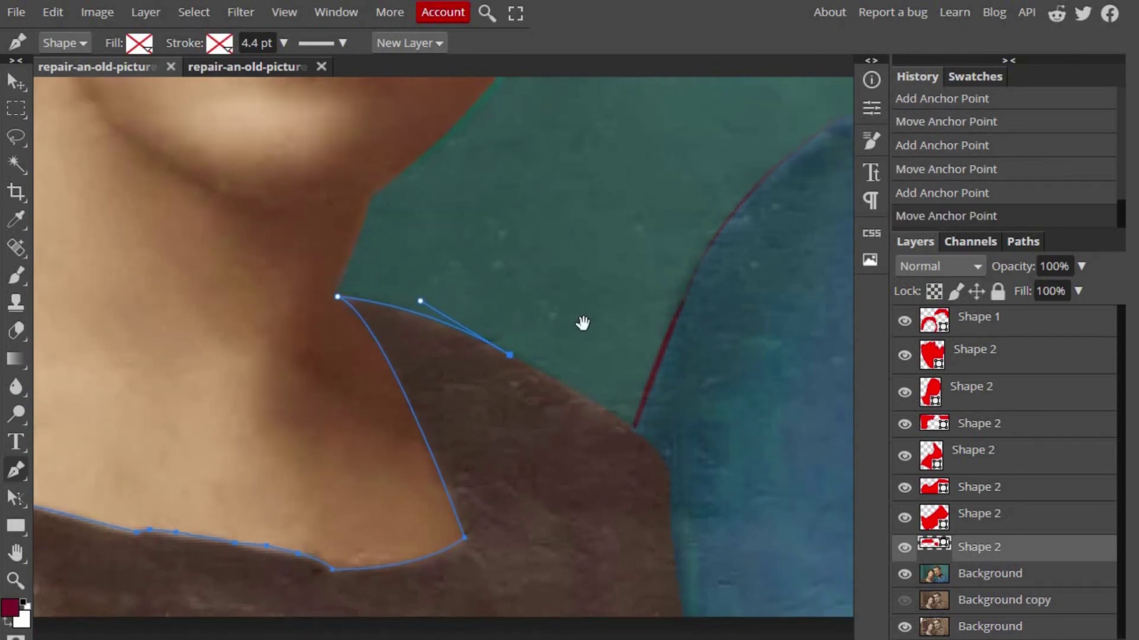
{"action": "scroll", "coordinate": [597, 408], "scroll_direction": "down", "scroll_amount": 3}
- Trace the dress's right edge down to the photo bottom and close the path
{"action": "left_click", "coordinate": [606, 382]}
{"action": "scroll", "coordinate": [658, 419], "scroll_direction": "down", "scroll_amount": 2}
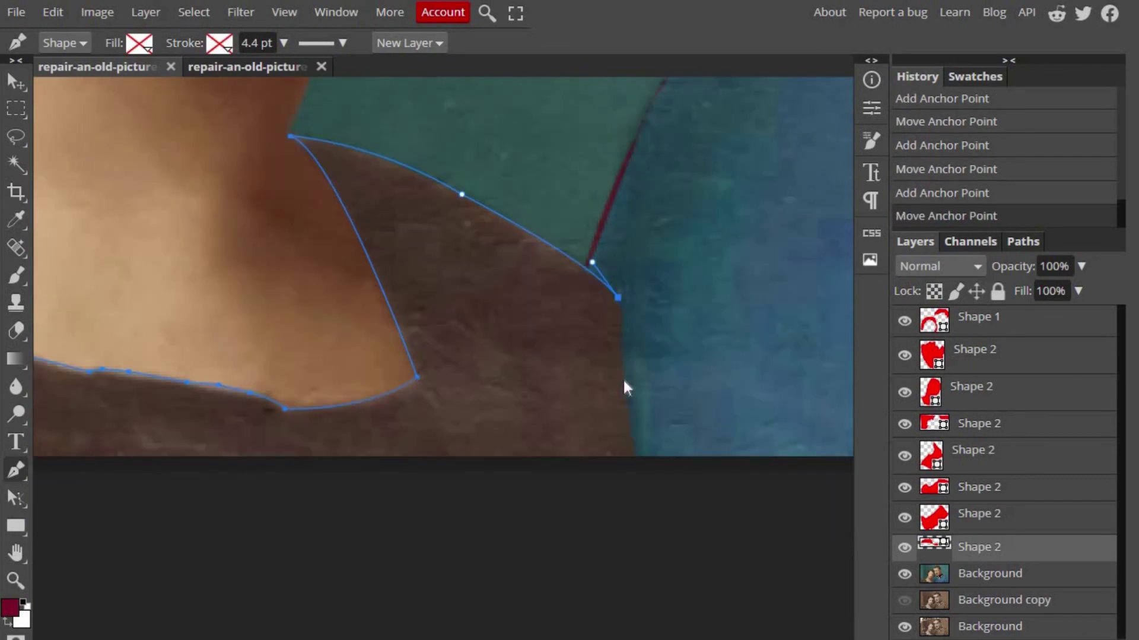
{"action": "left_click_drag", "start_coordinate": [612, 378], "coordinate": [618, 453]}
{"action": "scroll", "coordinate": [641, 398], "scroll_direction": "down", "scroll_amount": 1}
{"action": "left_click", "coordinate": [658, 419]}
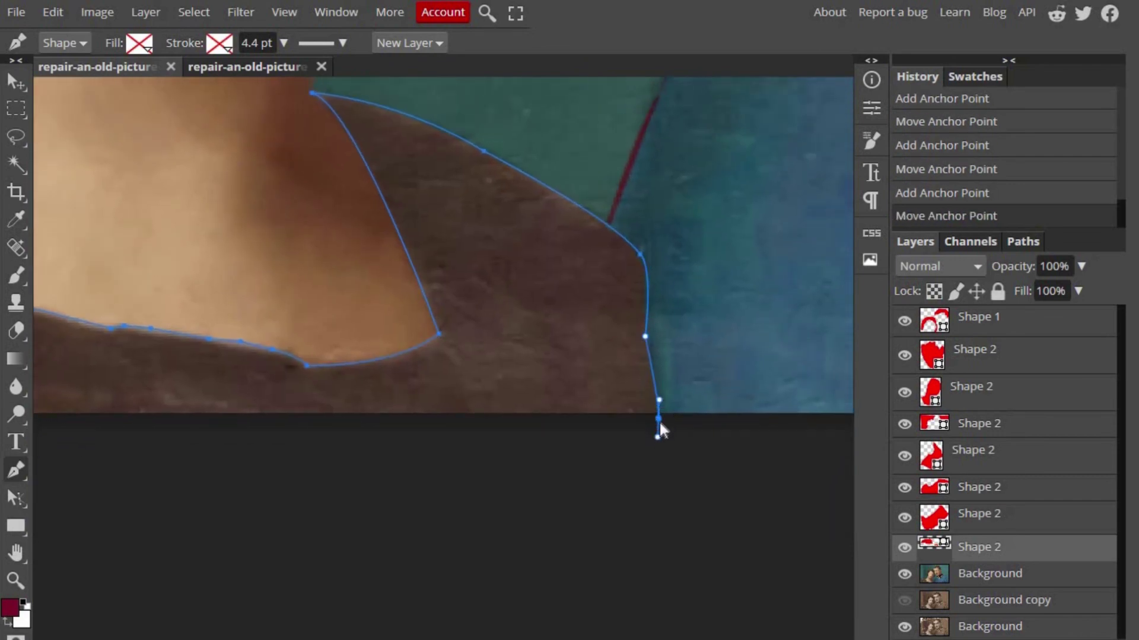
{"action": "scroll", "coordinate": [651, 412], "scroll_direction": "up", "scroll_amount": 3}
{"action": "scroll", "coordinate": [435, 354], "scroll_direction": "up", "scroll_amount": 2}
{"action": "left_click", "coordinate": [284, 460]}
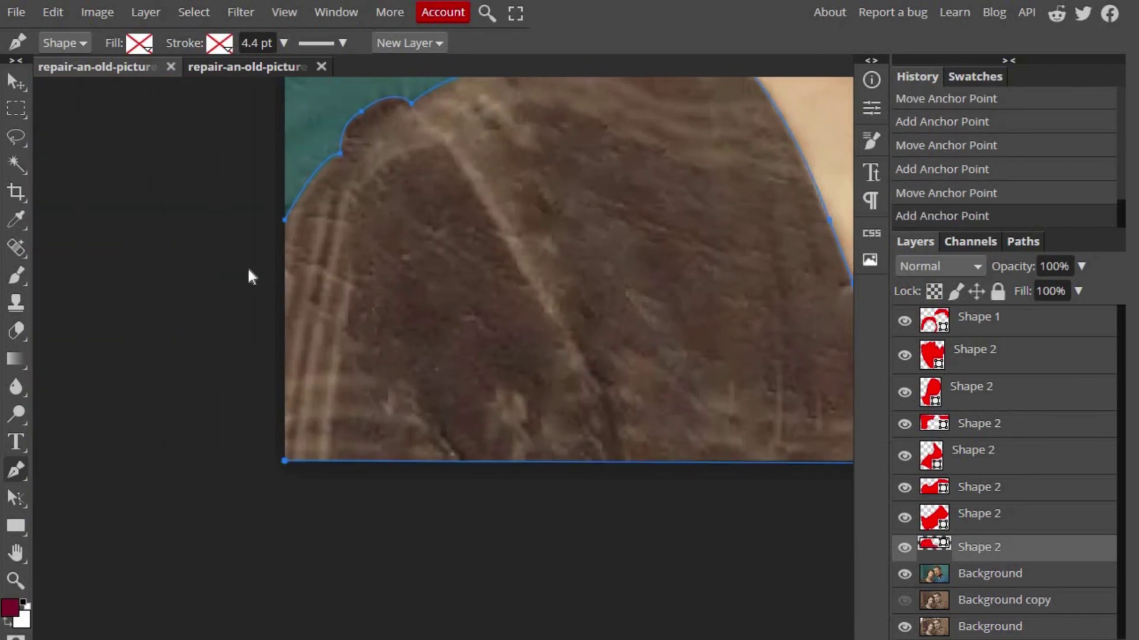
{"action": "left_click", "coordinate": [284, 219]}
{"action": "right_click", "coordinate": [301, 189]}
{"action": "left_click", "coordinate": [338, 200]}
- Confirm the dress path as an active selection
{"action": "key", "text": "Return"}
{"action": "scroll", "coordinate": [178, 388], "scroll_direction": "down", "scroll_amount": 2}
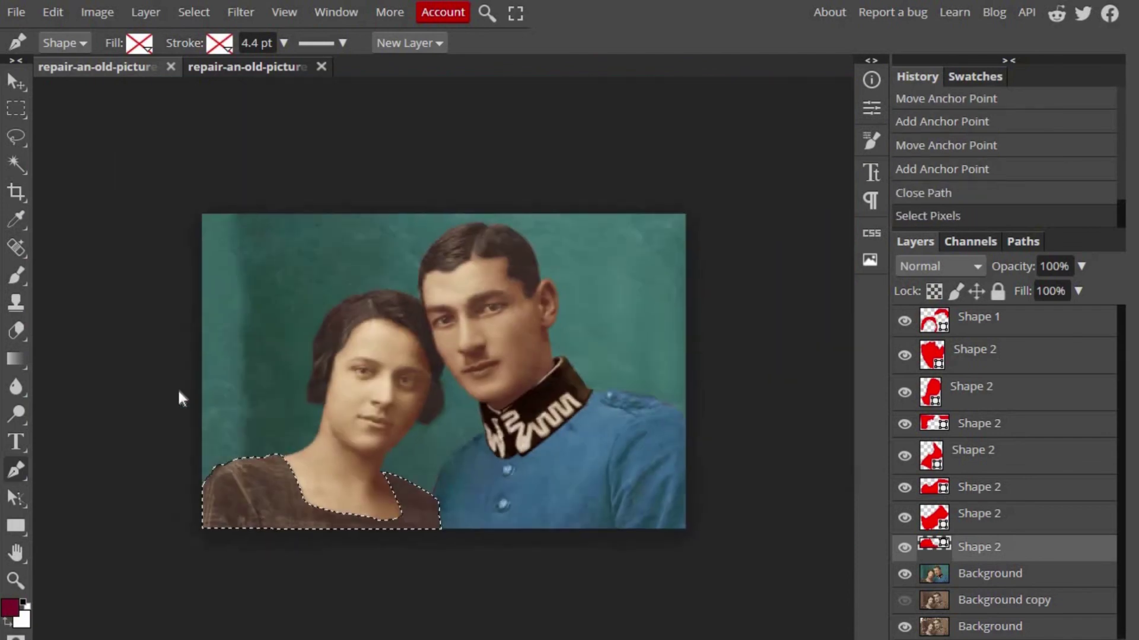
{"action": "scroll", "coordinate": [390, 376], "scroll_direction": "up", "scroll_amount": 1}
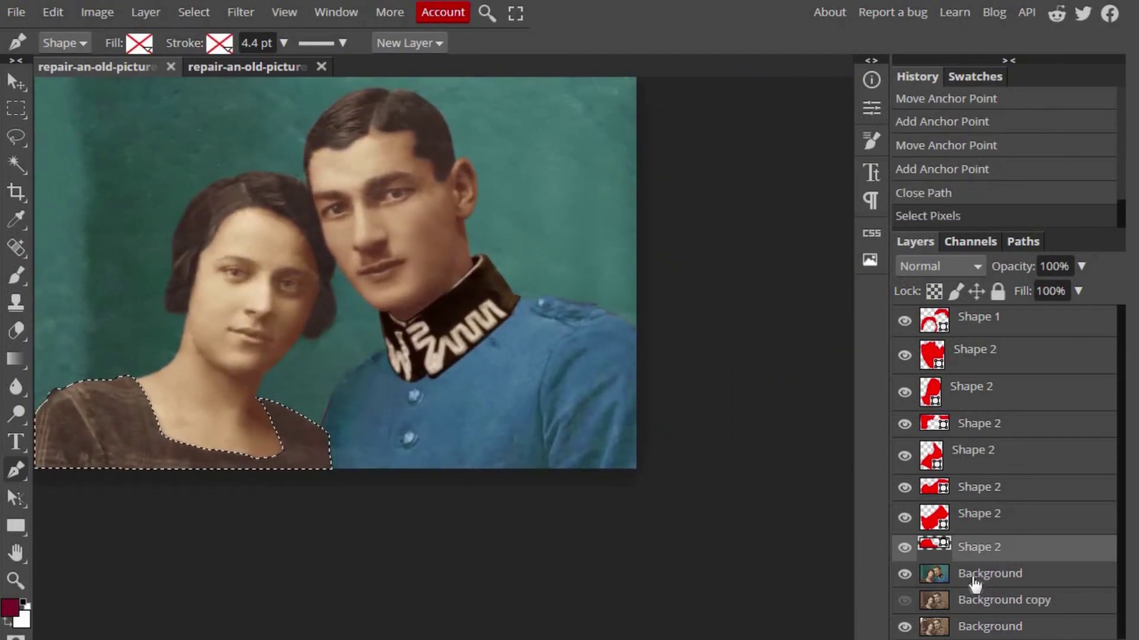
- On the Background layer, apply Hue/Saturation: Hue −29, Saturation 40, Lightness −22
{"action": "left_click", "coordinate": [974, 579]}
{"action": "left_click", "coordinate": [98, 13]}
{"action": "mouse_move", "coordinate": [131, 38]}
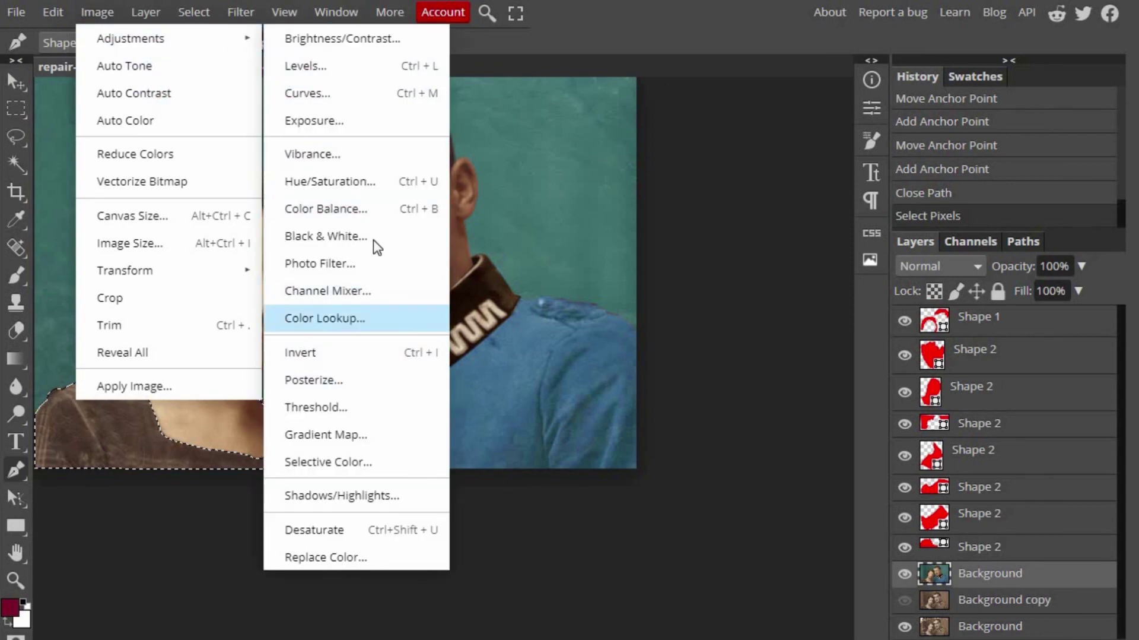
{"action": "left_click", "coordinate": [376, 182]}
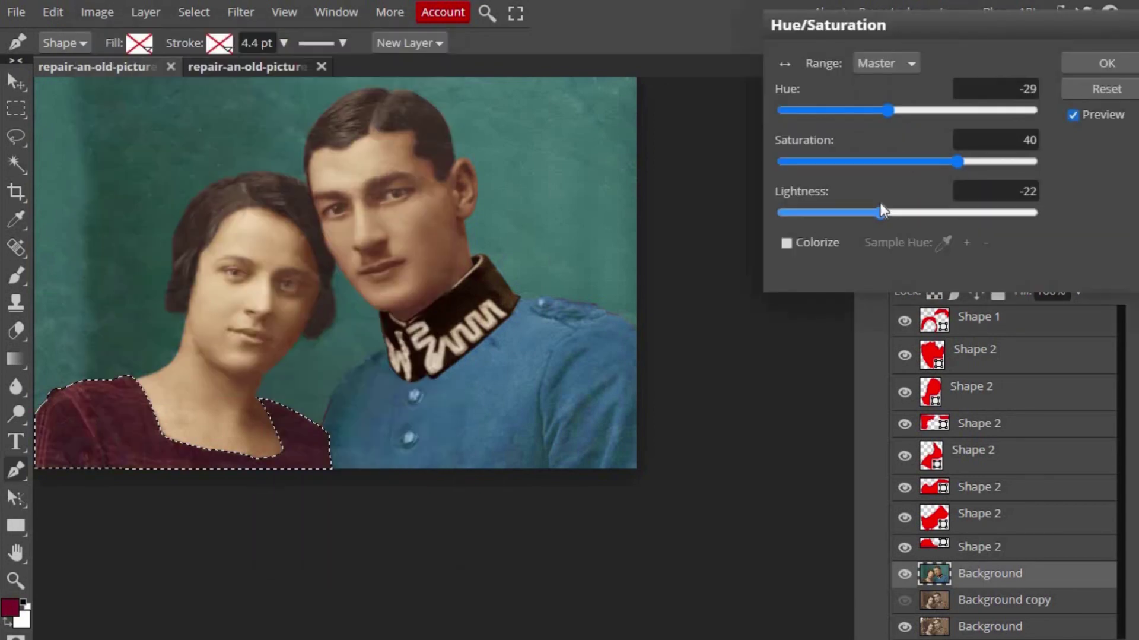
{"action": "left_click", "coordinate": [1096, 66]}
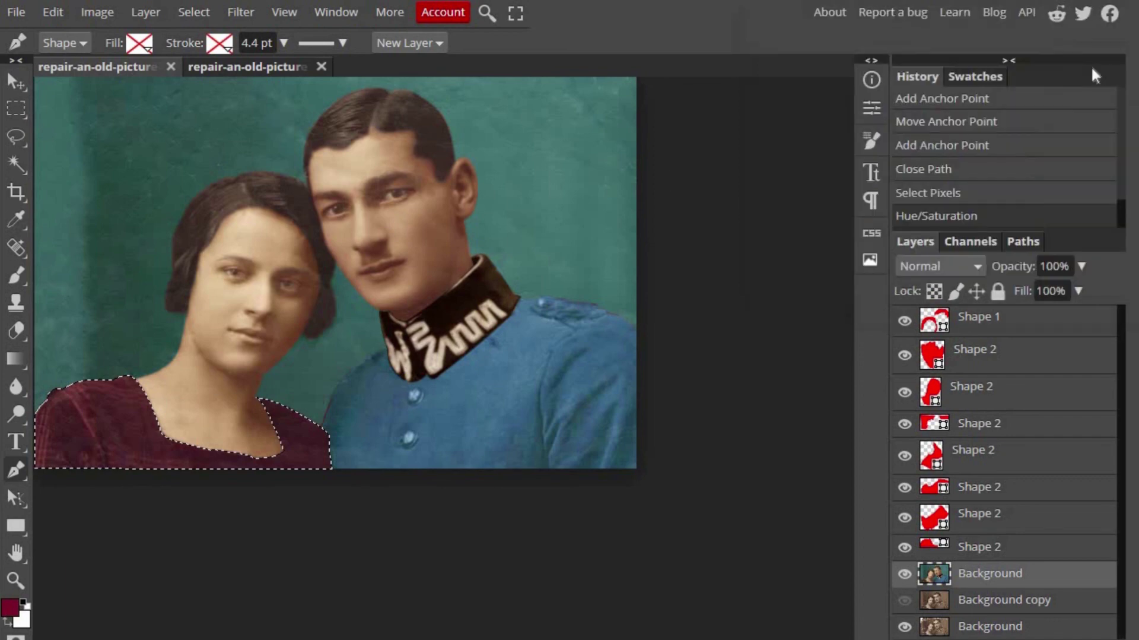
{"action": "left_click", "coordinate": [194, 13]}
- Clear the dress selection and set the foreground colour to pure red ff0000
{"action": "left_click", "coordinate": [201, 65]}
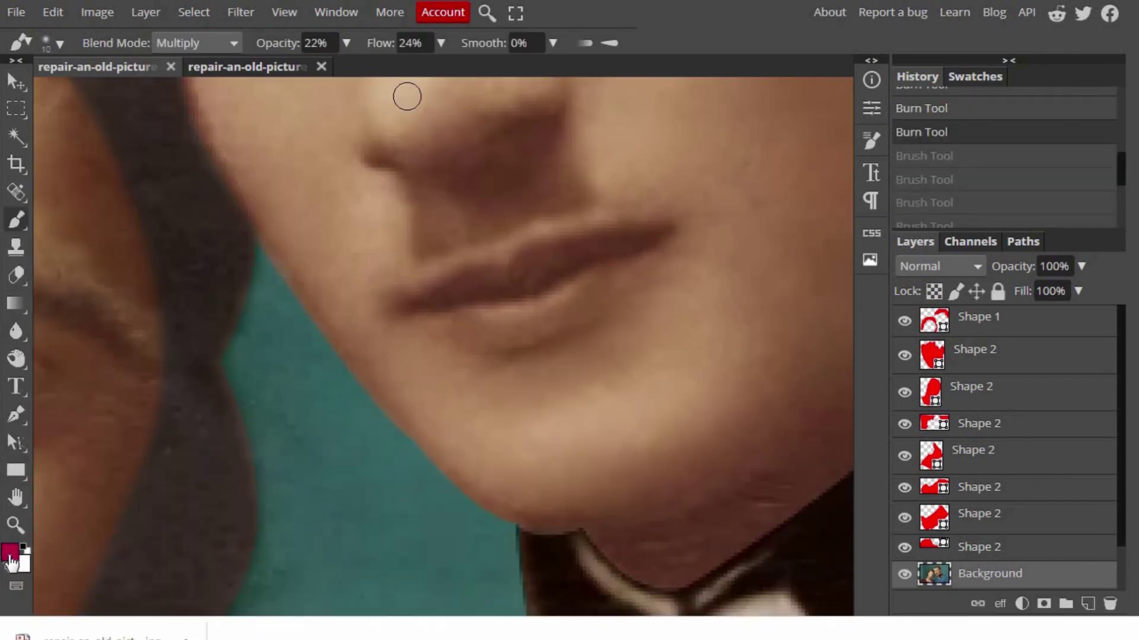
{"action": "left_click", "coordinate": [10, 554]}
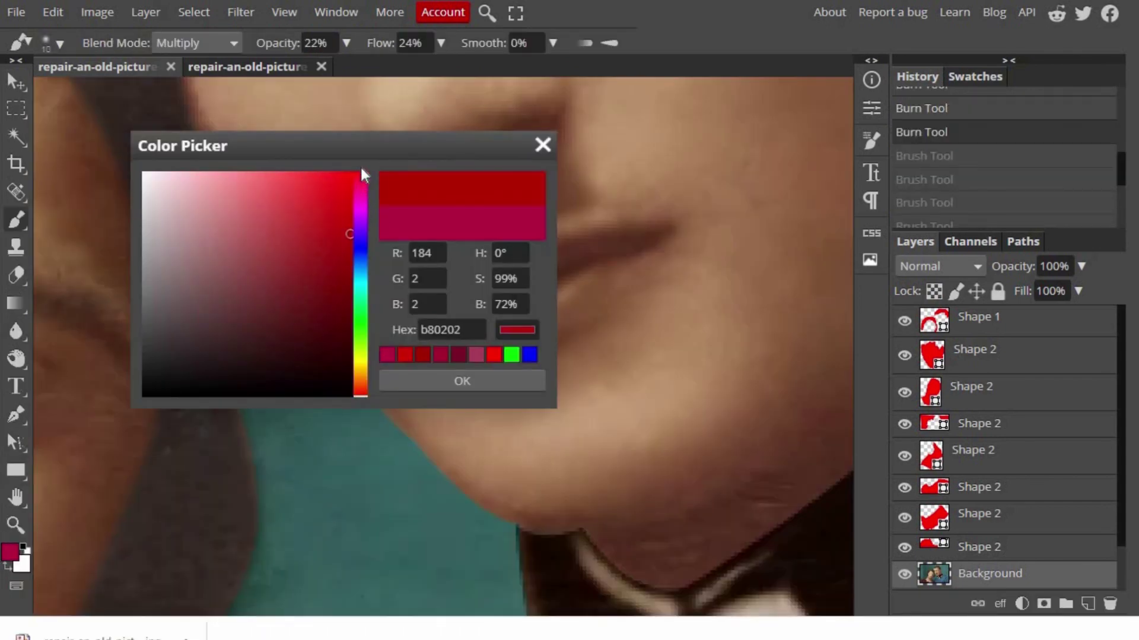
{"action": "mouse_move", "coordinate": [314, 223]}
{"action": "left_mouse_down"}
{"action": "mouse_move", "coordinate": [304, 229]}
{"action": "mouse_move", "coordinate": [312, 176]}
{"action": "left_mouse_up"}
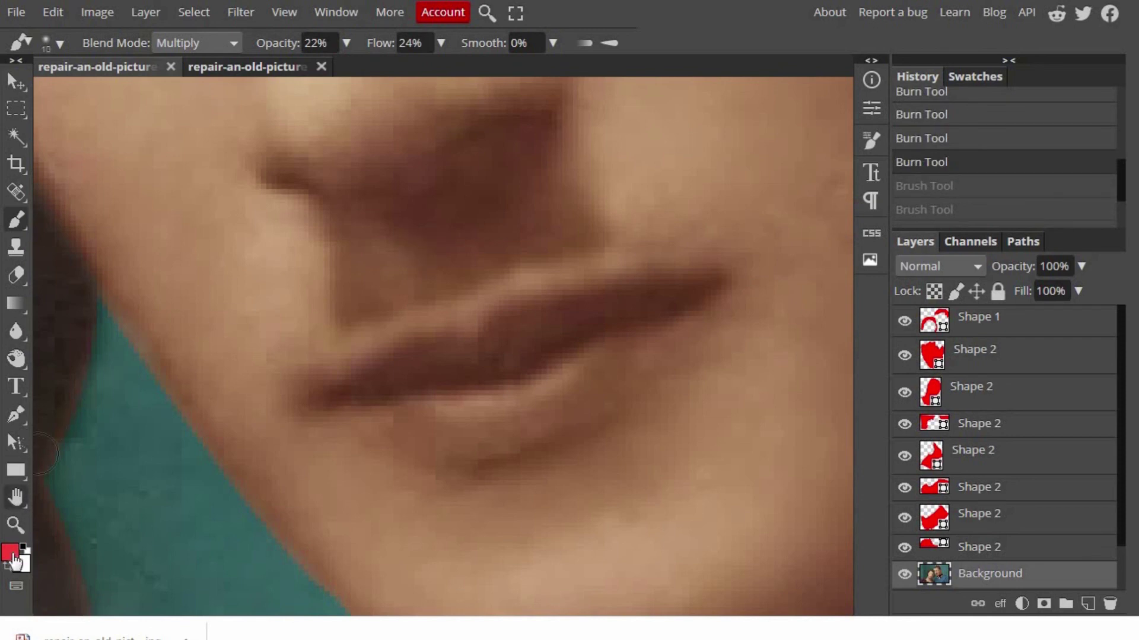
{"action": "left_click", "coordinate": [10, 551]}
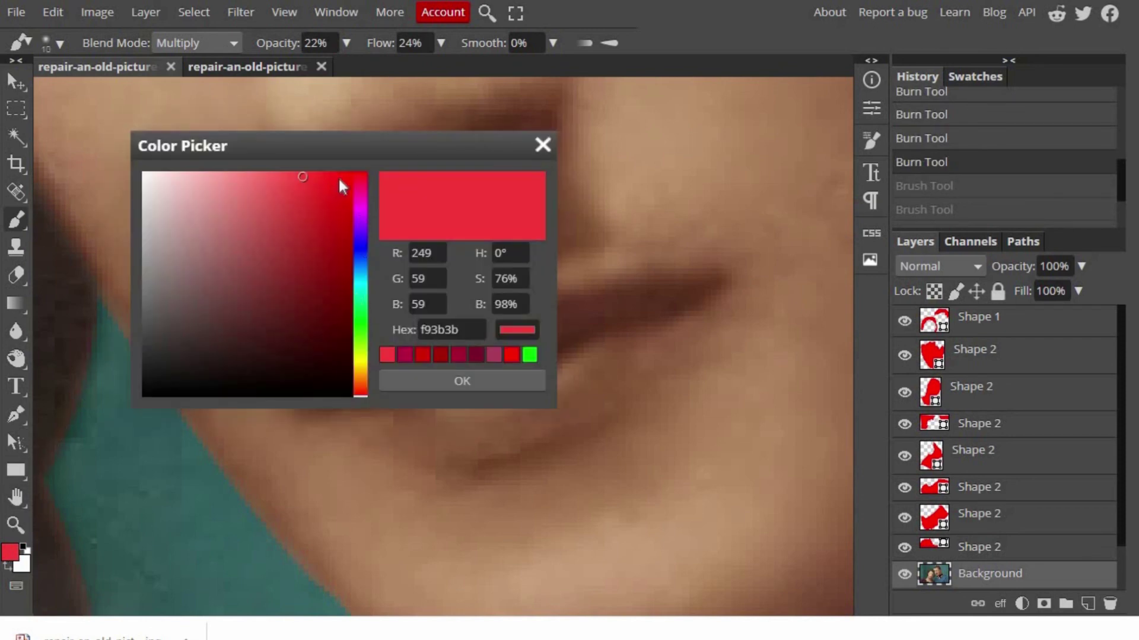
{"action": "left_click_drag", "start_coordinate": [338, 177], "coordinate": [362, 170]}
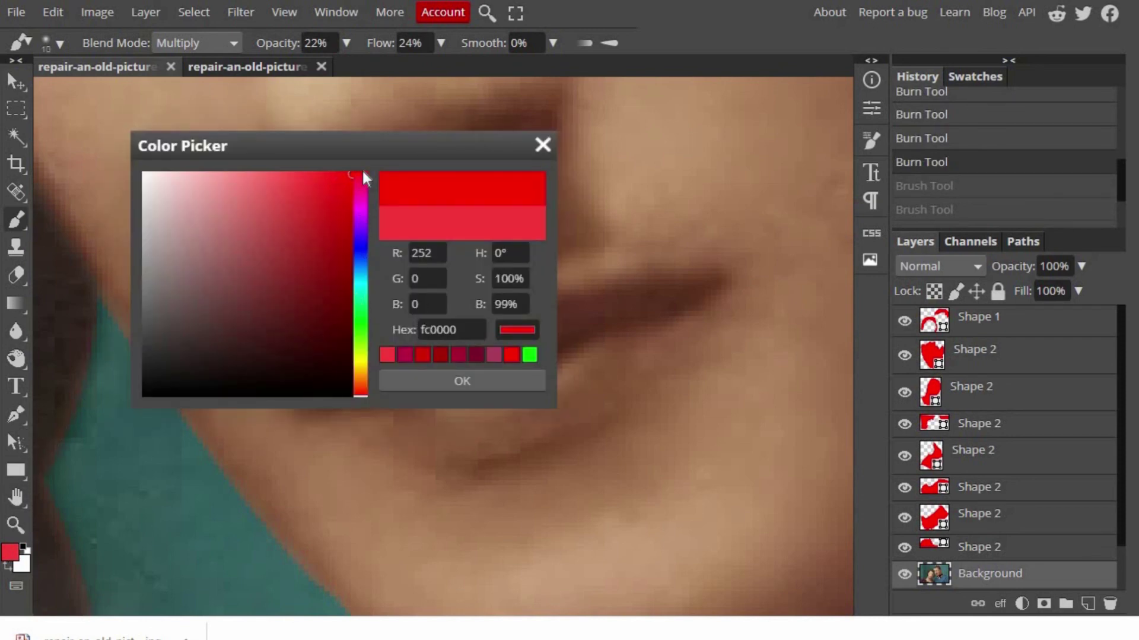
{"action": "left_click", "coordinate": [460, 385]}
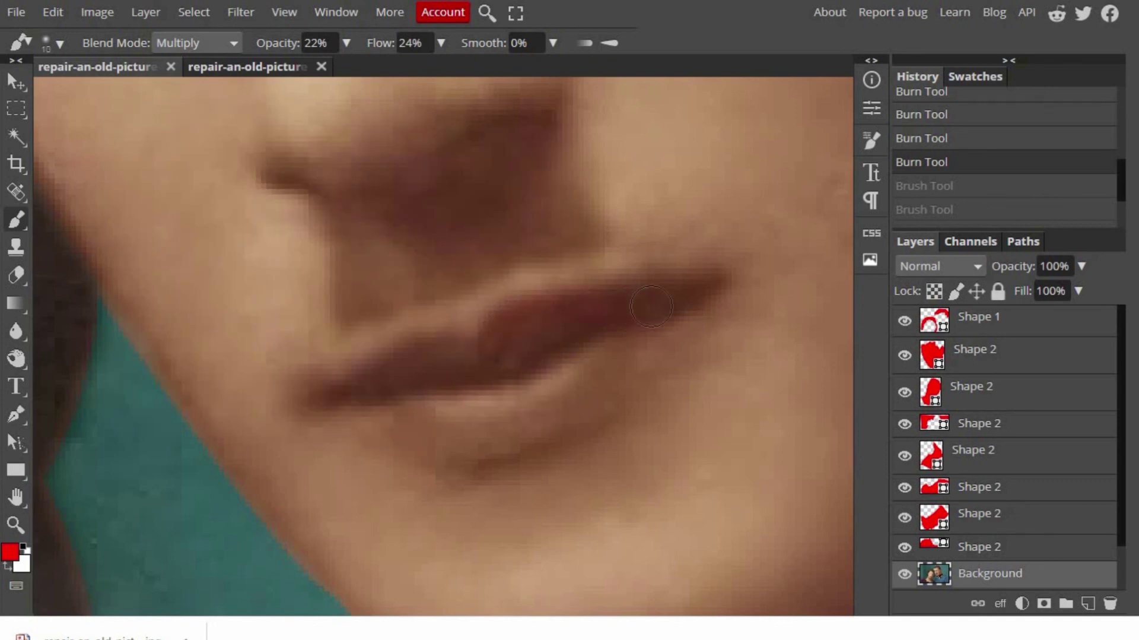
- Paint soft red over the woman's upper and lower lips, switching to a brighter red midway
{"action": "left_click_drag", "start_coordinate": [661, 302], "coordinate": [611, 309]}
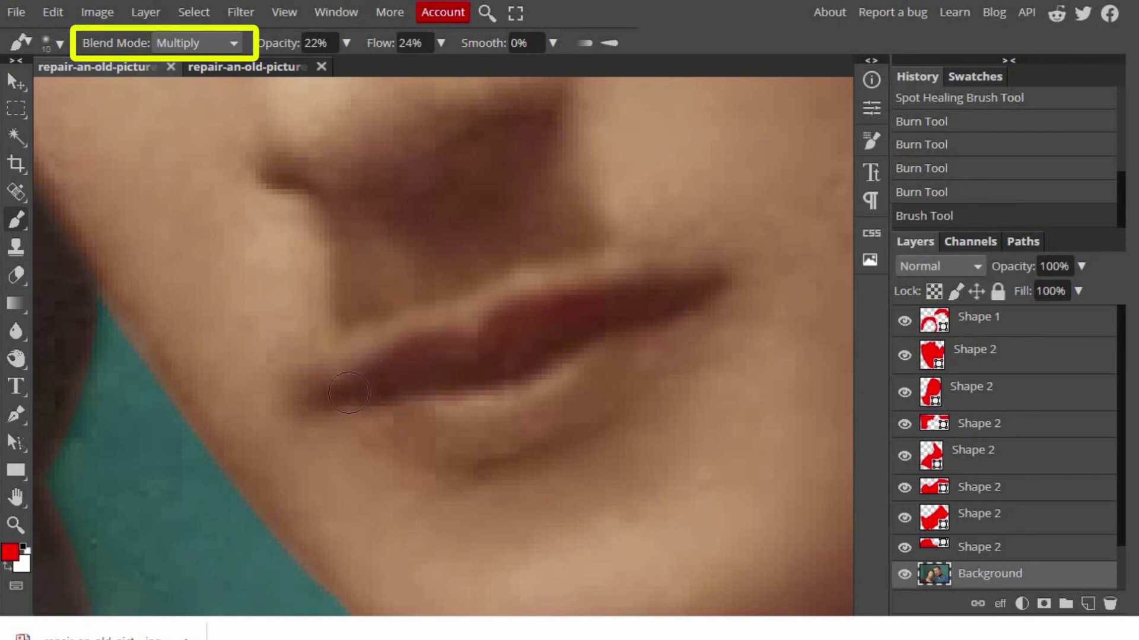
{"action": "left_click_drag", "start_coordinate": [344, 393], "coordinate": [392, 407]}
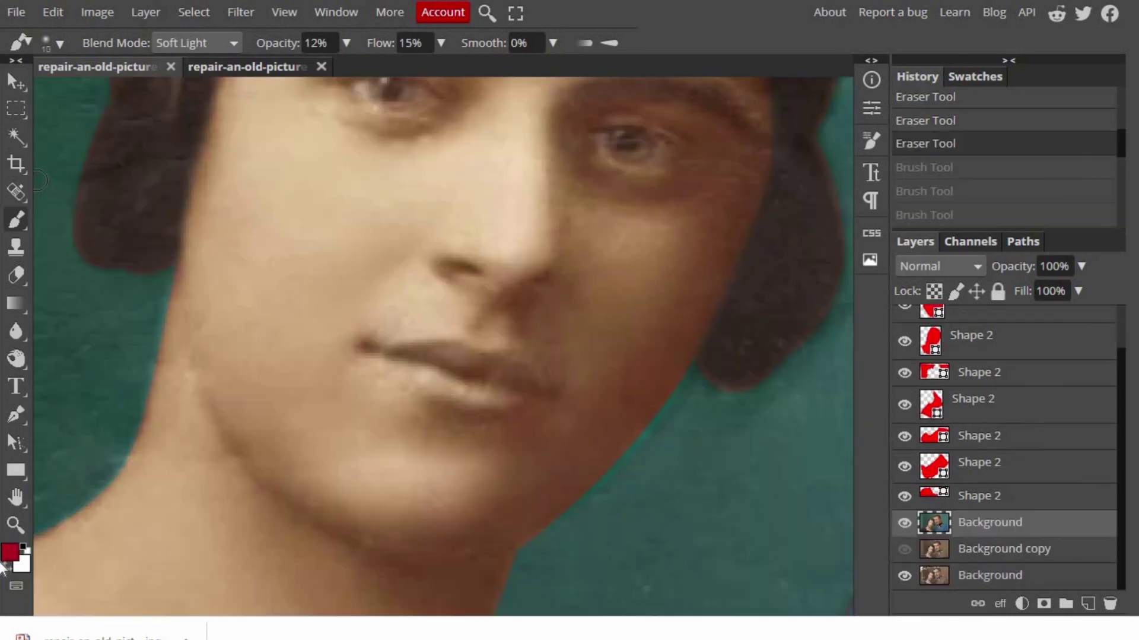
{"action": "left_click", "coordinate": [10, 552]}
{"action": "left_click", "coordinate": [348, 187]}
{"action": "left_click", "coordinate": [463, 381]}
{"action": "left_click_drag", "start_coordinate": [511, 370], "coordinate": [531, 395]}
{"action": "mouse_move", "coordinate": [408, 384]}
{"action": "left_mouse_down"}
{"action": "mouse_move", "coordinate": [415, 364]}
{"action": "mouse_move", "coordinate": [453, 350]}
{"action": "mouse_move", "coordinate": [502, 374]}
{"action": "left_mouse_up"}
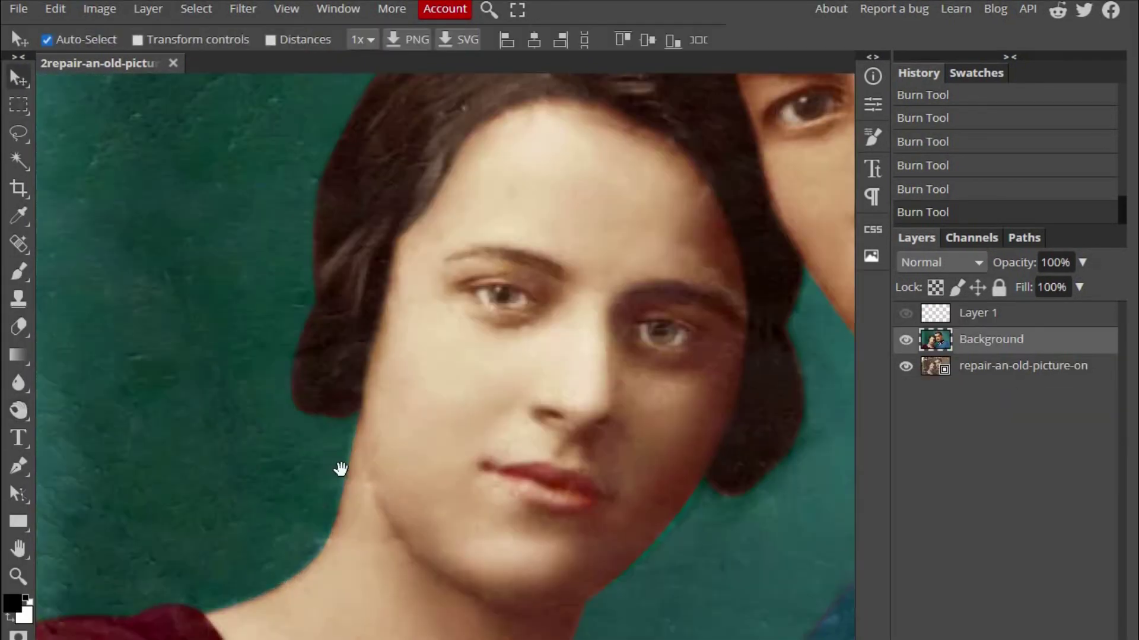
- Try an Exposure adjustment of 1.600 with gamma 1.127, then close it
{"action": "scroll", "coordinate": [502, 419], "scroll_direction": "down", "scroll_amount": 5}
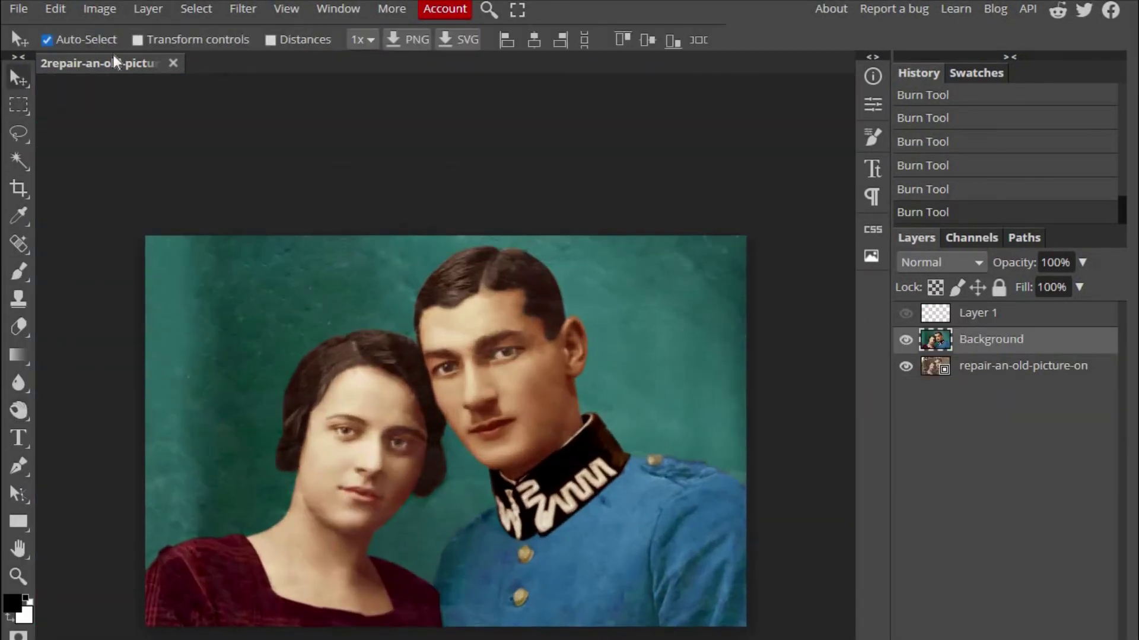
{"action": "left_click", "coordinate": [99, 8]}
{"action": "left_click", "coordinate": [325, 117]}
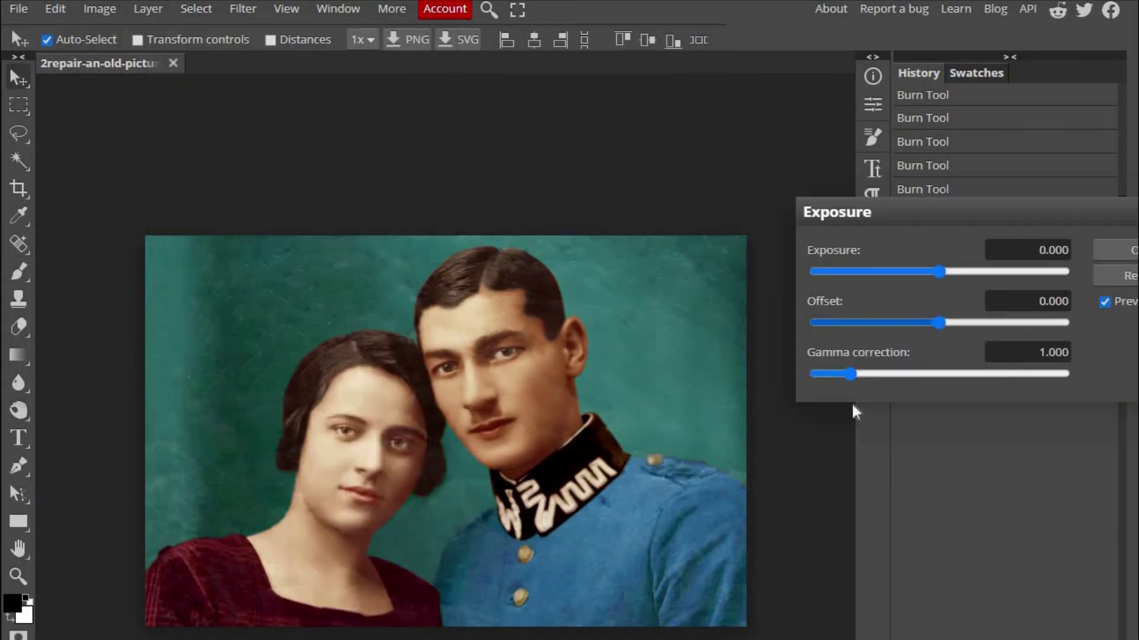
{"action": "left_click_drag", "start_coordinate": [940, 322], "coordinate": [928, 323]}
{"action": "left_click_drag", "start_coordinate": [939, 271], "coordinate": [950, 272]}
{"action": "left_click_drag", "start_coordinate": [851, 374], "coordinate": [856, 374]}
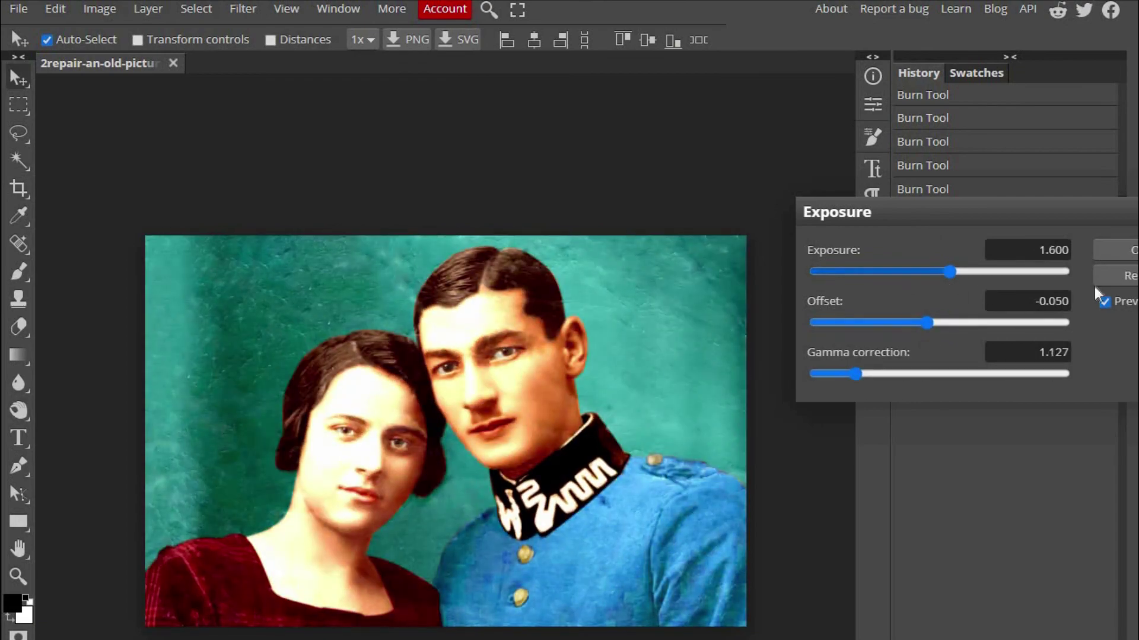
{"action": "left_click", "coordinate": [1098, 276]}
- Try Hue/Saturation at hue −7 and saturation −10, then reopen it for a fresh setting
{"action": "left_click", "coordinate": [95, 9]}
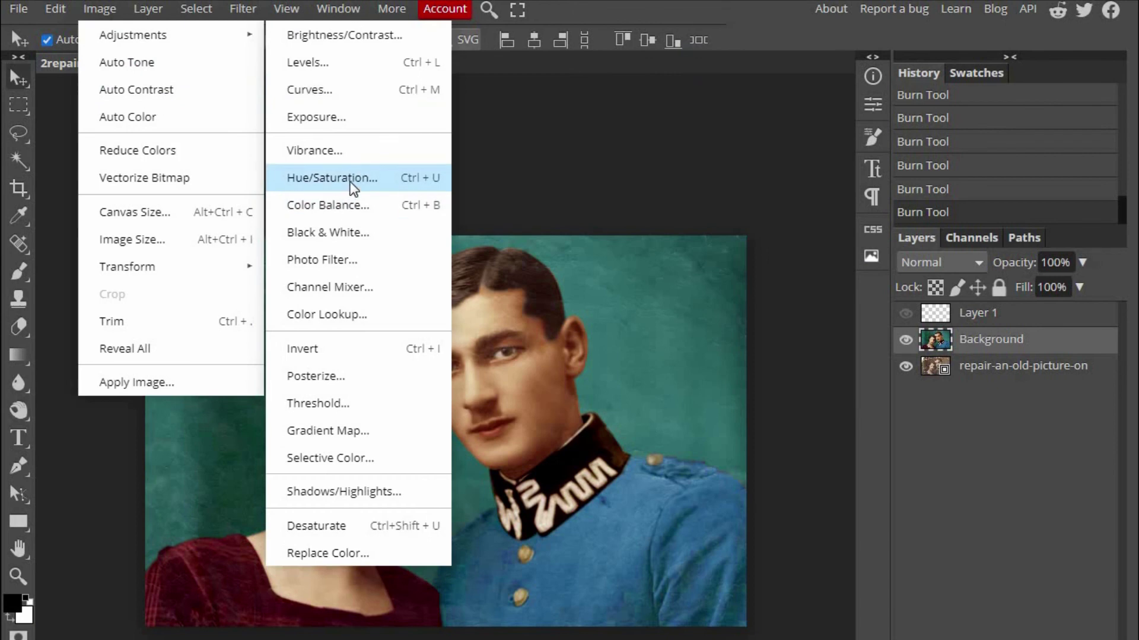
{"action": "left_click", "coordinate": [350, 182]}
{"action": "left_click_drag", "start_coordinate": [363, 146], "coordinate": [951, 153]}
{"action": "left_click_drag", "start_coordinate": [861, 234], "coordinate": [861, 235]}
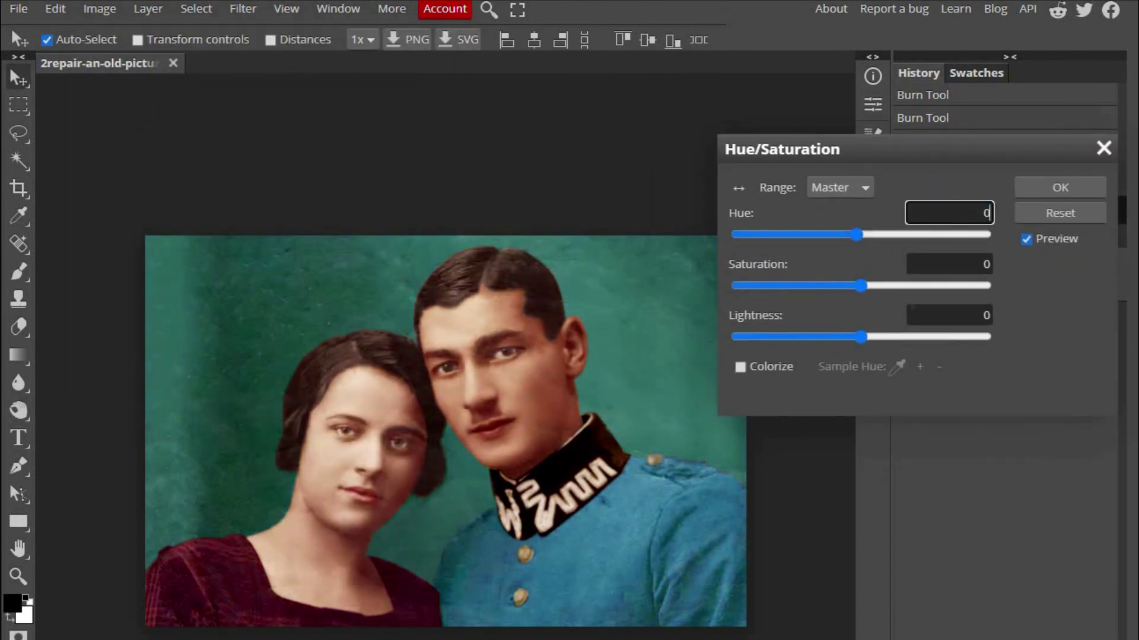
{"action": "mouse_move", "coordinate": [861, 285]}
{"action": "left_mouse_down"}
{"action": "mouse_move", "coordinate": [837, 296]}
{"action": "mouse_move", "coordinate": [870, 286]}
{"action": "left_mouse_up"}
{"action": "left_click", "coordinate": [1104, 148]}
{"action": "left_click", "coordinate": [98, 8]}
{"action": "left_click", "coordinate": [344, 178]}
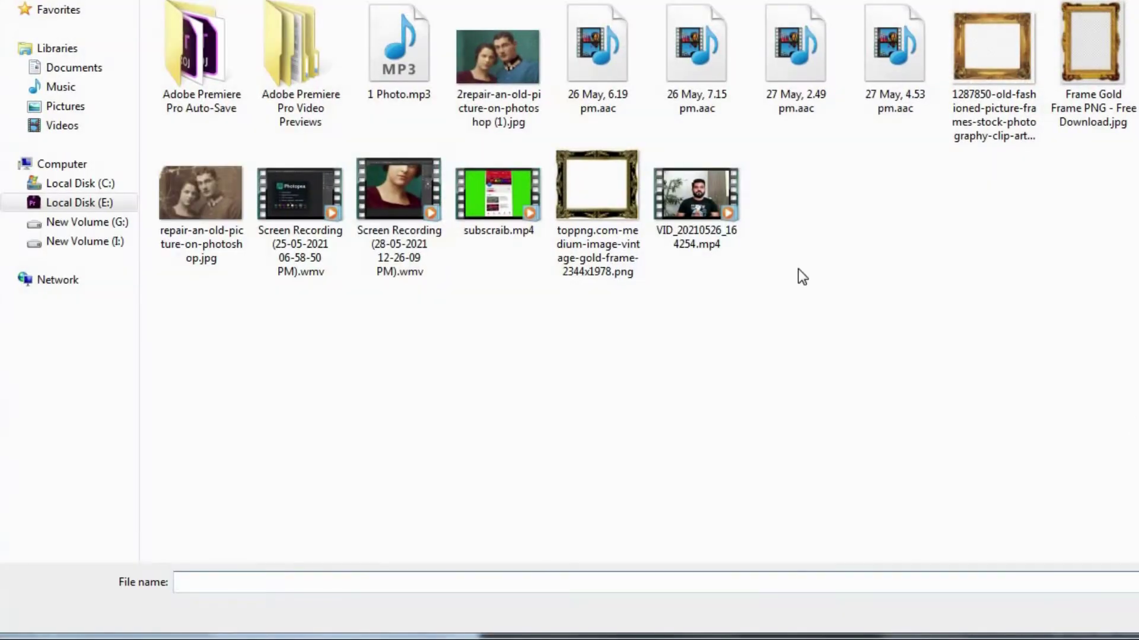
- Place the toppng vintage gold frame PNG, stretch it to the photo edges, and set Levels white input 255
{"action": "double_click", "coordinate": [598, 187]}
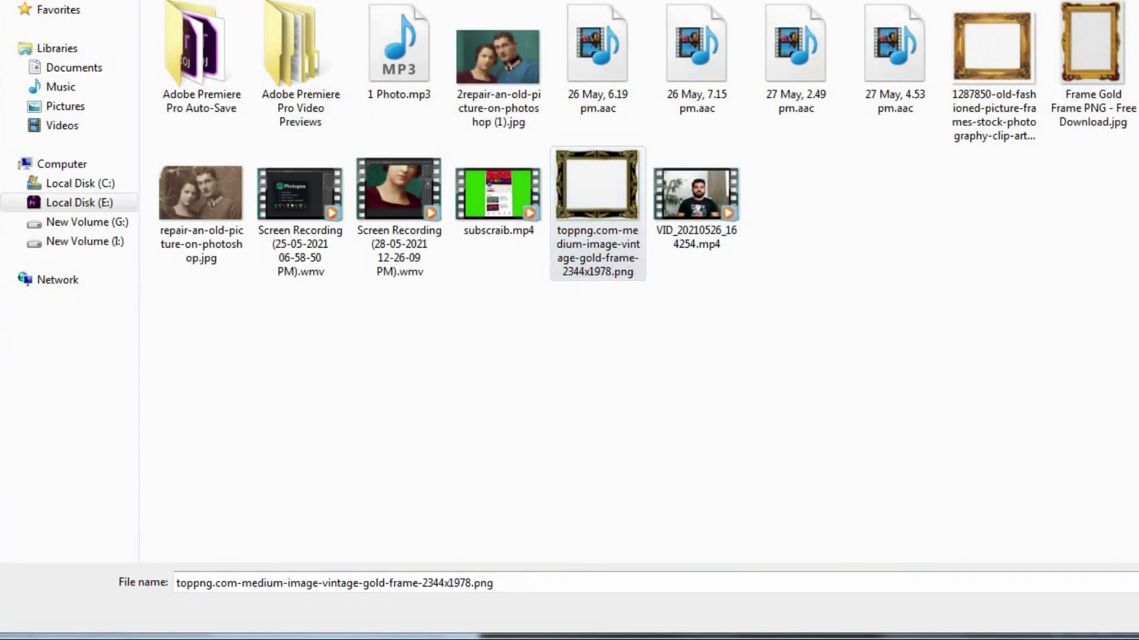
{"action": "mouse_move", "coordinate": [219, 340]}
{"action": "left_mouse_down"}
{"action": "mouse_move", "coordinate": [174, 363]}
{"action": "mouse_move", "coordinate": [143, 360]}
{"action": "left_mouse_up"}
{"action": "left_click_drag", "start_coordinate": [698, 360], "coordinate": [769, 361]}
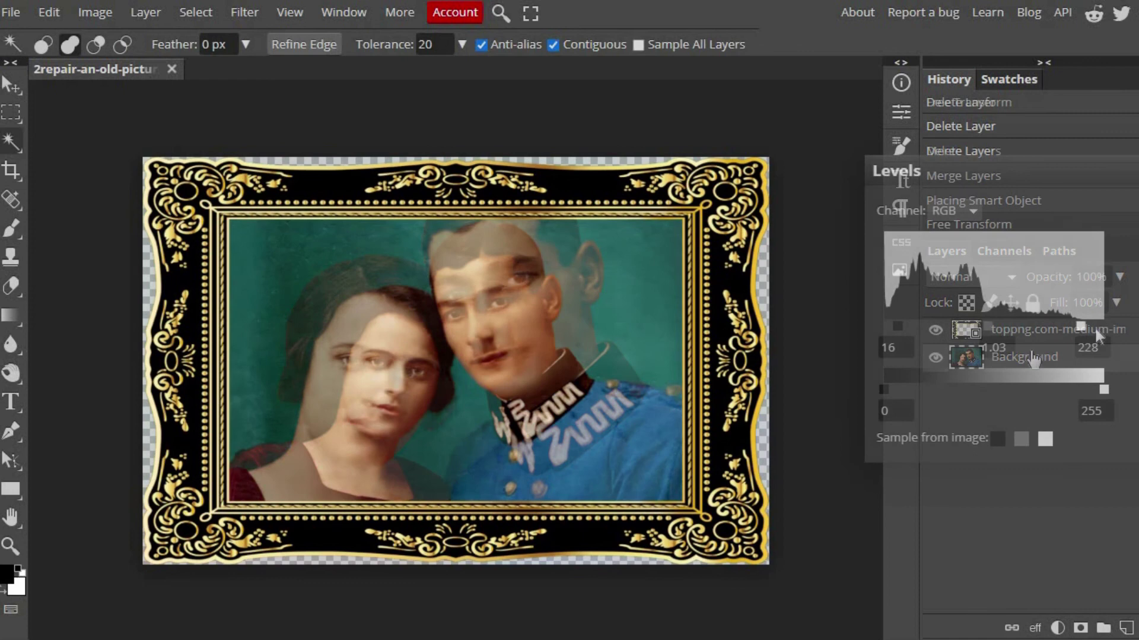
{"action": "left_click_drag", "start_coordinate": [1096, 326], "coordinate": [1108, 327]}
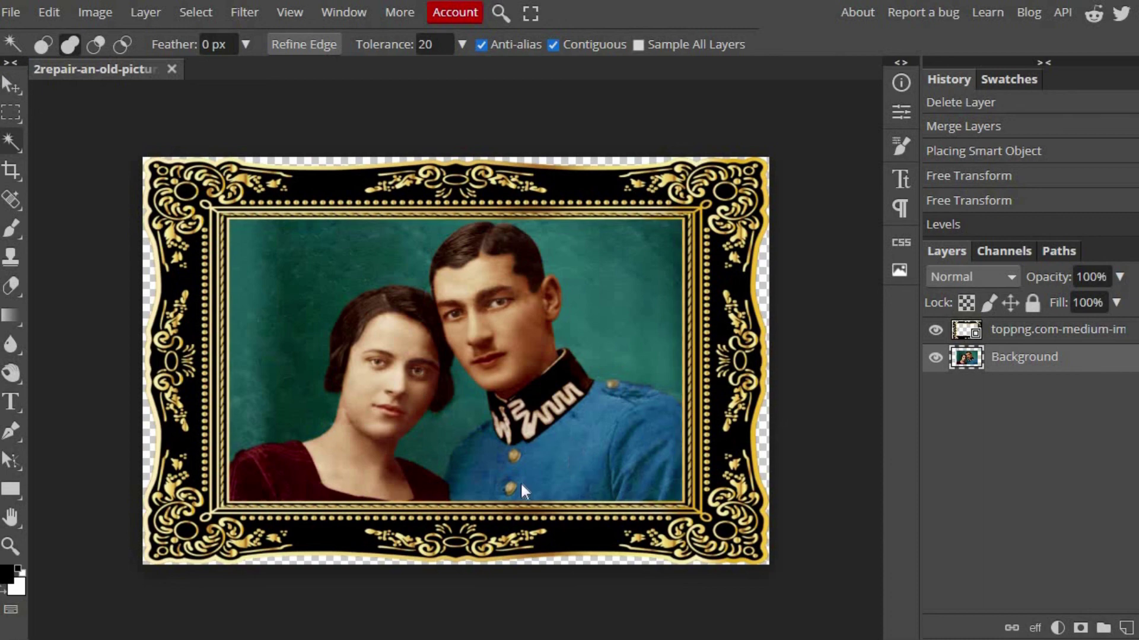
{"action": "key", "text": "alt"}
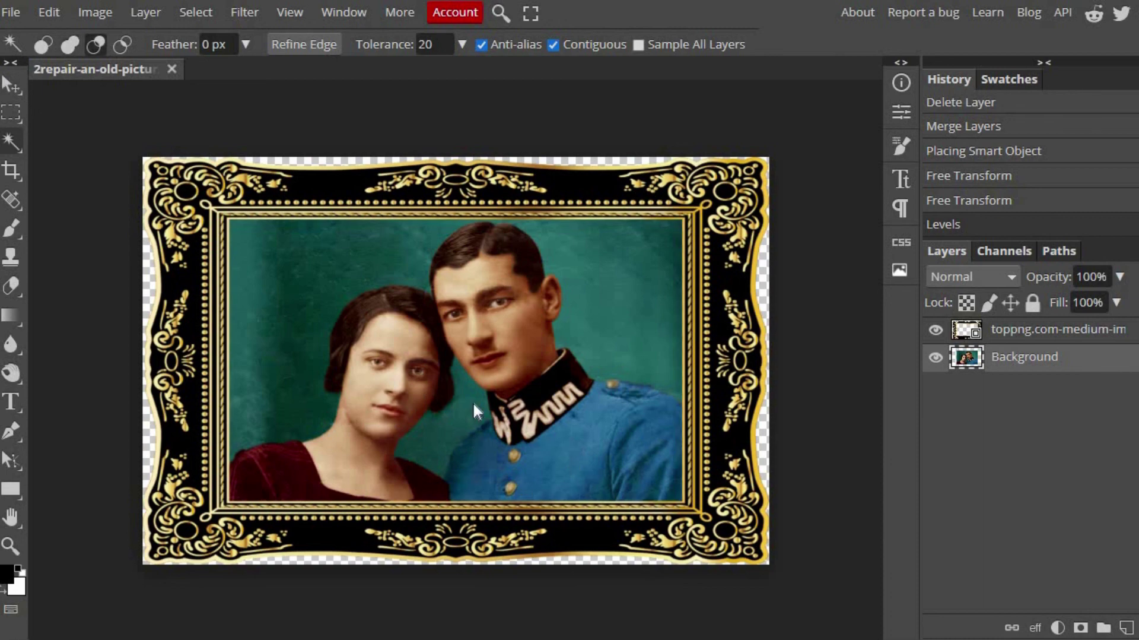
{"action": "scroll", "coordinate": [473, 401], "scroll_direction": "up", "scroll_amount": 3}
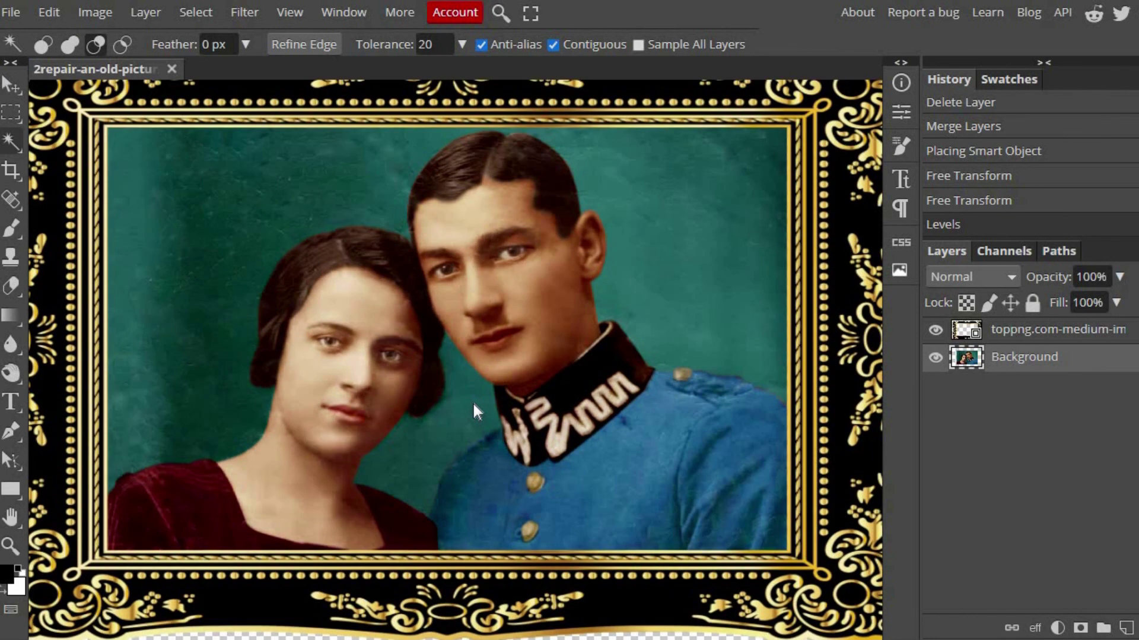
{"action": "key", "text": "shift"}
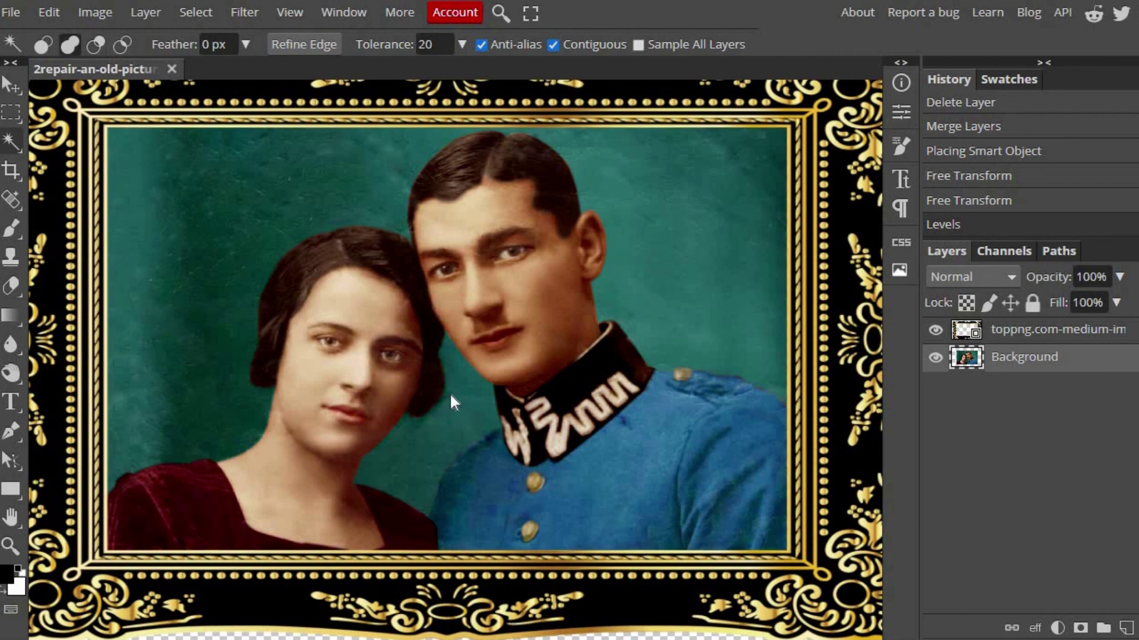
{"action": "key", "text": "alt"}
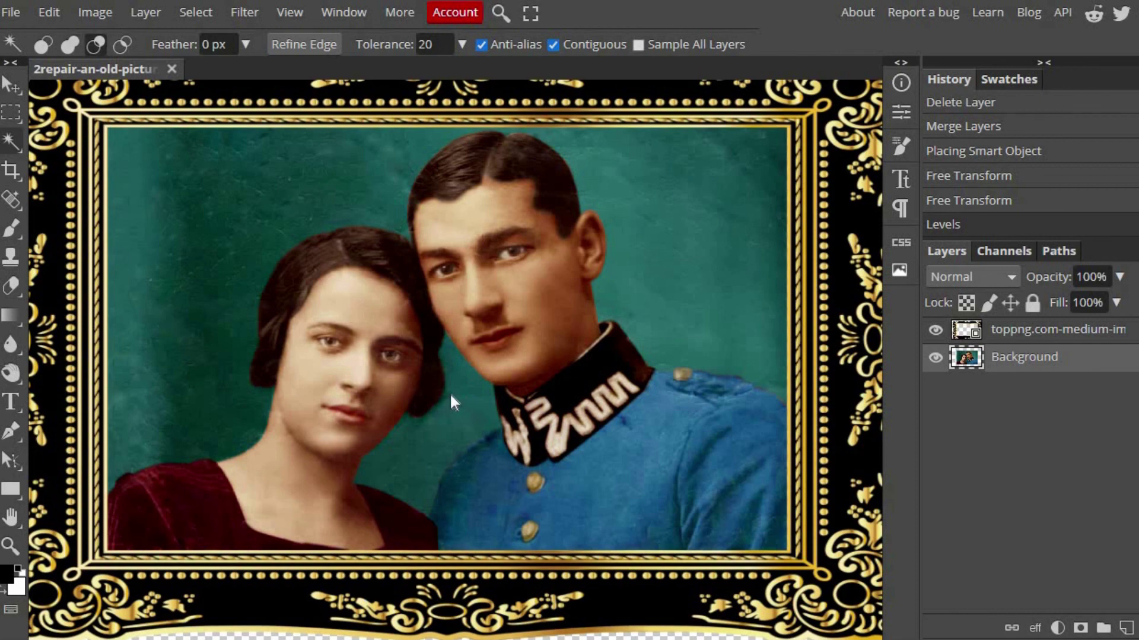
{"action": "scroll", "coordinate": [450, 393], "scroll_direction": "down", "scroll_amount": 3}
{"action": "scroll", "coordinate": [450, 393], "scroll_direction": "up", "scroll_amount": 3}
{"action": "key", "text": "alt"}
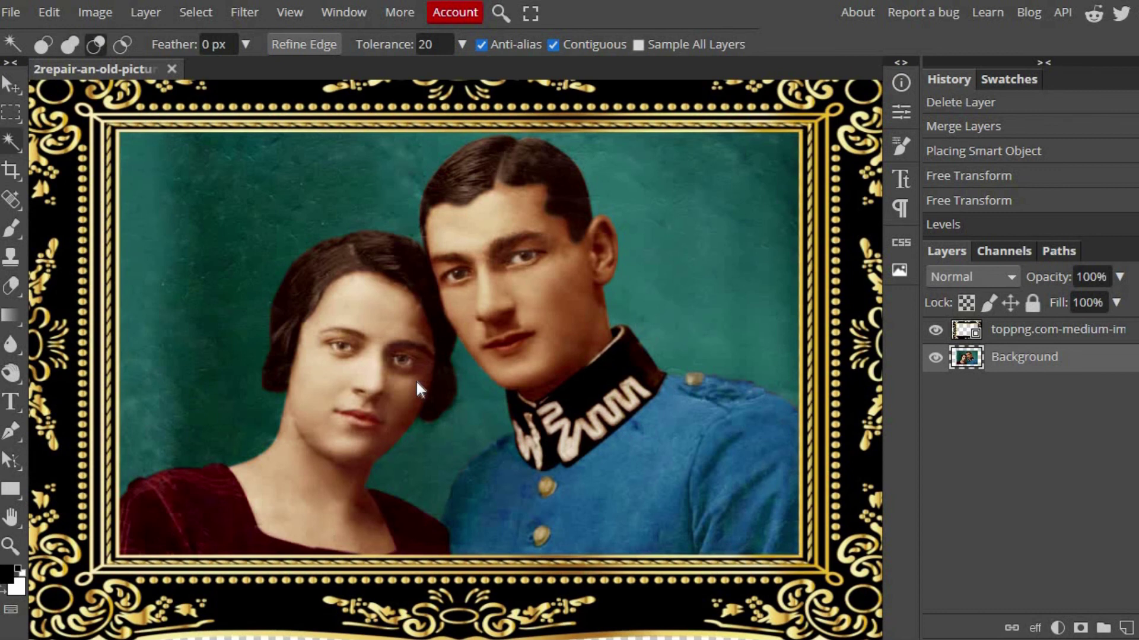